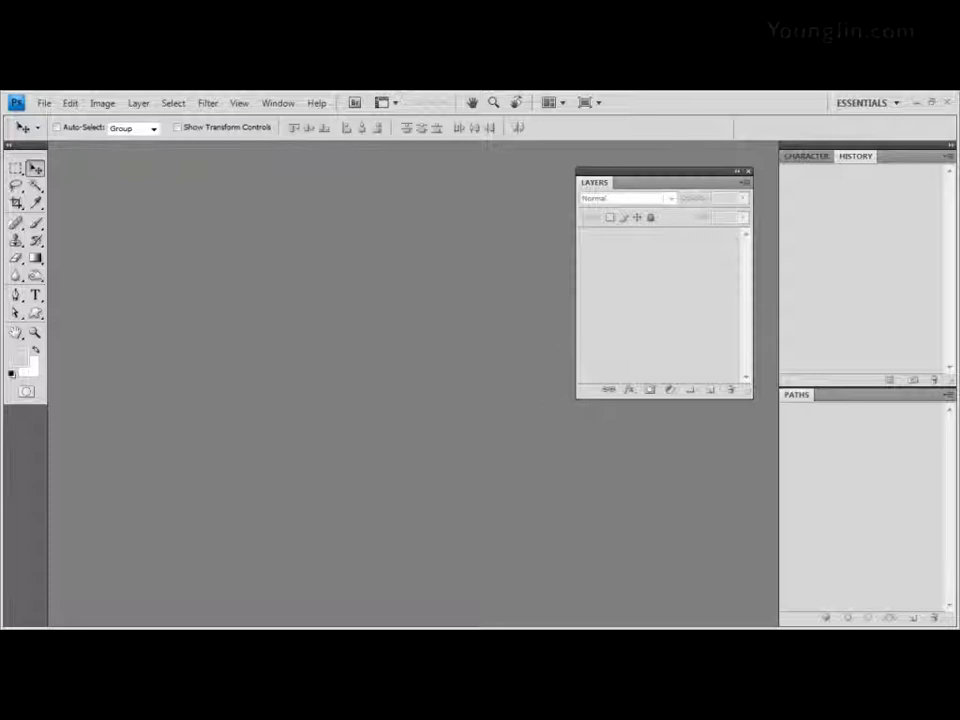
# Step: Create a new white RGB document 600 pixels wide and 400 pixels high
pyautogui.click(45, 103)
pyautogui.click(60, 119)
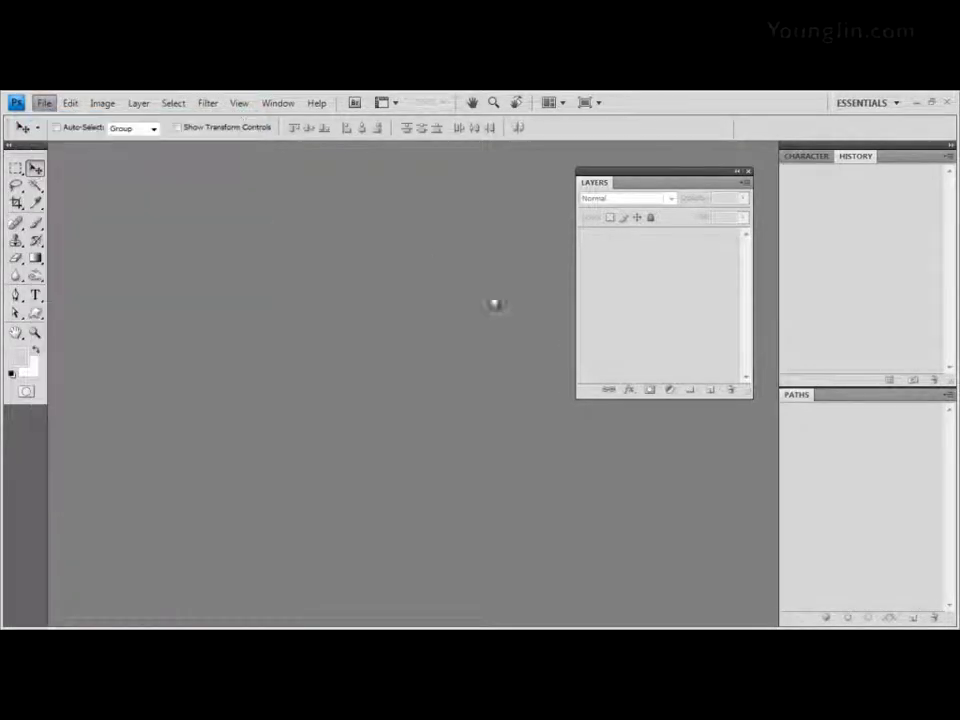
pyautogui.moveTo(407, 214); pyautogui.dragTo(317, 211)
pyautogui.doubleClick(245, 297)
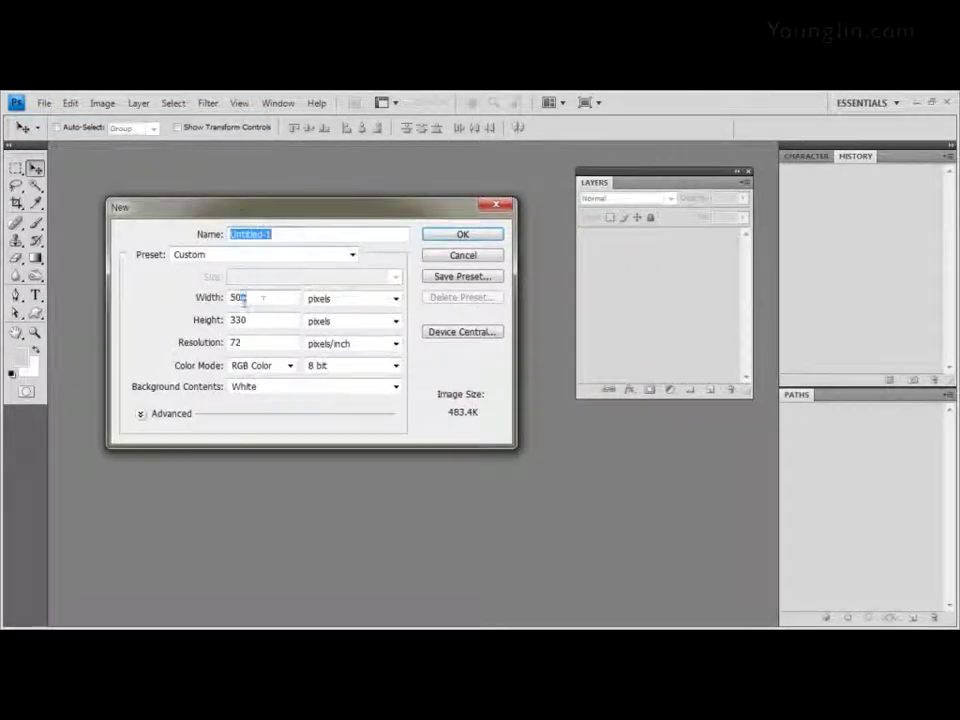
pyautogui.write('600')
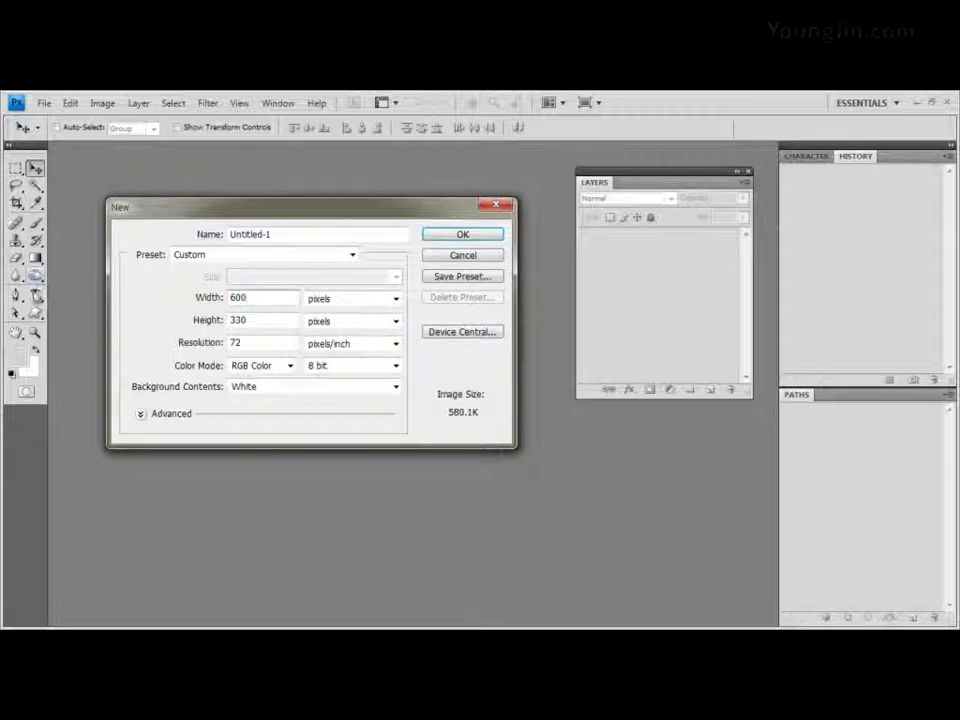
pyautogui.doubleClick(245, 320)
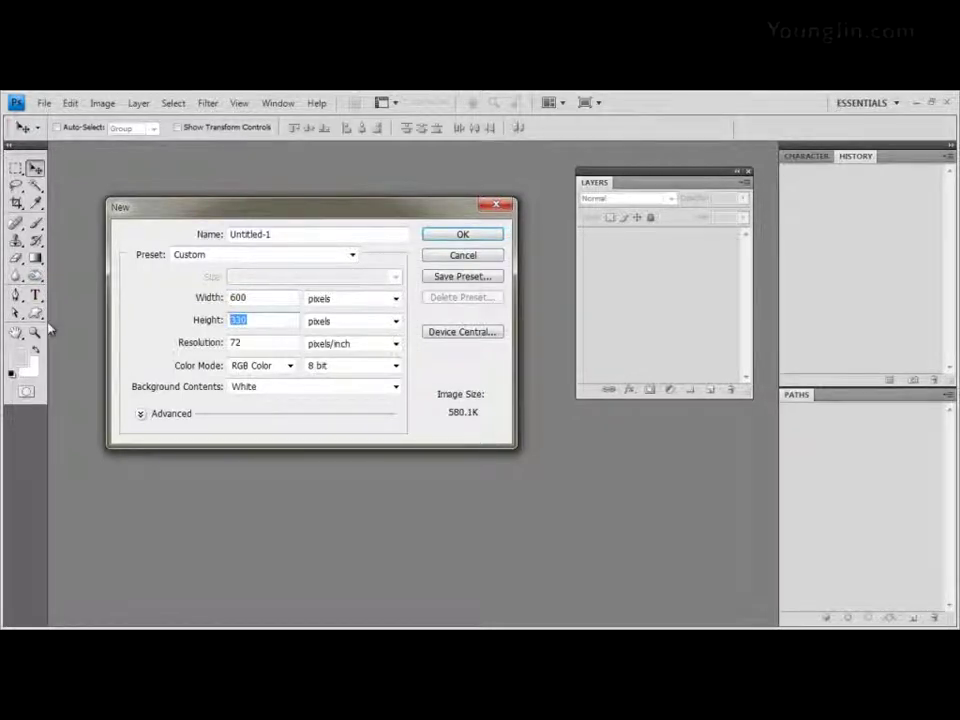
pyautogui.write('400')
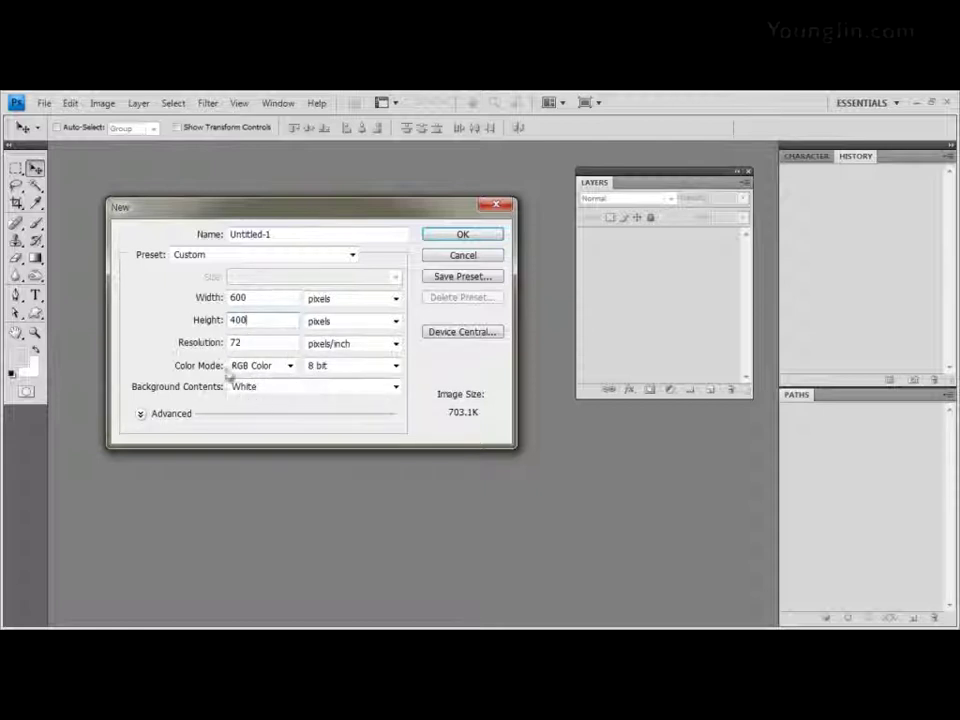
pyautogui.click(462, 235)
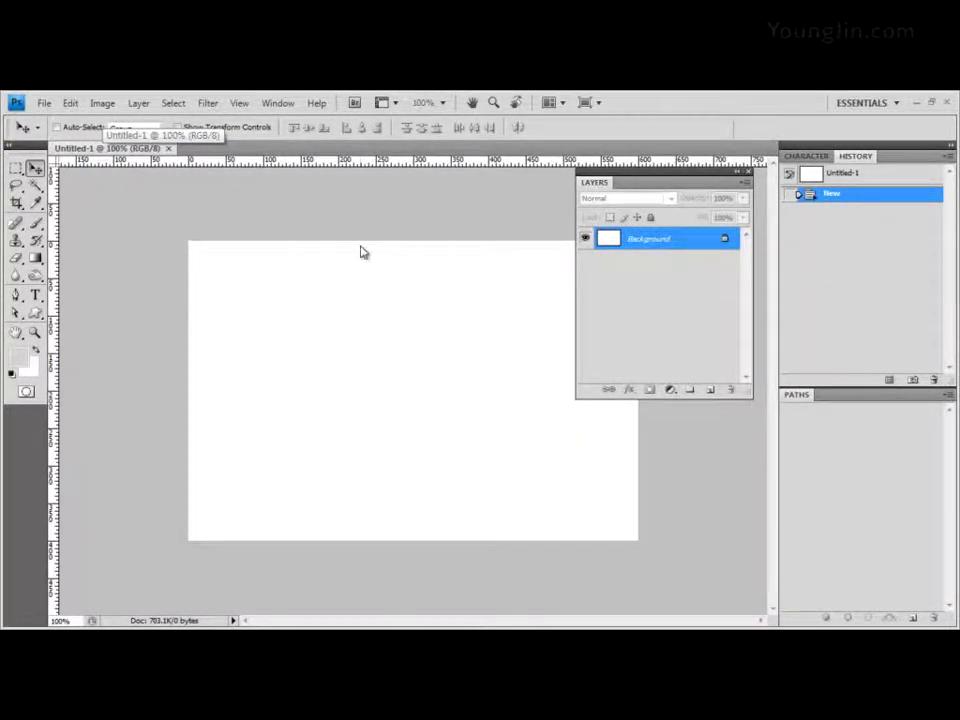
# Step: Open the images 1급-7.jpg through 1급-11.jpg from the Part03 folder and move 1급-11.jpg to the end of the document order
pyautogui.hotkey('alt', 'Tab')
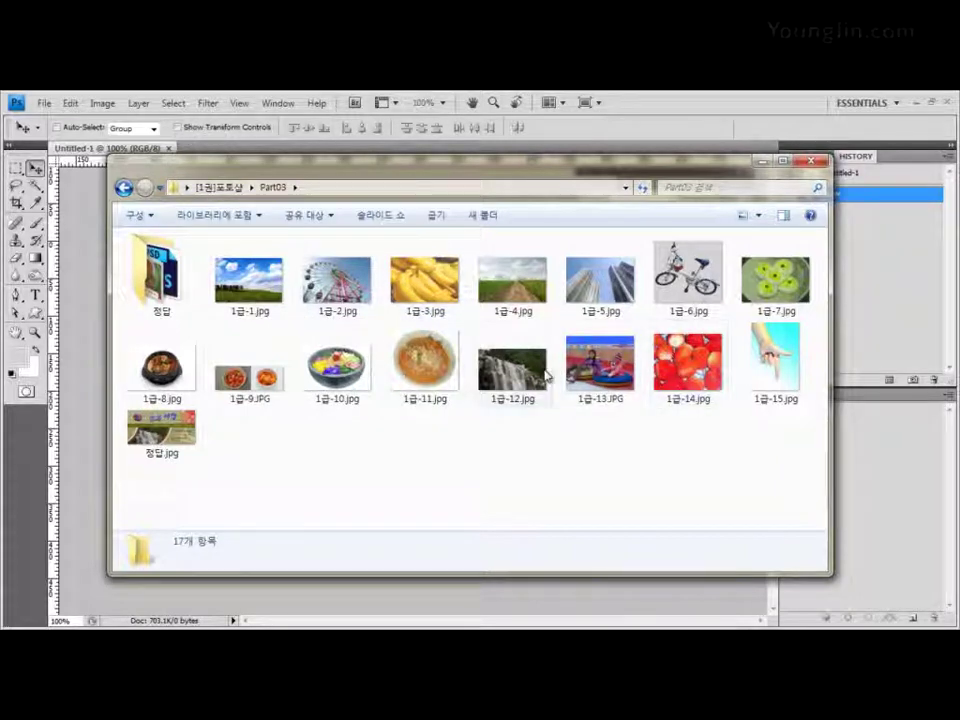
pyautogui.click(781, 298)
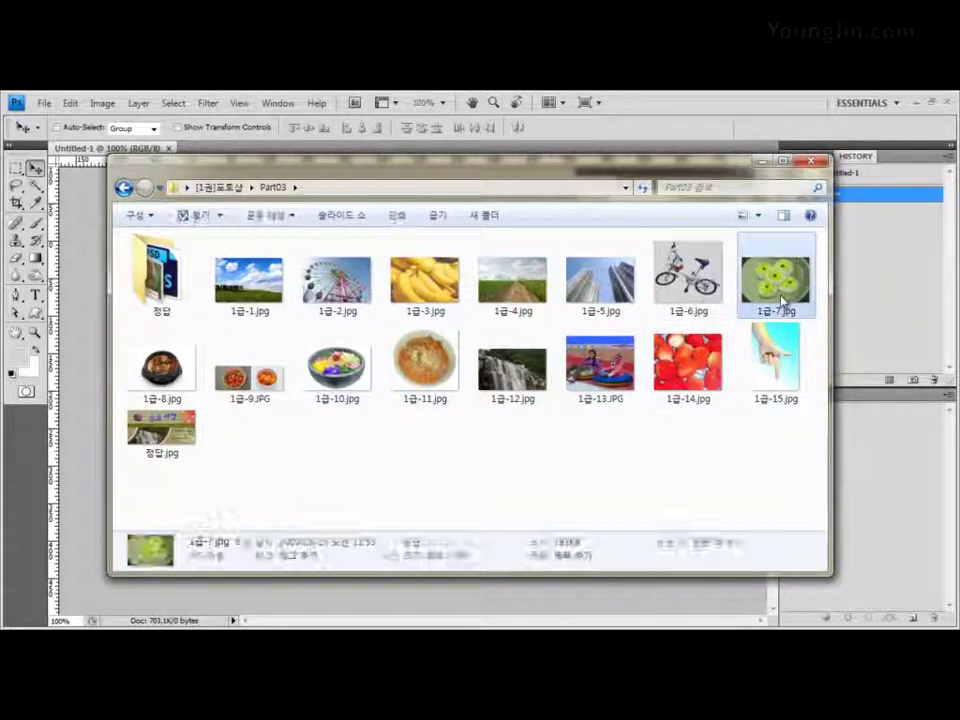
pyautogui.keyDown('shift'); pyautogui.click(443, 374); pyautogui.keyUp('shift')
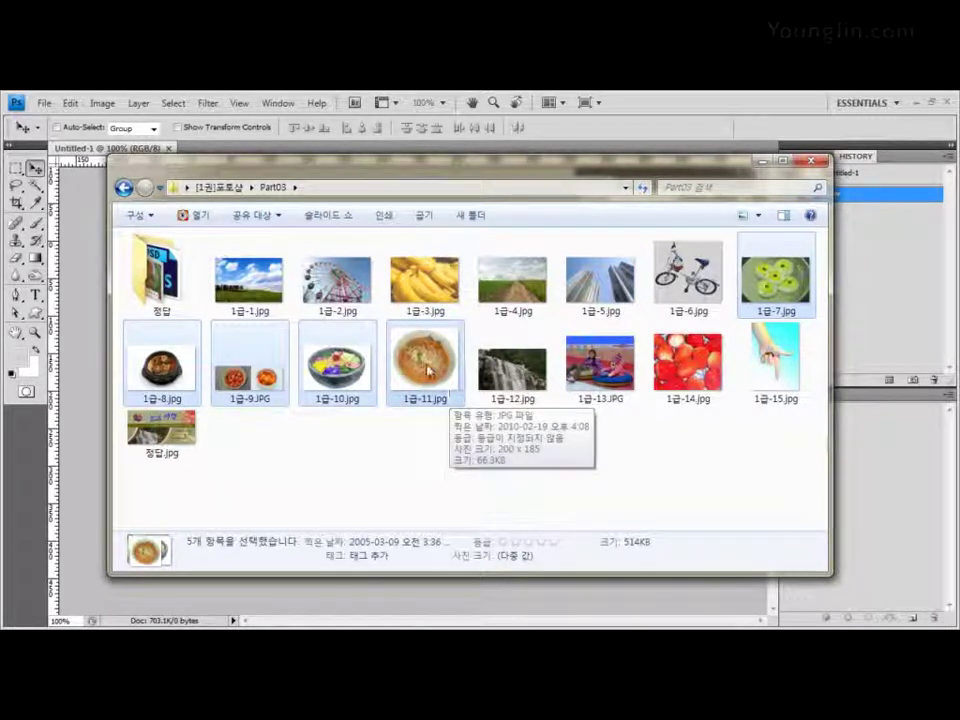
pyautogui.moveTo(452, 390); pyautogui.dragTo(111, 497)
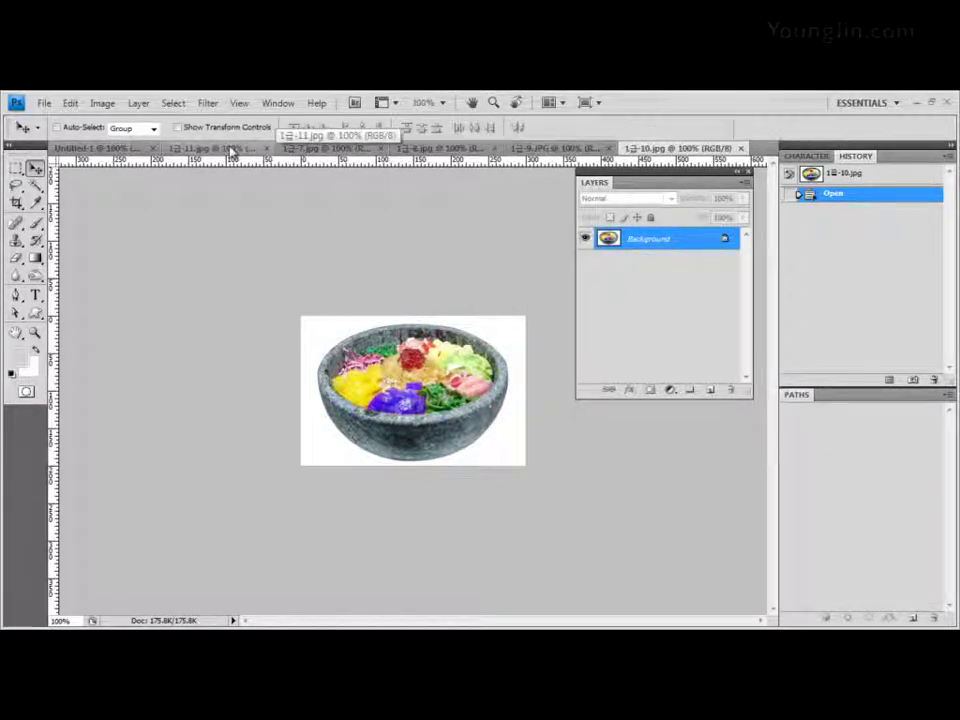
pyautogui.moveTo(210, 148); pyautogui.dragTo(705, 149)
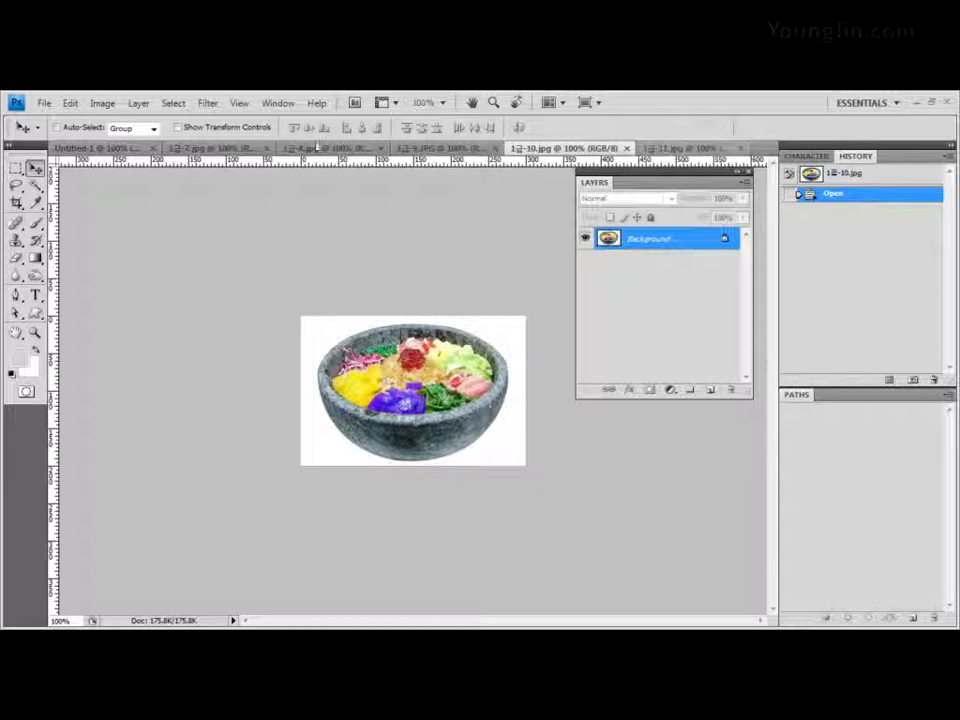
# Step: Save the blank document in the Part03 folder as 기출유형따라하기-3.psd in Photoshop format
pyautogui.click(116, 149)
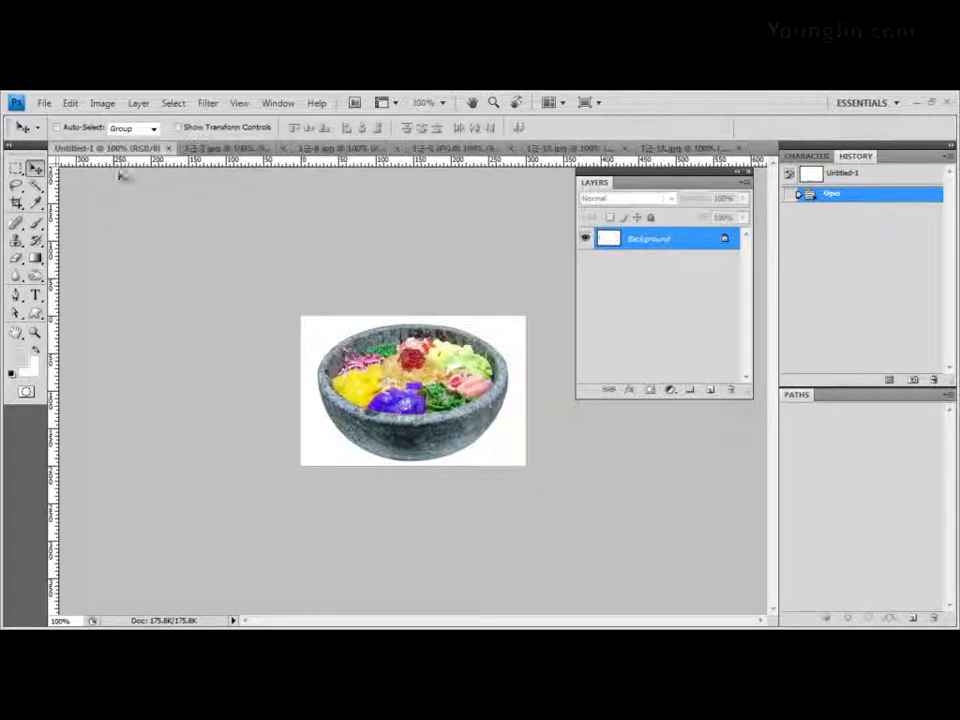
pyautogui.click(44, 103)
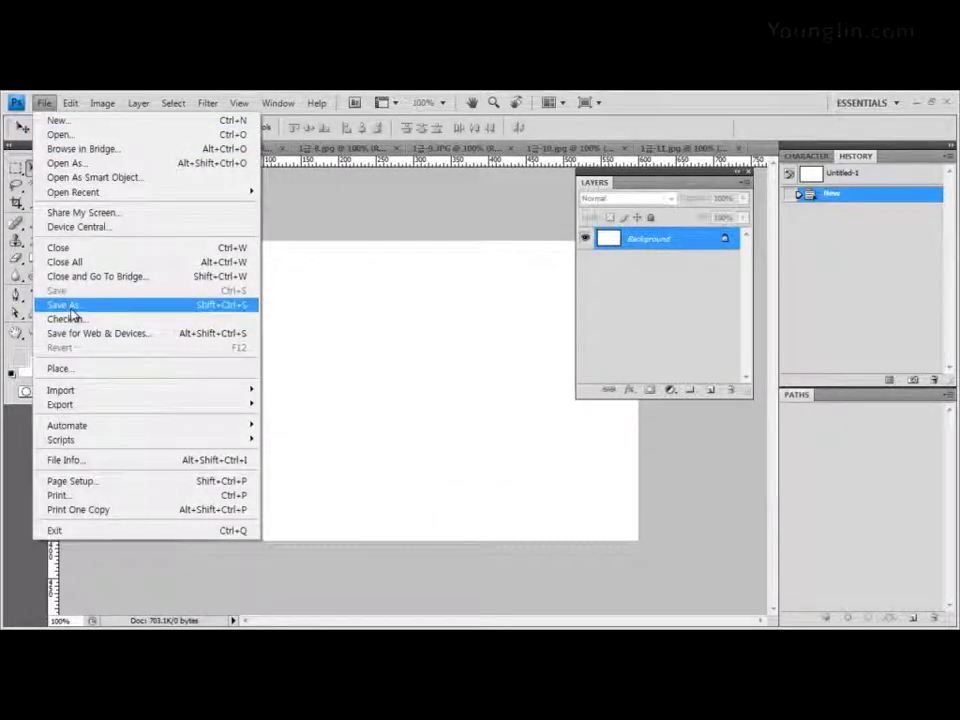
pyautogui.click(70, 311)
pyautogui.click(255, 229)
pyautogui.click(308, 421)
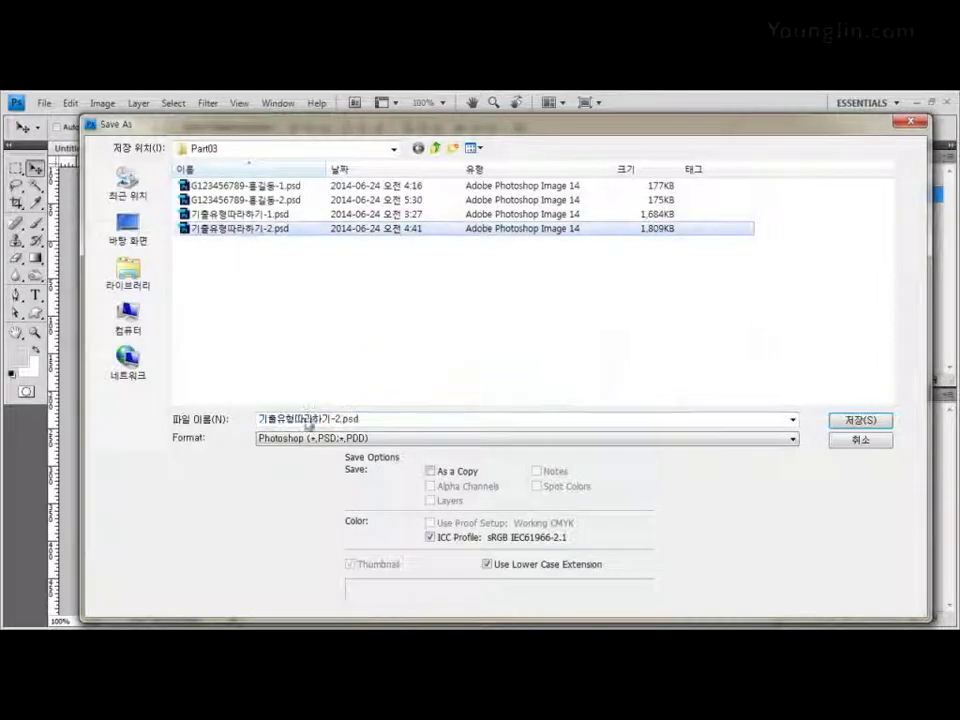
pyautogui.click(308, 421)
pyautogui.click(334, 420)
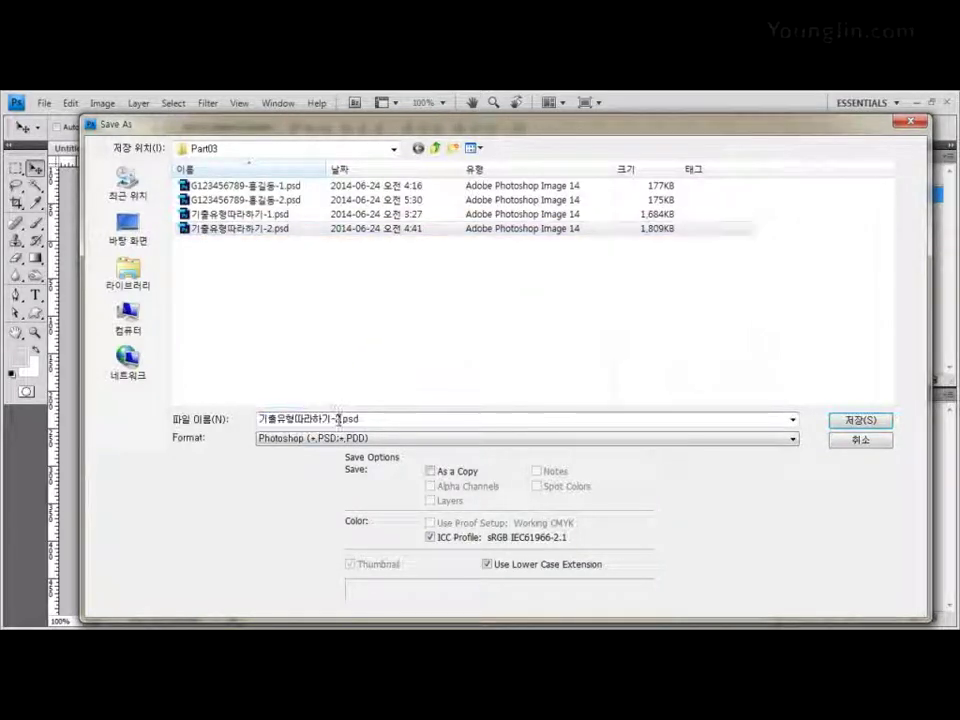
pyautogui.write('3')
pyautogui.press('Return')
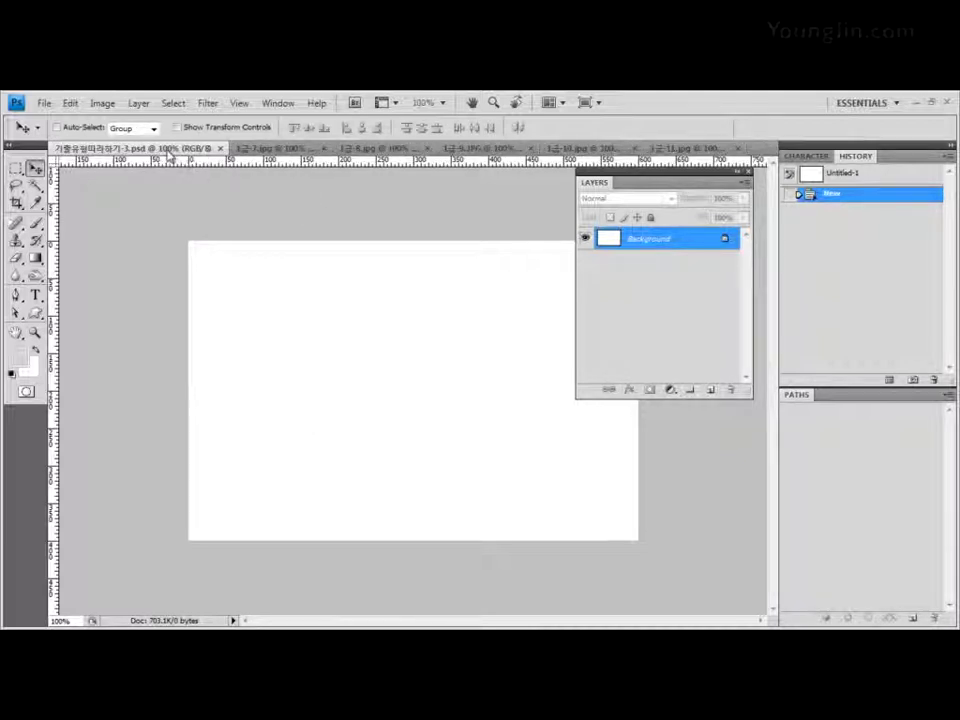
# Step: Float 기출유형따라하기-3.psd and 1급-7.jpg as separate windows, arranged with the Layers panel so both images are accessible
pyautogui.moveTo(168, 153); pyautogui.dragTo(173, 190)
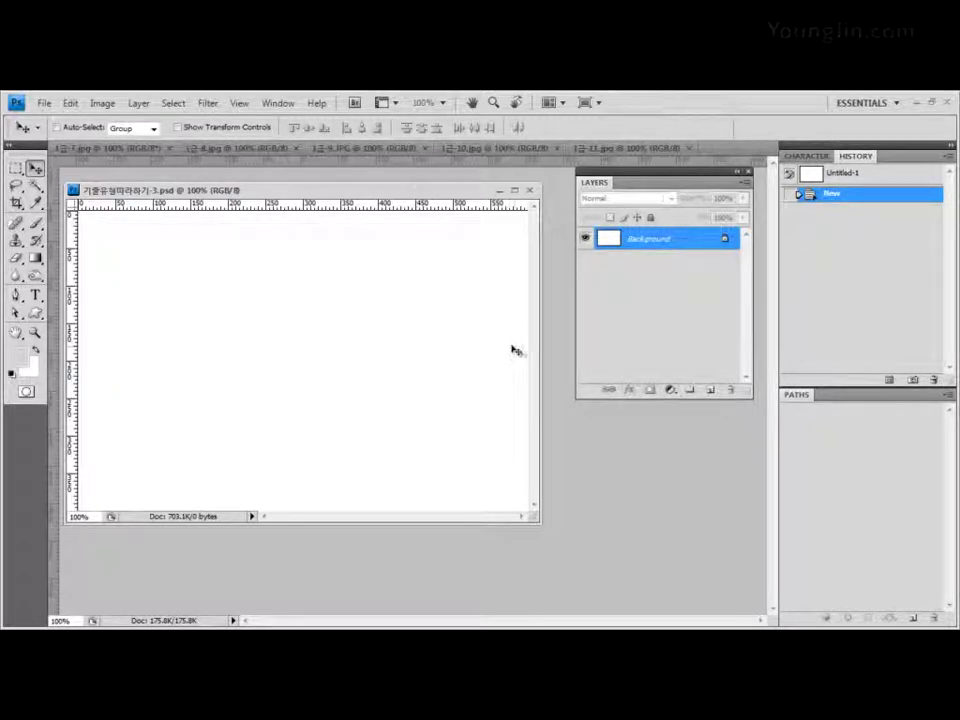
pyautogui.click(133, 147)
pyautogui.moveTo(391, 373); pyautogui.dragTo(433, 405)
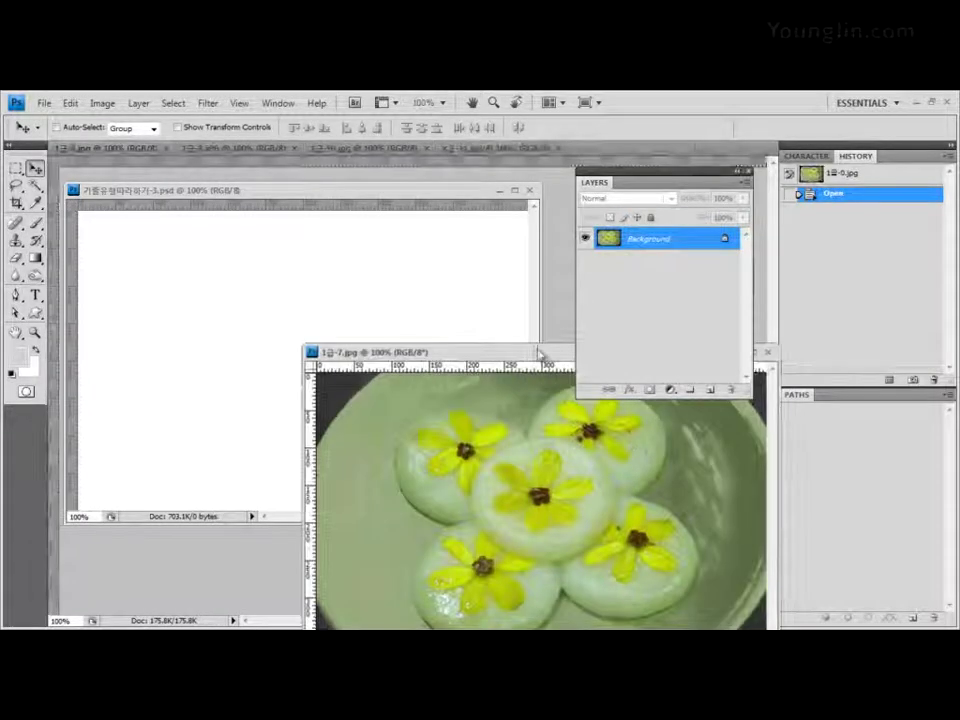
pyautogui.moveTo(542, 354); pyautogui.dragTo(499, 260)
pyautogui.moveTo(664, 171); pyautogui.dragTo(825, 243)
pyautogui.moveTo(544, 266); pyautogui.dragTo(574, 227)
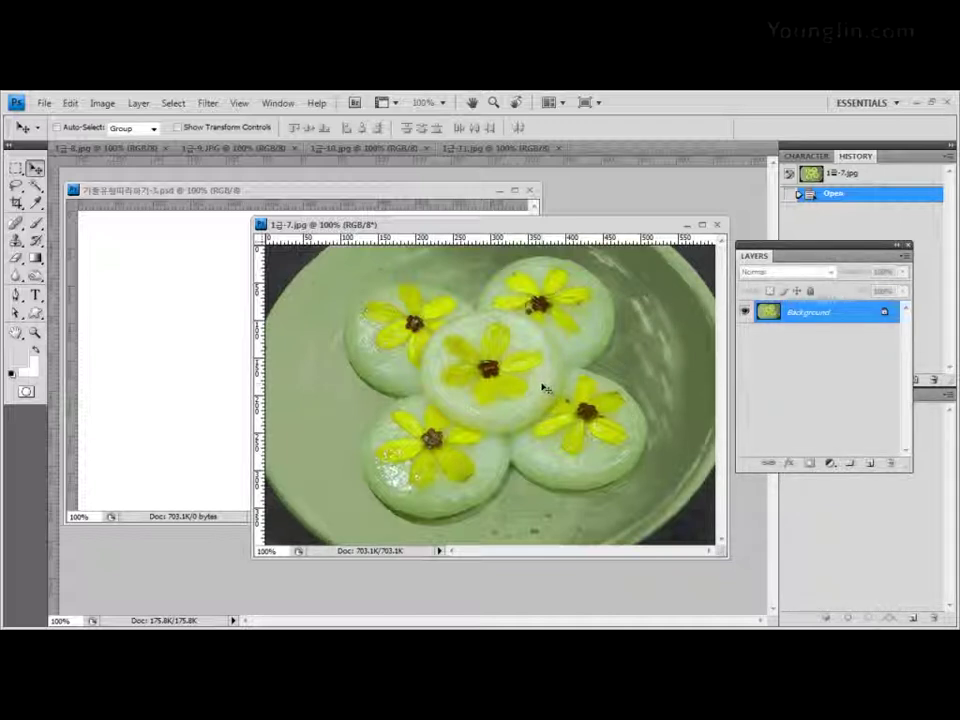
# Step: Copy the 1급-7.jpg image into 기출유형따라하기-3.psd as a layer filling the canvas and close the source image
pyautogui.moveTo(536, 390); pyautogui.dragTo(212, 360)
pyautogui.moveTo(679, 233); pyautogui.dragTo(663, 200)
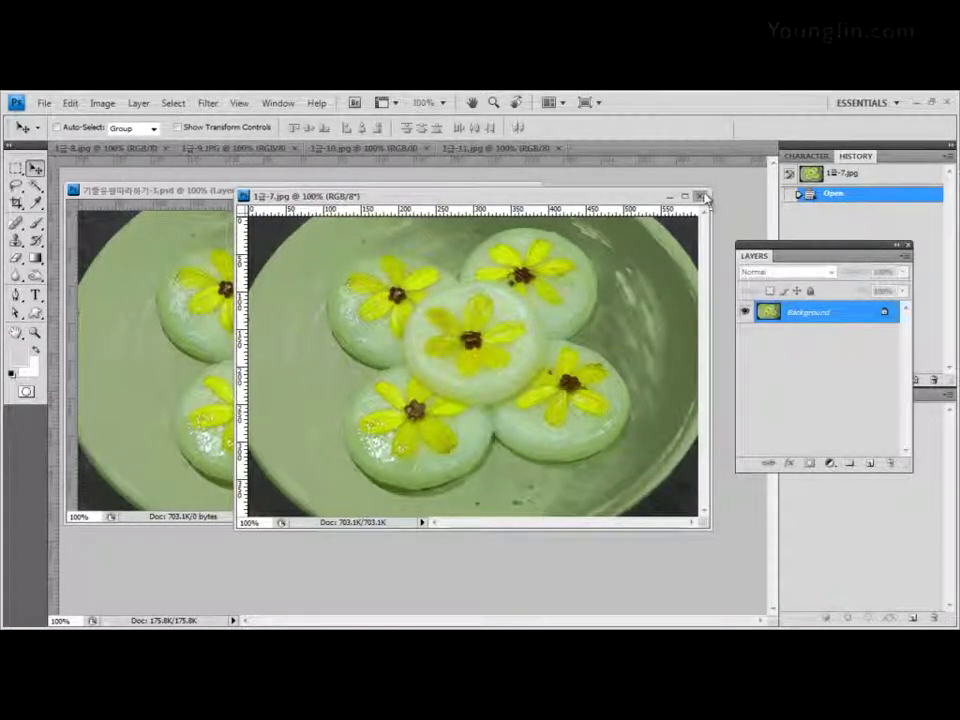
pyautogui.click(700, 196)
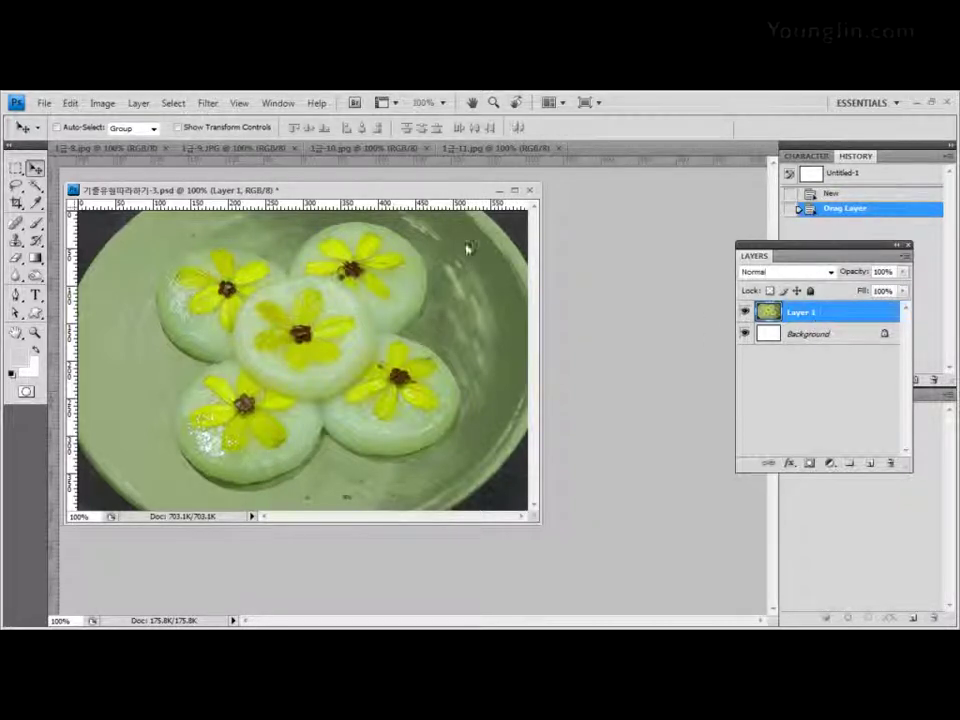
# Step: Apply the Film Grain filter to Layer 1 with Grain 4, Highlight Area 0 and Intensity 10
pyautogui.click(207, 103)
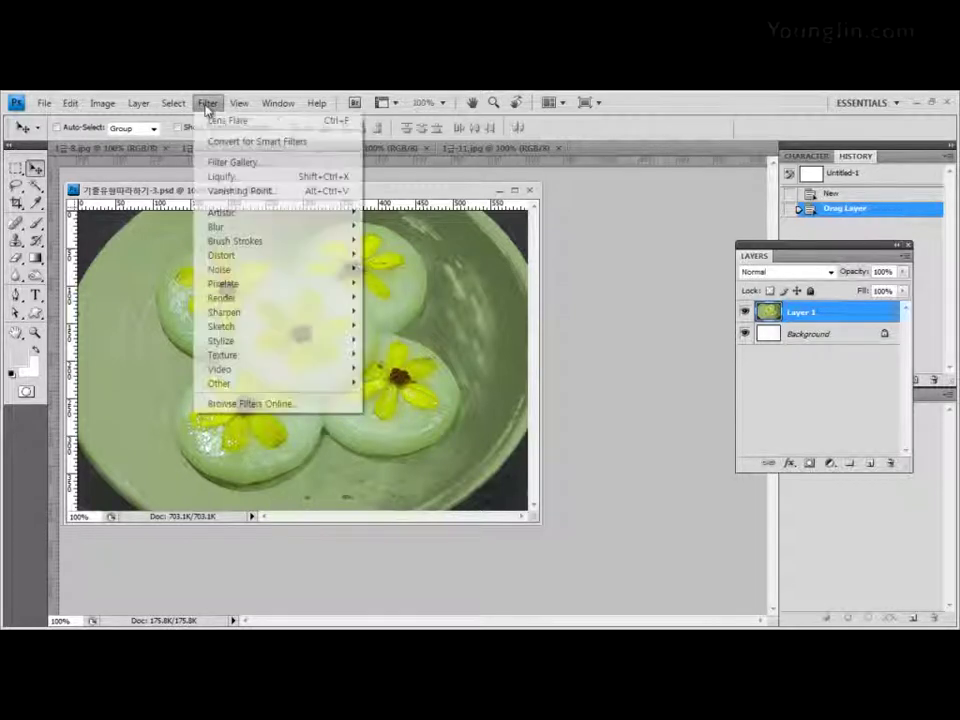
pyautogui.moveTo(272, 277)
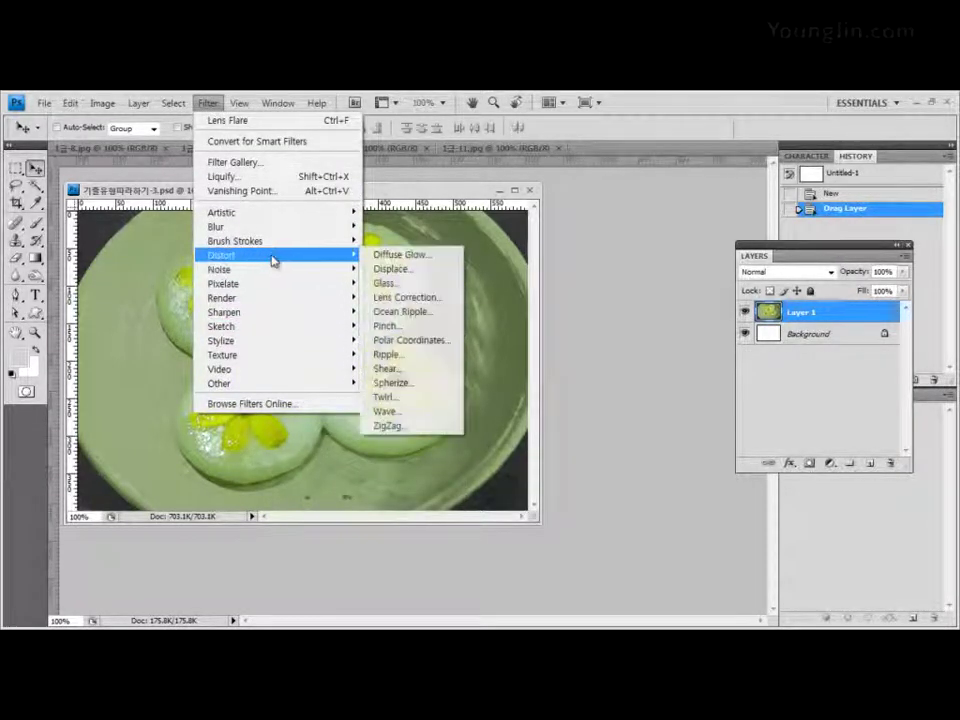
pyautogui.moveTo(272, 225)
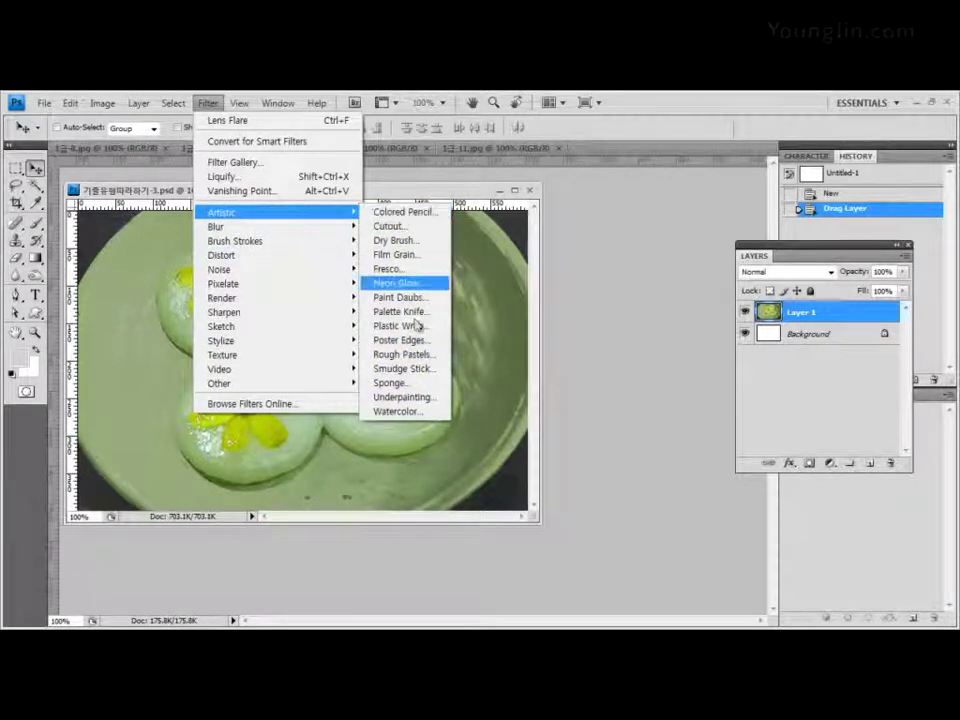
pyautogui.click(420, 256)
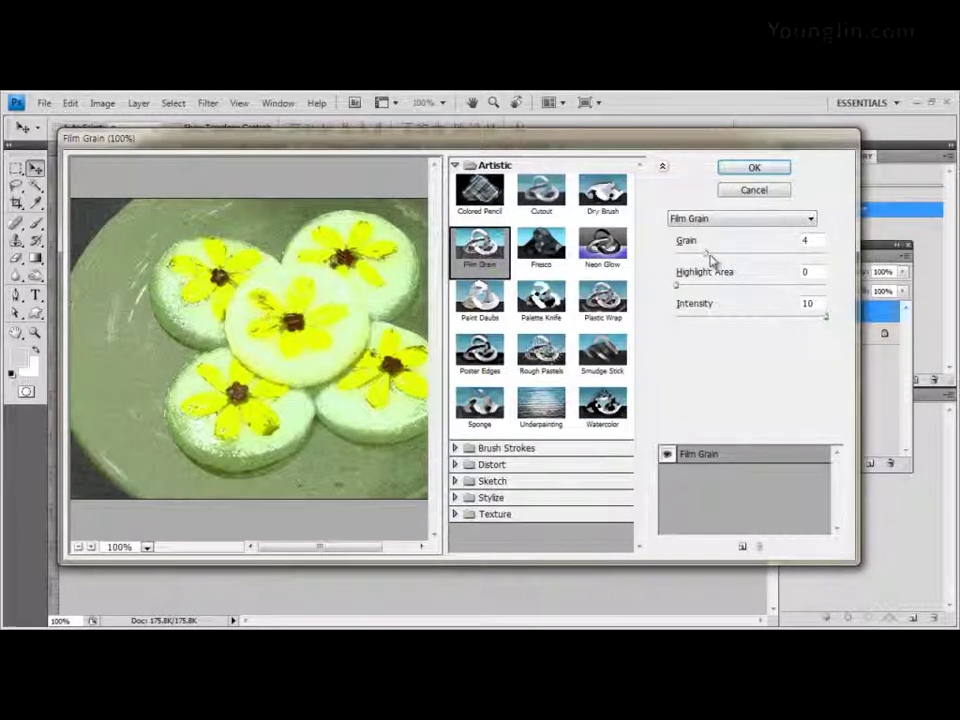
pyautogui.moveTo(707, 254)
pyautogui.mouseDown()
pyautogui.moveTo(742, 255)
pyautogui.moveTo(688, 259)
pyautogui.moveTo(733, 261)
pyautogui.moveTo(707, 259)
pyautogui.mouseUp()
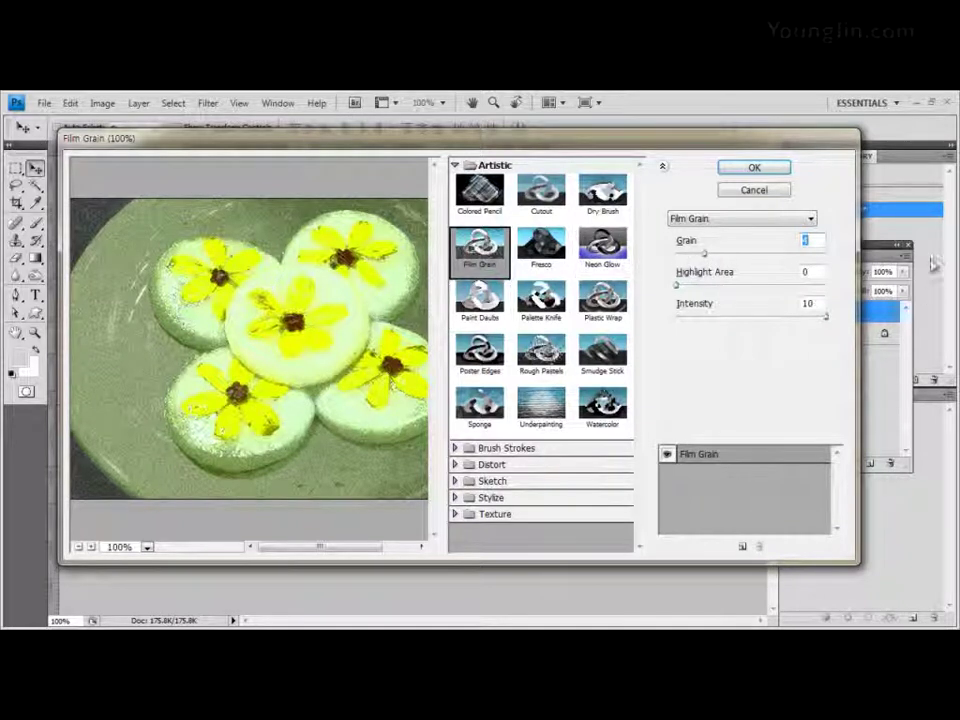
pyautogui.click(777, 169)
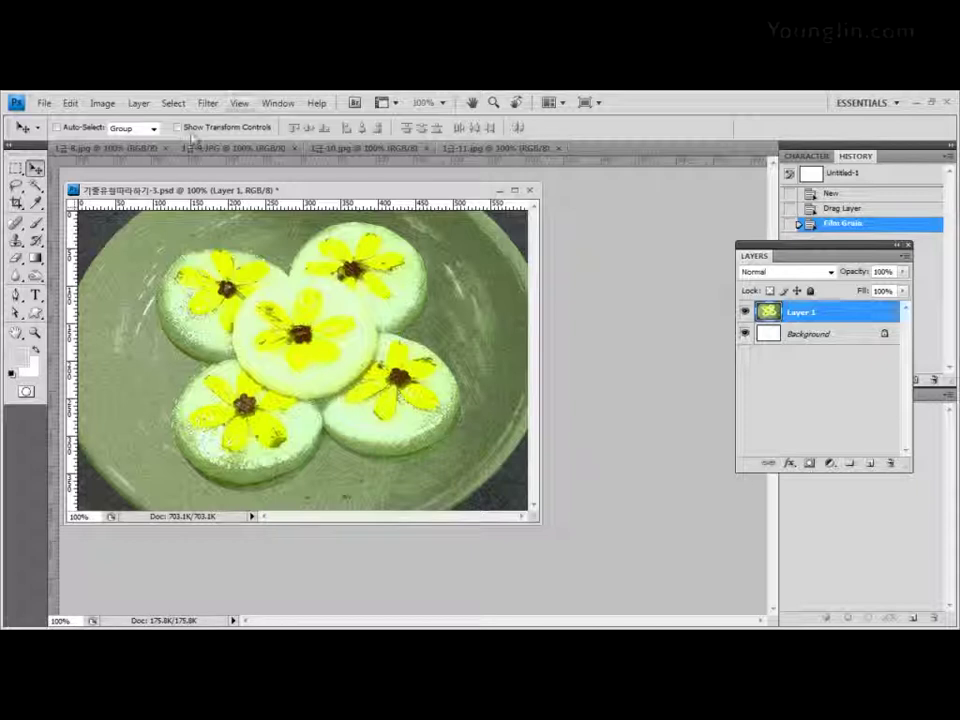
# Step: Float 1급-9.JPG in its own window and place a vertical guide at the left edge of the cabbage kimchi bowl
pyautogui.moveTo(218, 155); pyautogui.dragTo(195, 239)
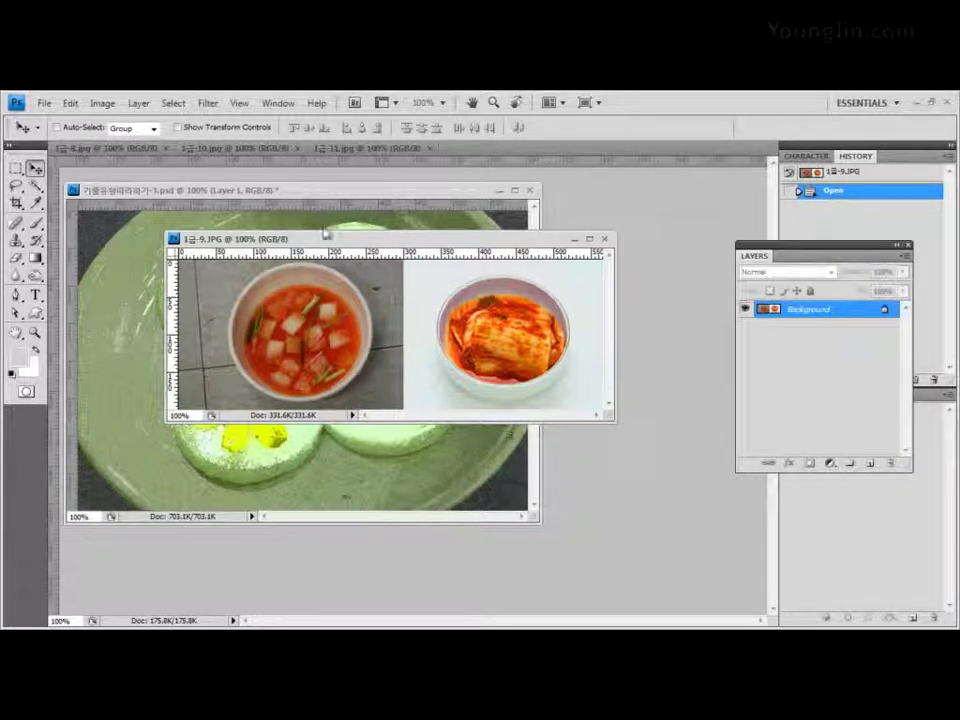
pyautogui.moveTo(375, 242); pyautogui.dragTo(370, 245)
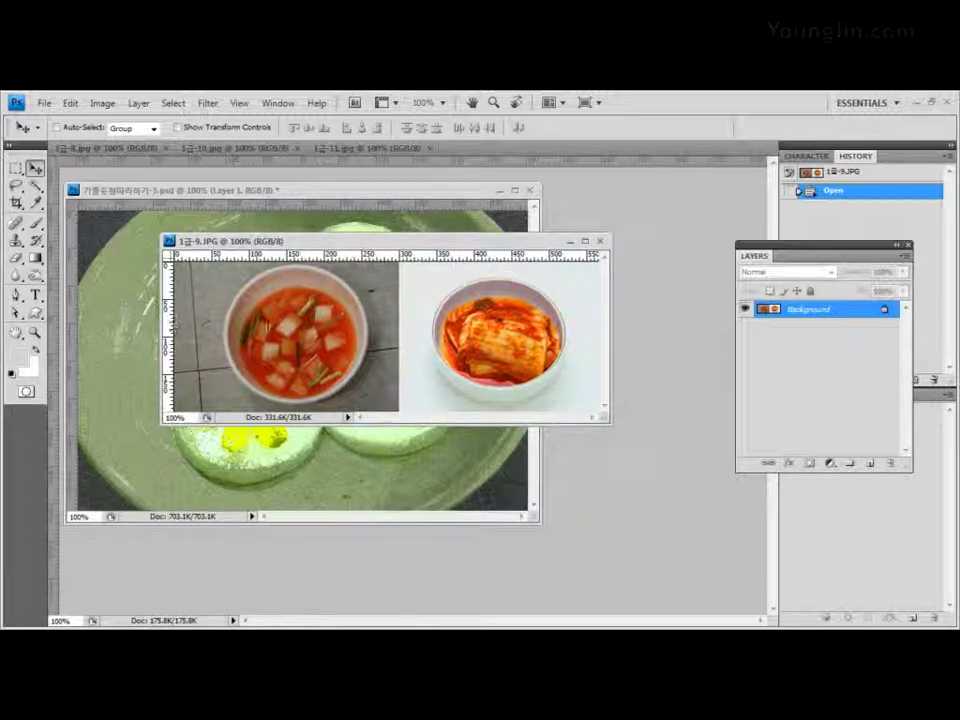
pyautogui.moveTo(172, 328); pyautogui.dragTo(431, 336)
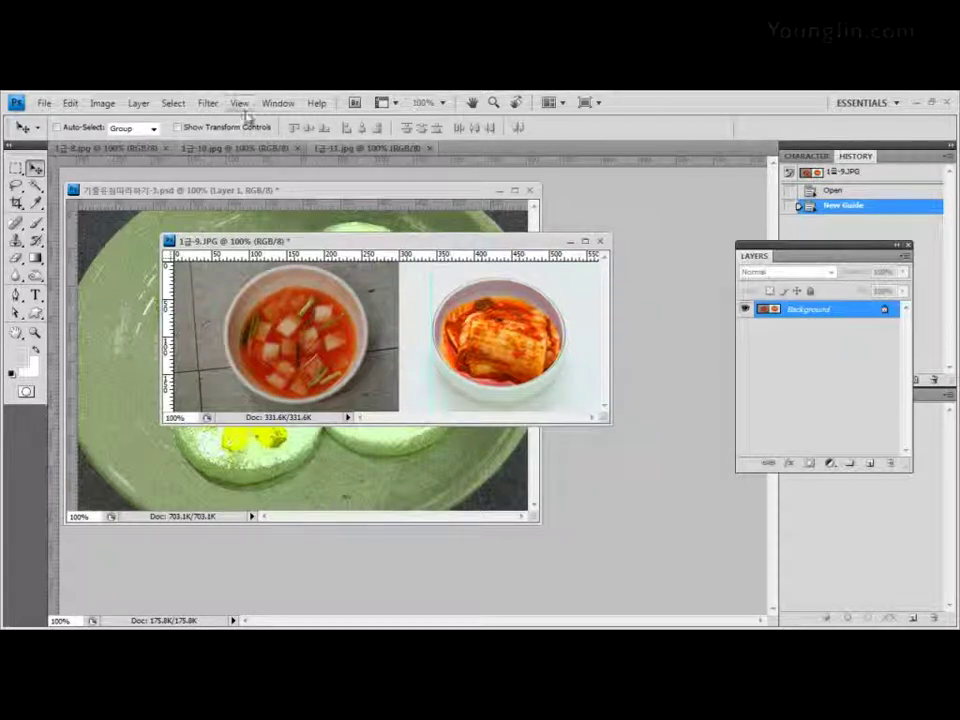
# Step: Enable Snap and place a horizontal guide along the top edge of the cabbage kimchi bowl in 1급-9.JPG
pyautogui.click(240, 104)
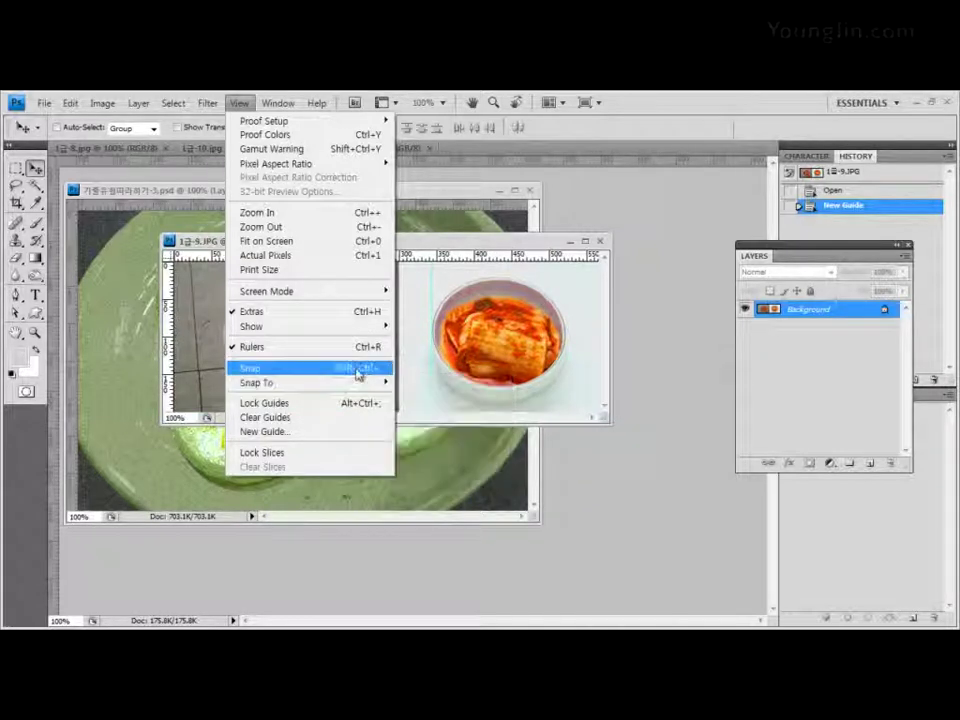
pyautogui.click(438, 243)
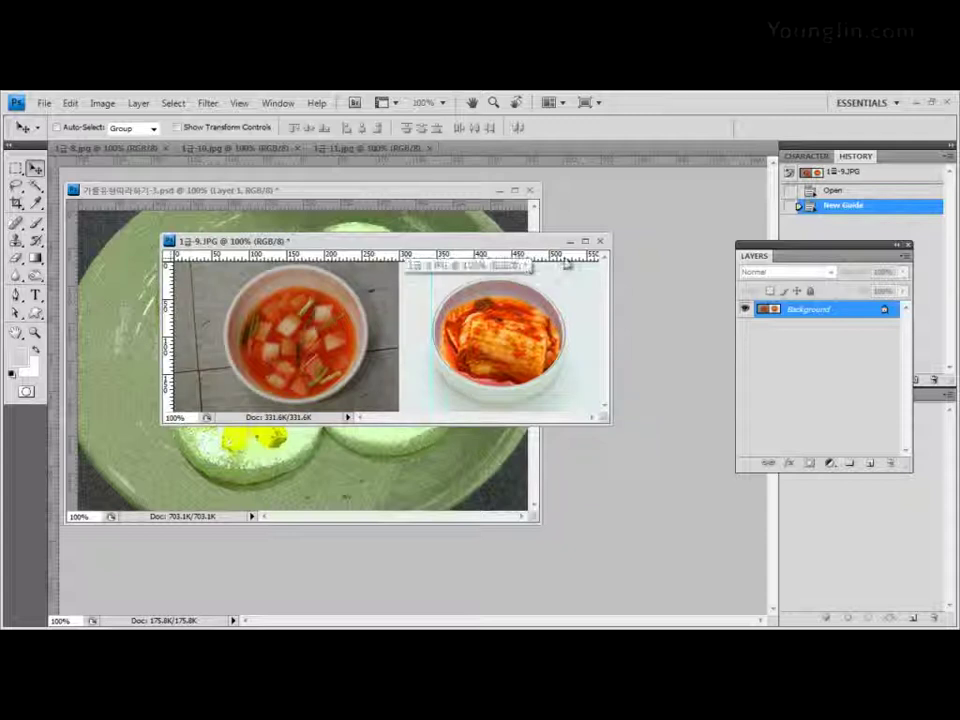
pyautogui.moveTo(565, 272); pyautogui.dragTo(565, 279)
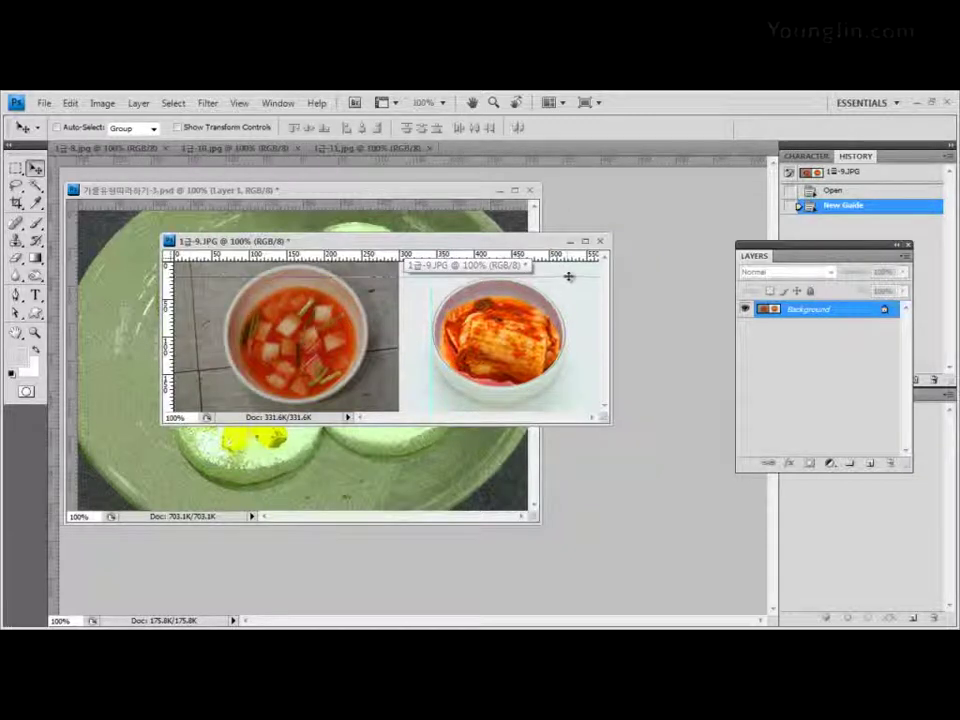
pyautogui.moveTo(568, 276); pyautogui.dragTo(570, 274)
# Step: Try to select the cabbage kimchi bowl in 1급-9.JPG with an elliptical marquee feathered by 10 px
pyautogui.press('m')
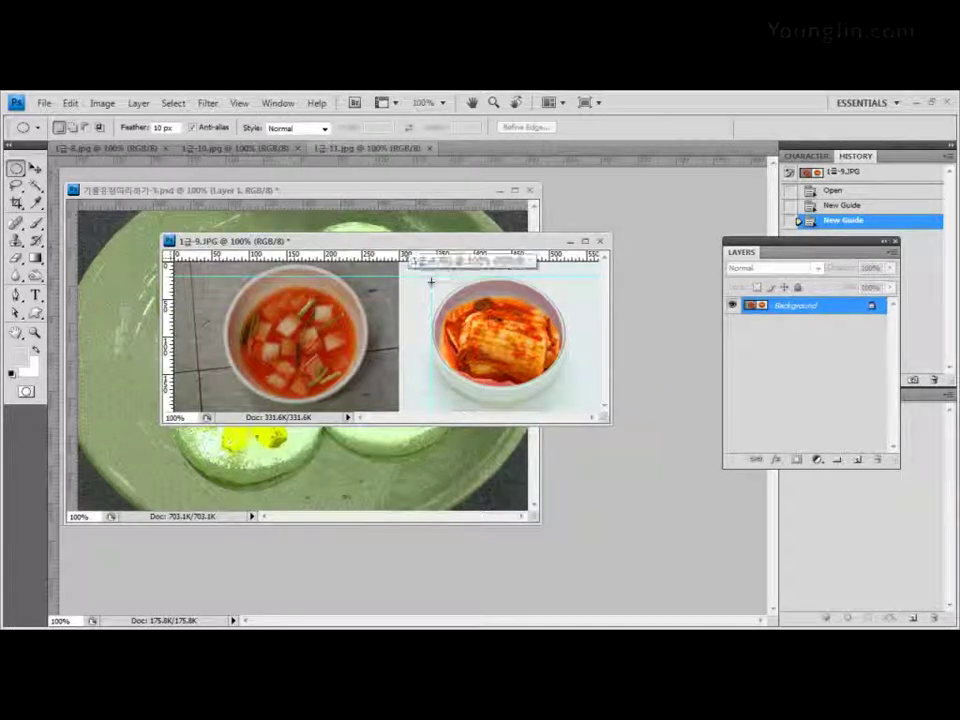
pyautogui.click(239, 103)
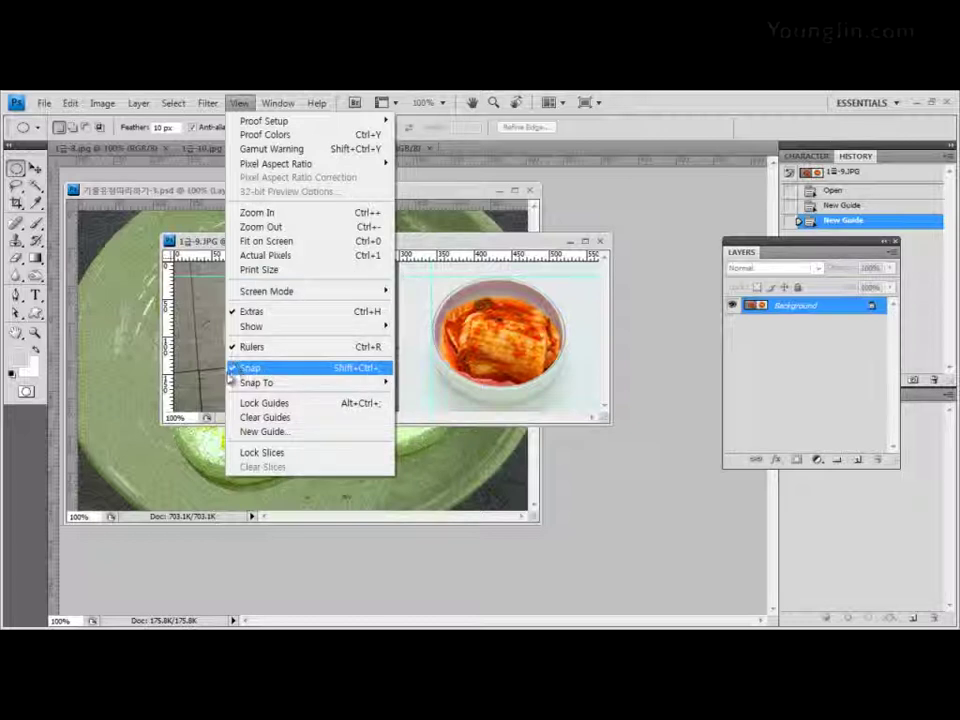
pyautogui.click(425, 303)
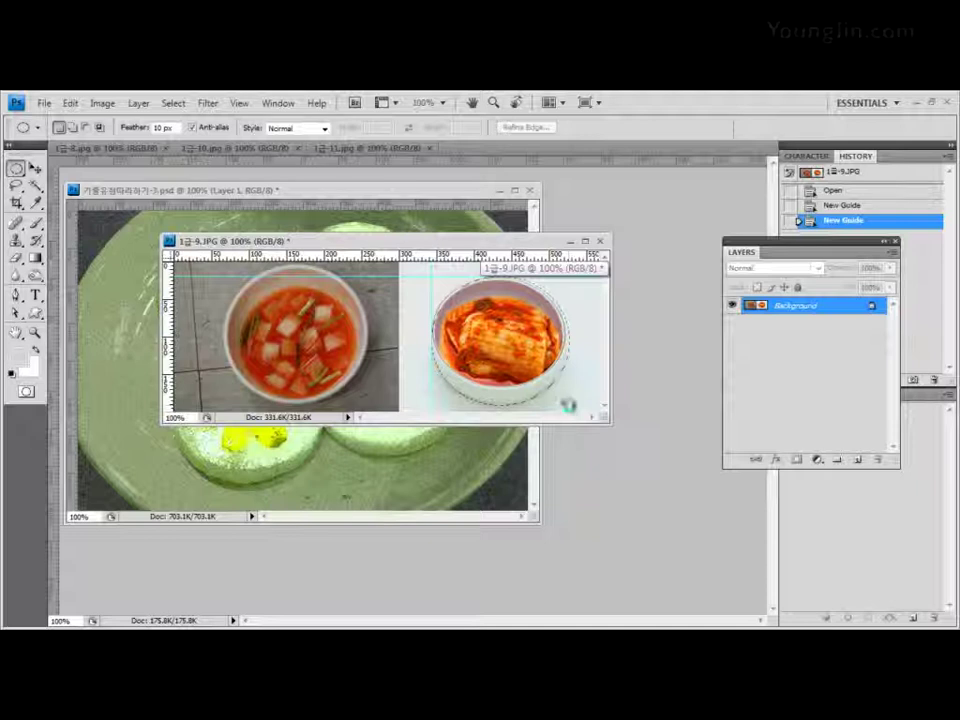
pyautogui.moveTo(567, 404); pyautogui.dragTo(568, 405)
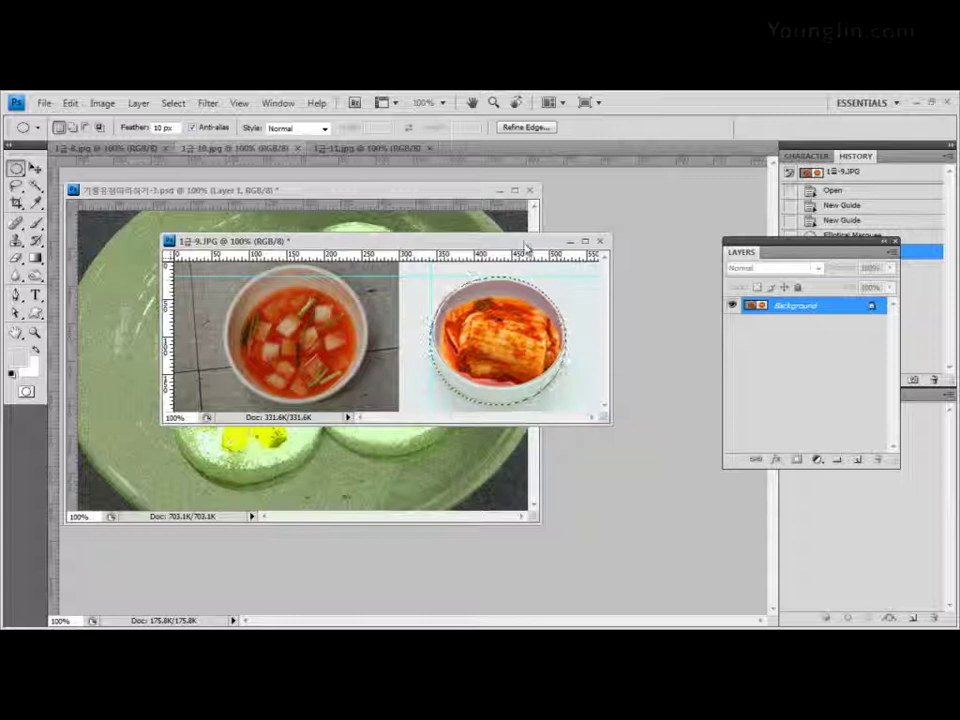
# Step: Try to copy the feathered kimchi bowl selection into 기출유형따라하기-3.psd and place it over the upper-left flower cake
pyautogui.moveTo(527, 246); pyautogui.dragTo(596, 307)
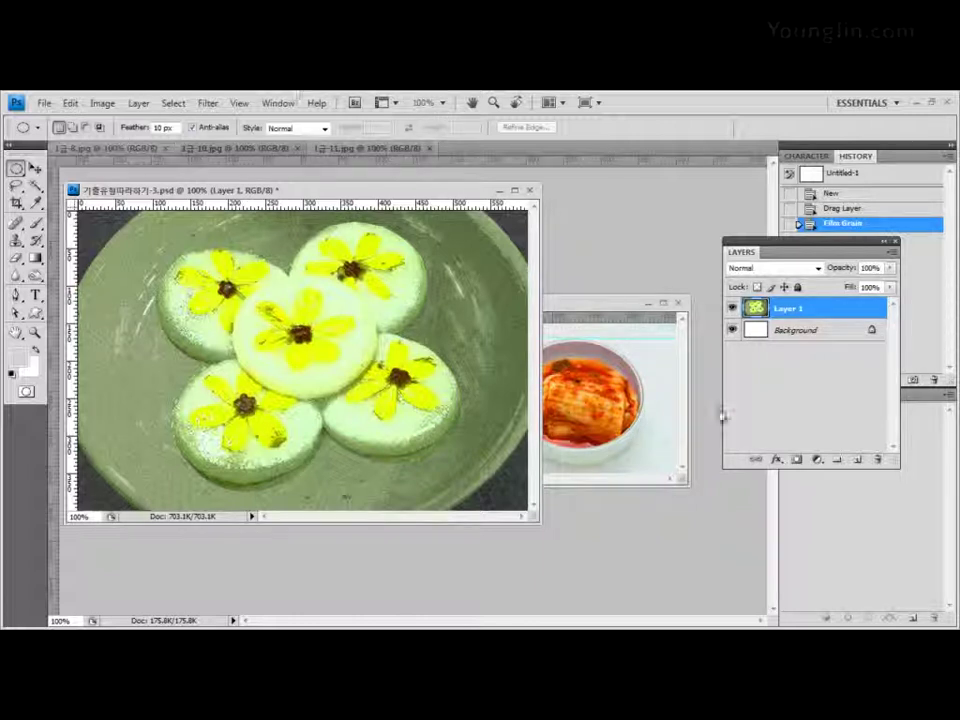
pyautogui.moveTo(602, 313); pyautogui.dragTo(604, 383)
pyautogui.click(35, 168)
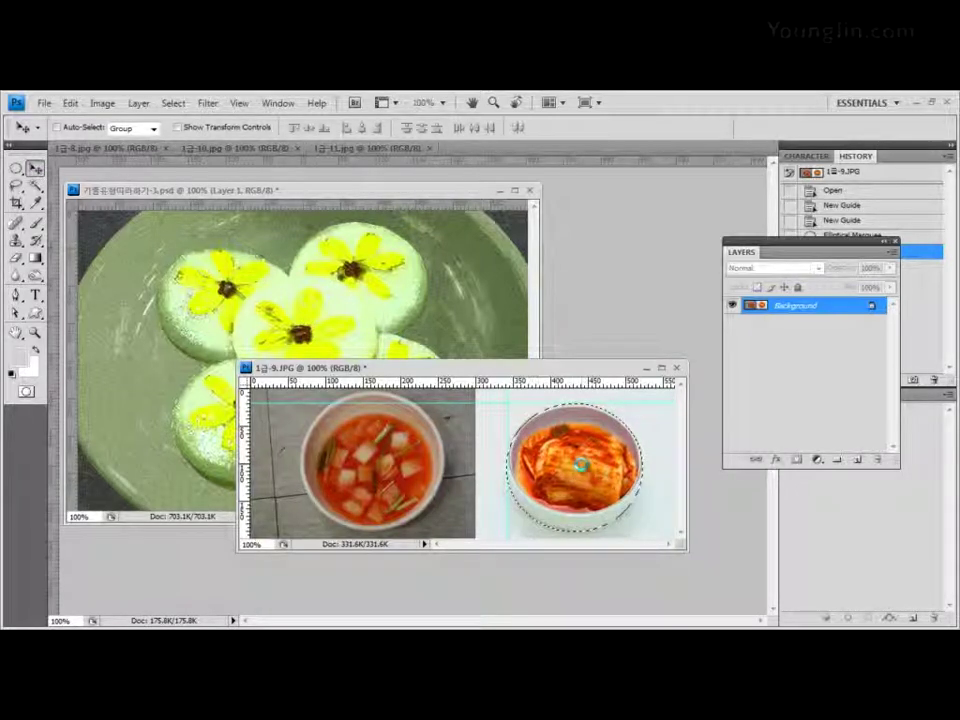
pyautogui.moveTo(580, 465); pyautogui.dragTo(284, 310)
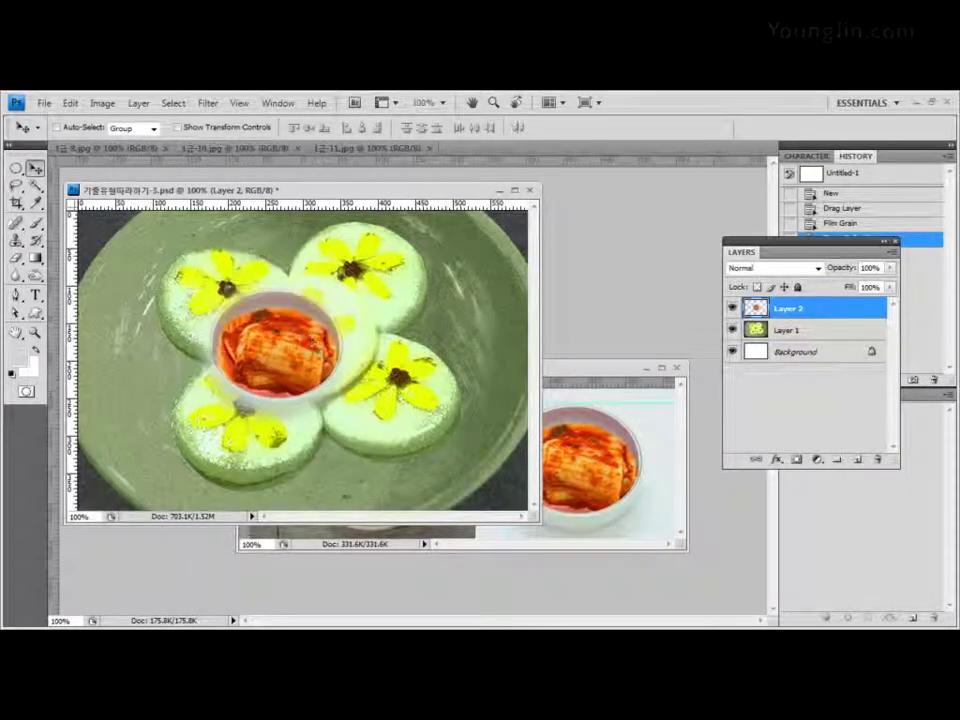
pyautogui.moveTo(298, 354); pyautogui.dragTo(228, 282)
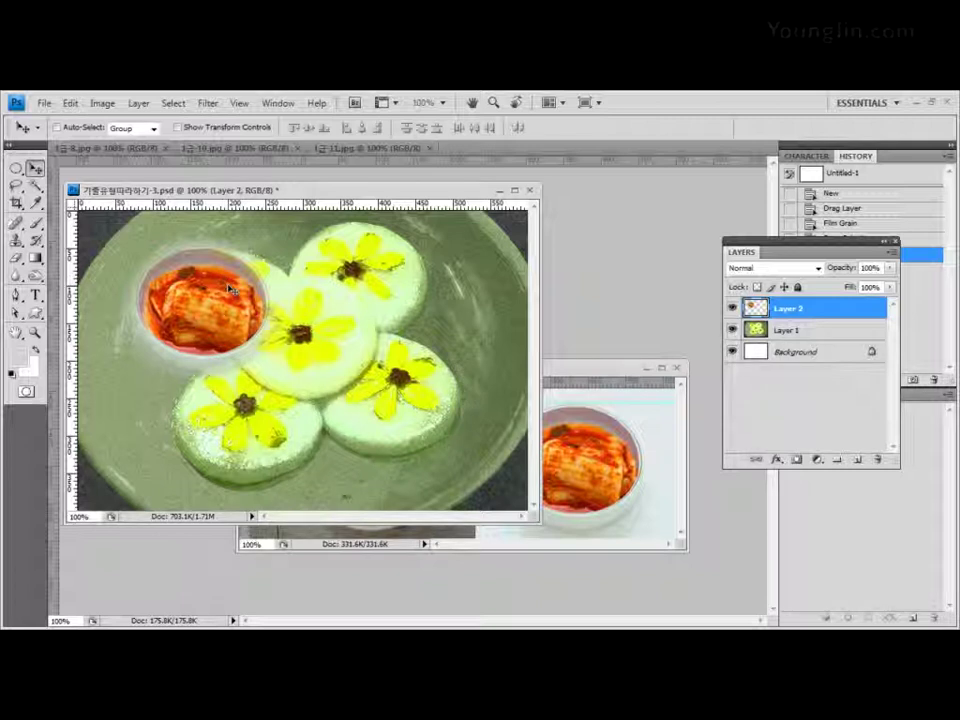
# Step: Revert 기출유형따라하기-3.psd to its Film Grain state and 1급-9.JPG to the state after its second guide
pyautogui.click(17, 171)
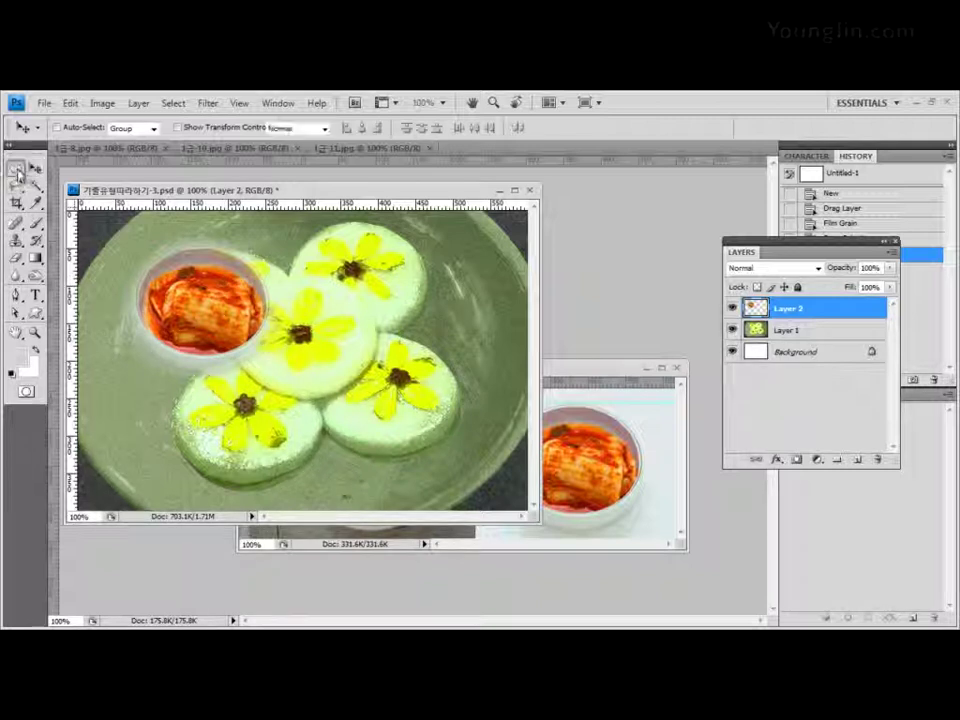
pyautogui.hotkey('shift', 'm')
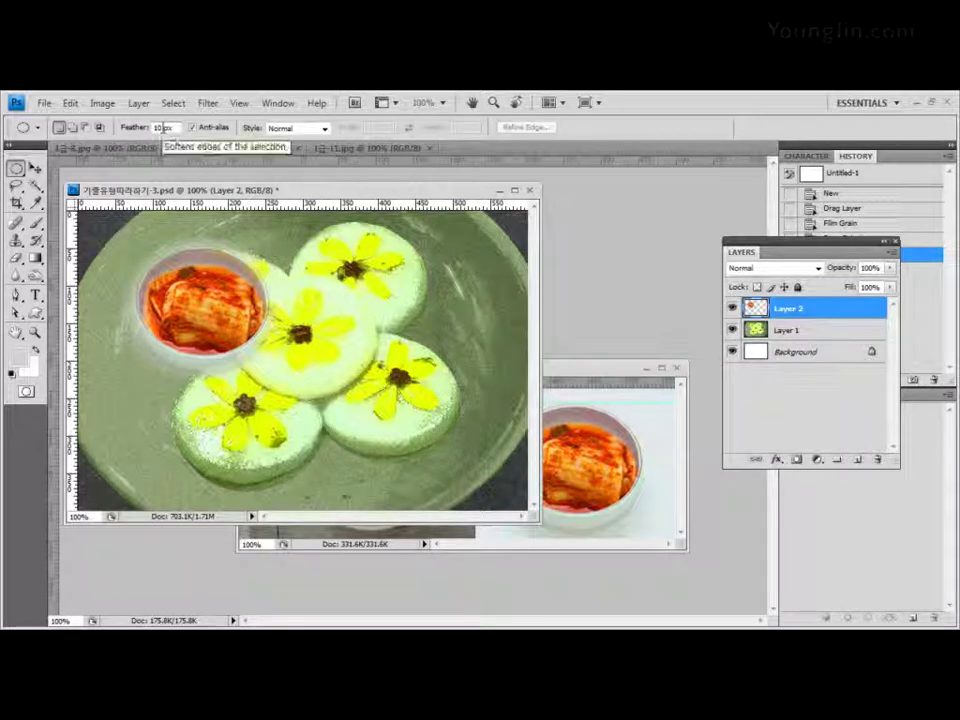
pyautogui.doubleClick(160, 128)
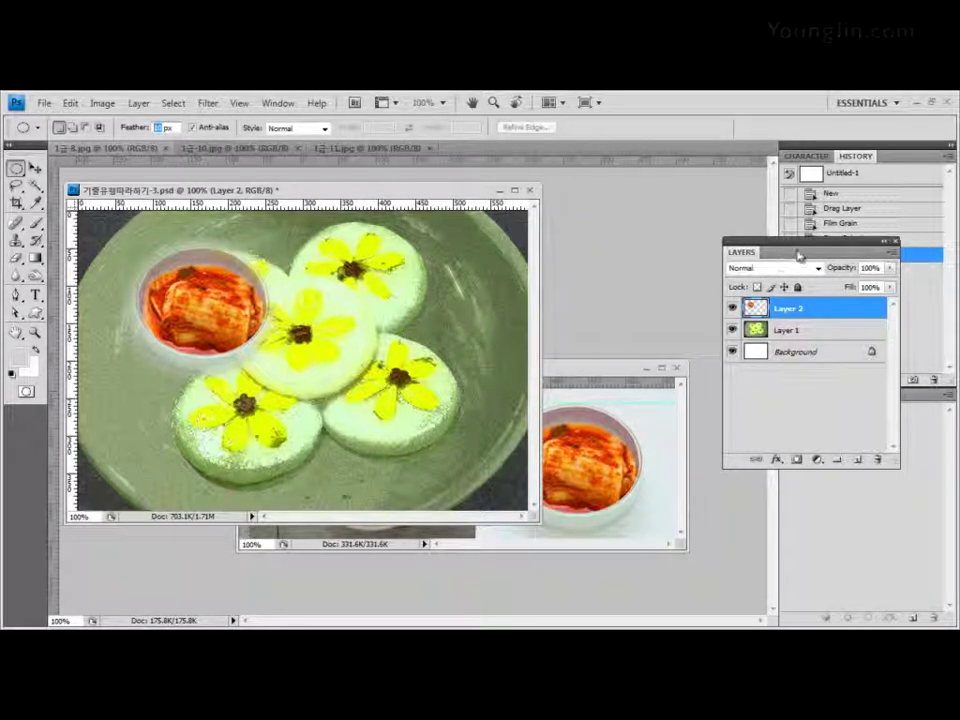
pyautogui.moveTo(798, 256); pyautogui.dragTo(663, 205)
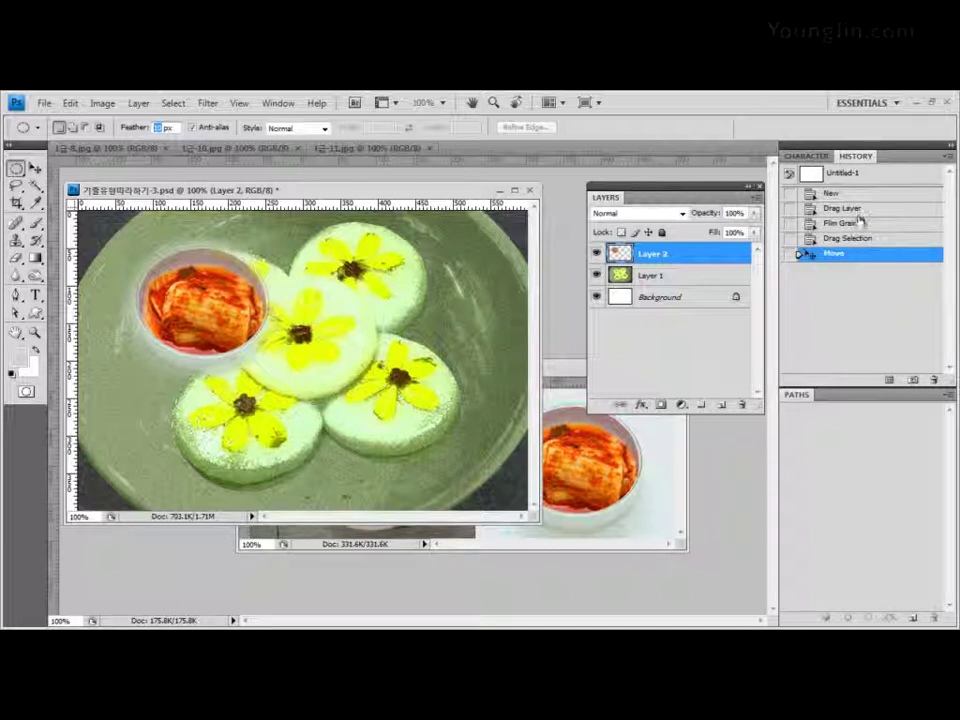
pyautogui.click(870, 224)
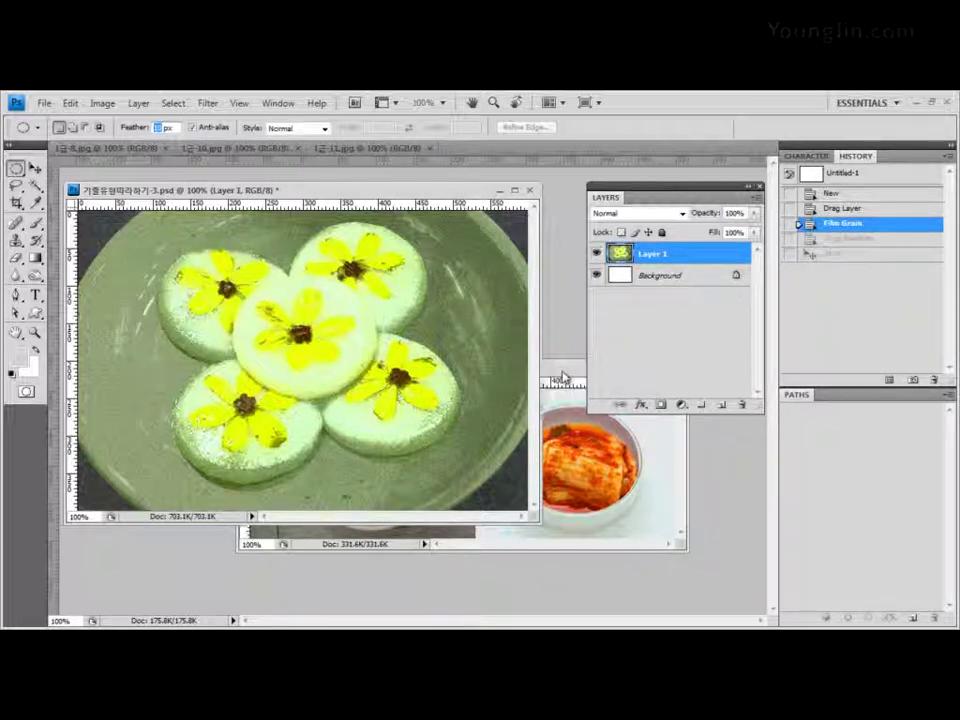
pyautogui.moveTo(563, 378); pyautogui.dragTo(418, 251)
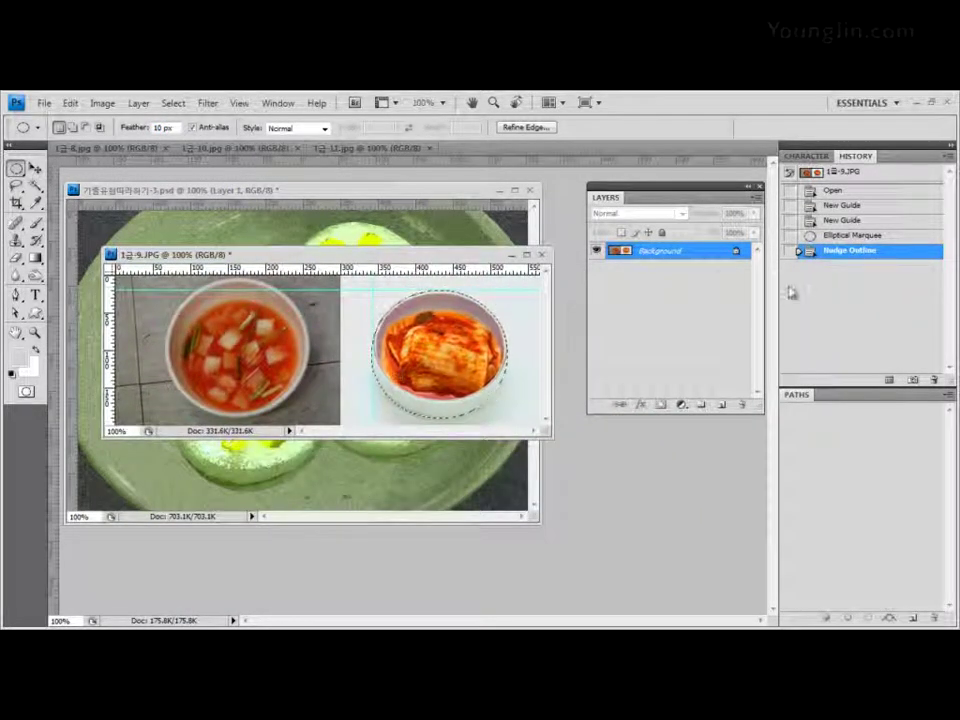
pyautogui.click(858, 220)
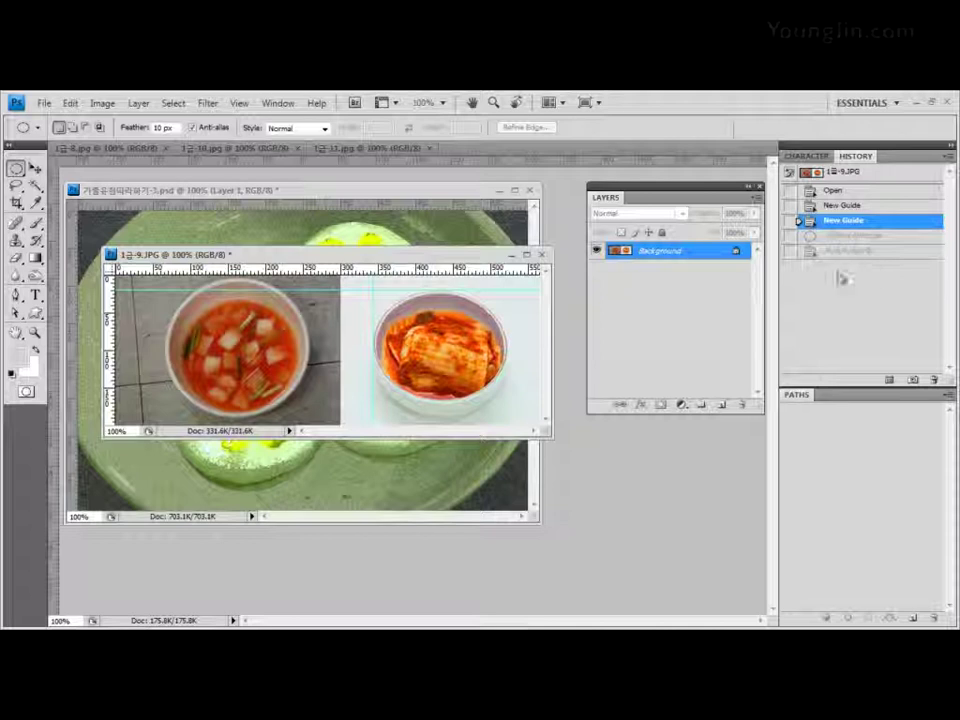
# Step: Set the elliptical marquee's feather to 0 px, select the cabbage kimchi bowl in 1급-9.JPG and nudge the outline slightly left
pyautogui.hotkey('ctrl', 'Tab')
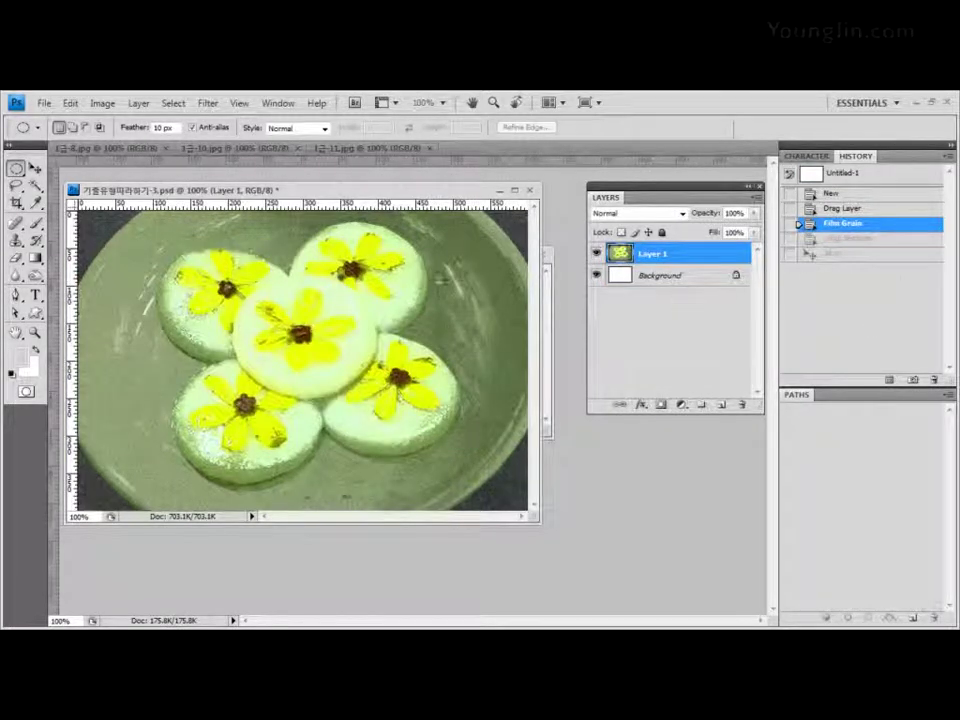
pyautogui.hotkey('ctrl', 'Tab')
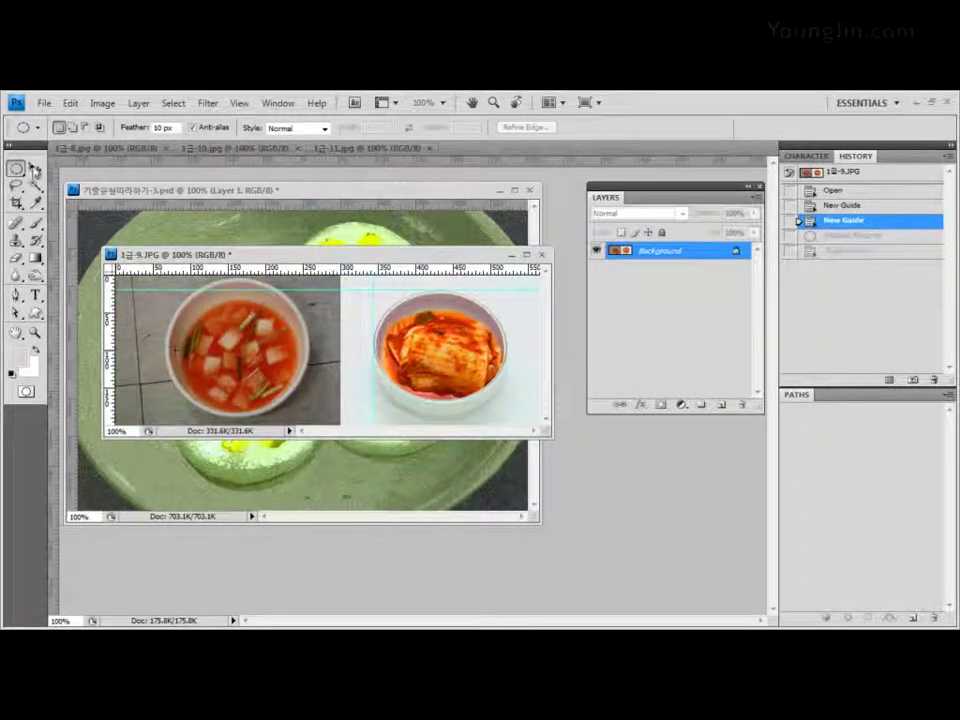
pyautogui.press('Return')
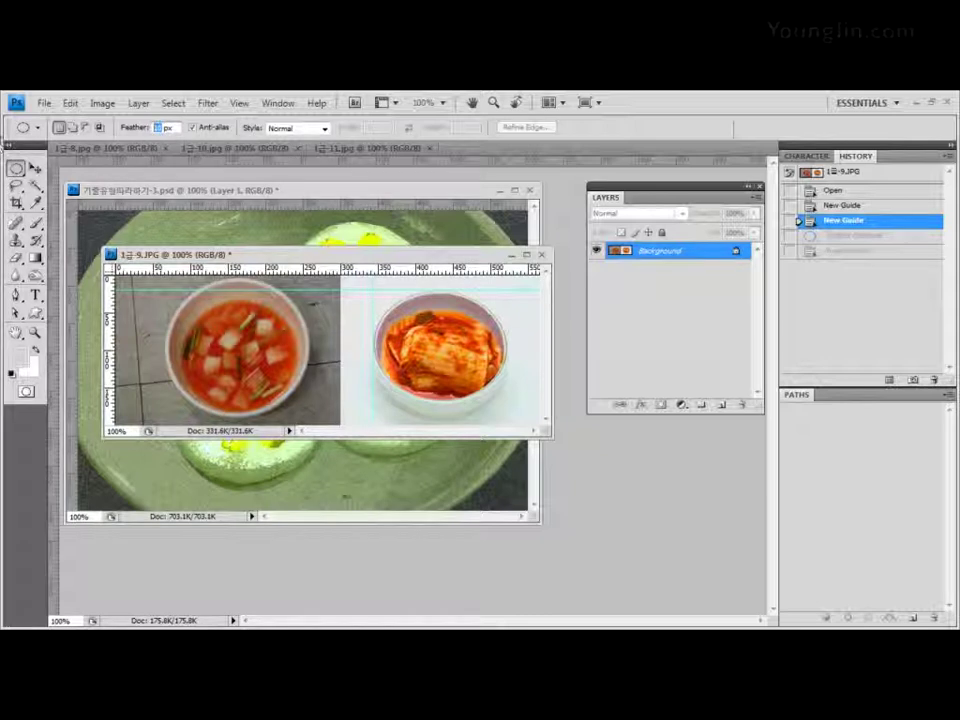
pyautogui.write('0')
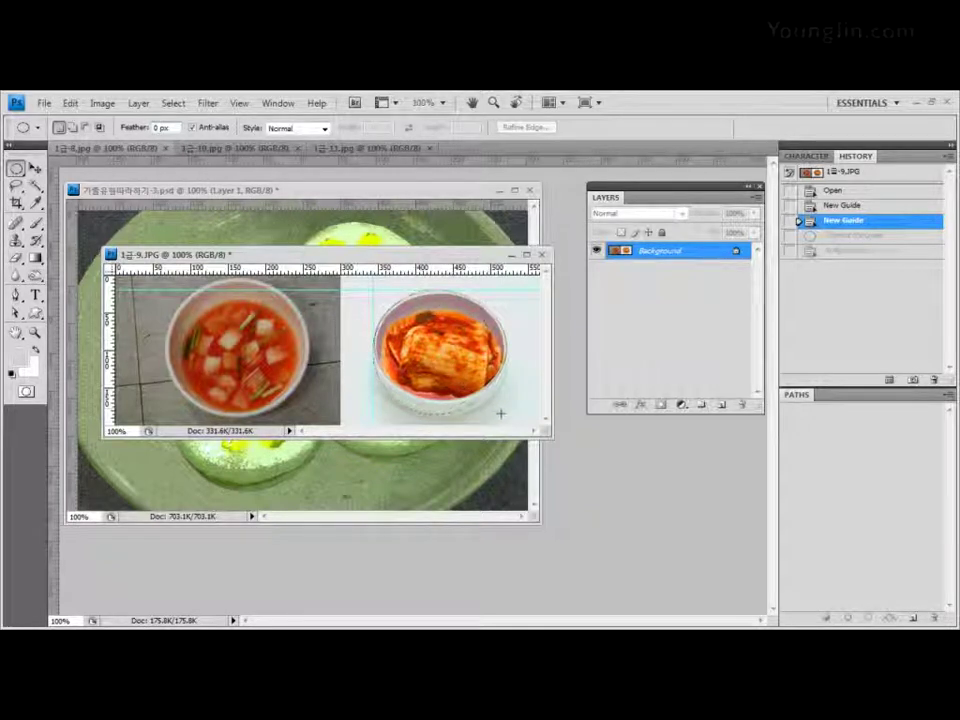
pyautogui.moveTo(500, 413); pyautogui.dragTo(510, 418)
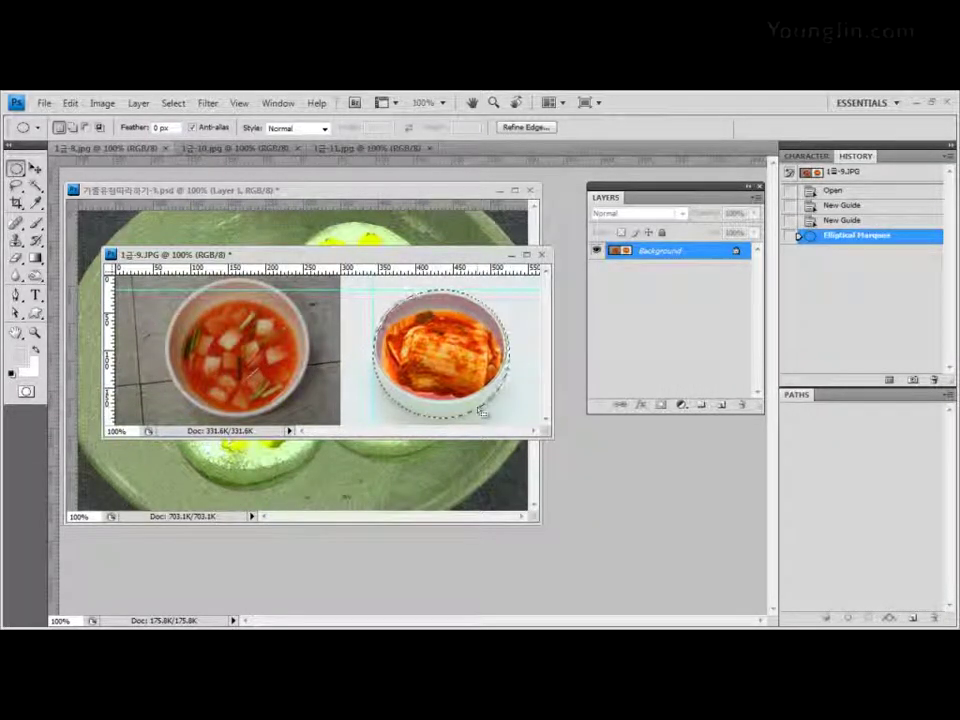
pyautogui.press('Left')
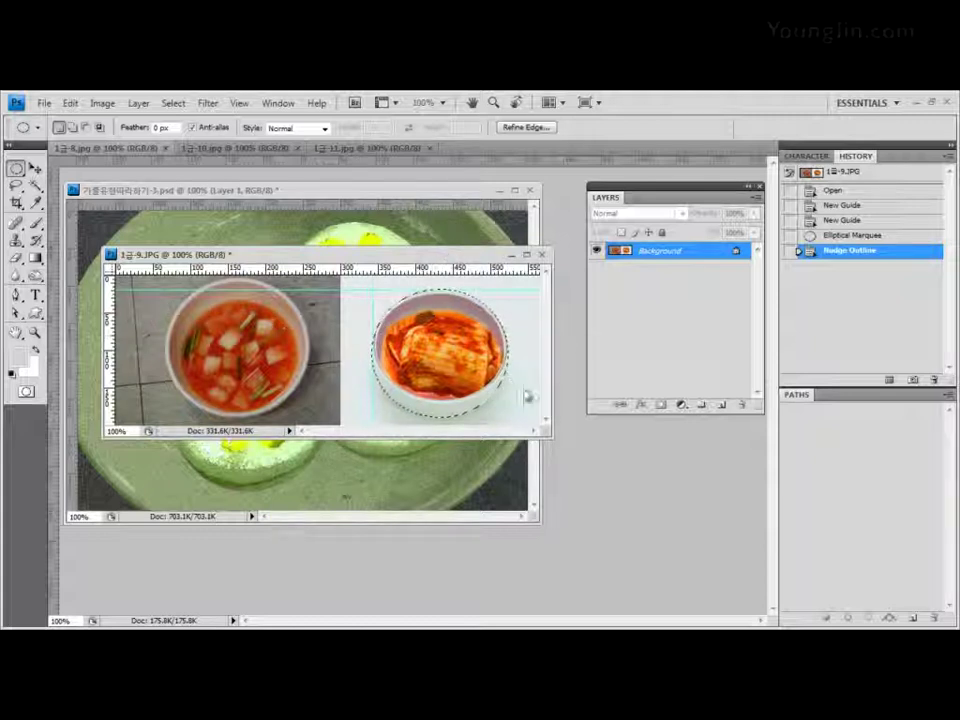
# Step: Copy the selected kimchi bowl into 기출유형따라하기-3.psd as a new layer and position it over the upper-left flower cake
pyautogui.moveTo(200, 254); pyautogui.dragTo(355, 410)
pyautogui.press('v')
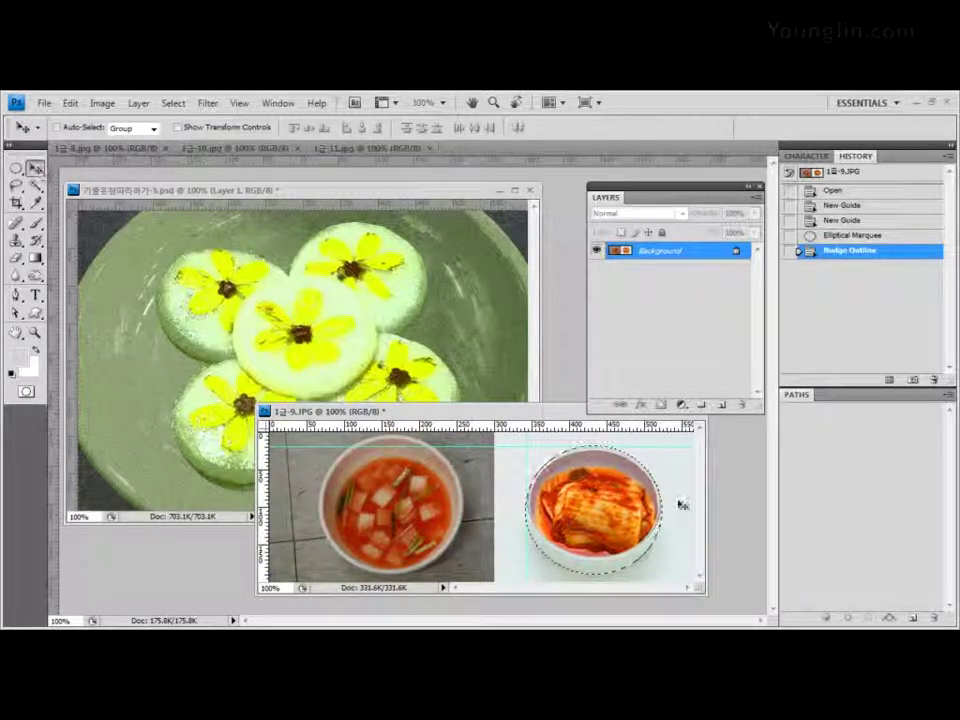
pyautogui.moveTo(681, 505); pyautogui.dragTo(393, 352)
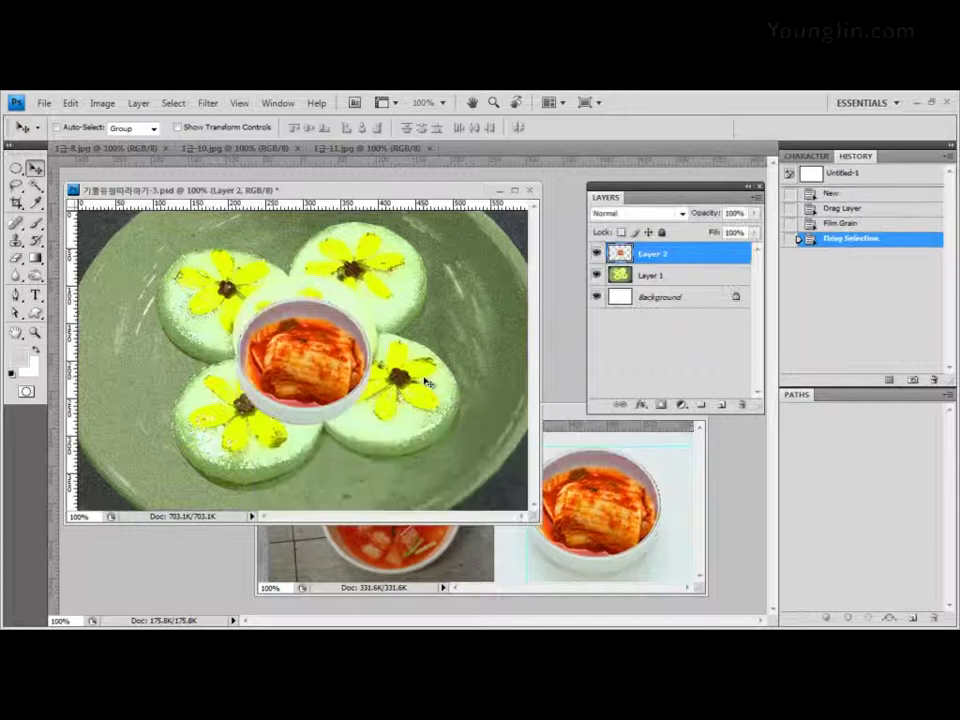
pyautogui.moveTo(334, 364); pyautogui.dragTo(244, 305)
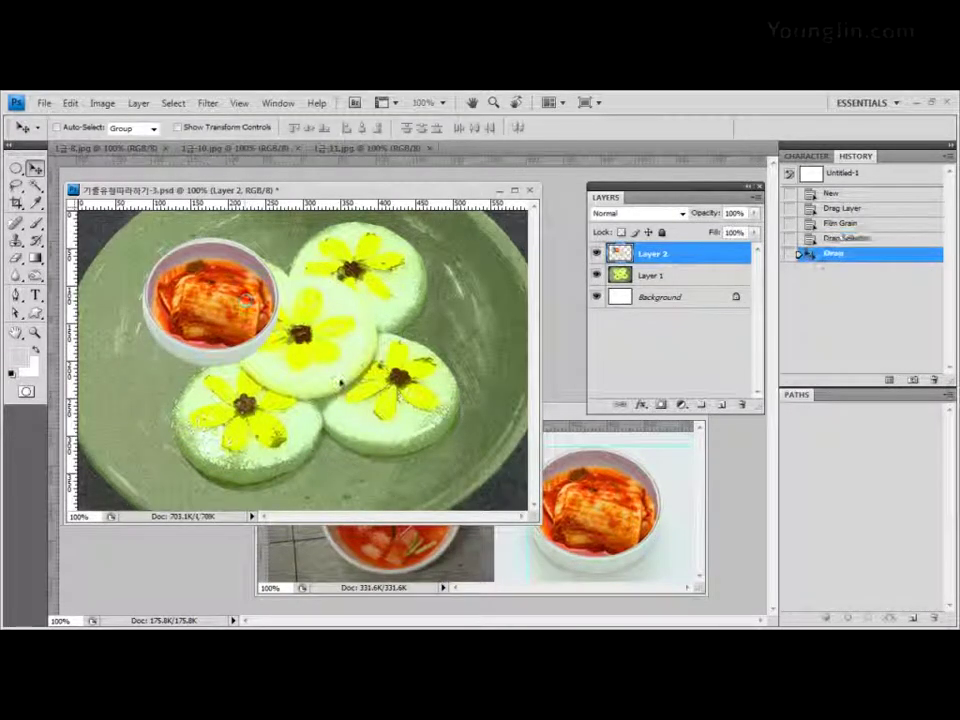
pyautogui.moveTo(560, 417); pyautogui.dragTo(597, 442)
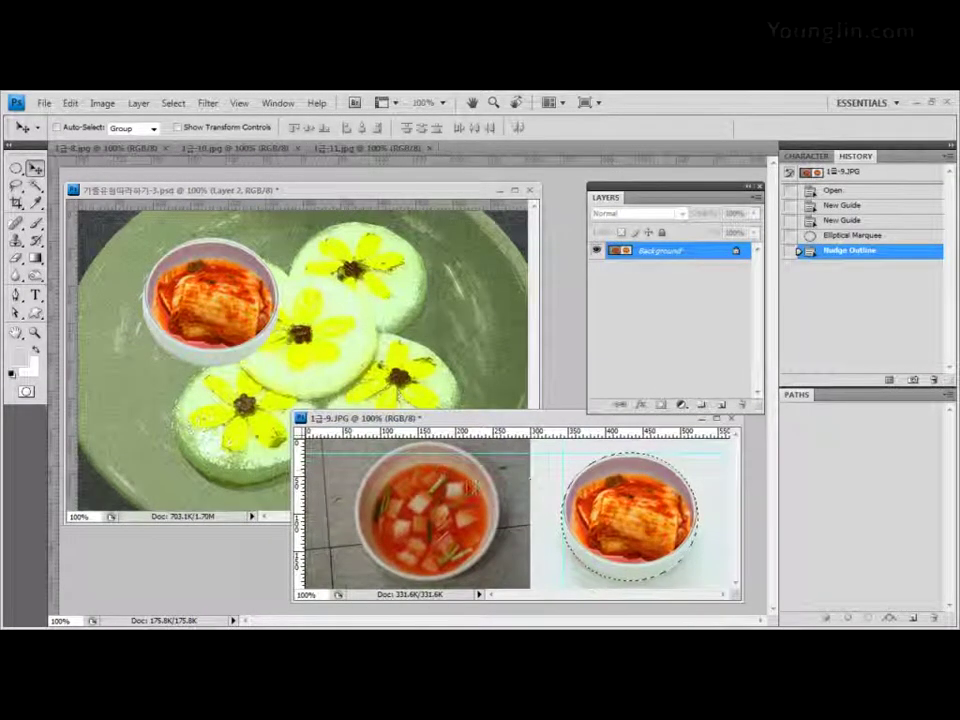
pyautogui.moveTo(533, 418)
pyautogui.mouseDown()
pyautogui.moveTo(548, 437)
pyautogui.moveTo(543, 431)
pyautogui.mouseUp()
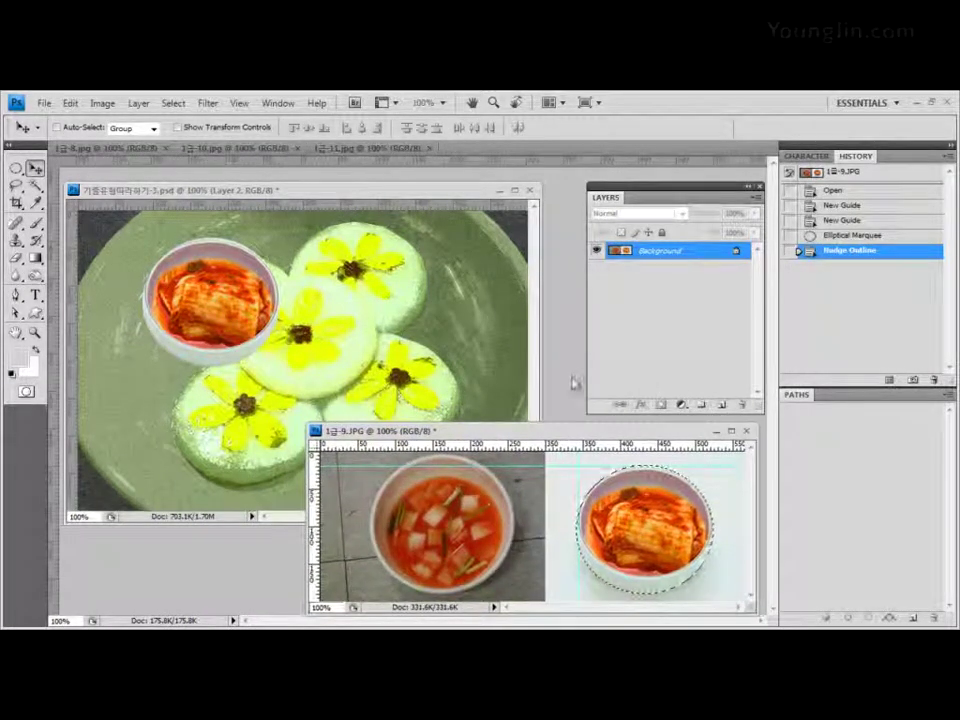
pyautogui.click(515, 400)
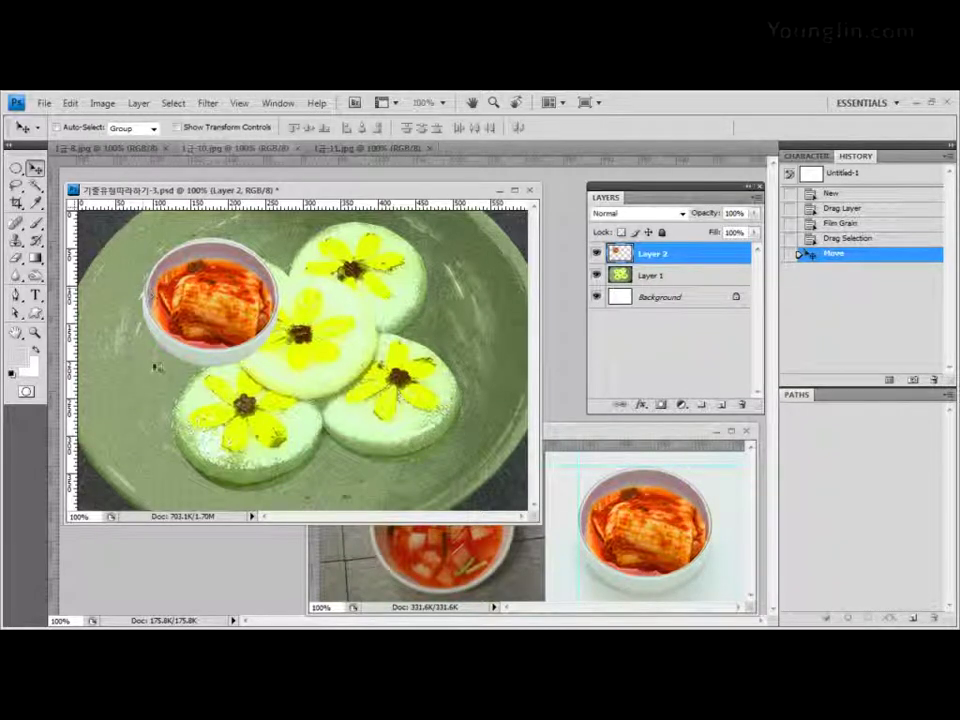
pyautogui.moveTo(250, 325)
pyautogui.mouseDown()
pyautogui.moveTo(265, 321)
pyautogui.moveTo(244, 314)
pyautogui.moveTo(240, 335)
pyautogui.moveTo(252, 316)
pyautogui.mouseUp()
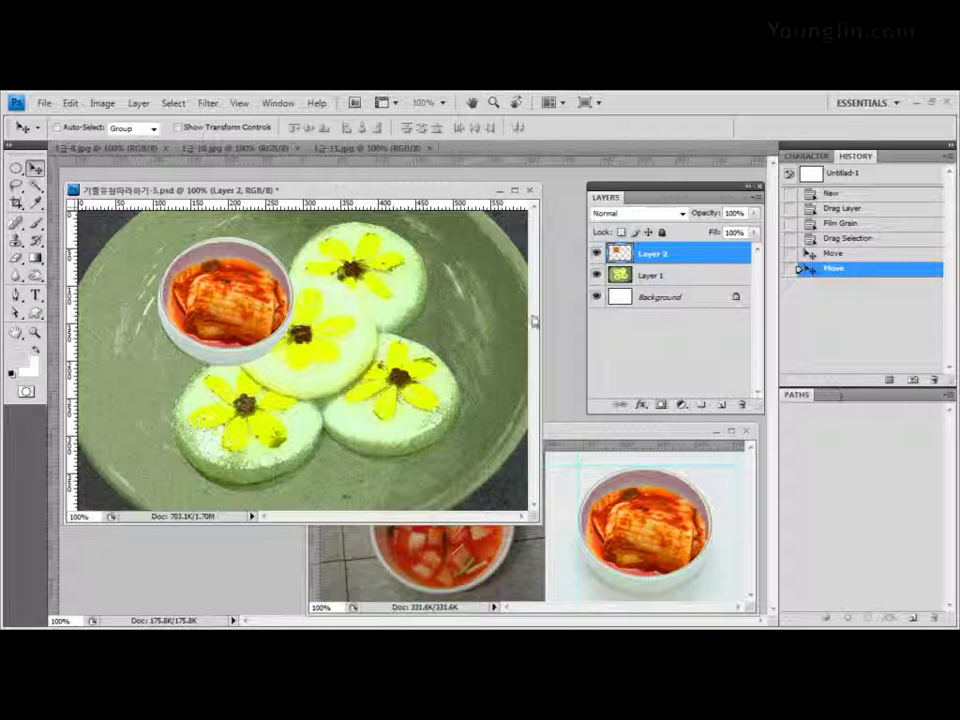
# Step: Add a 3 px outside stroke in color cc99ff to the cabbage kimchi bowl on Layer 2
pyautogui.click(641, 405)
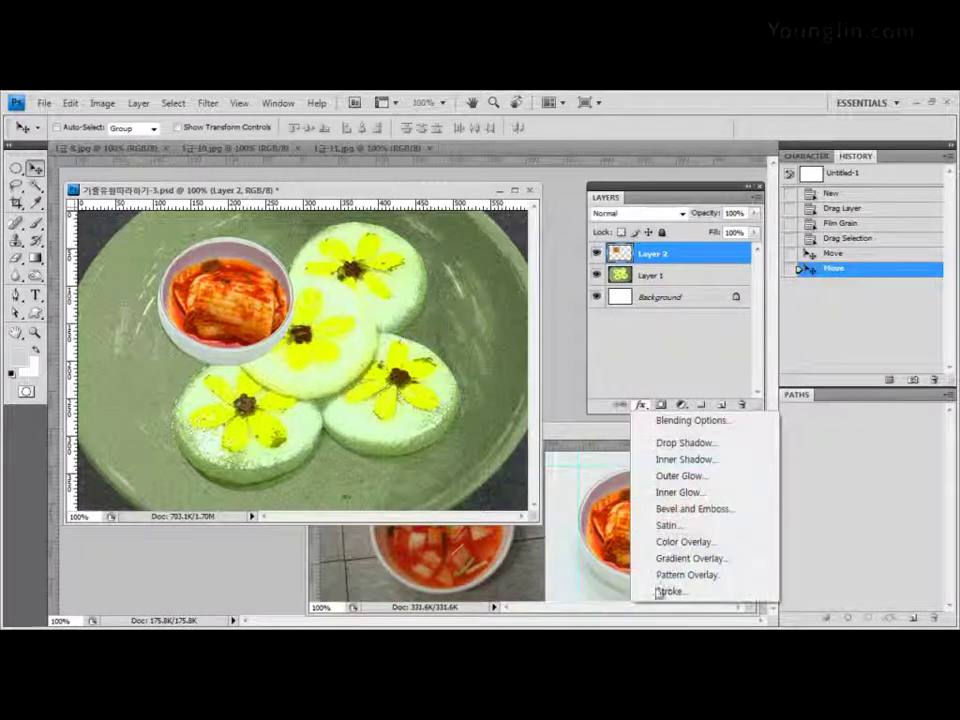
pyautogui.click(669, 592)
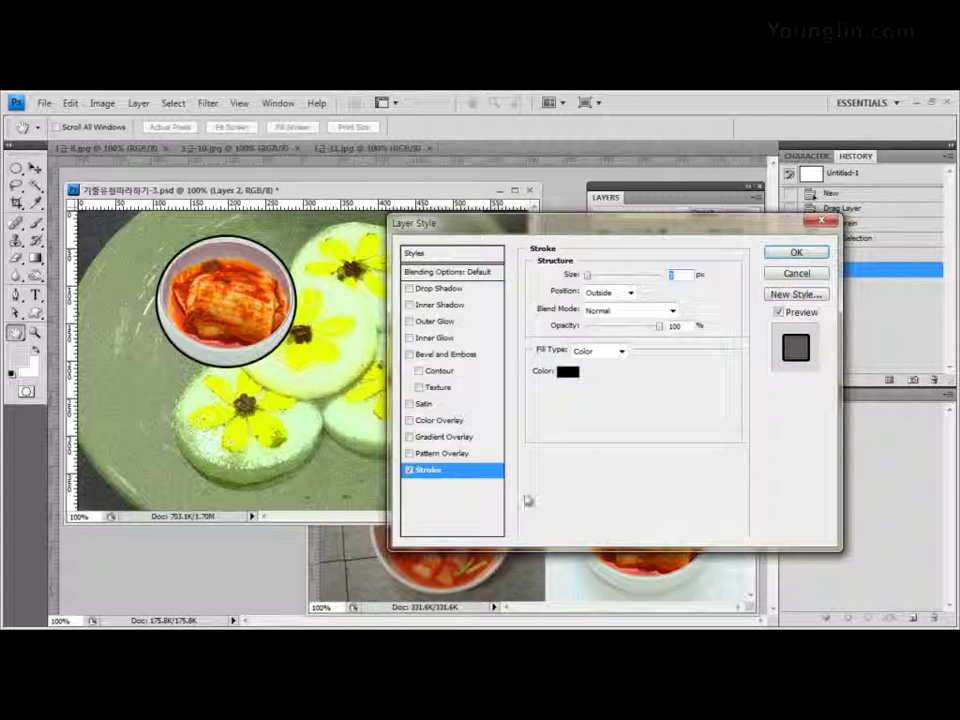
pyautogui.click(568, 372)
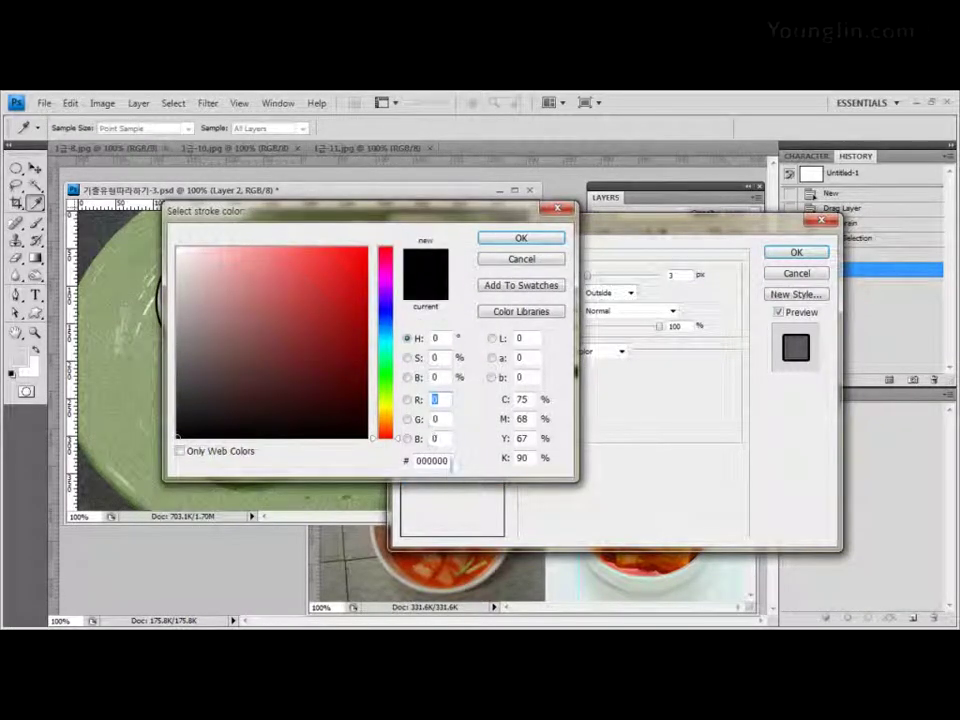
pyautogui.press('Tab')
pyautogui.write('cd')
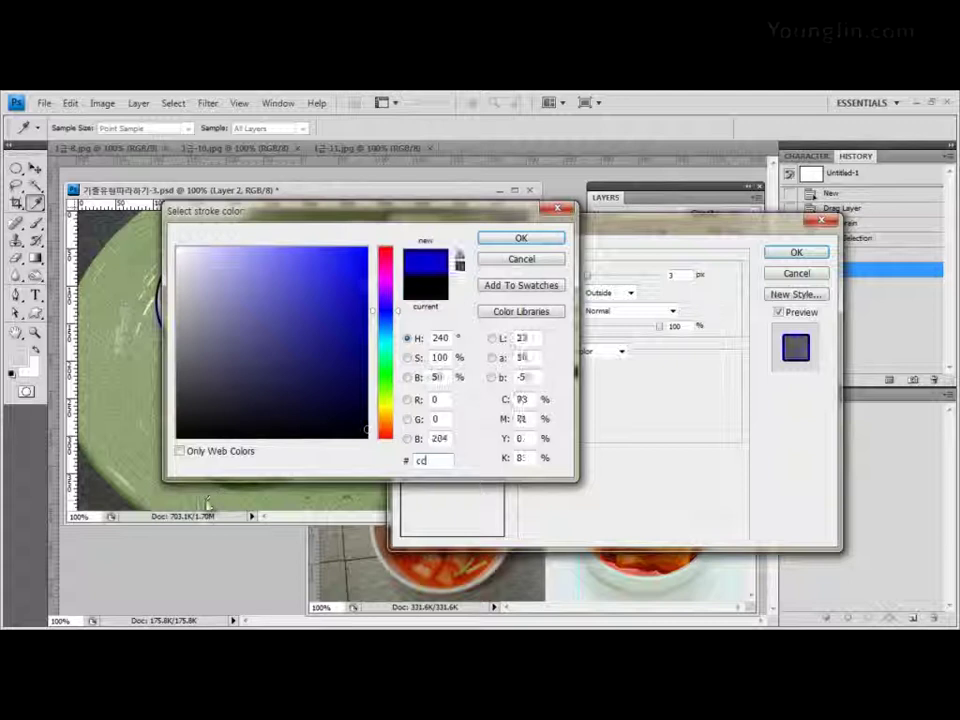
pyautogui.write('99f')
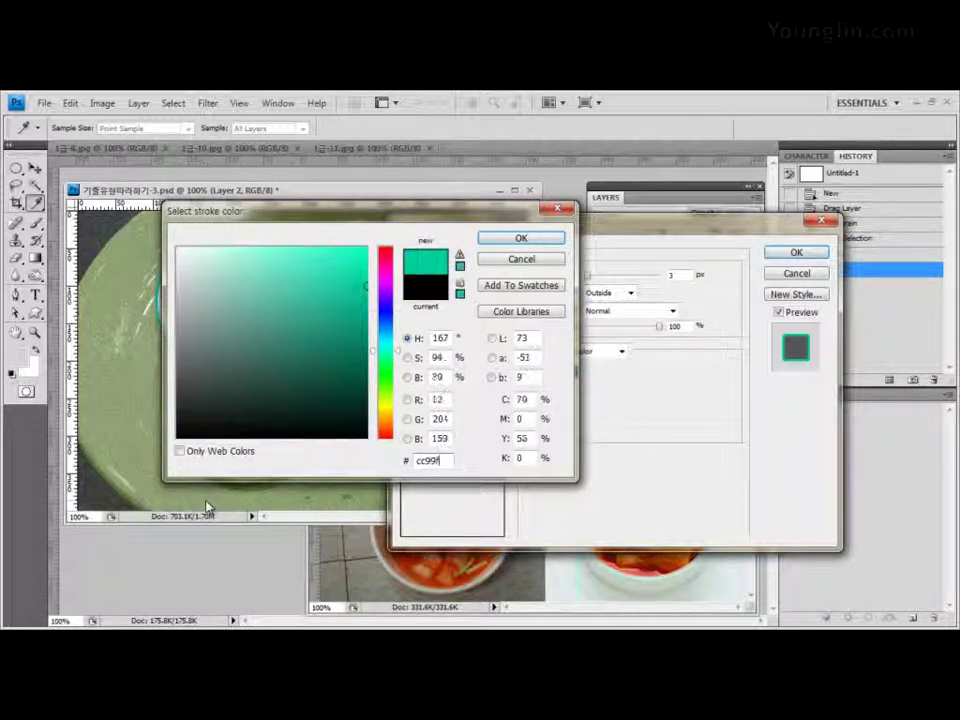
pyautogui.write('f')
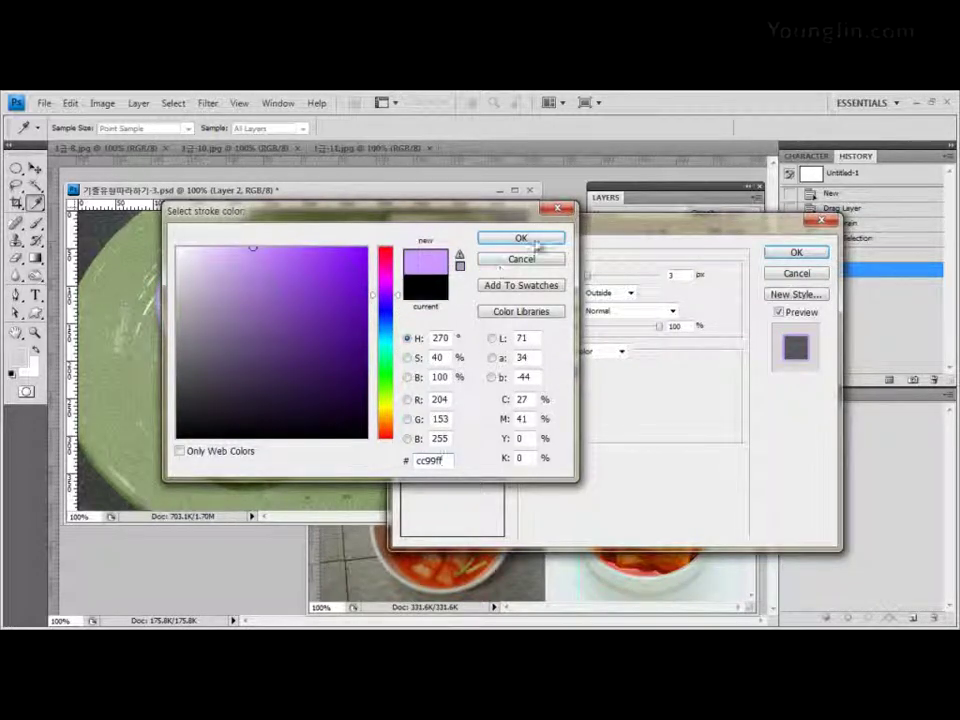
pyautogui.click(521, 239)
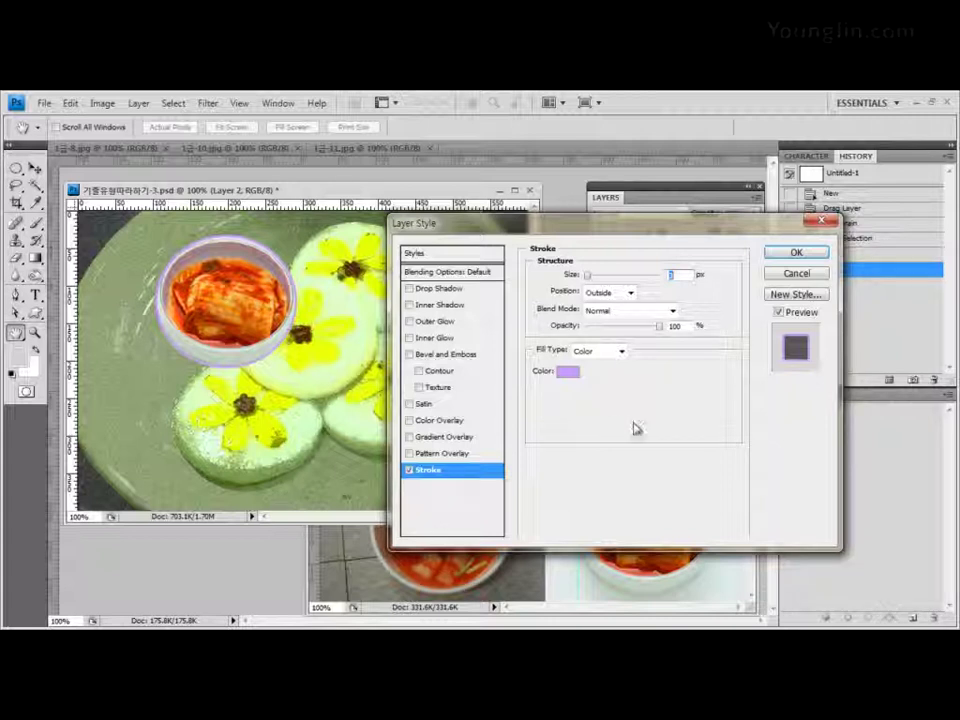
# Step: Add an inner shadow to the cabbage kimchi bowl with Multiply, 75% opacity, 120° angle, 5 px distance and 5 px size, and apply the styles
pyautogui.click(410, 305)
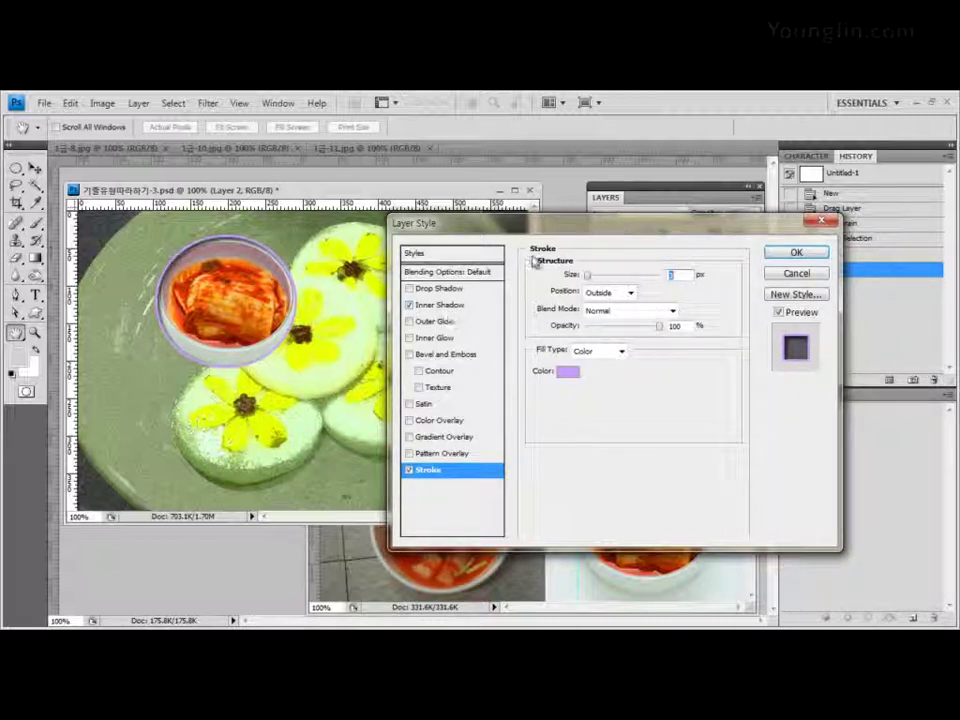
pyautogui.moveTo(556, 238); pyautogui.dragTo(590, 258)
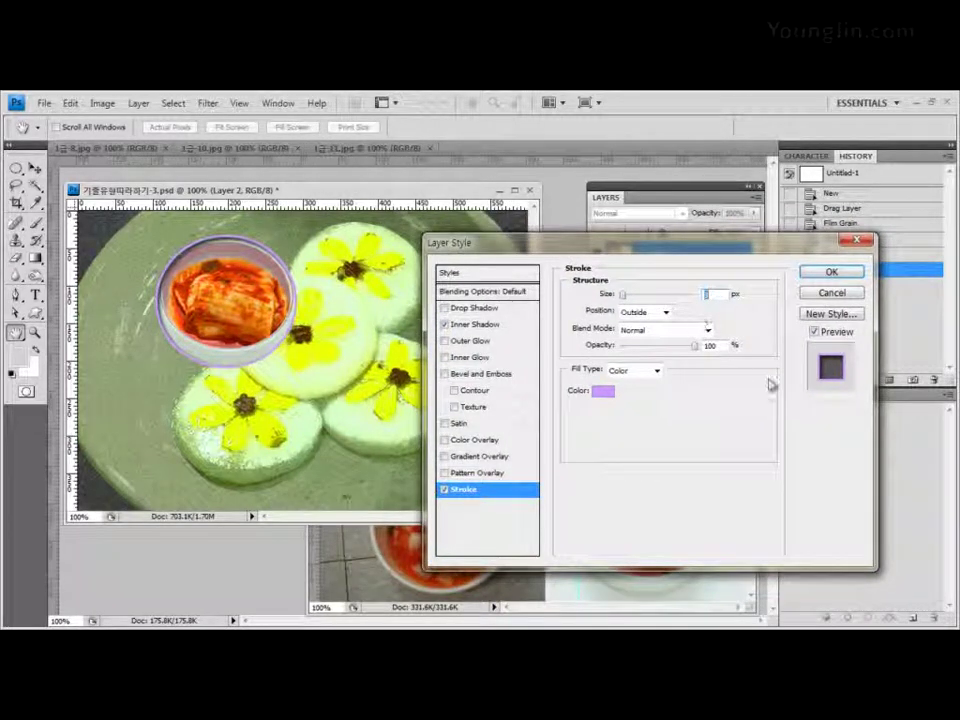
pyautogui.click(490, 324)
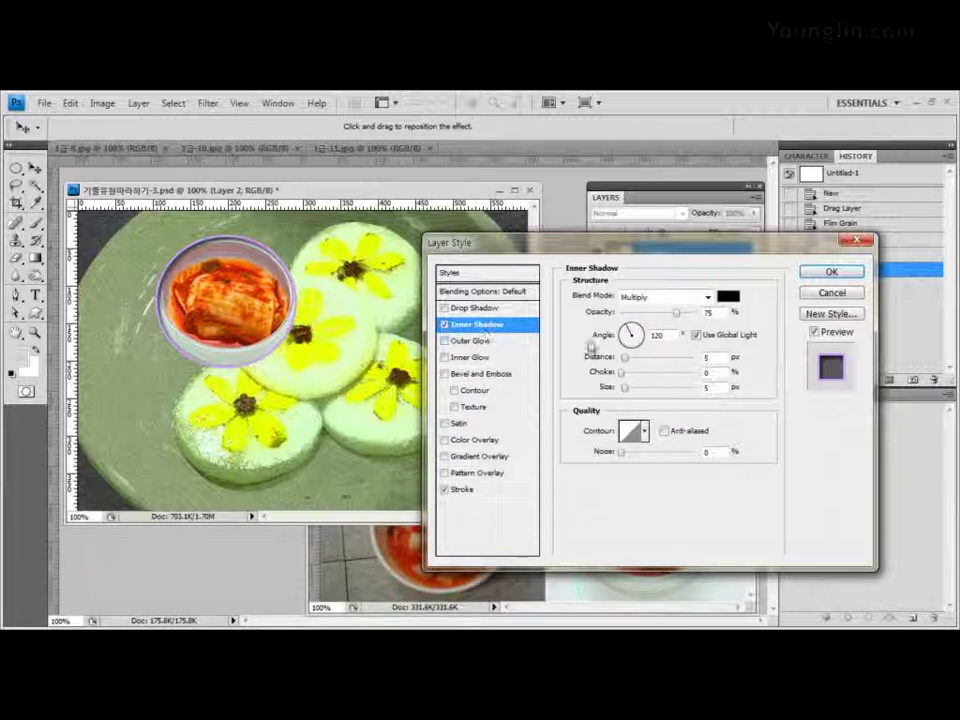
pyautogui.click(830, 274)
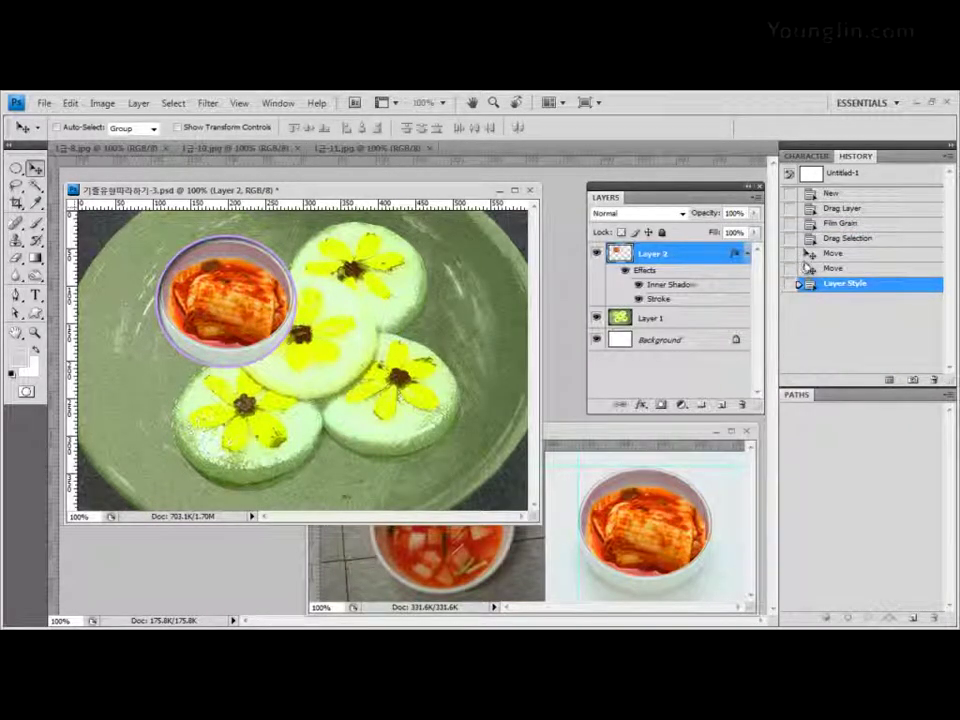
# Step: Bring 1급-9.JPG to the front and deselect the cabbage kimchi bowl
pyautogui.moveTo(671, 435); pyautogui.dragTo(476, 266)
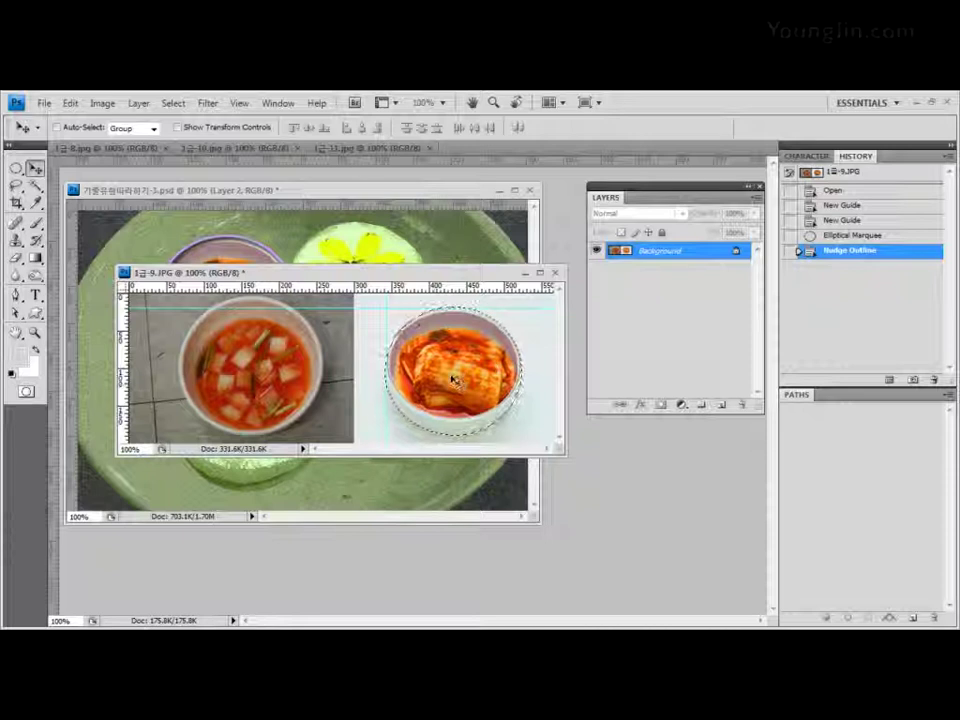
pyautogui.moveTo(453, 380); pyautogui.dragTo(460, 370)
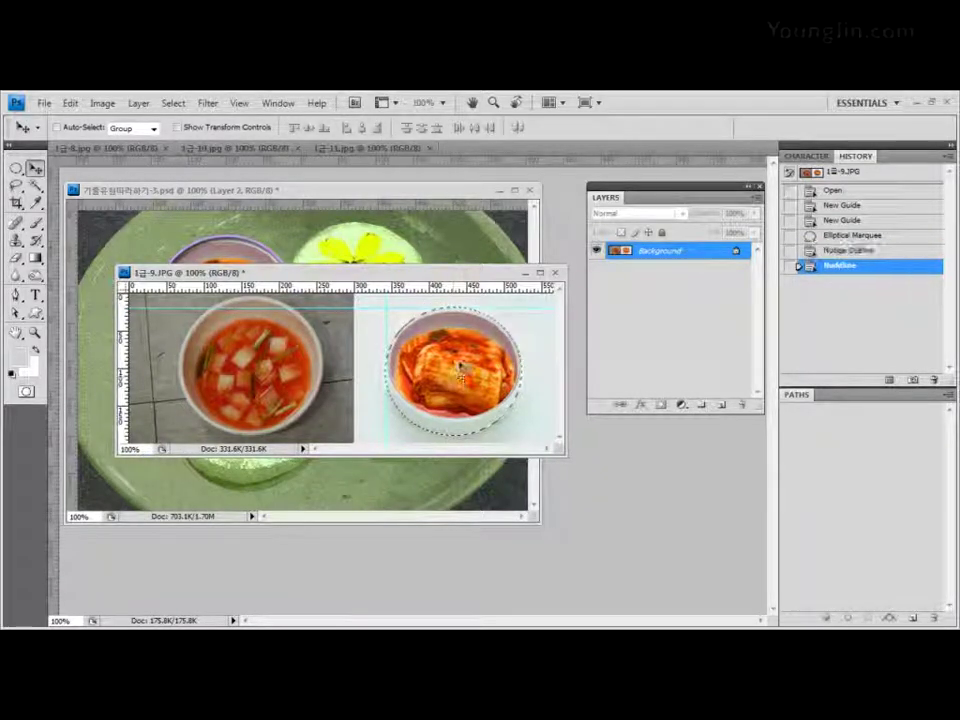
pyautogui.hotkey('ctrl', 'd')
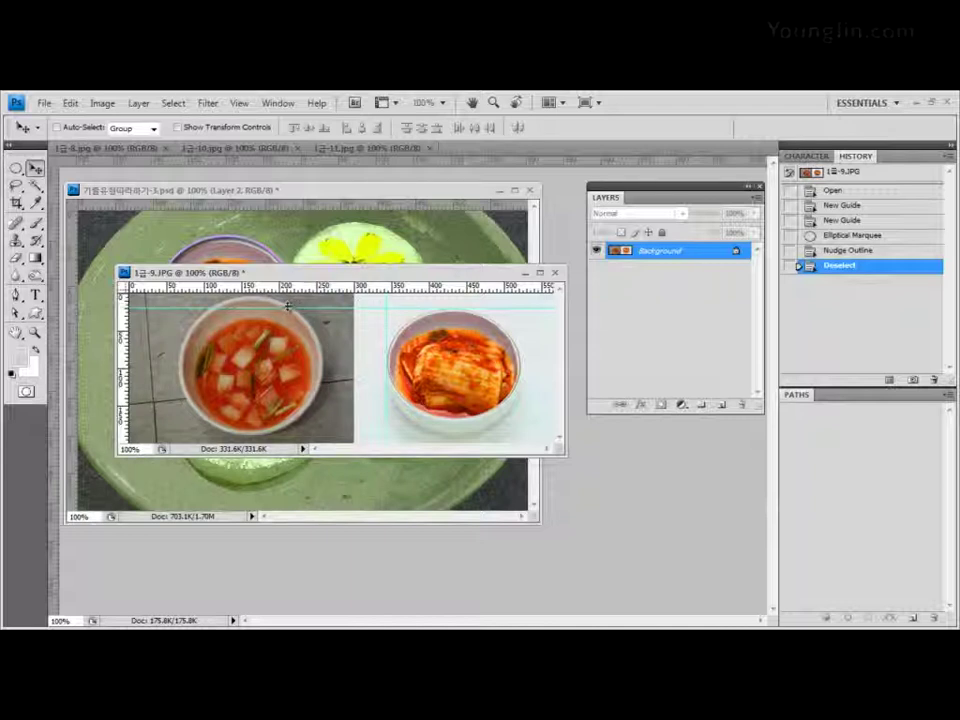
# Step: Turn off snapping and move the horizontal guide in 1급-9.JPG up to the radish kimchi bowl's top rim
pyautogui.moveTo(288, 306); pyautogui.dragTo(289, 299)
pyautogui.click(239, 103)
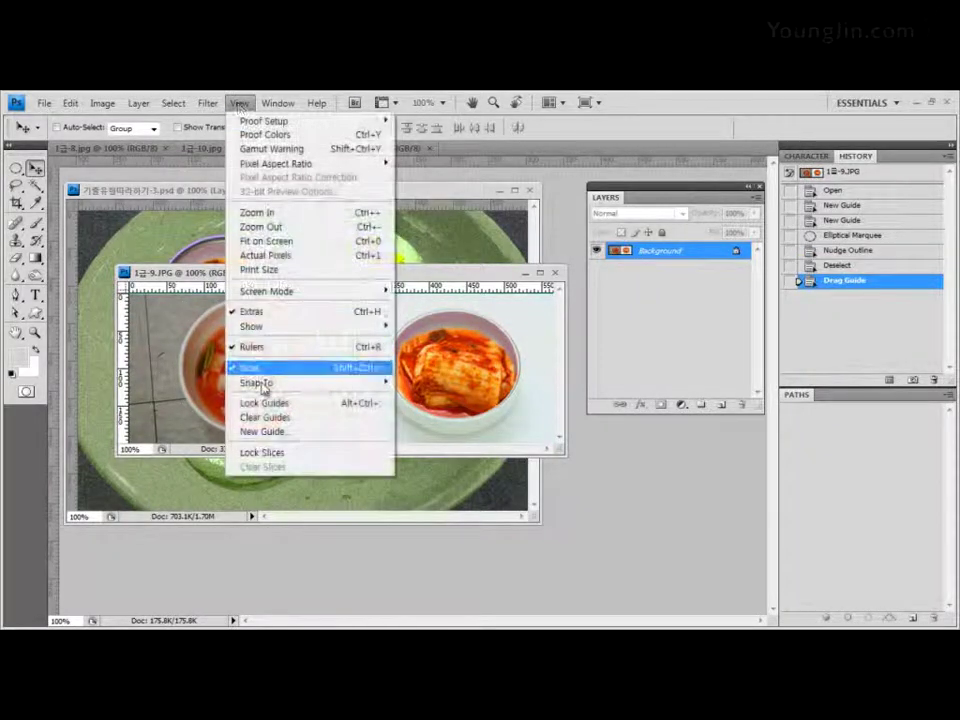
pyautogui.click(266, 369)
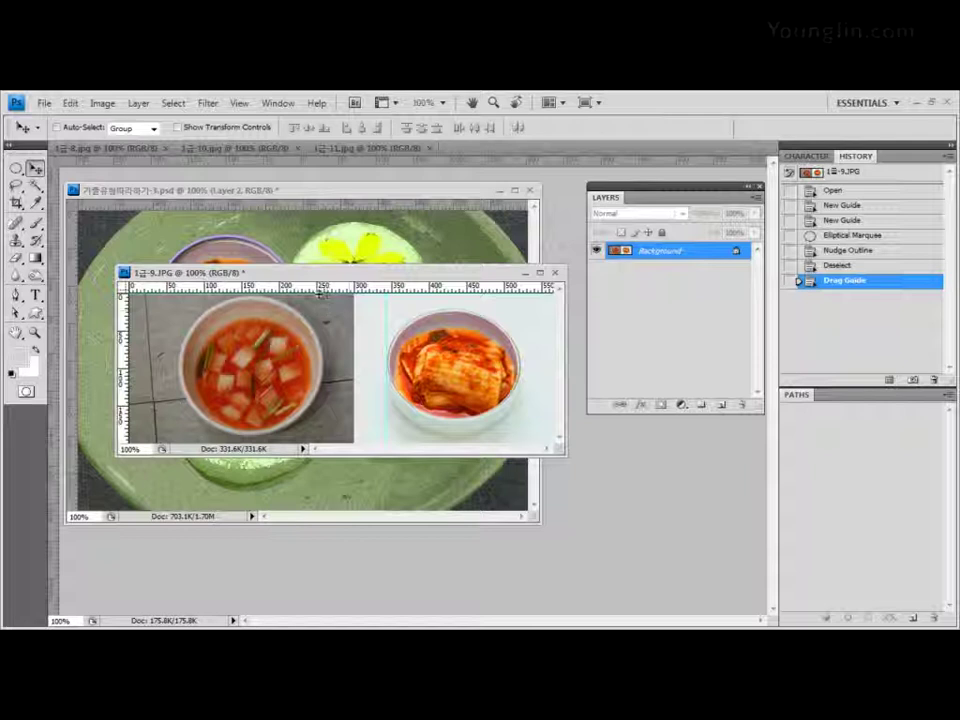
pyautogui.moveTo(319, 294); pyautogui.dragTo(318, 301)
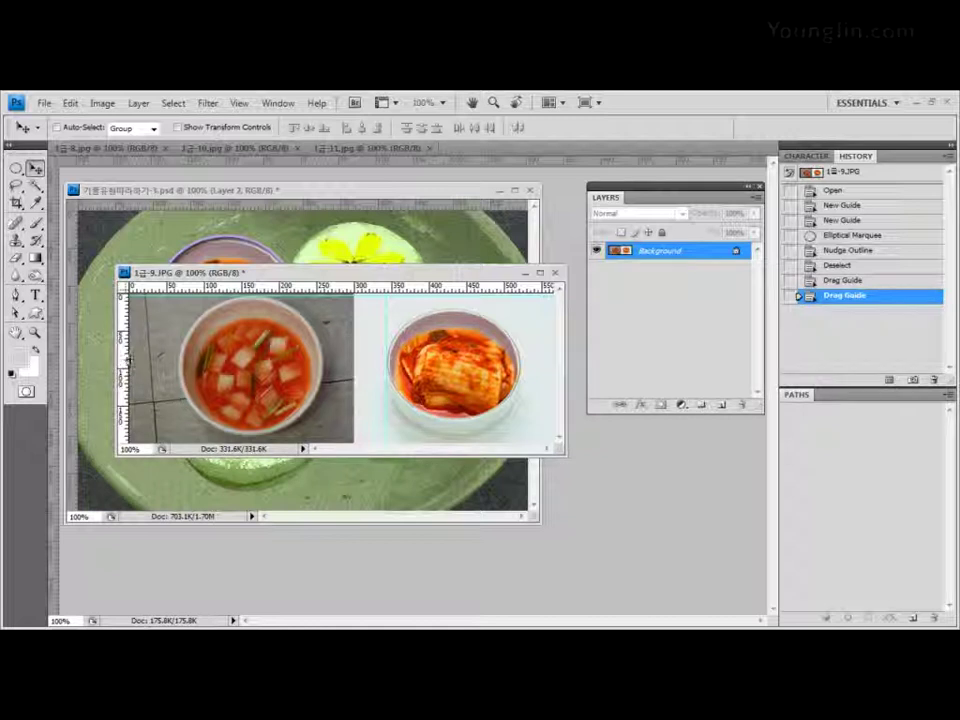
# Step: Add a vertical guide along the radish kimchi bowl's left rim and turn snapping back on
pyautogui.moveTo(128, 360); pyautogui.dragTo(174, 362)
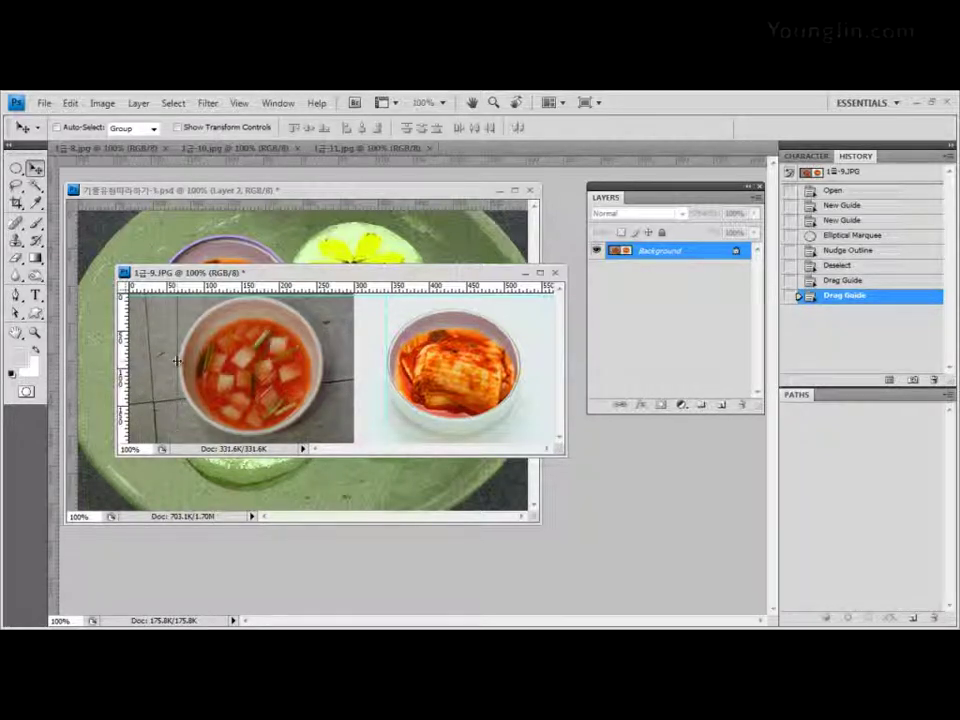
pyautogui.moveTo(177, 360); pyautogui.dragTo(178, 360)
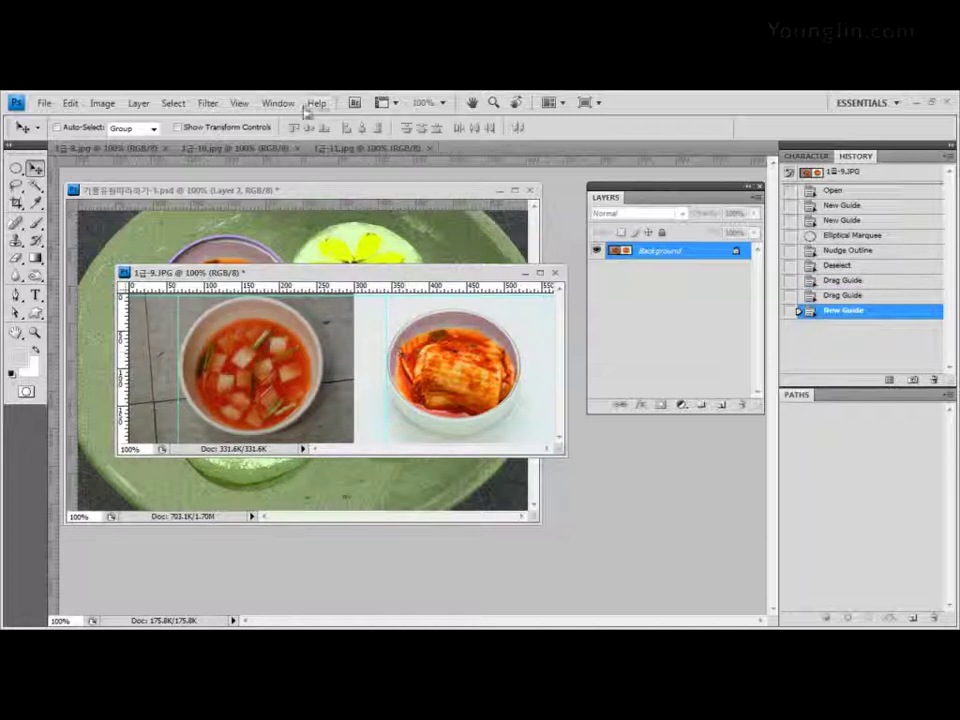
pyautogui.click(240, 103)
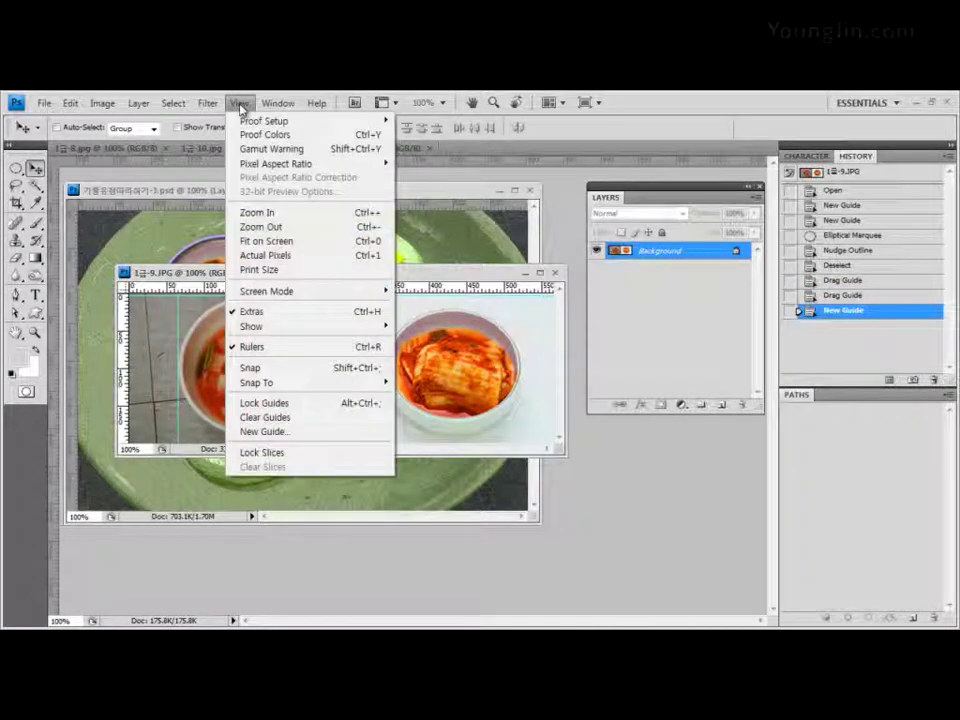
pyautogui.click(294, 369)
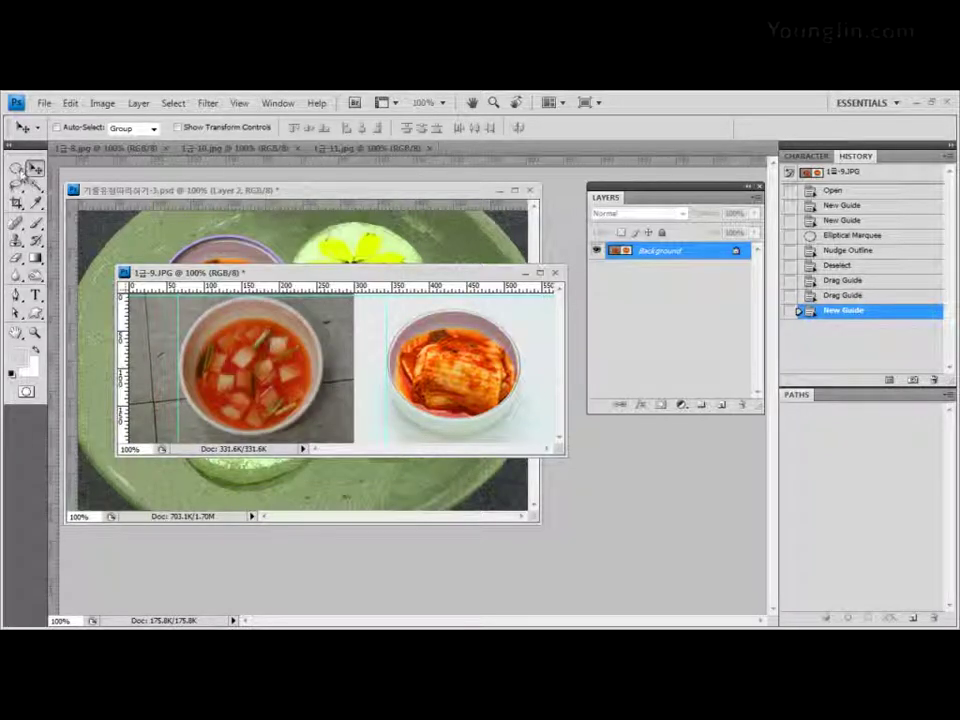
# Step: Select the radish kimchi bowl with a 0 px feather elliptical marquee fitted to the two guides around it
pyautogui.click(16, 168)
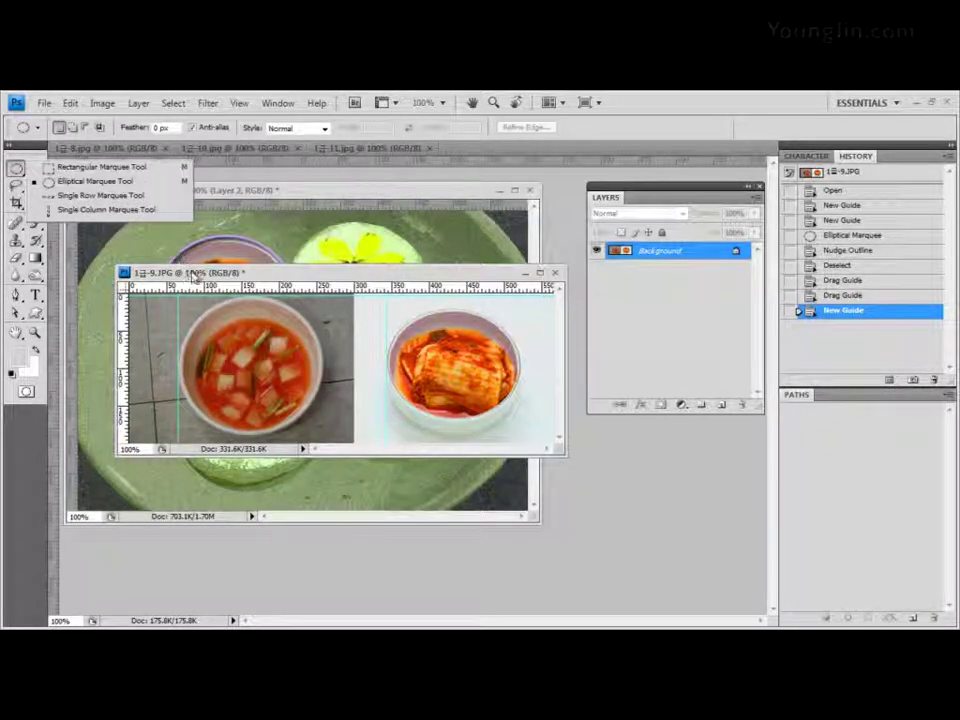
pyautogui.click(140, 184)
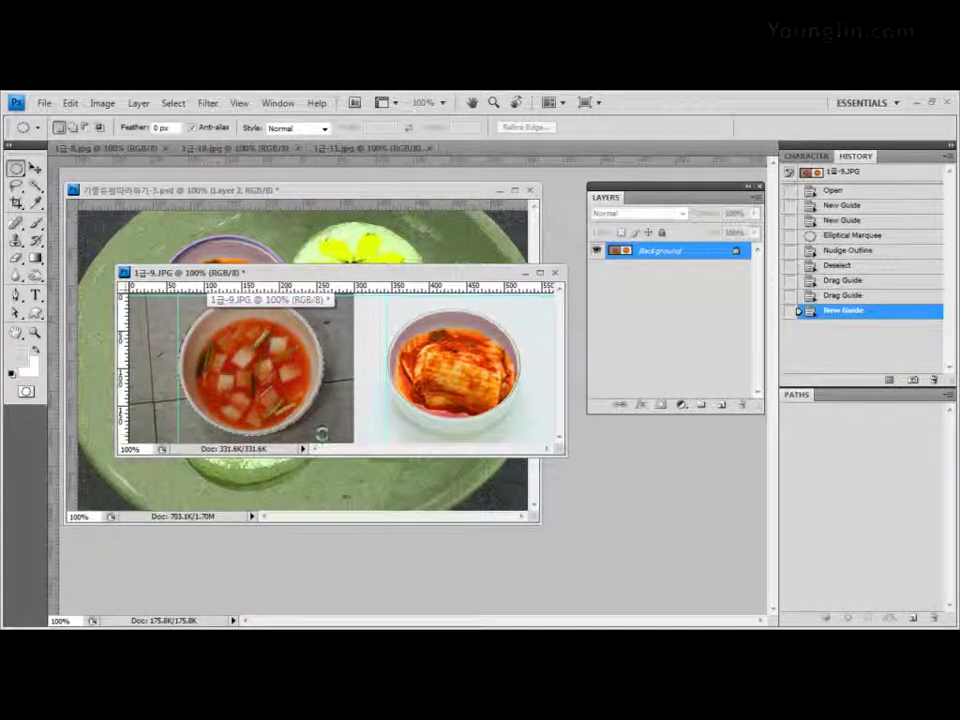
pyautogui.moveTo(321, 433); pyautogui.dragTo(179, 297)
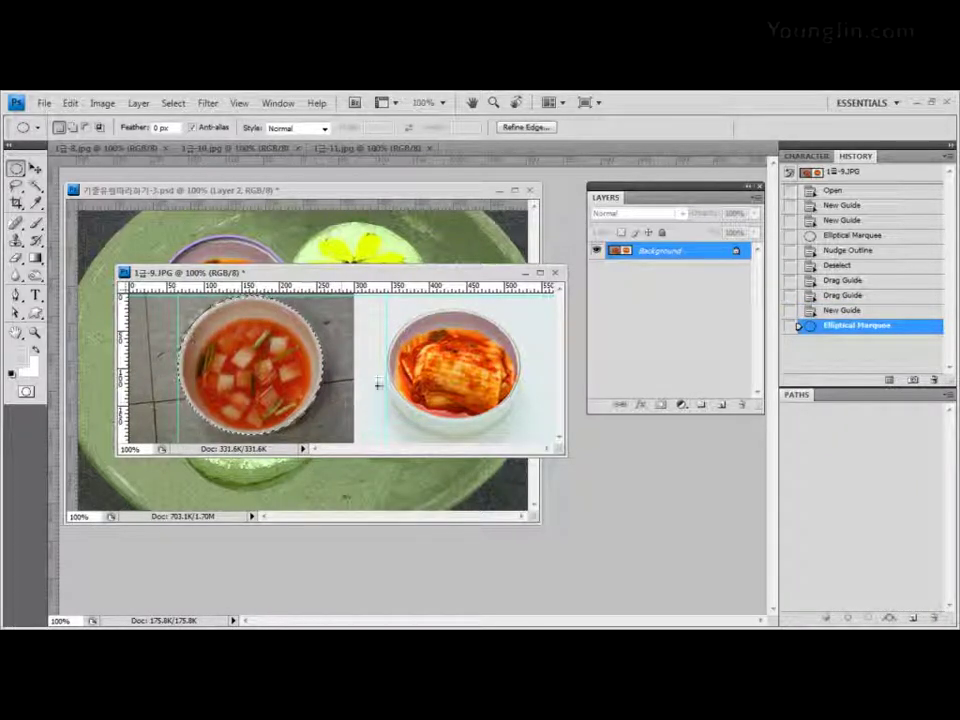
# Step: Copy the selected radish kimchi bowl into 기출유형따라하기-3.psd as a new layer beside the cabbage kimchi bowl
pyautogui.moveTo(359, 278); pyautogui.dragTo(565, 384)
pyautogui.click(35, 168)
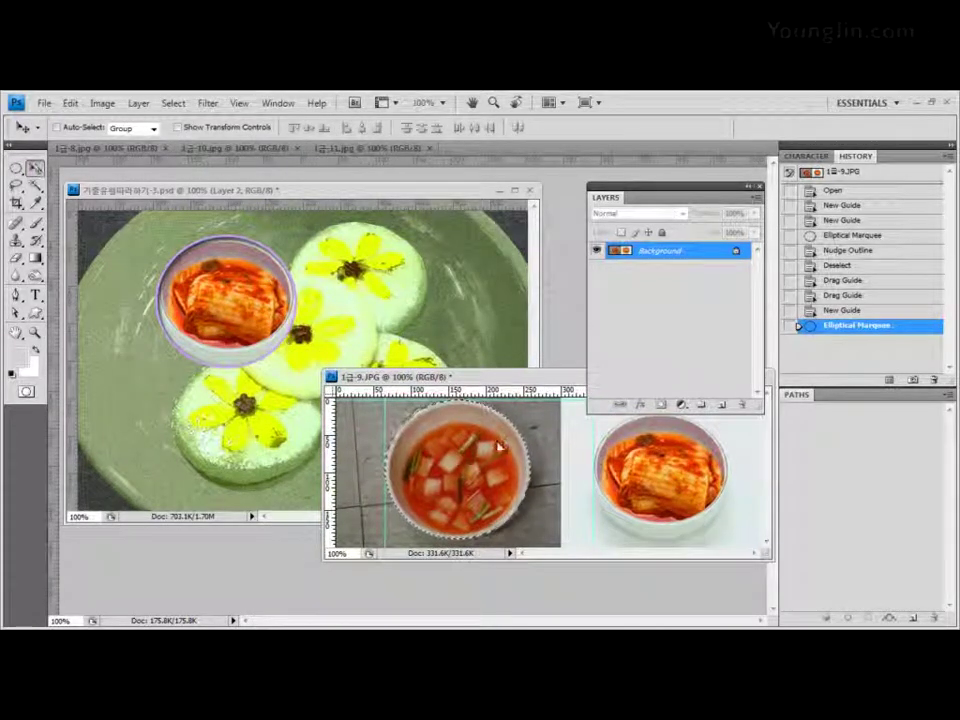
pyautogui.moveTo(500, 446); pyautogui.dragTo(383, 289)
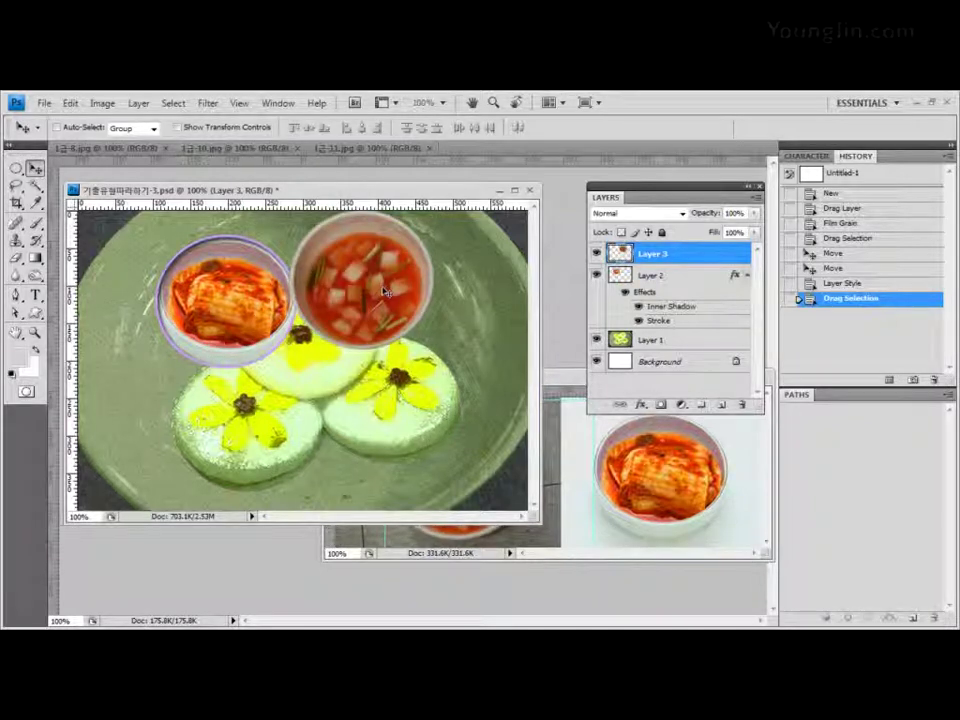
# Step: Bring 1급-9.JPG back to the front and close it
pyautogui.click(571, 431)
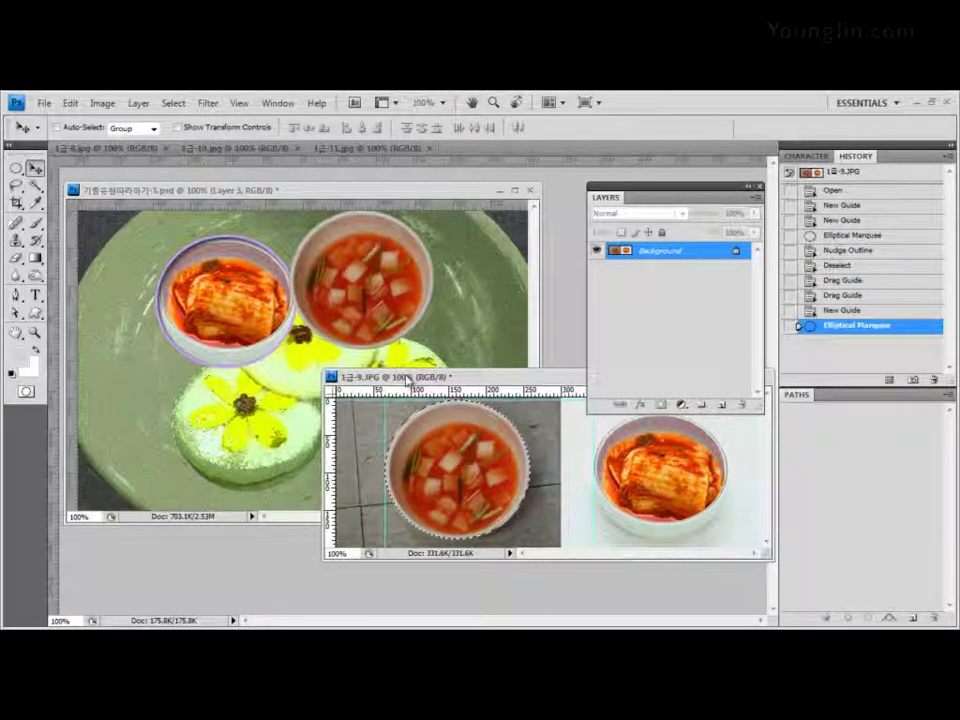
pyautogui.moveTo(571, 377); pyautogui.dragTo(305, 280)
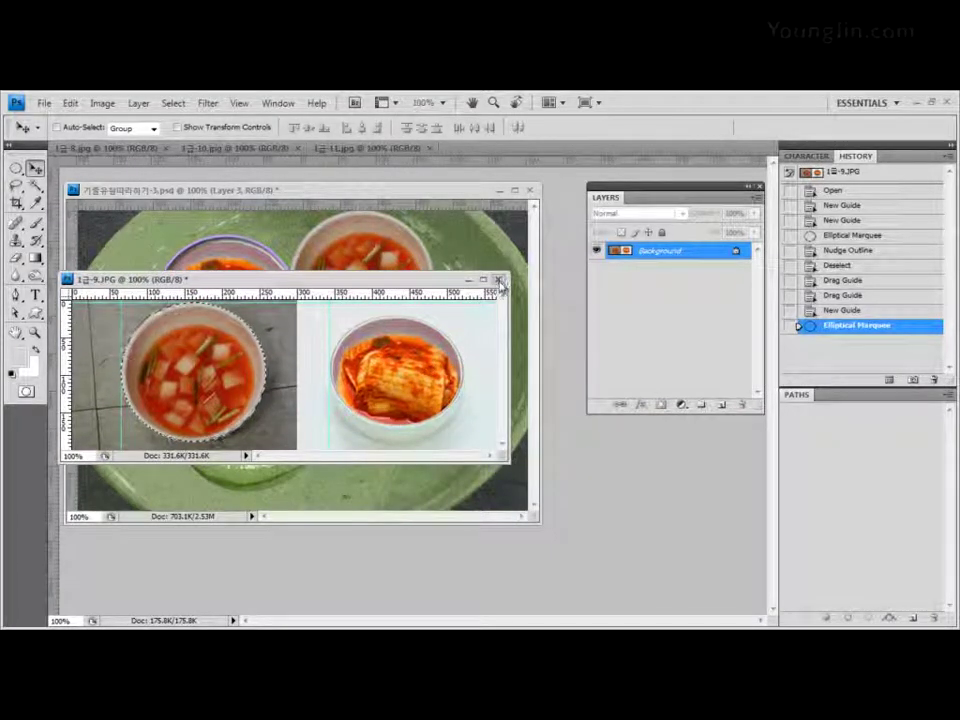
pyautogui.click(499, 283)
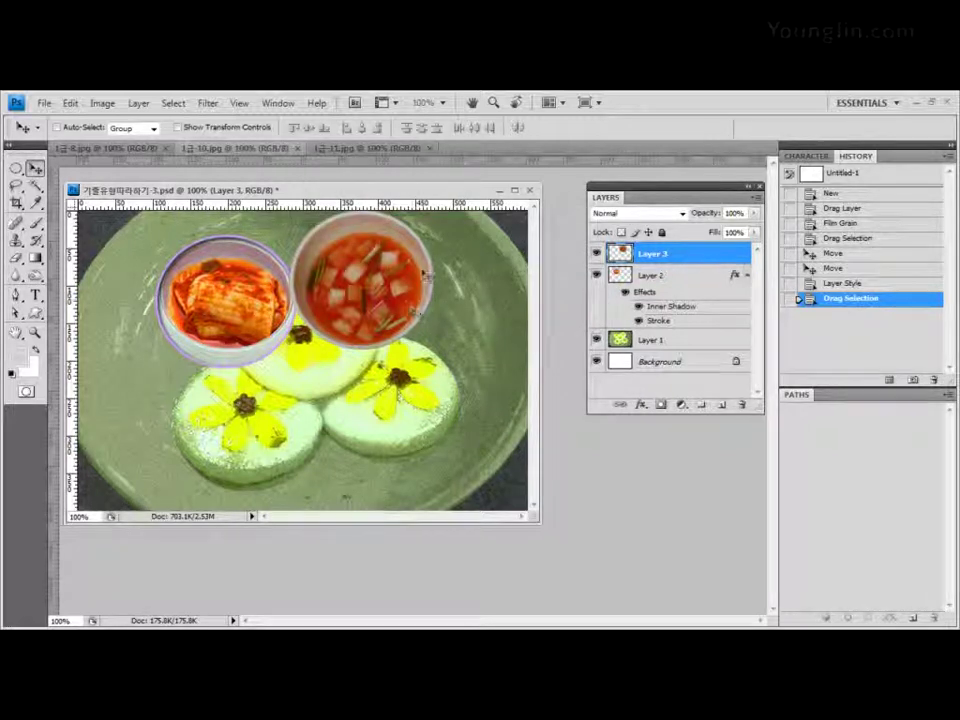
# Step: Reposition the radish kimchi bowl slightly lower so its rim meets the right side of the cabbage kimchi bowl
pyautogui.press('Right')
pyautogui.press('Right')
pyautogui.press('Right')
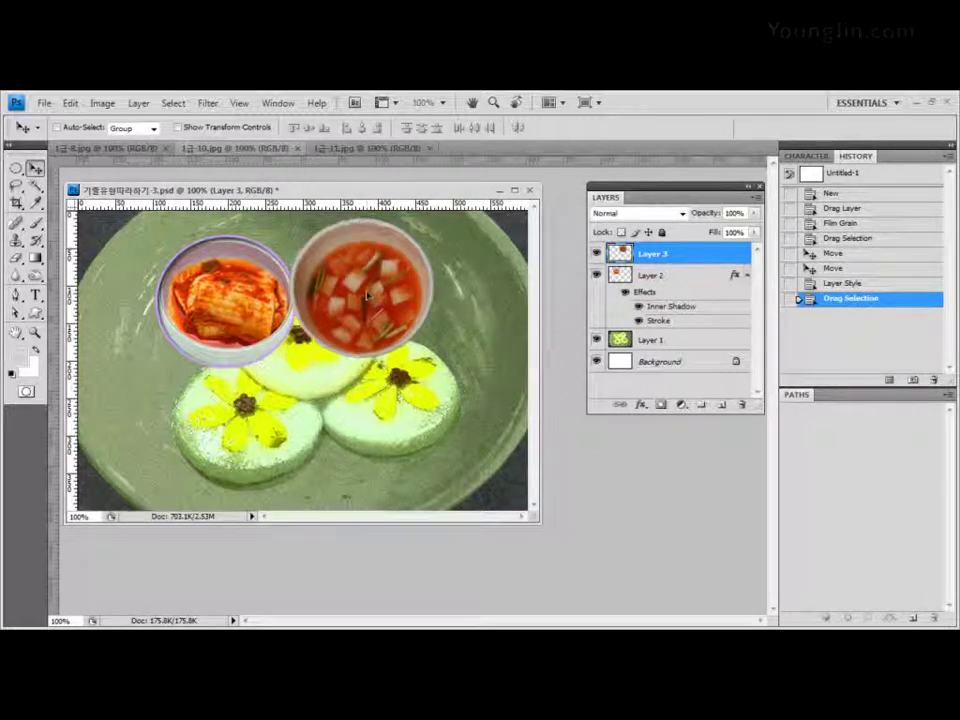
pyautogui.moveTo(369, 292); pyautogui.dragTo(373, 293)
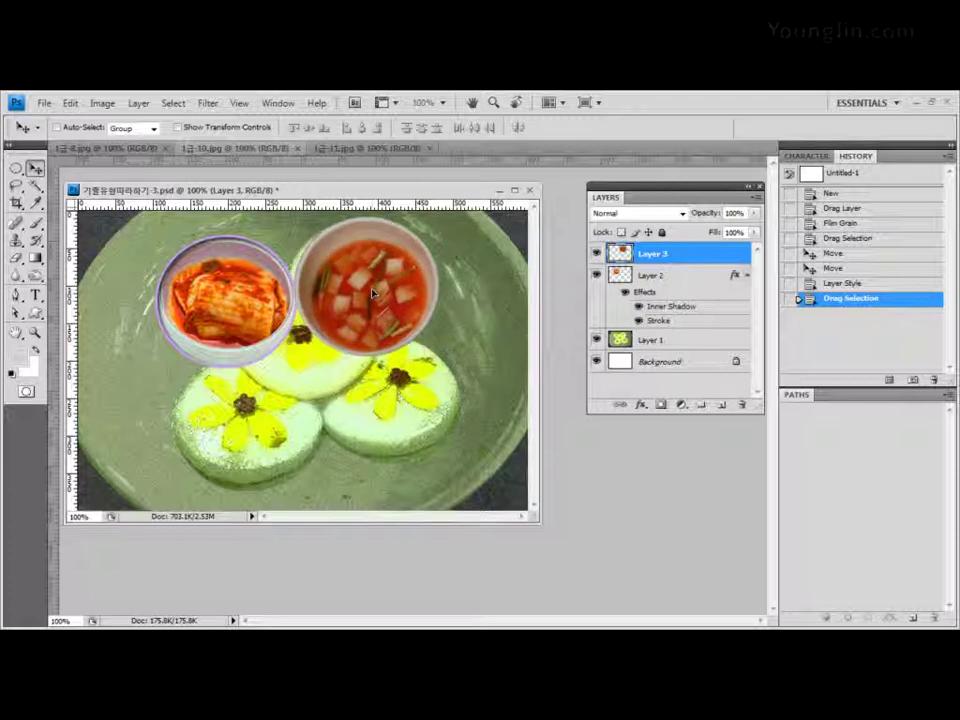
pyautogui.moveTo(373, 293); pyautogui.dragTo(364, 293)
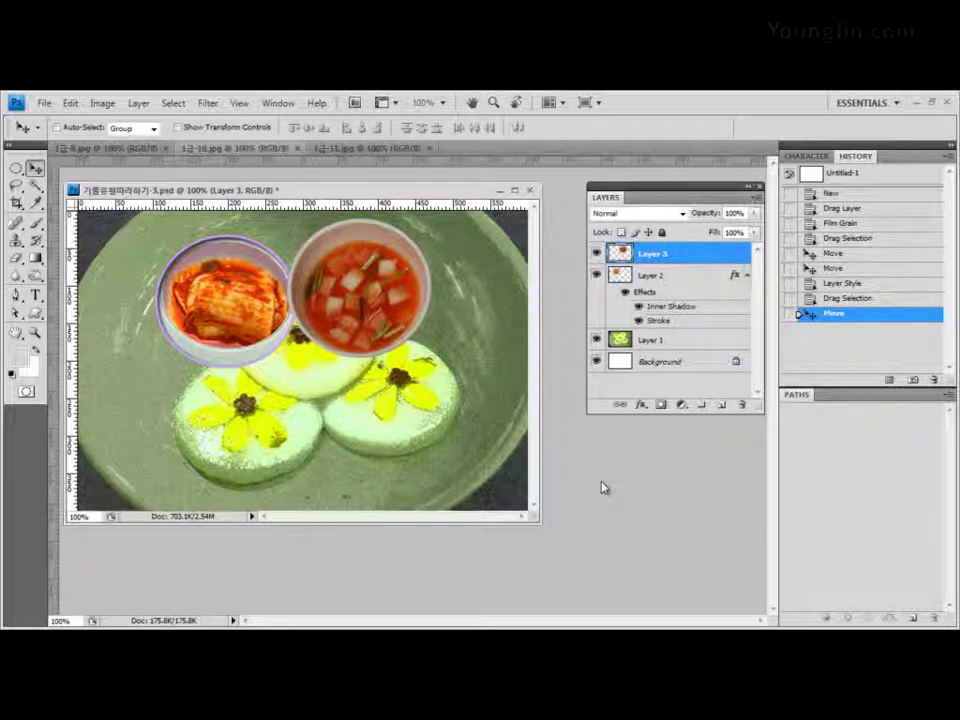
# Step: Copy the cabbage kimchi bowl's layer style and paste it onto the radish kimchi bowl's layer
pyautogui.click(641, 404)
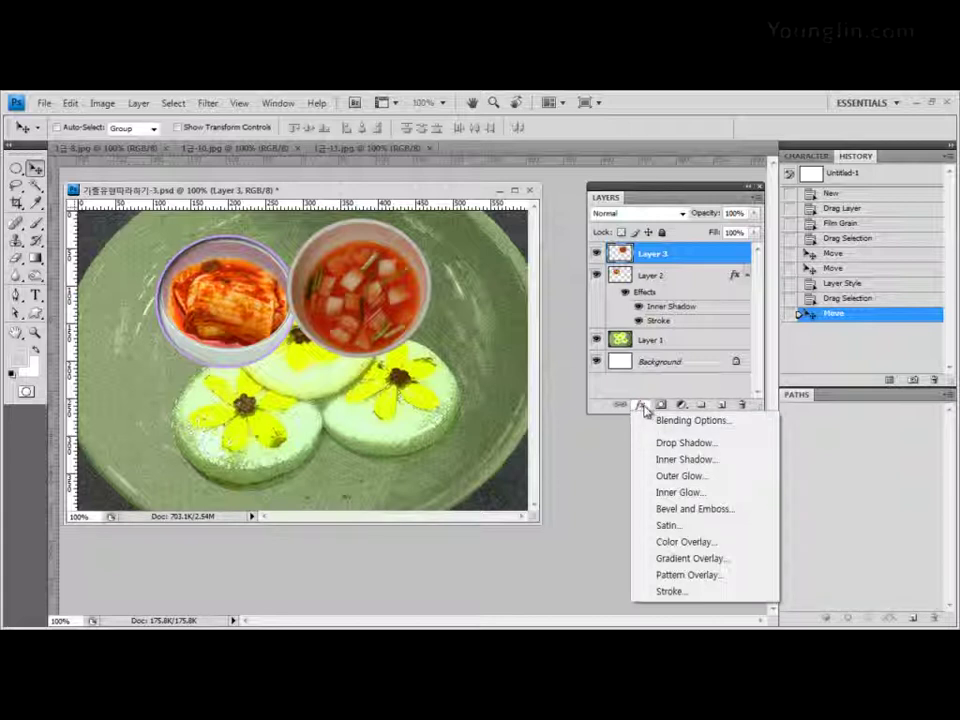
pyautogui.click(644, 408)
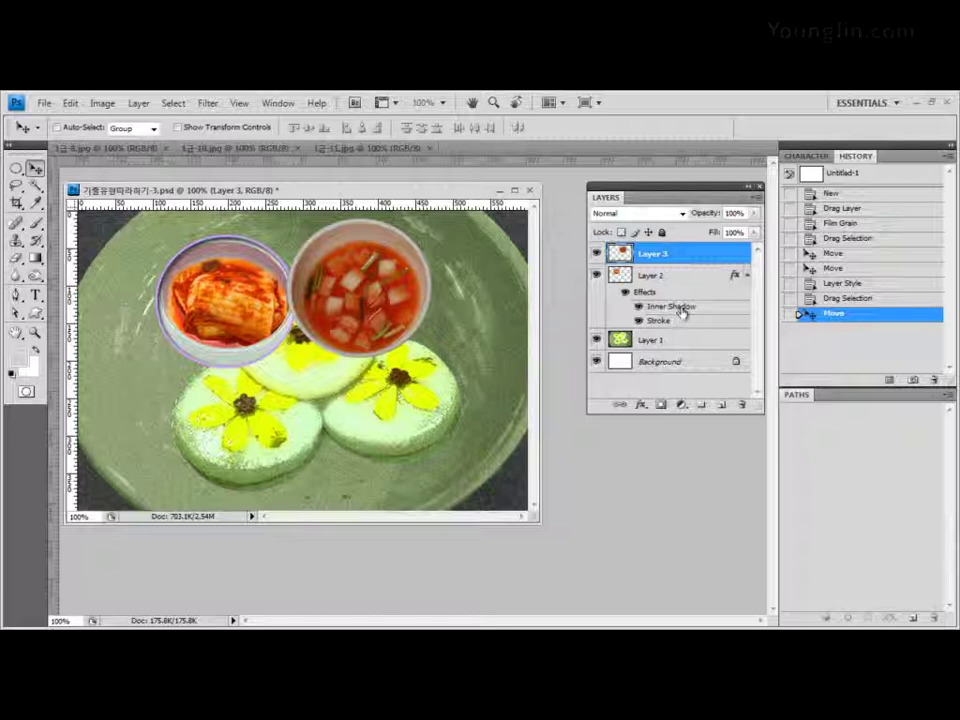
pyautogui.rightClick(734, 276)
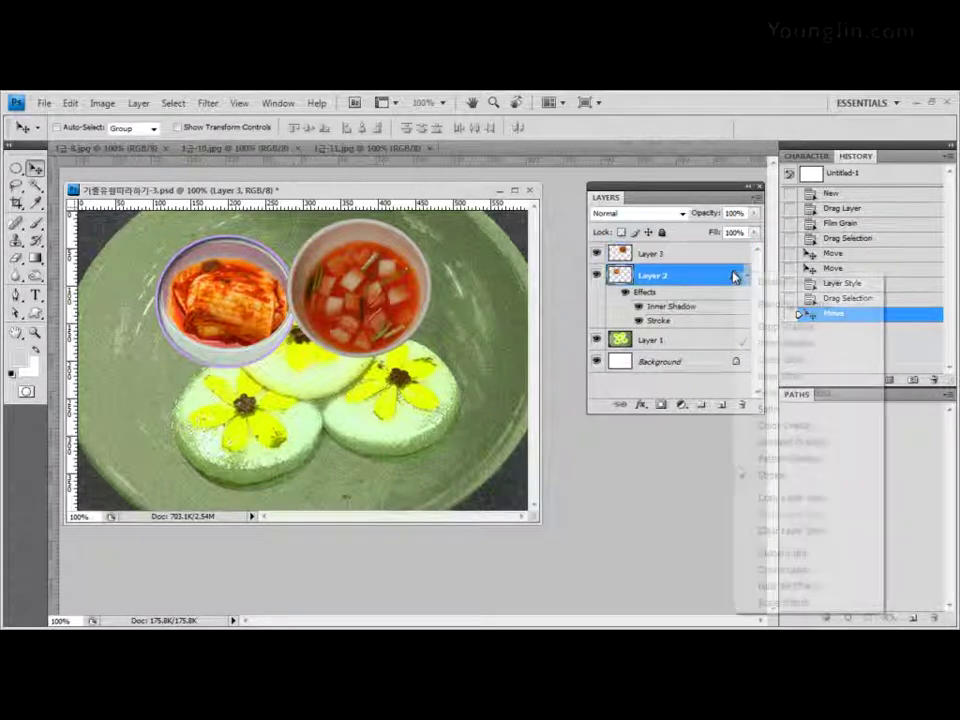
pyautogui.click(711, 274)
pyautogui.rightClick(711, 274)
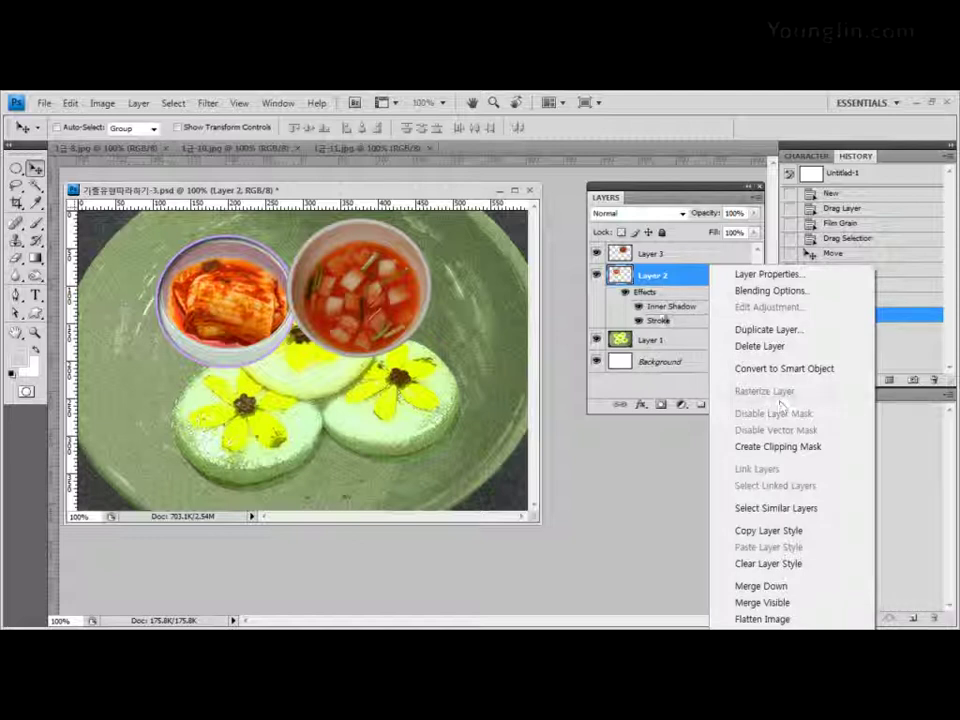
pyautogui.click(786, 533)
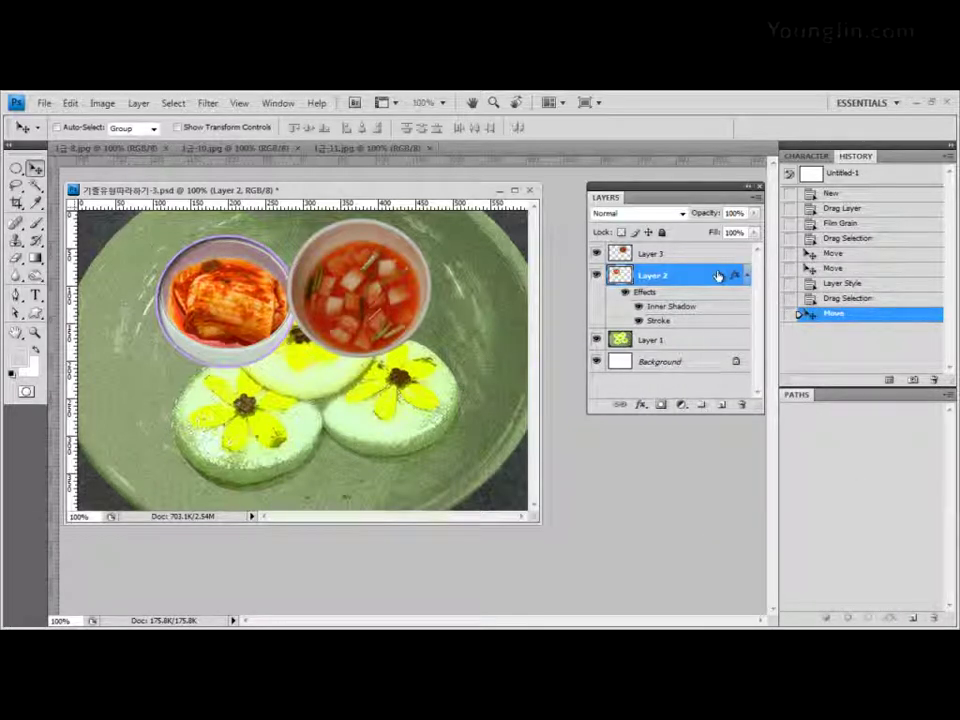
pyautogui.click(700, 254)
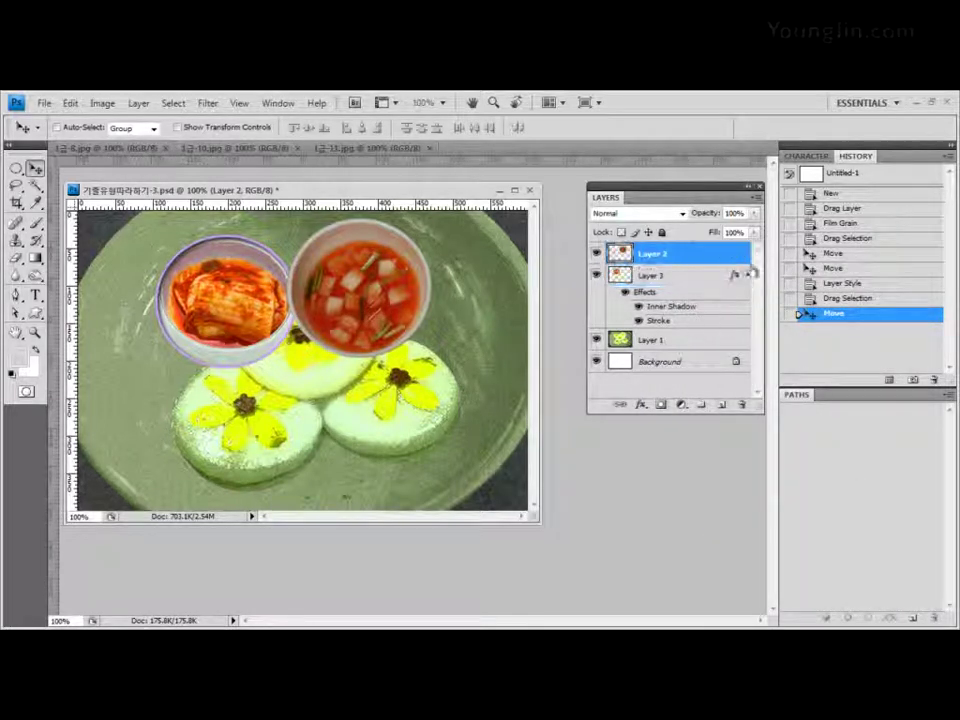
pyautogui.rightClick(732, 256)
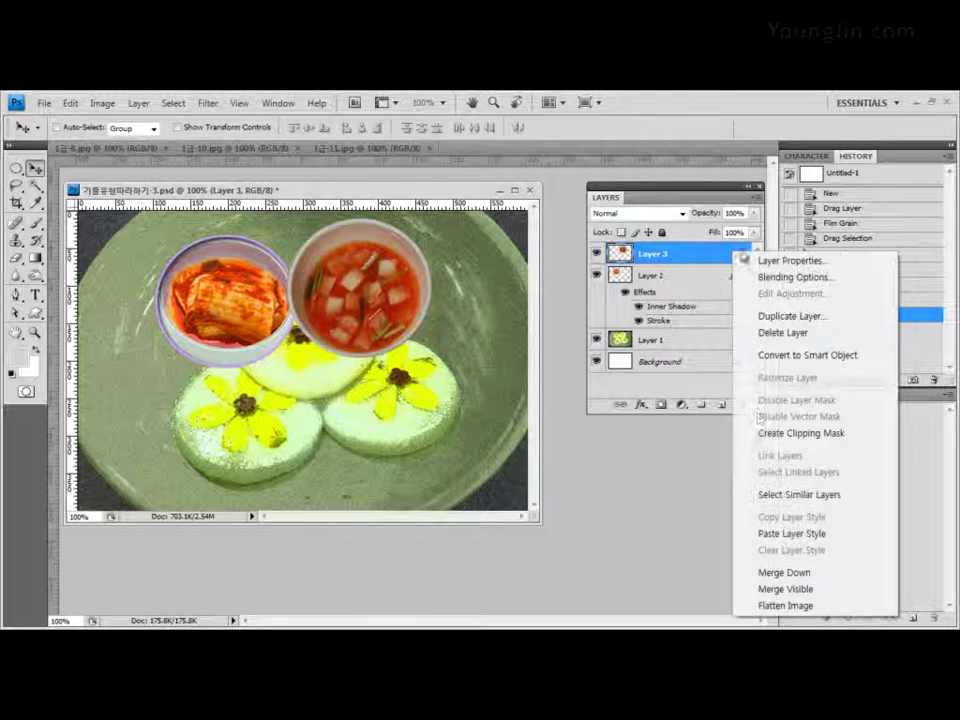
pyautogui.click(787, 536)
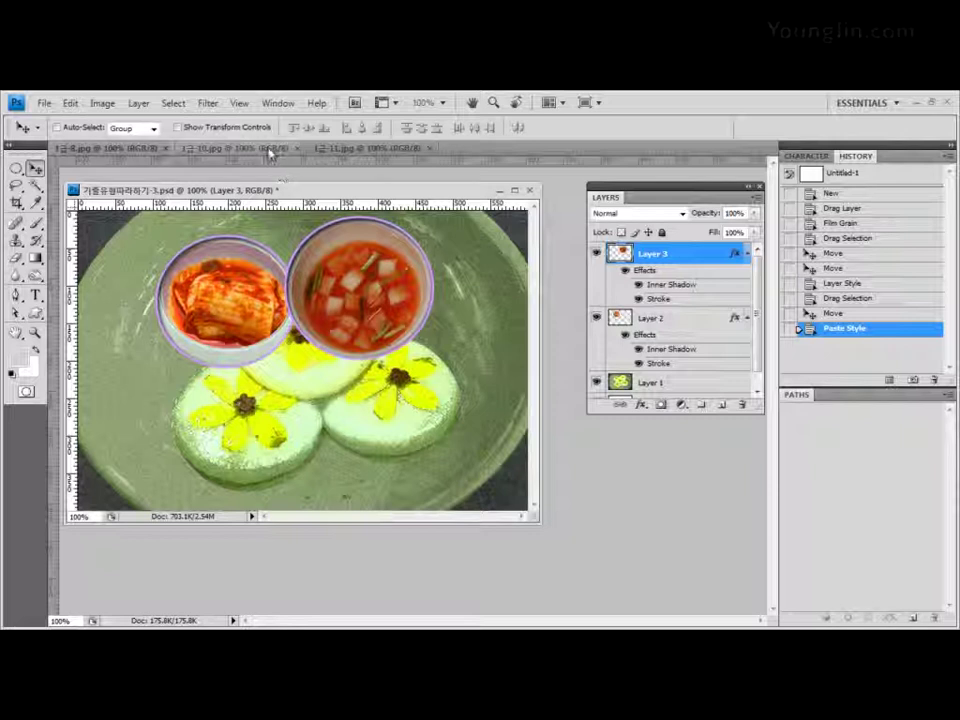
# Step: Float 1급-10.jpg over the composition and select its stone bowl by picking the white background with the Magic Wand and inverting the selection
pyautogui.moveTo(270, 148); pyautogui.dragTo(462, 356)
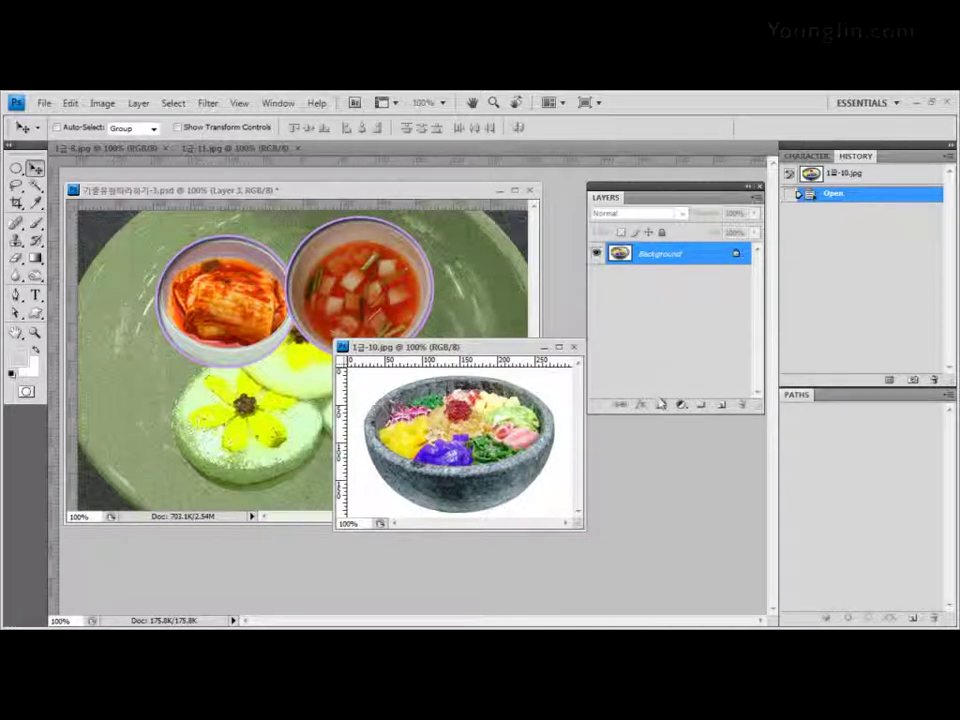
pyautogui.click(34, 187)
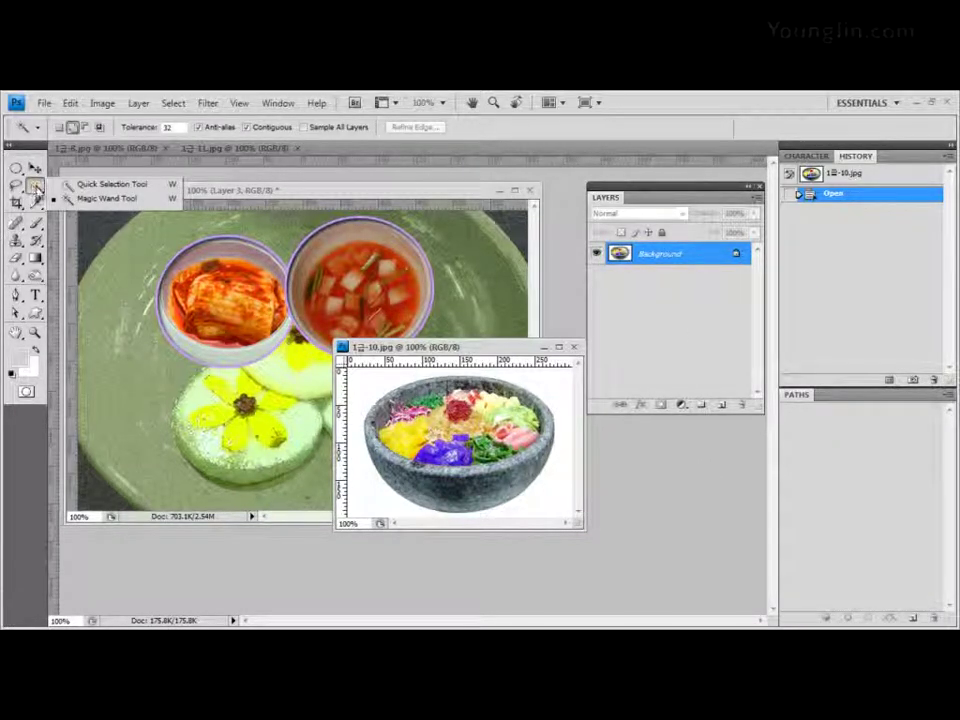
pyautogui.click(100, 197)
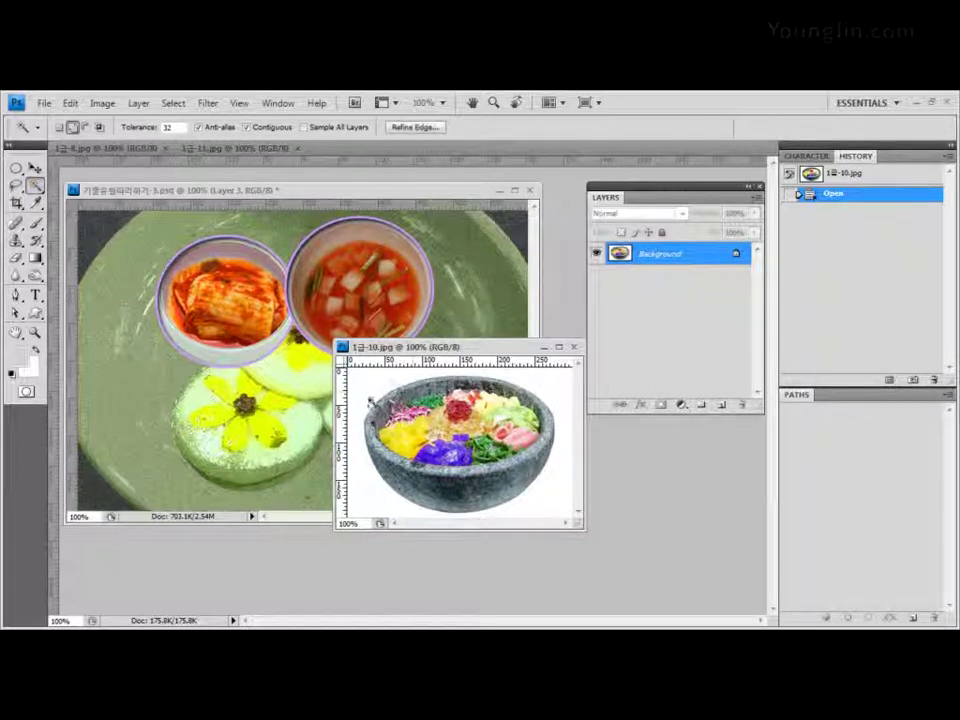
pyautogui.click(368, 392)
pyautogui.moveTo(454, 350); pyautogui.dragTo(431, 350)
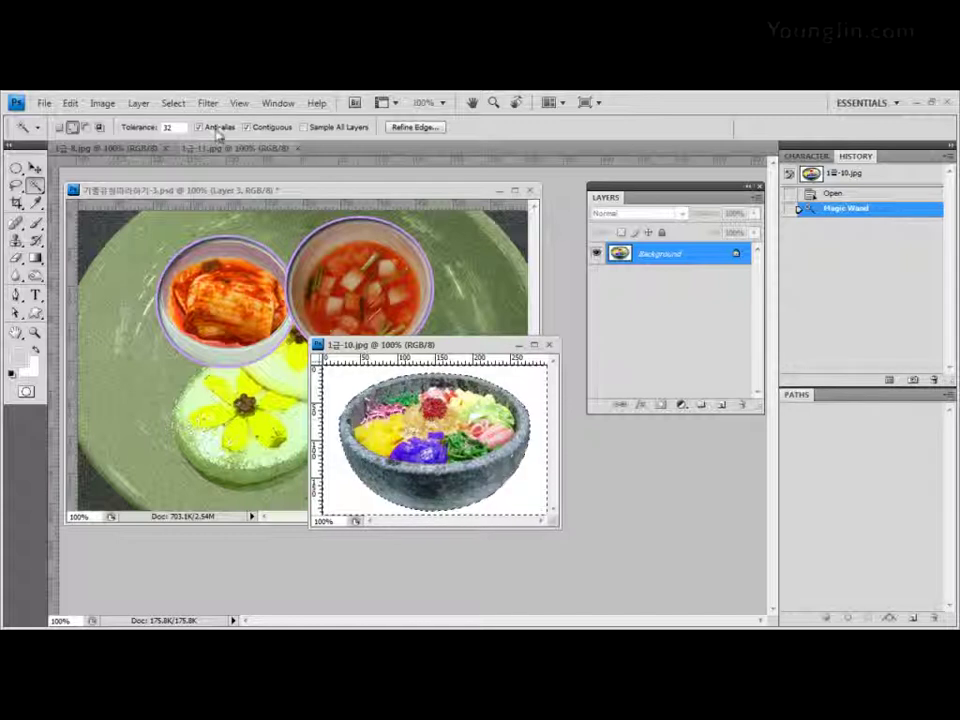
pyautogui.click(175, 104)
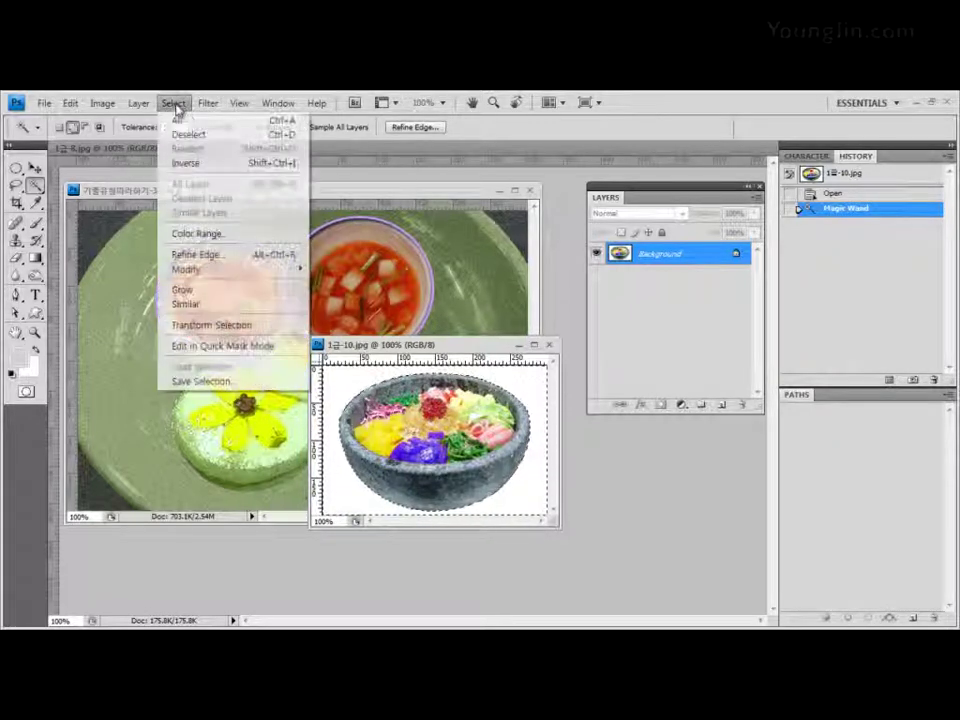
pyautogui.click(189, 163)
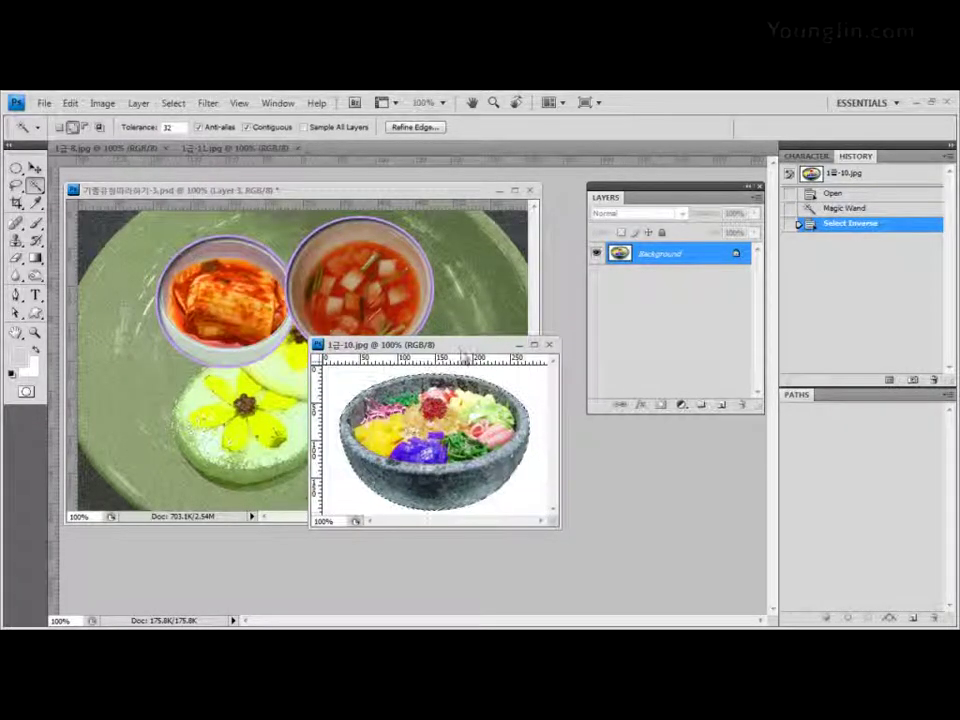
pyautogui.moveTo(462, 352); pyautogui.dragTo(484, 364)
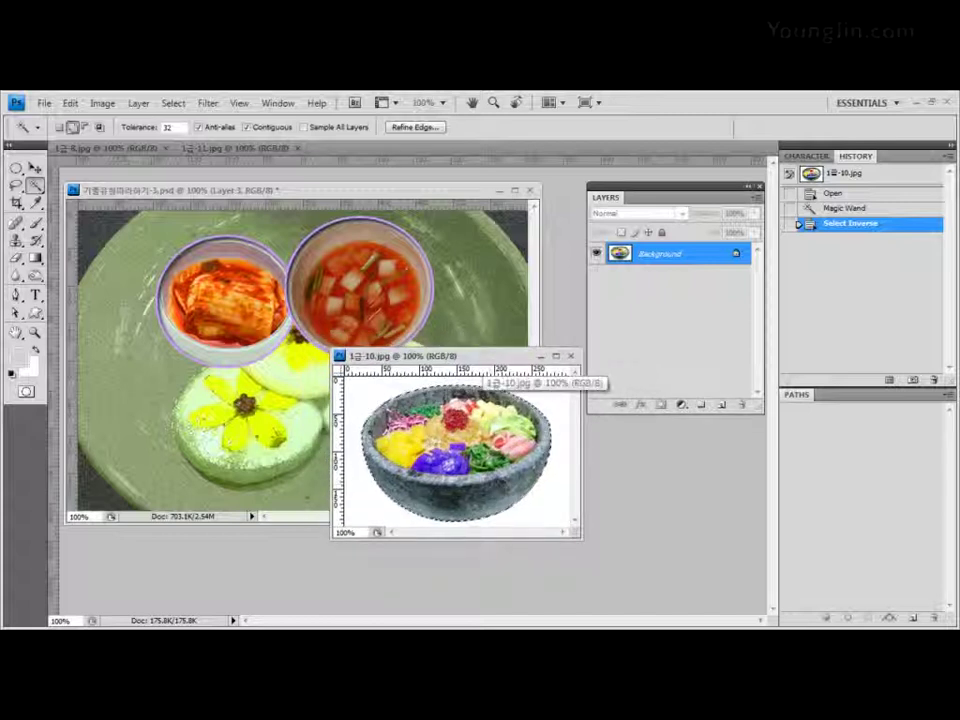
# Step: Copy the selected stone bowl into 기출유형따라하기-3.psd as a new layer below the cabbage kimchi bowl, and close 1급-10.jpg
pyautogui.click(35, 168)
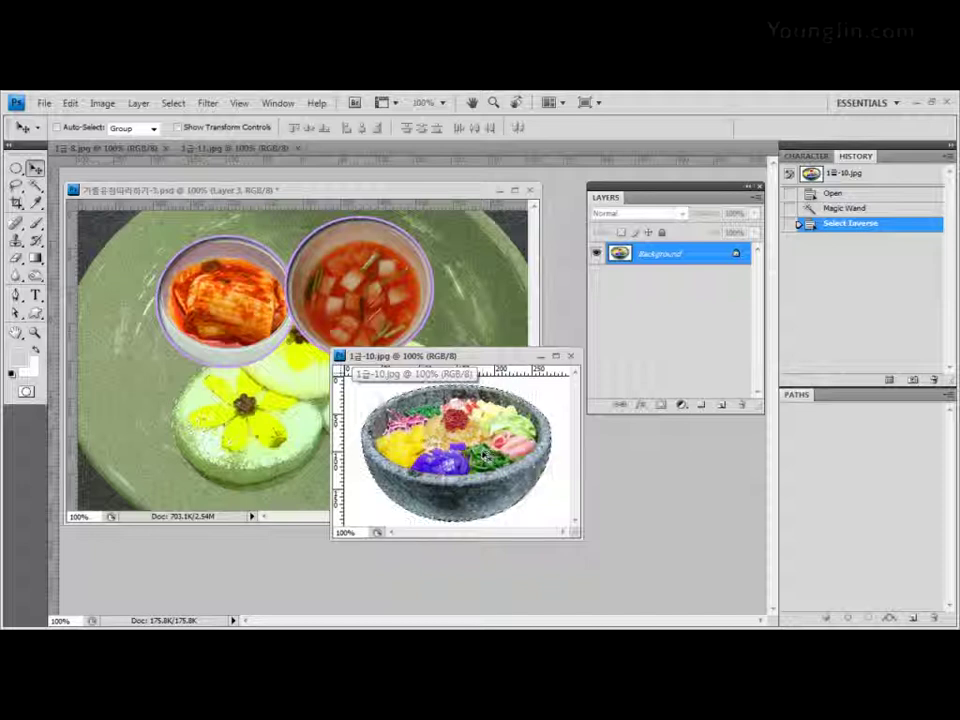
pyautogui.moveTo(484, 455); pyautogui.dragTo(268, 405)
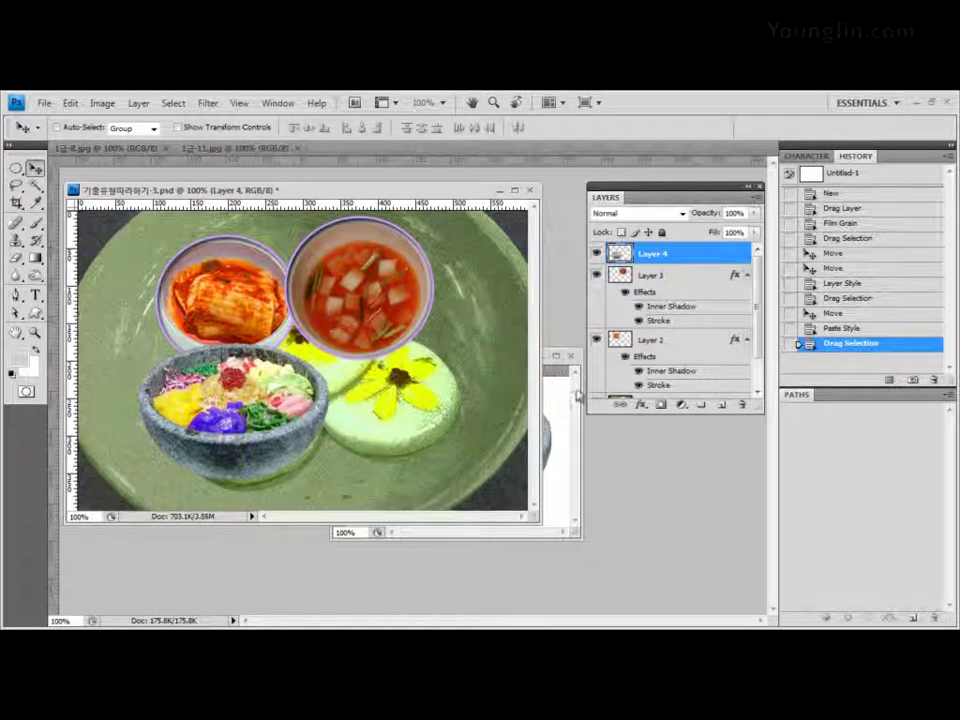
pyautogui.click(577, 397)
pyautogui.moveTo(476, 356); pyautogui.dragTo(486, 415)
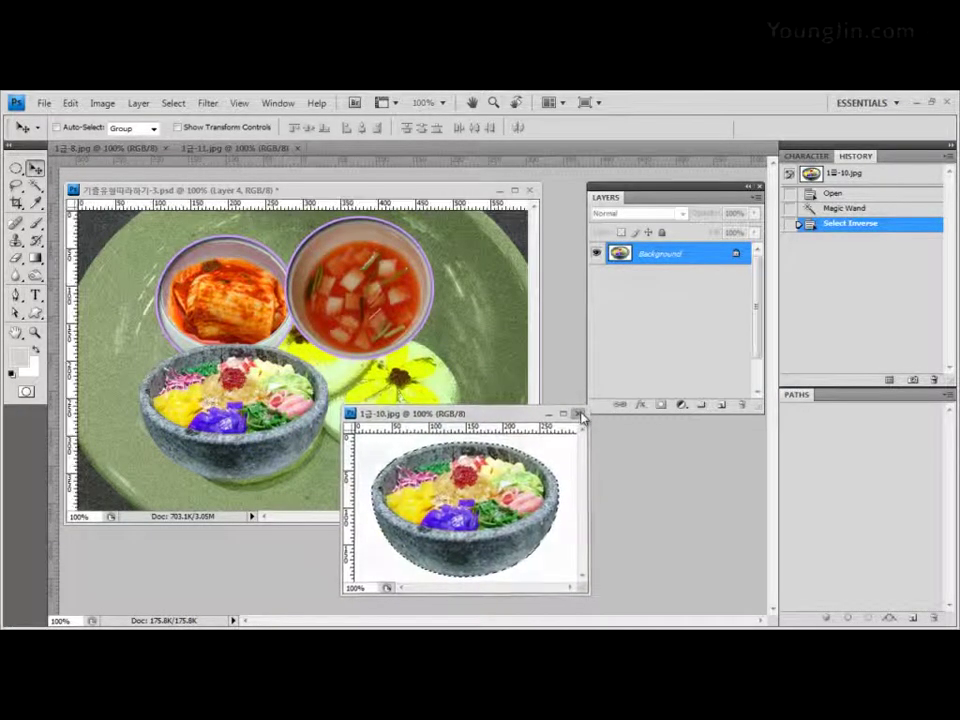
pyautogui.click(579, 414)
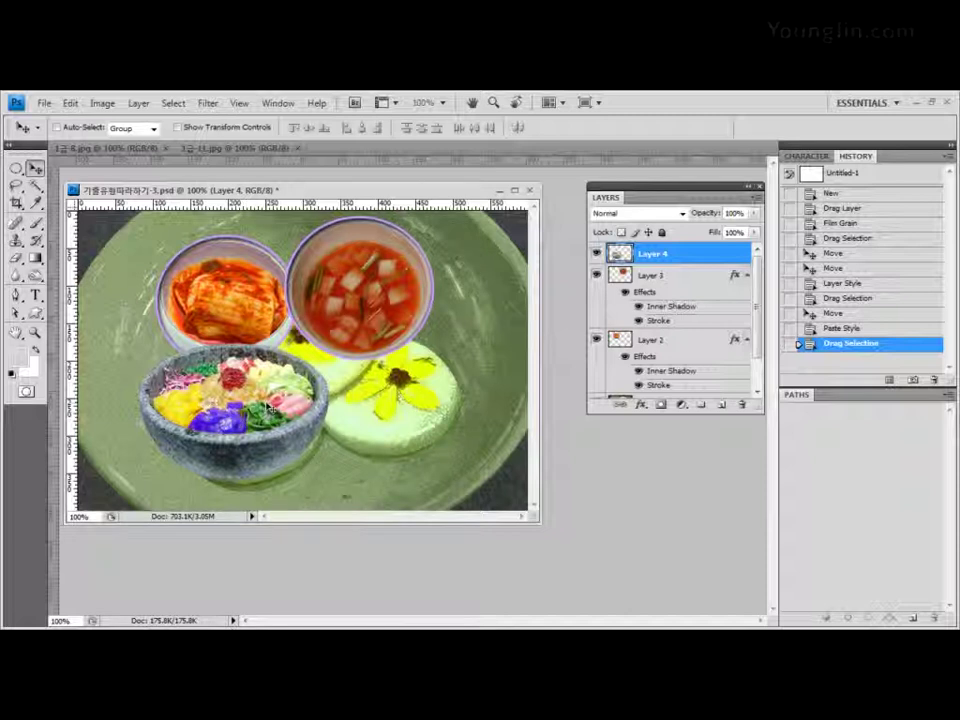
# Step: Reposition the stone bowl slightly lower and further right, just below the cabbage kimchi bowl
pyautogui.moveTo(232, 405); pyautogui.dragTo(246, 418)
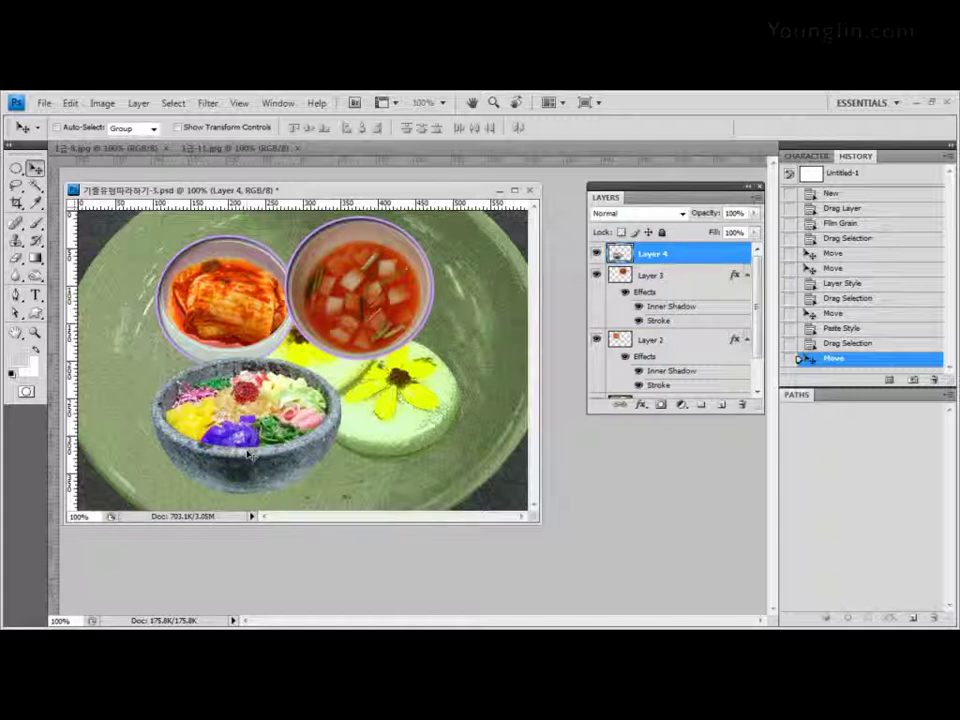
pyautogui.hotkey('ctrl', 't')
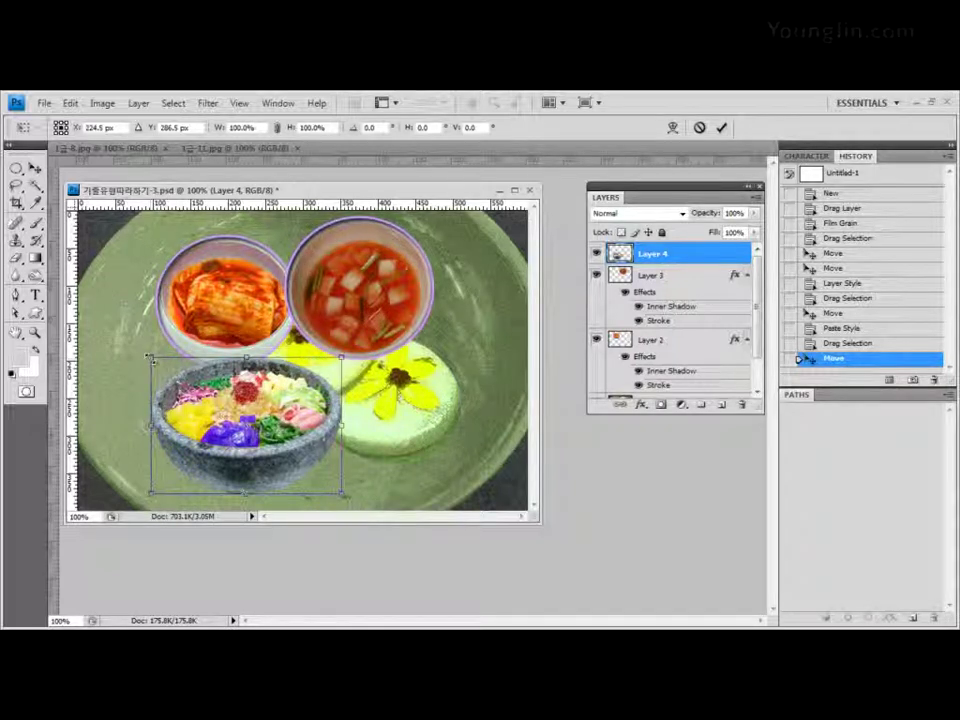
pyautogui.moveTo(150, 358)
pyautogui.mouseDown()
pyautogui.moveTo(165, 365)
pyautogui.moveTo(157, 362)
pyautogui.mouseUp()
pyautogui.press('Return')
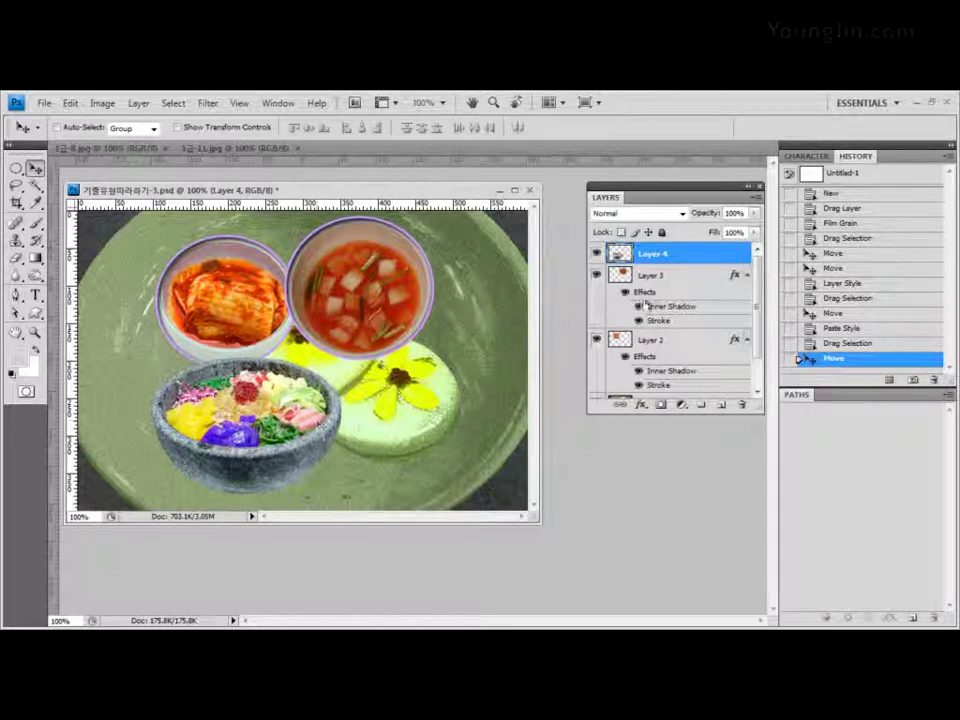
# Step: Collapse the effects lists of Layer 3 and Layer 2, and give the stone bowl's layer a 3 px outside stroke in colour #339933
pyautogui.click(746, 274)
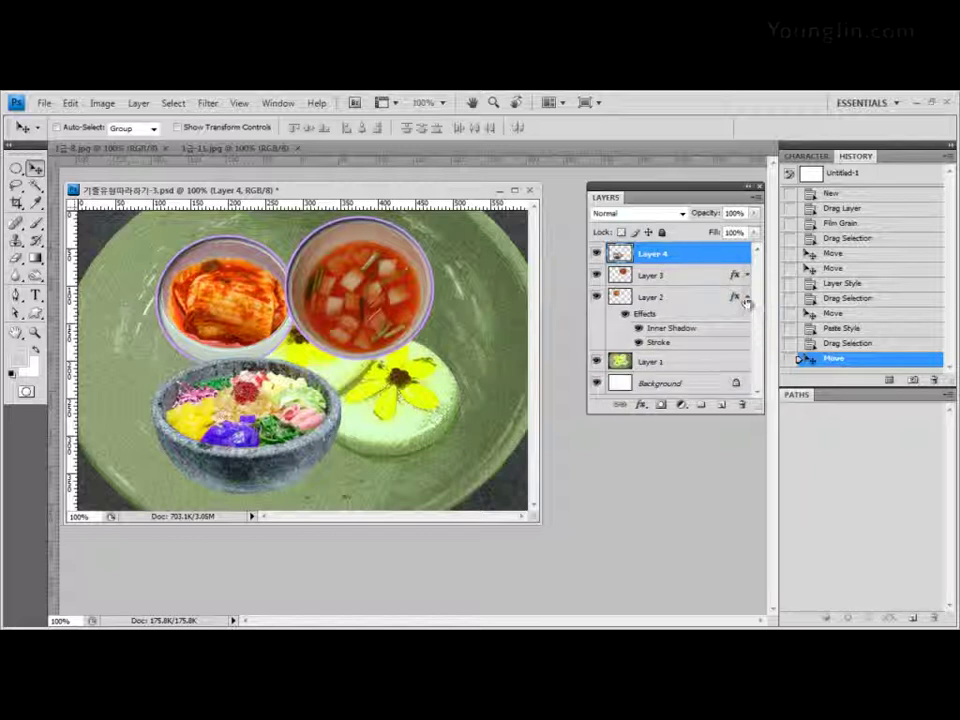
pyautogui.click(746, 297)
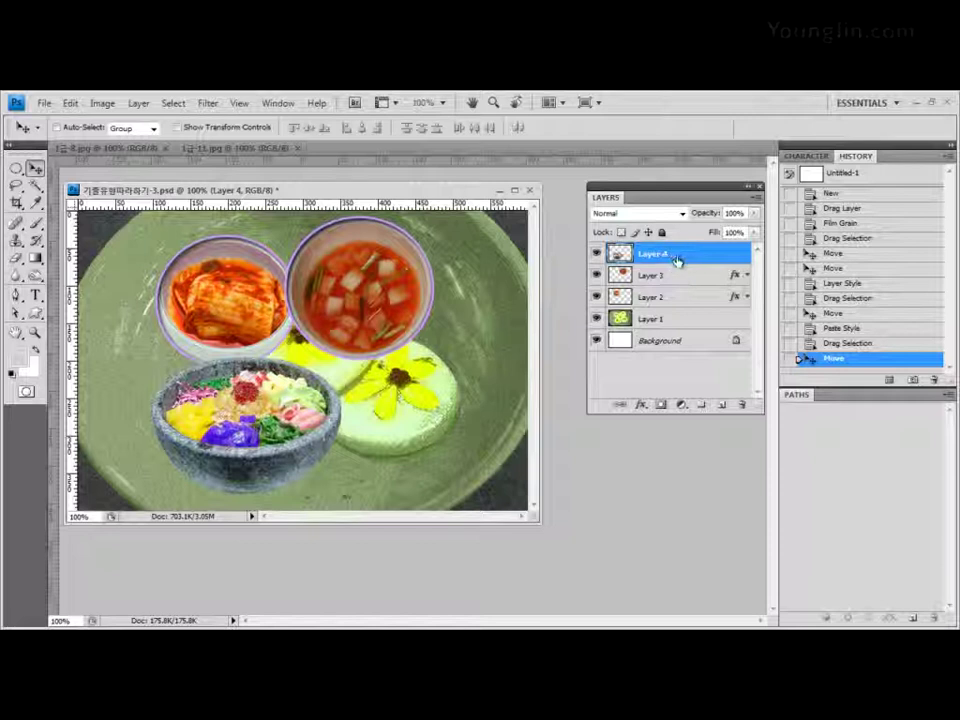
pyautogui.click(643, 405)
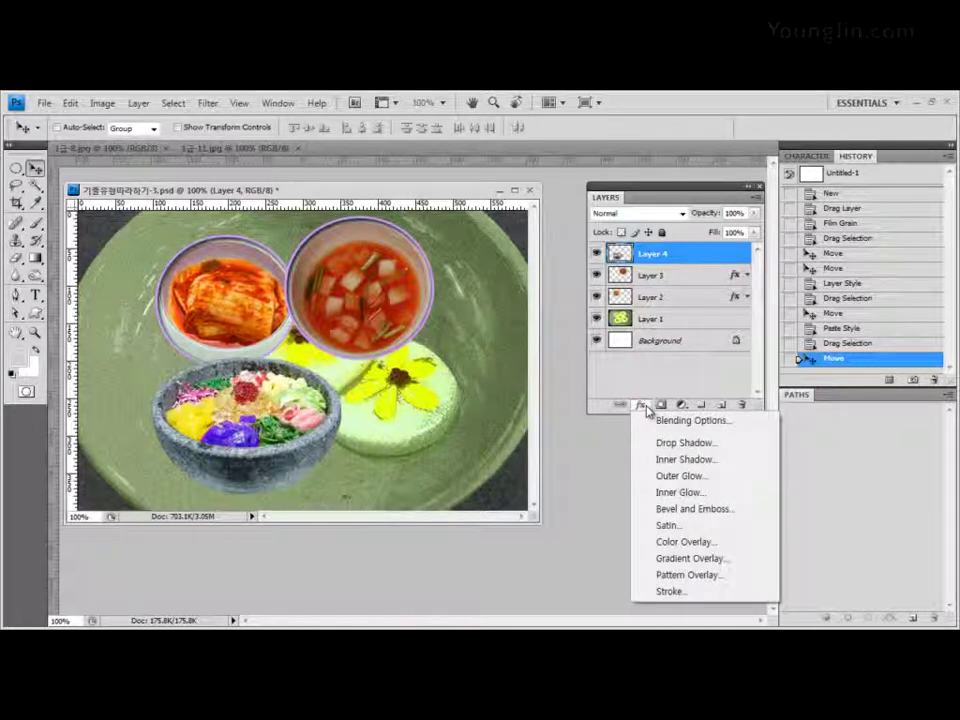
pyautogui.click(670, 591)
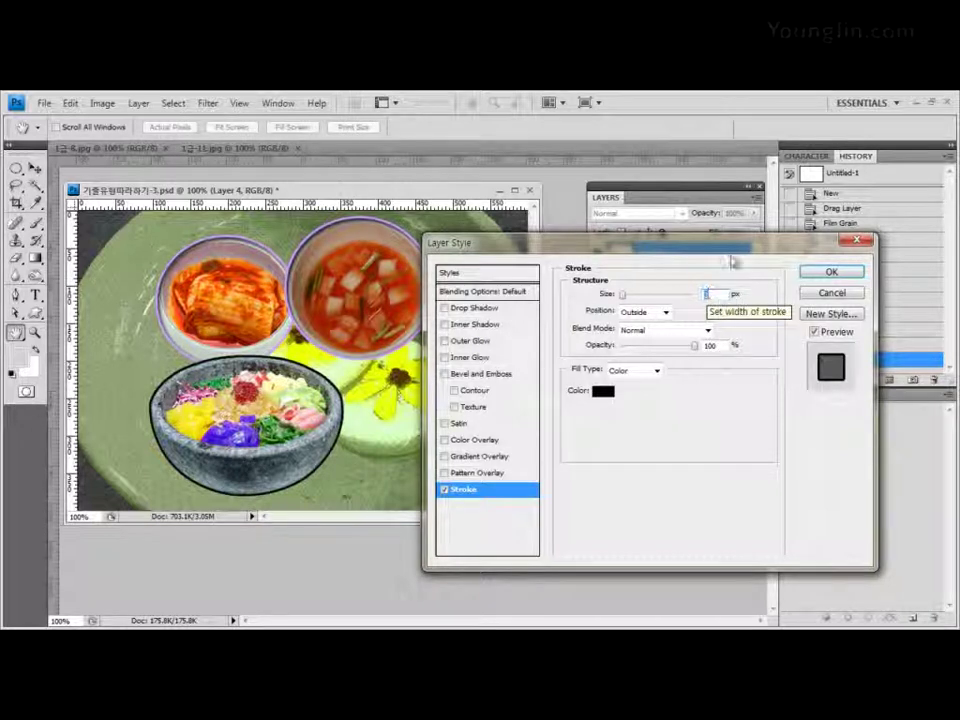
pyautogui.click(603, 390)
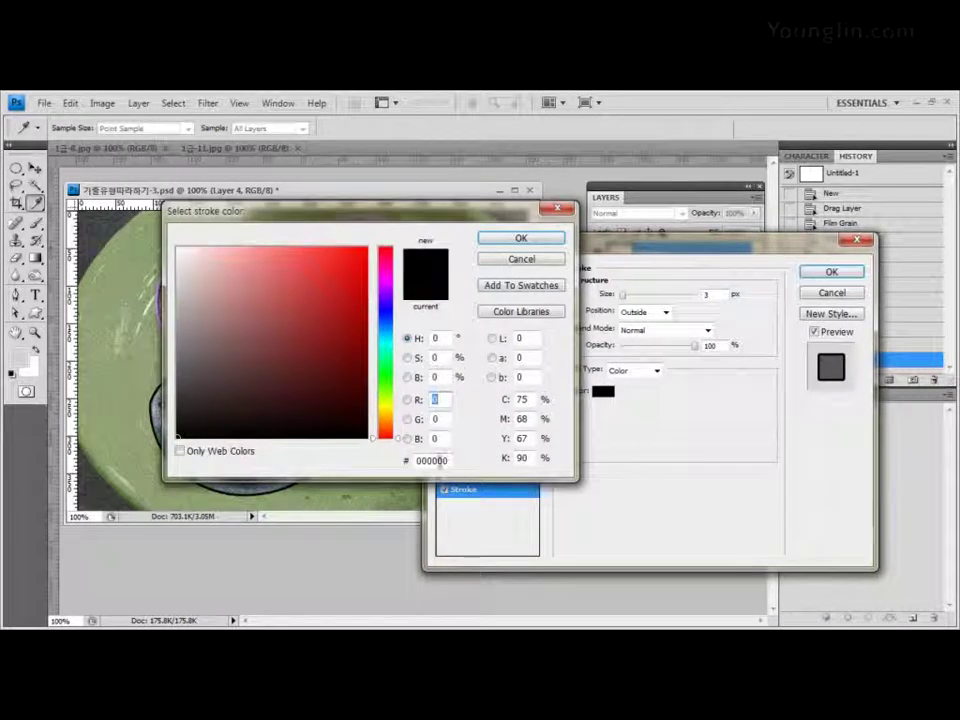
pyautogui.click(437, 461)
pyautogui.write('33')
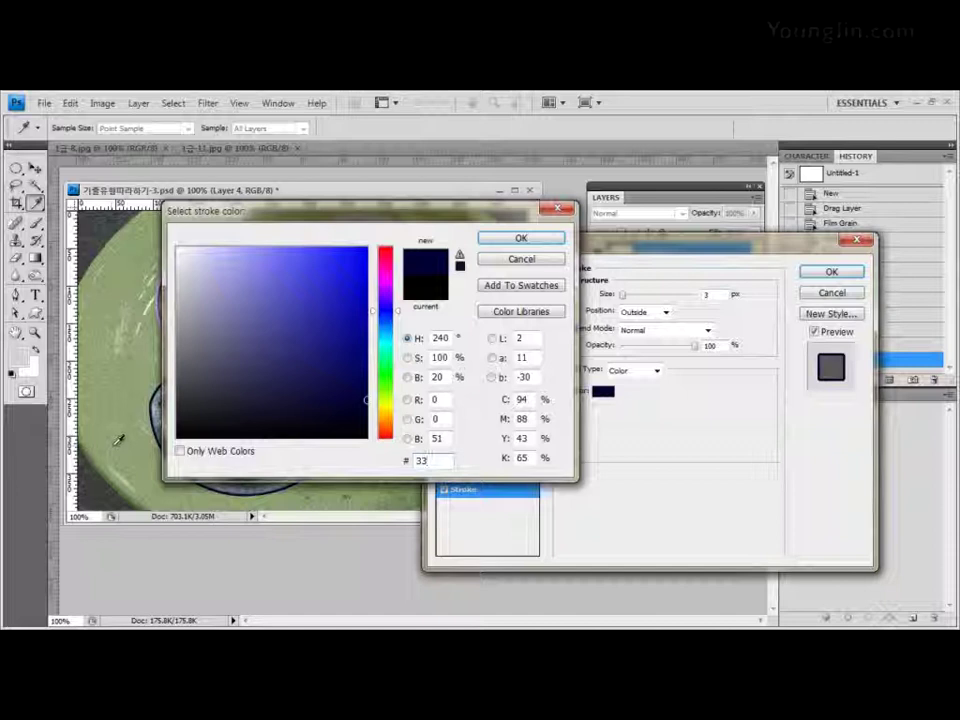
pyautogui.write('99')
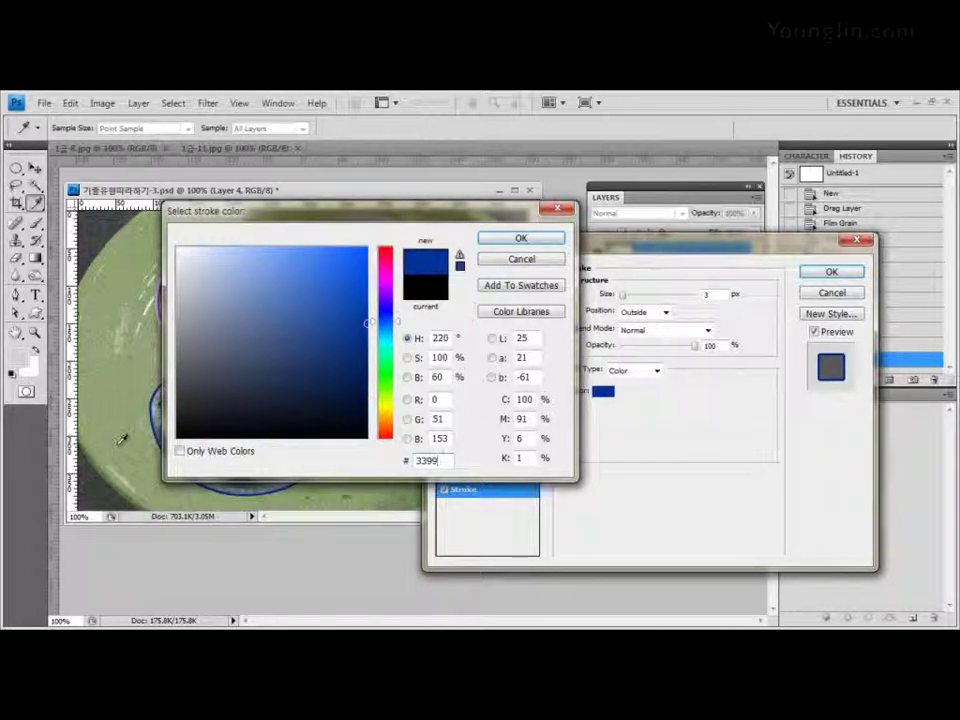
pyautogui.write('33')
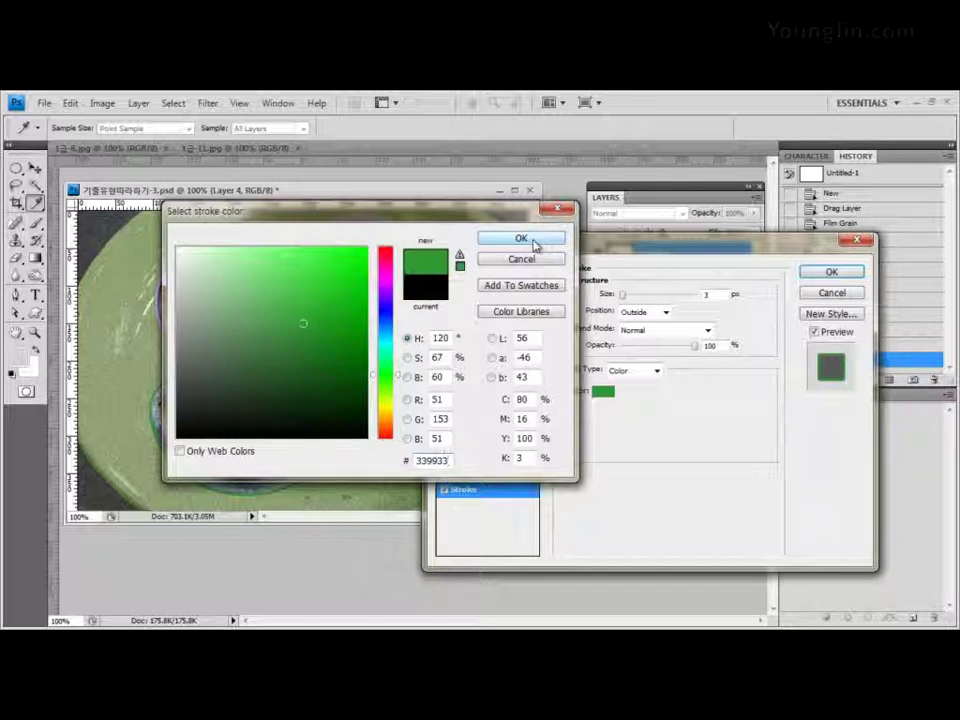
pyautogui.click(534, 244)
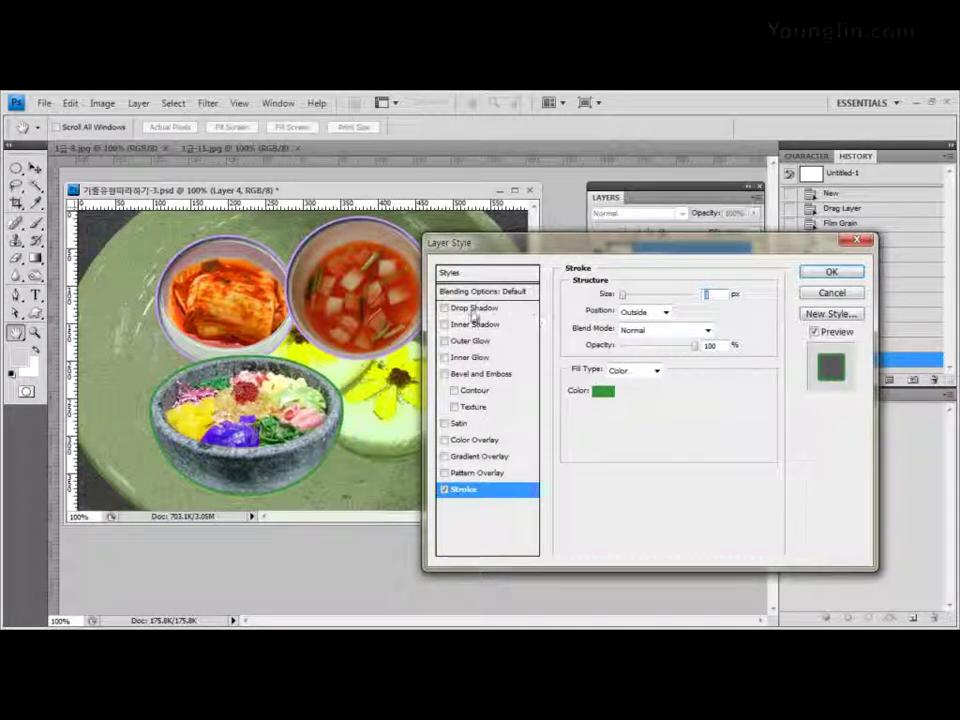
# Step: Add a drop shadow with 14 px distance and 9 px size to the stone bowl, and apply the layer style
pyautogui.click(490, 309)
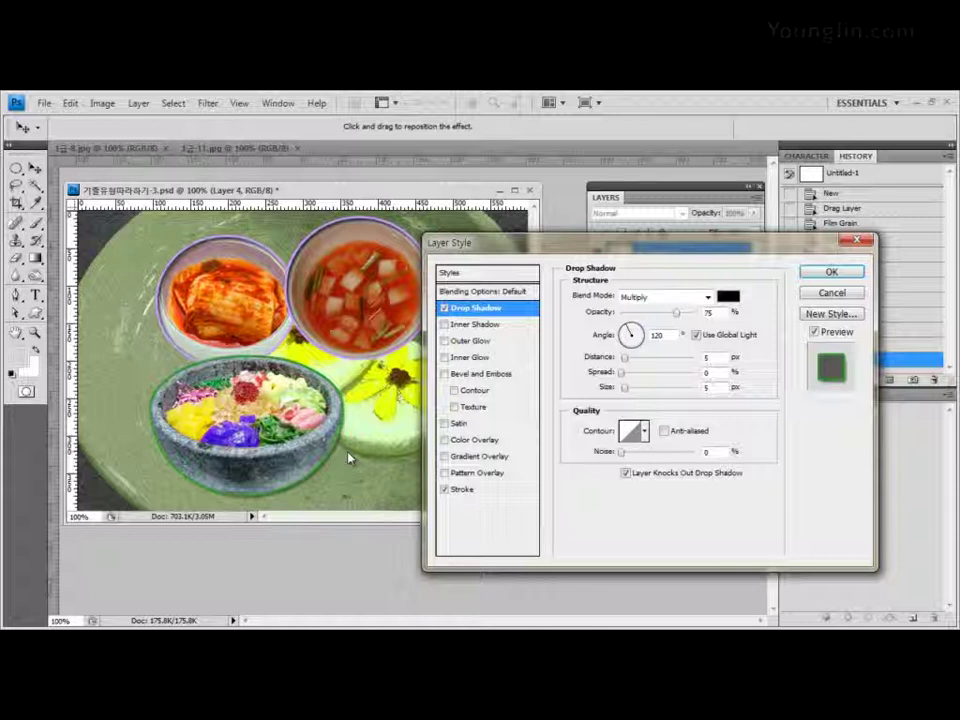
pyautogui.moveTo(646, 243); pyautogui.dragTo(642, 181)
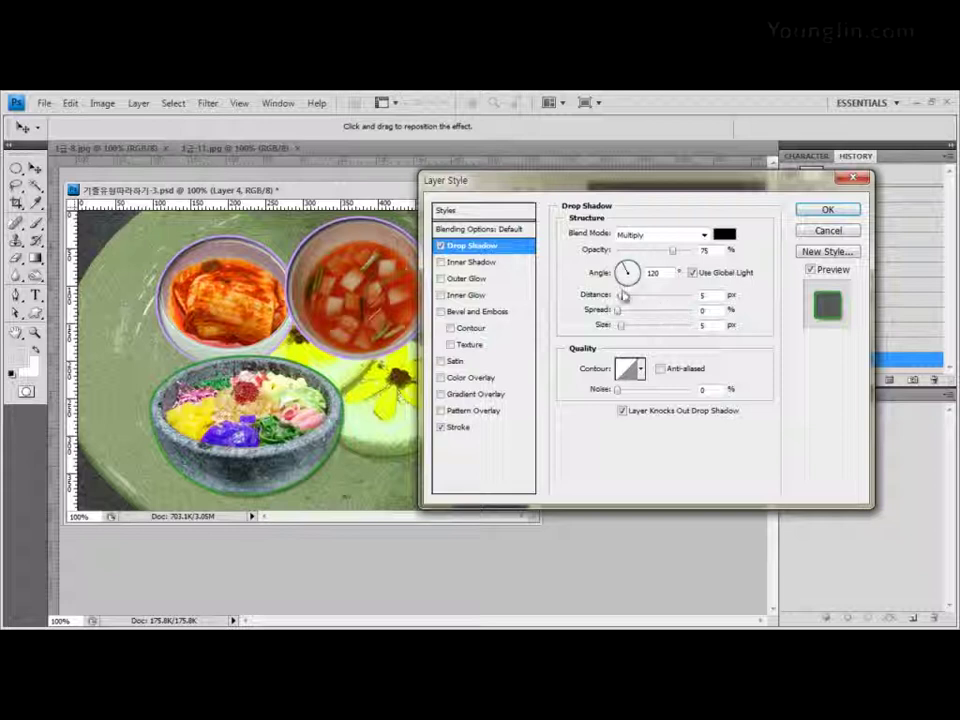
pyautogui.moveTo(620, 299)
pyautogui.mouseDown()
pyautogui.moveTo(626, 333)
pyautogui.moveTo(627, 297)
pyautogui.mouseUp()
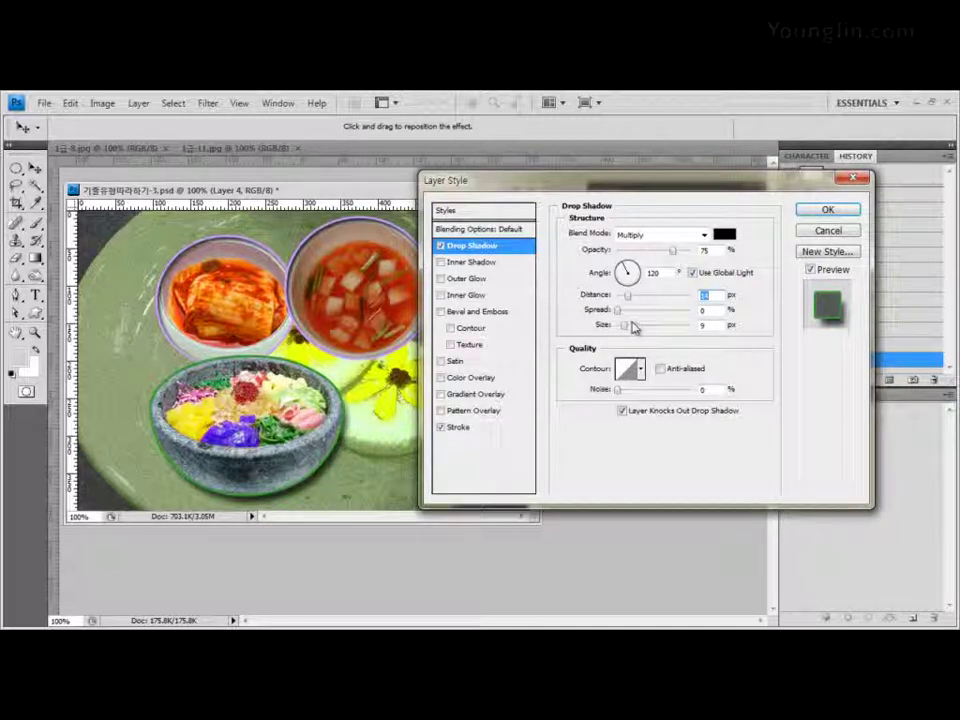
pyautogui.click(841, 211)
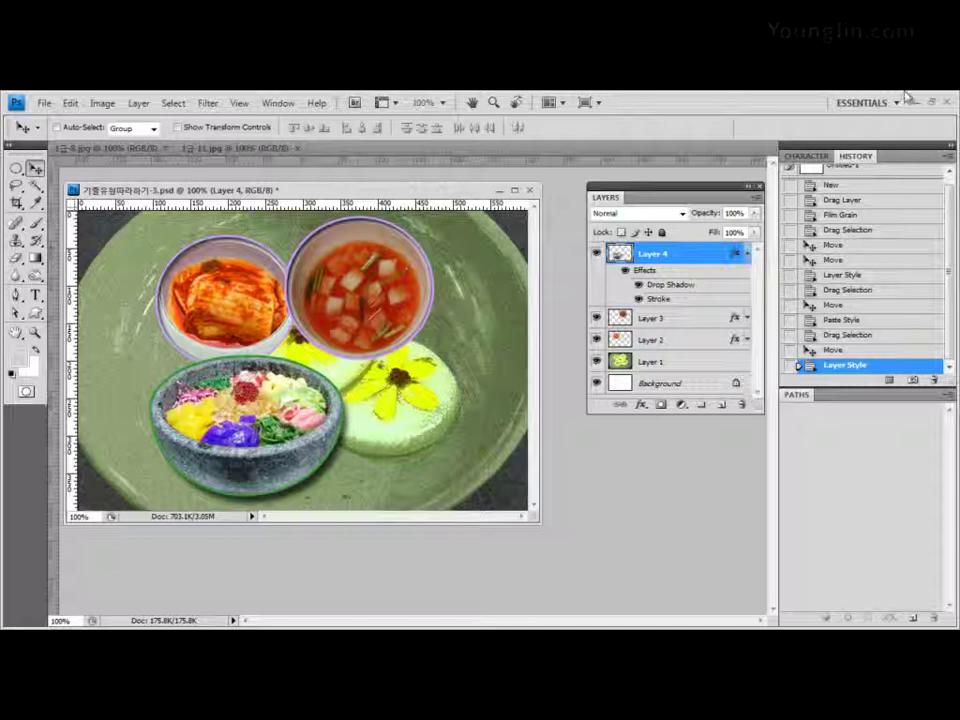
# Step: Float 1급-11.jpg in its own window and select its bowl by Magic Wand selecting the white background and inverting the selection
pyautogui.moveTo(235, 148); pyautogui.dragTo(487, 363)
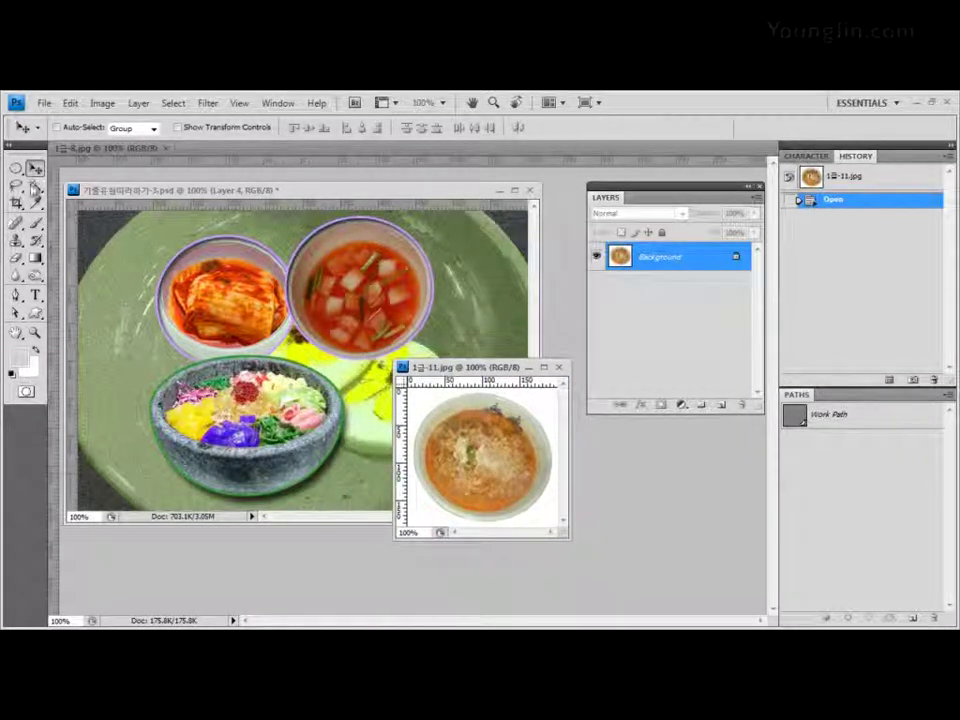
pyautogui.click(35, 185)
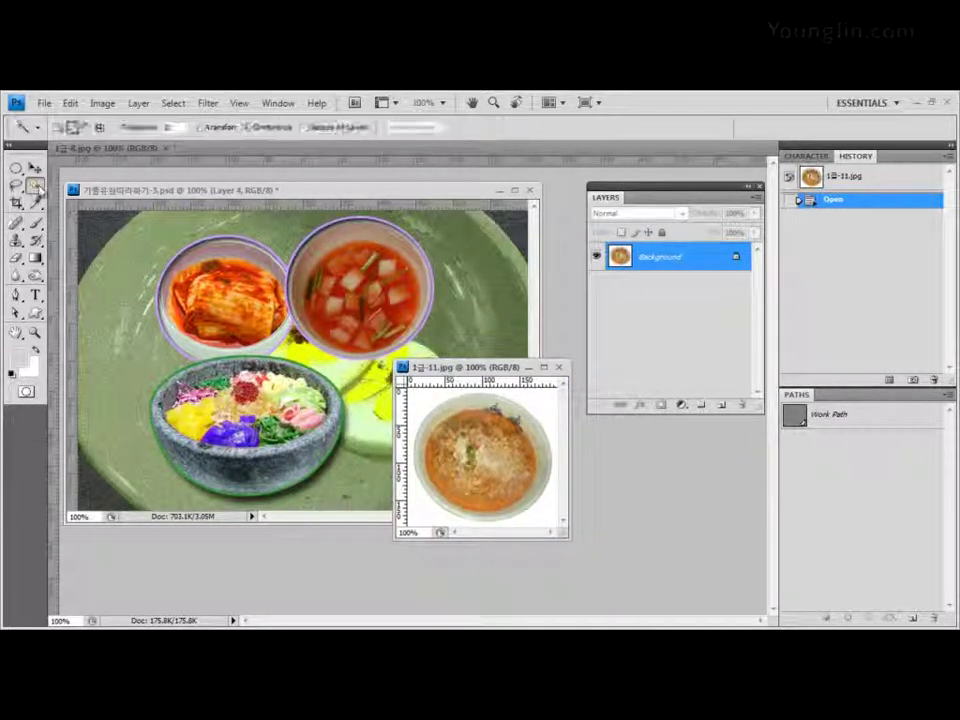
pyautogui.click(411, 413)
pyautogui.moveTo(478, 367); pyautogui.dragTo(491, 343)
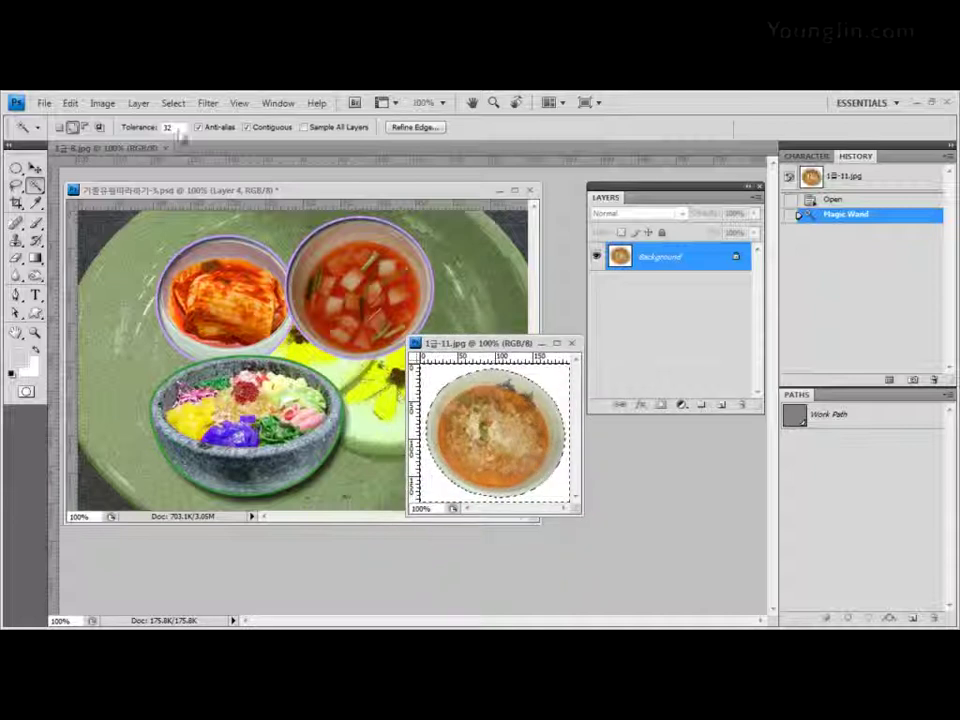
pyautogui.click(173, 103)
pyautogui.click(186, 160)
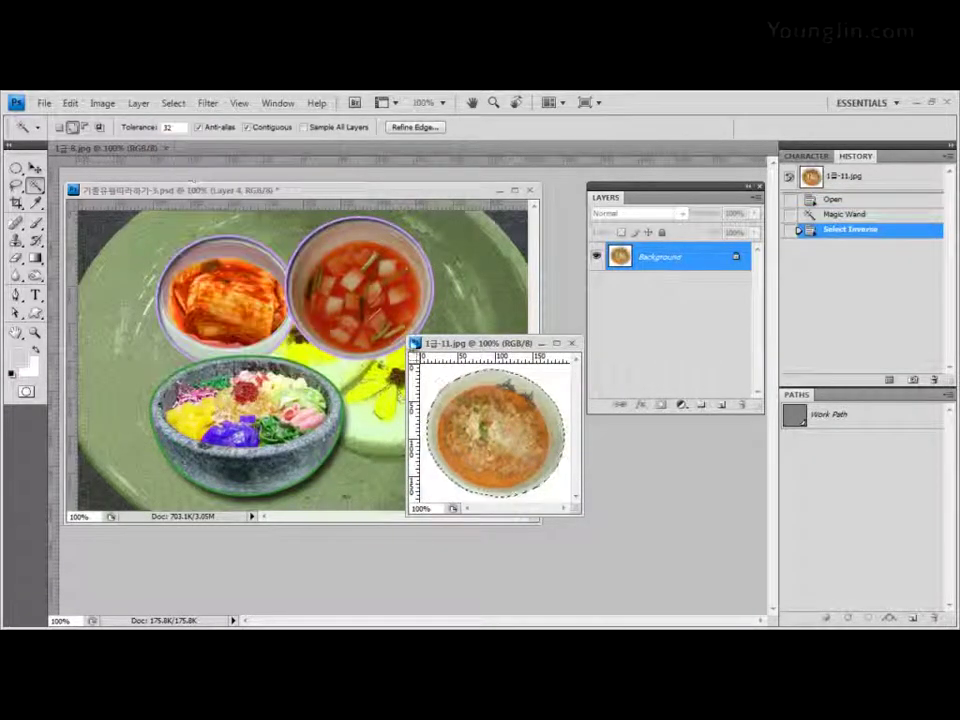
pyautogui.moveTo(430, 343); pyautogui.dragTo(403, 356)
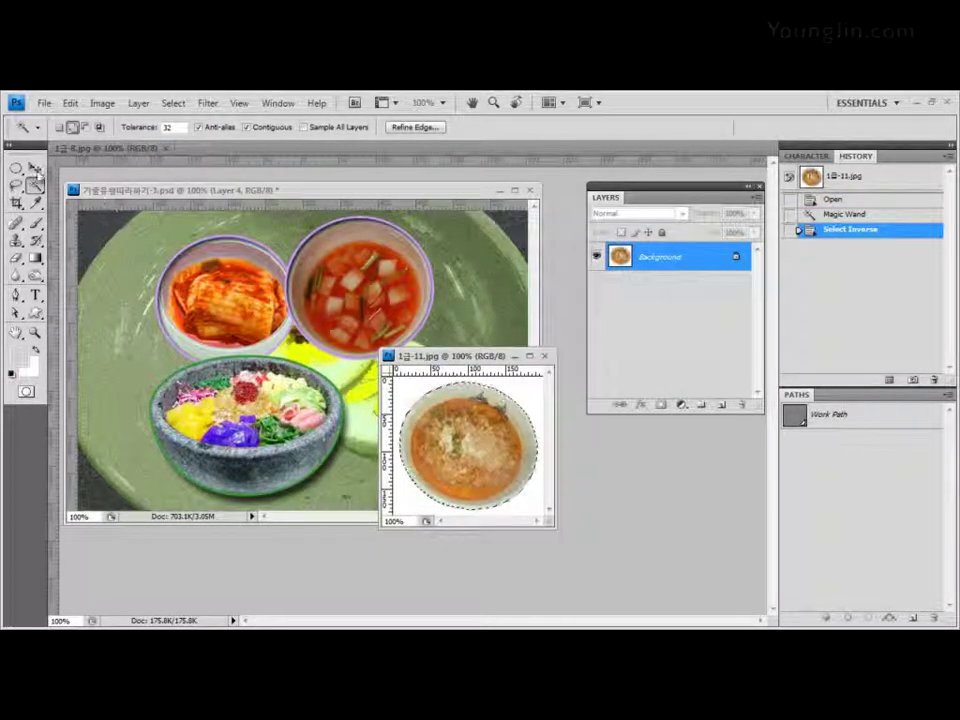
# Step: Bring the selected soup bowl into 기출유형따라하기-3.psd, placed slightly overlapping the stone bowl's right rim, and close 1급-11.jpg
pyautogui.click(35, 168)
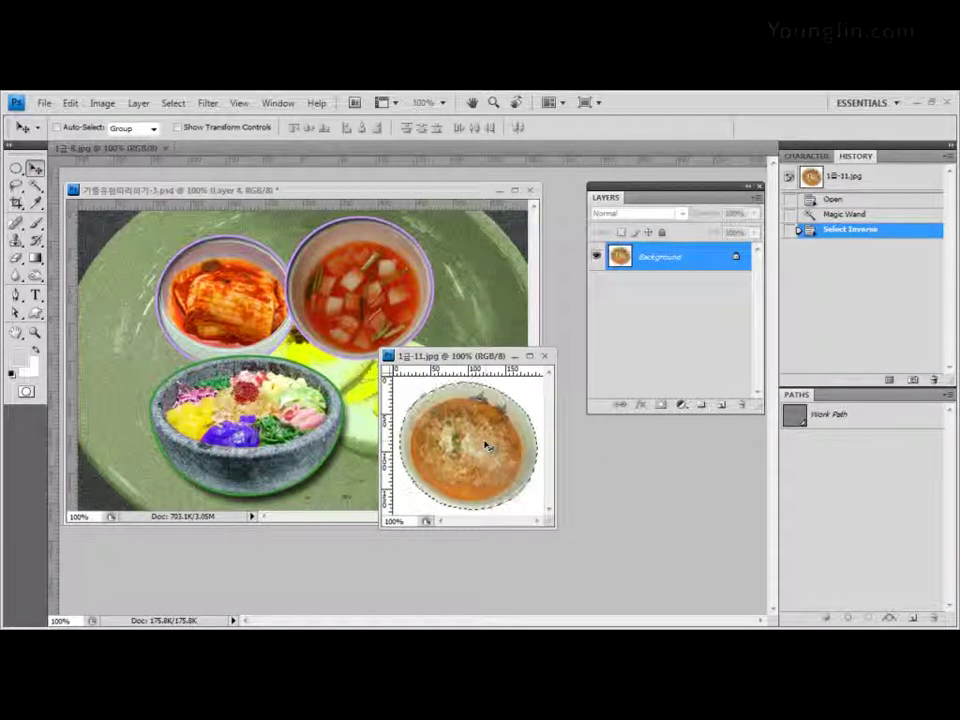
pyautogui.moveTo(487, 446); pyautogui.dragTo(350, 405)
pyautogui.click(550, 400)
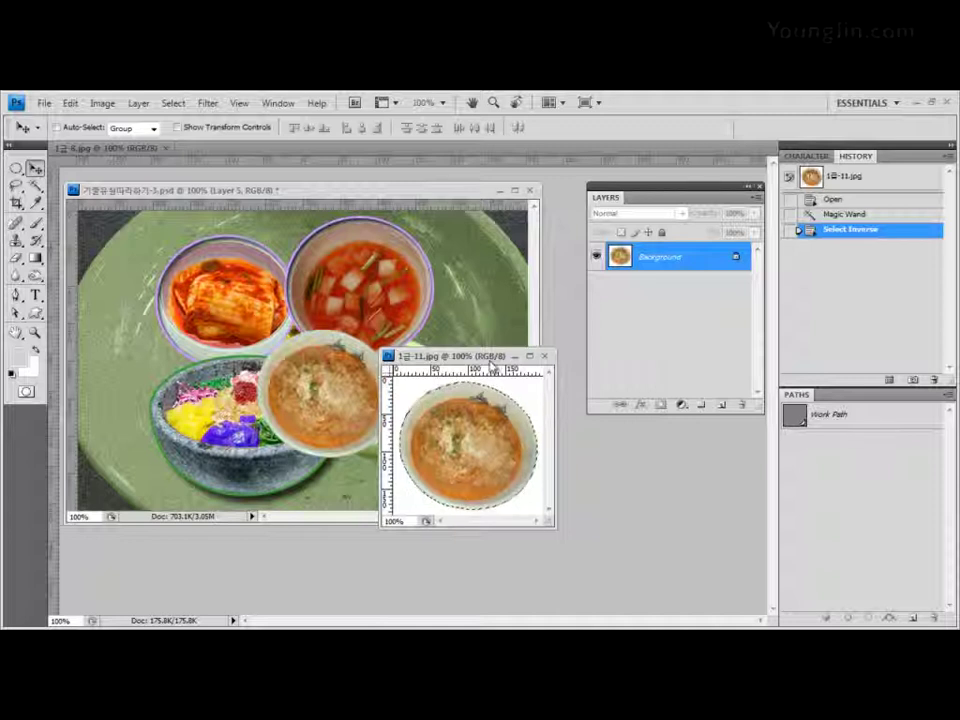
pyautogui.moveTo(492, 362); pyautogui.dragTo(504, 338)
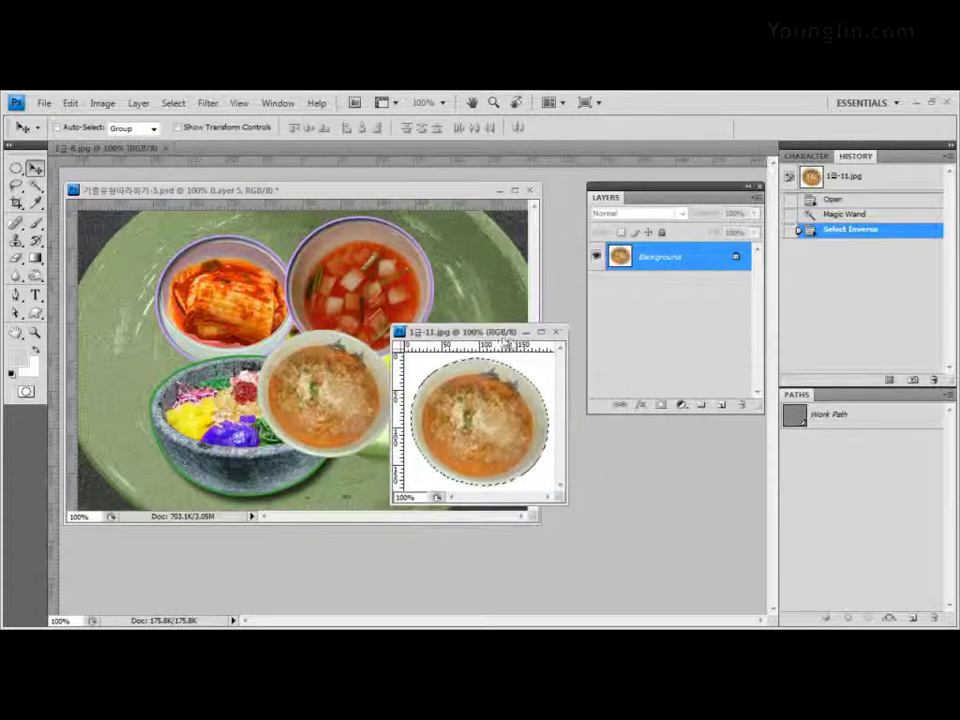
pyautogui.click(559, 334)
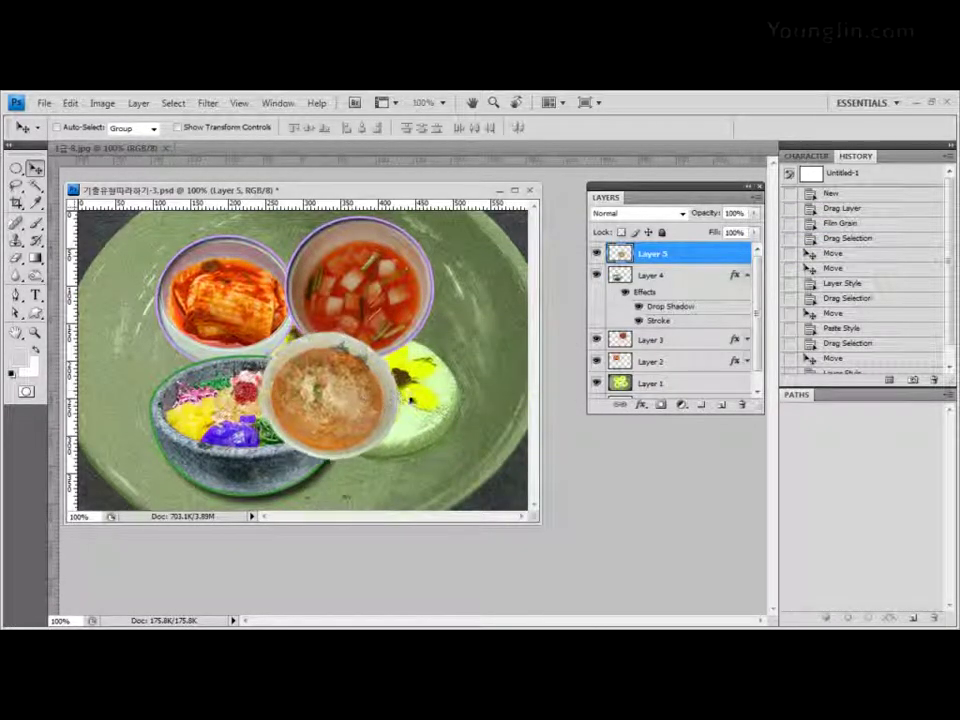
pyautogui.moveTo(352, 395); pyautogui.dragTo(420, 400)
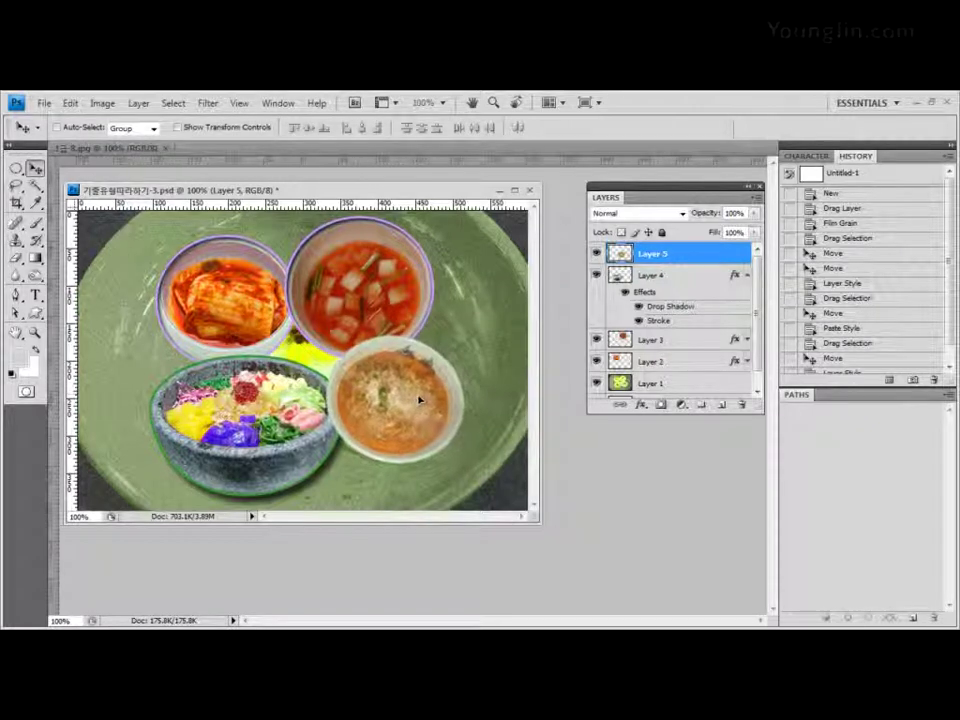
pyautogui.moveTo(396, 392); pyautogui.dragTo(392, 390)
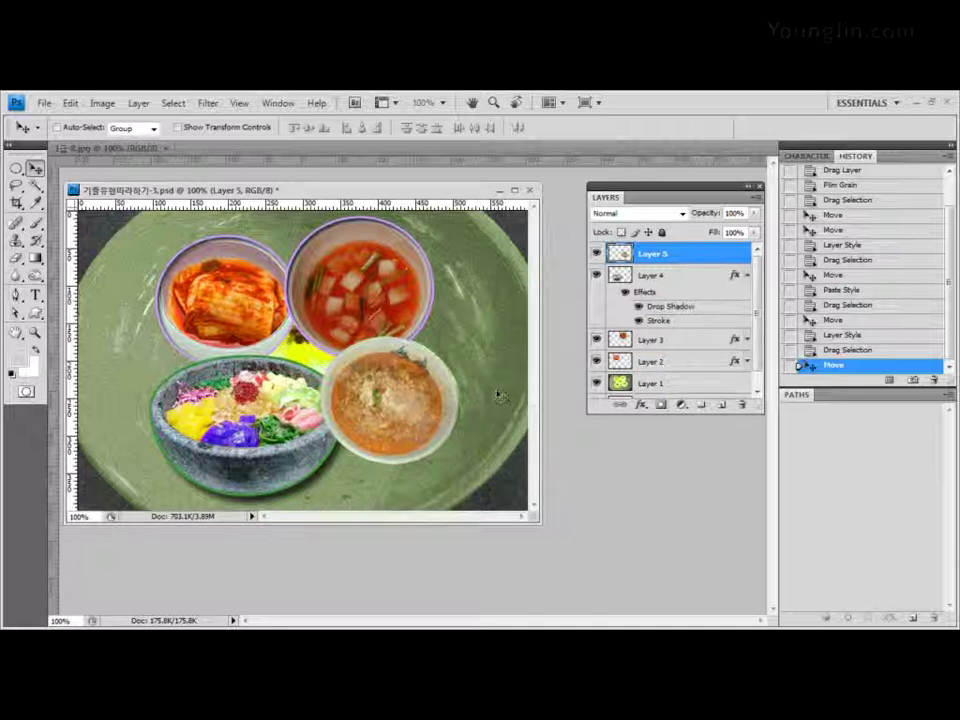
# Step: Copy the stone bowl's layer style from Layer 4 and paste it onto the soup bowl's Layer 5
pyautogui.rightClick(739, 276)
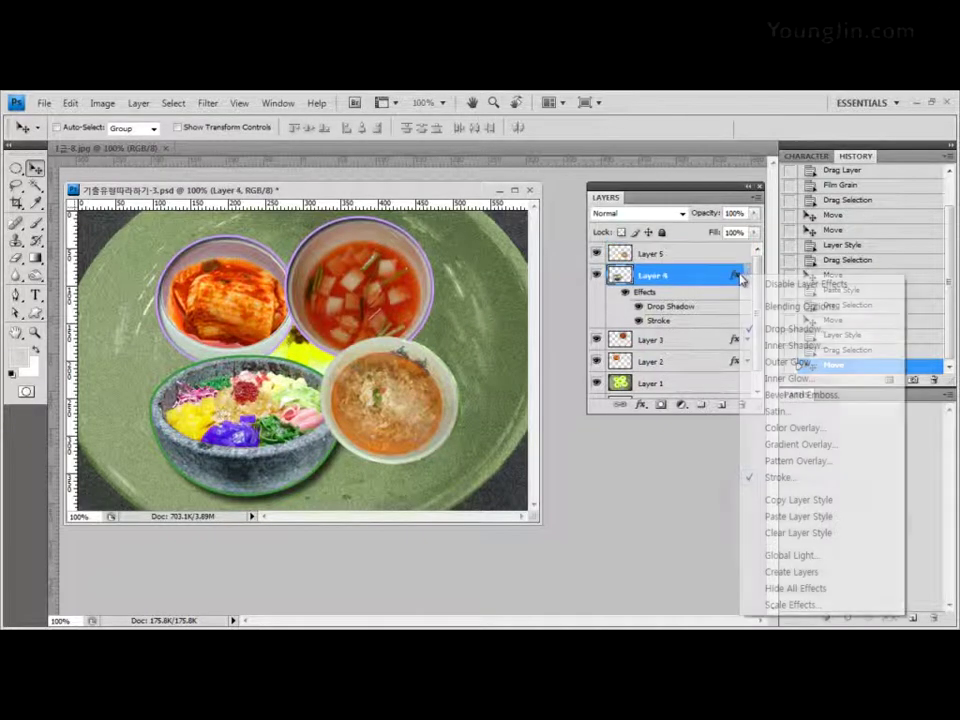
pyautogui.click(792, 502)
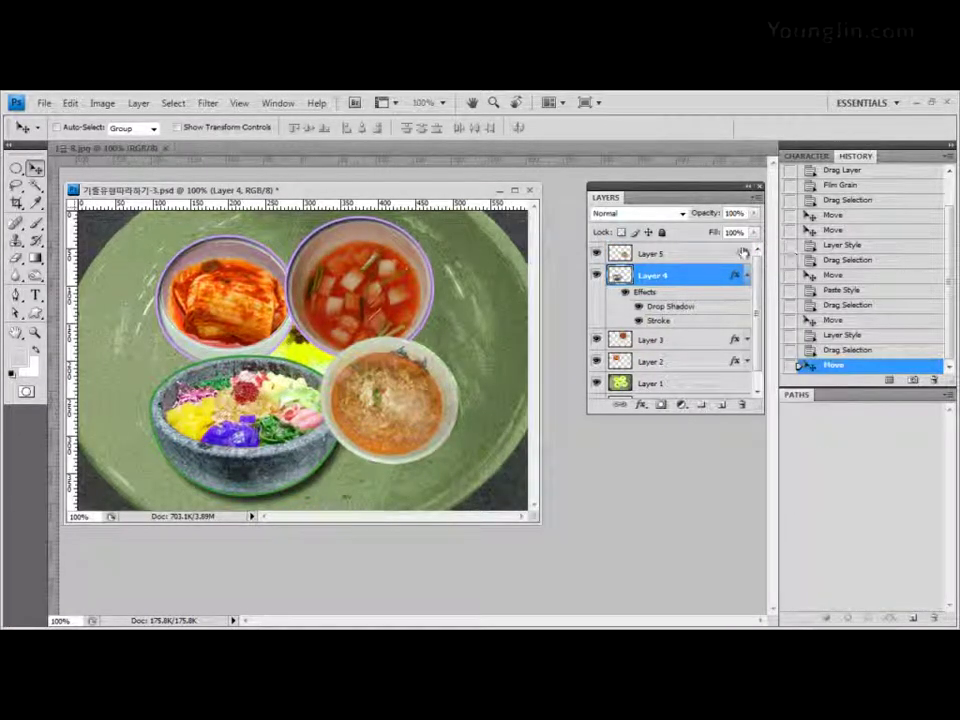
pyautogui.rightClick(742, 252)
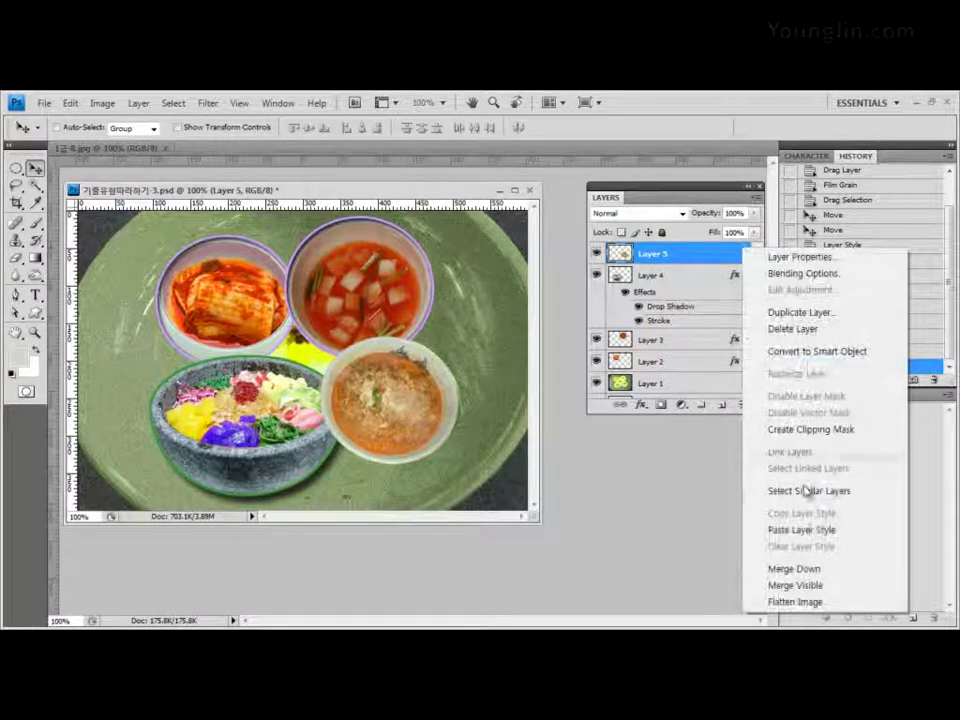
pyautogui.click(821, 532)
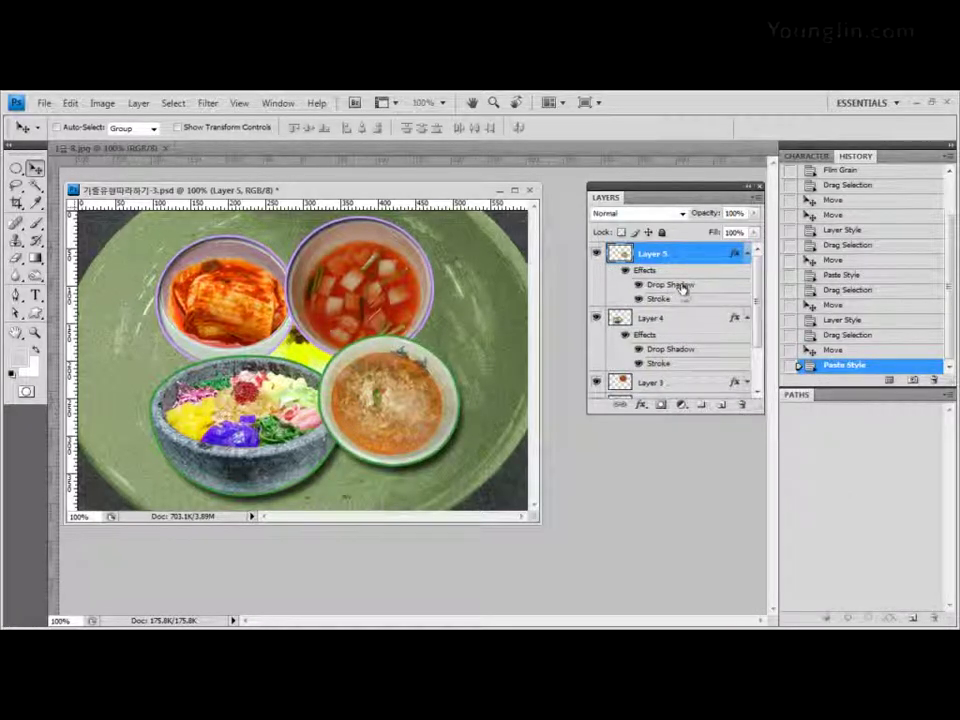
# Step: Add an Inner Shadow with the default settings to the soup bowl's layer, and collapse the effects lists of Layer 5 and Layer 4
pyautogui.click(641, 404)
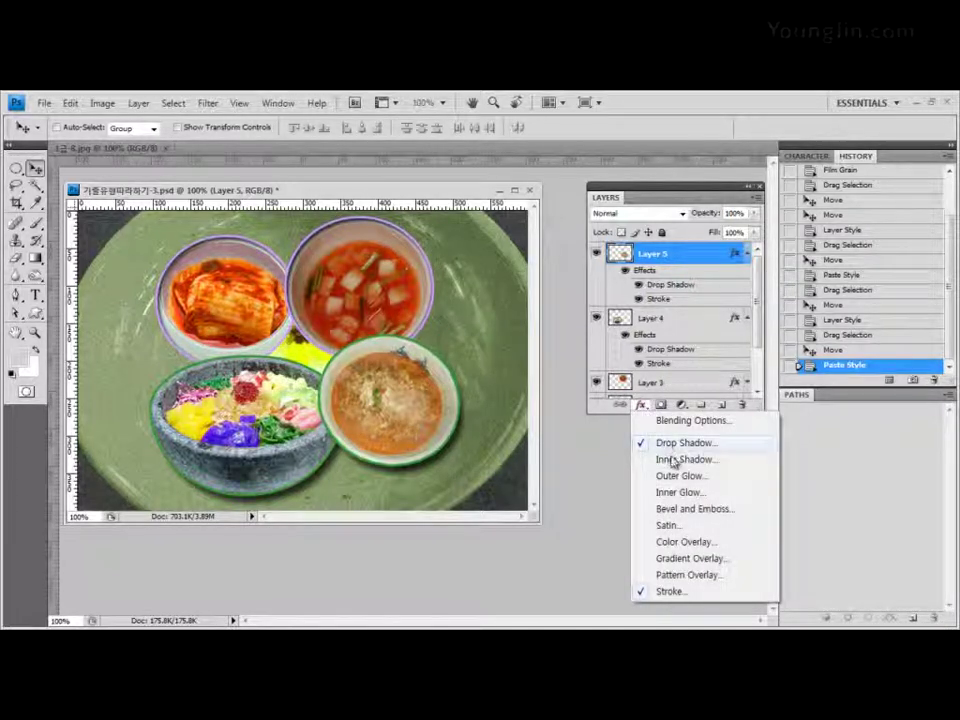
pyautogui.click(745, 292)
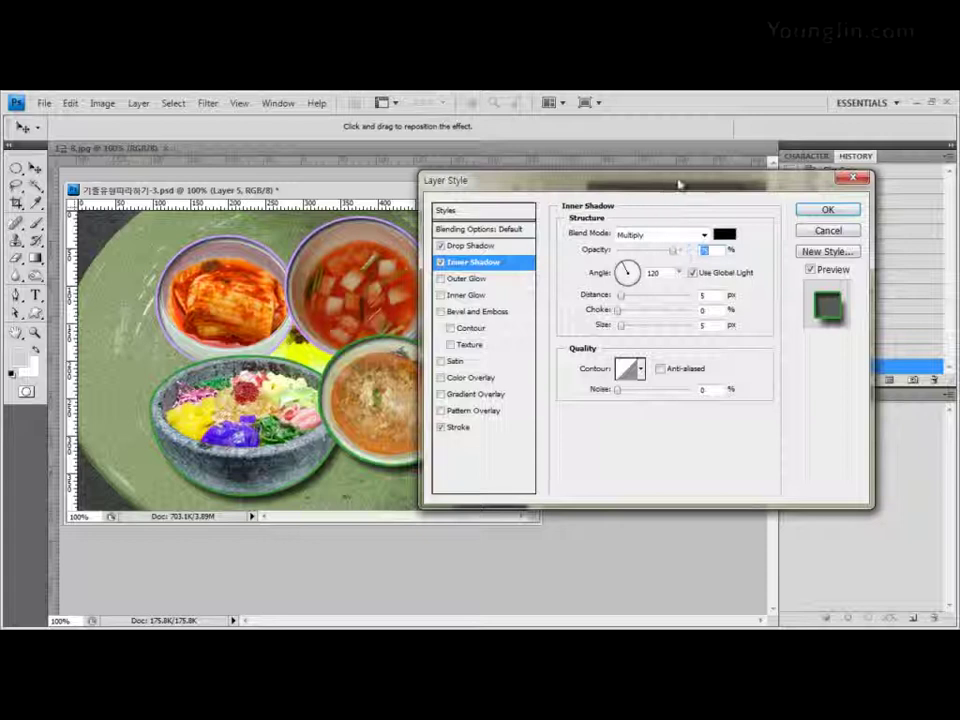
pyautogui.moveTo(670, 181); pyautogui.dragTo(714, 187)
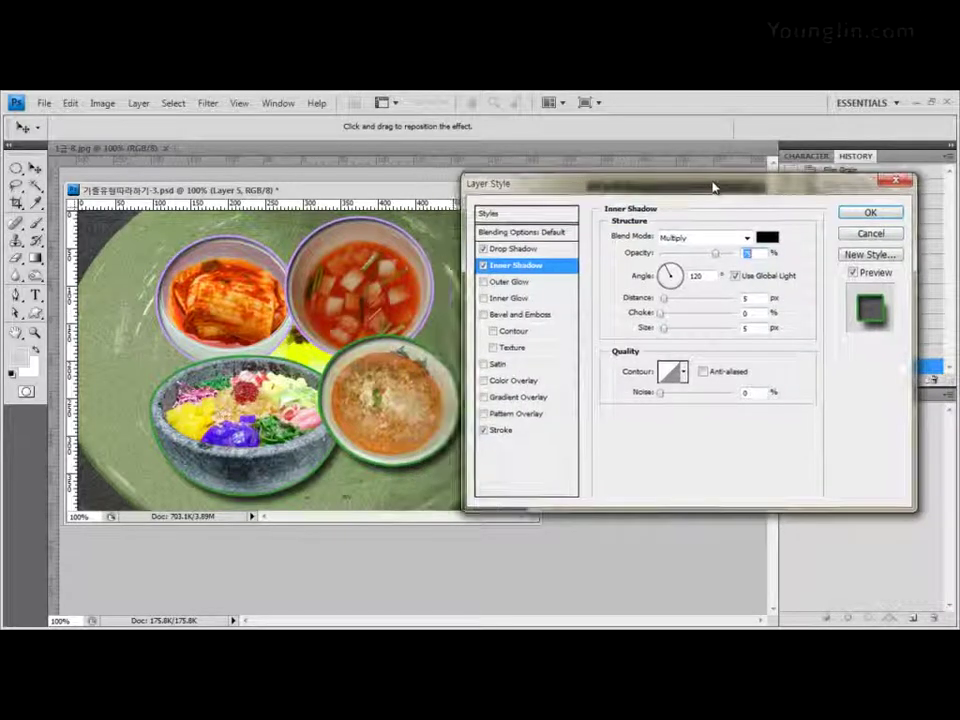
pyautogui.click(886, 215)
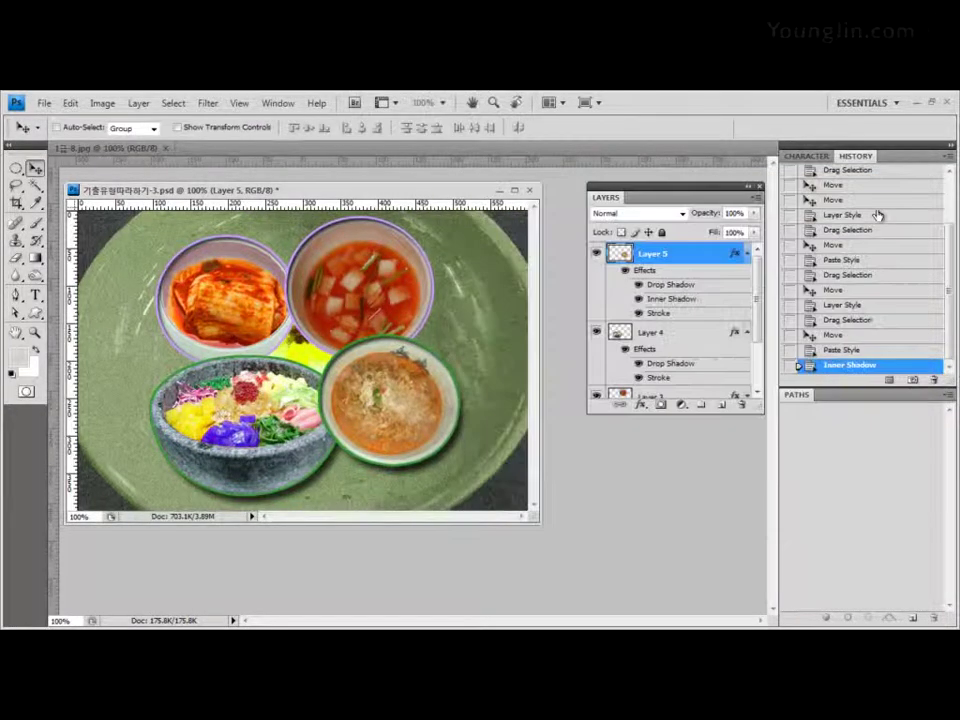
pyautogui.click(747, 253)
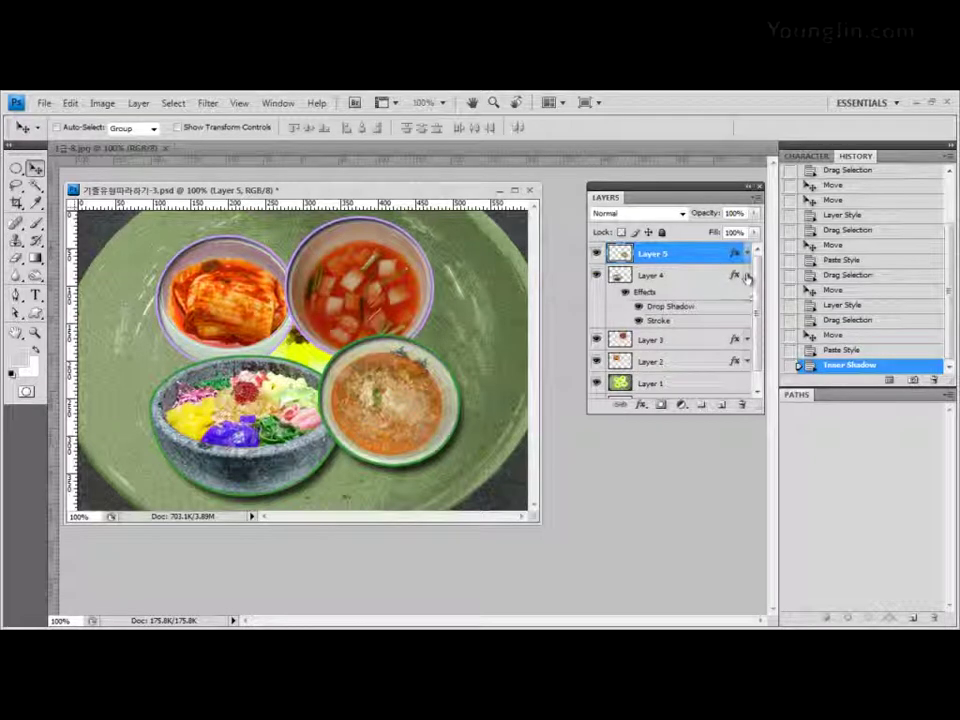
pyautogui.click(747, 276)
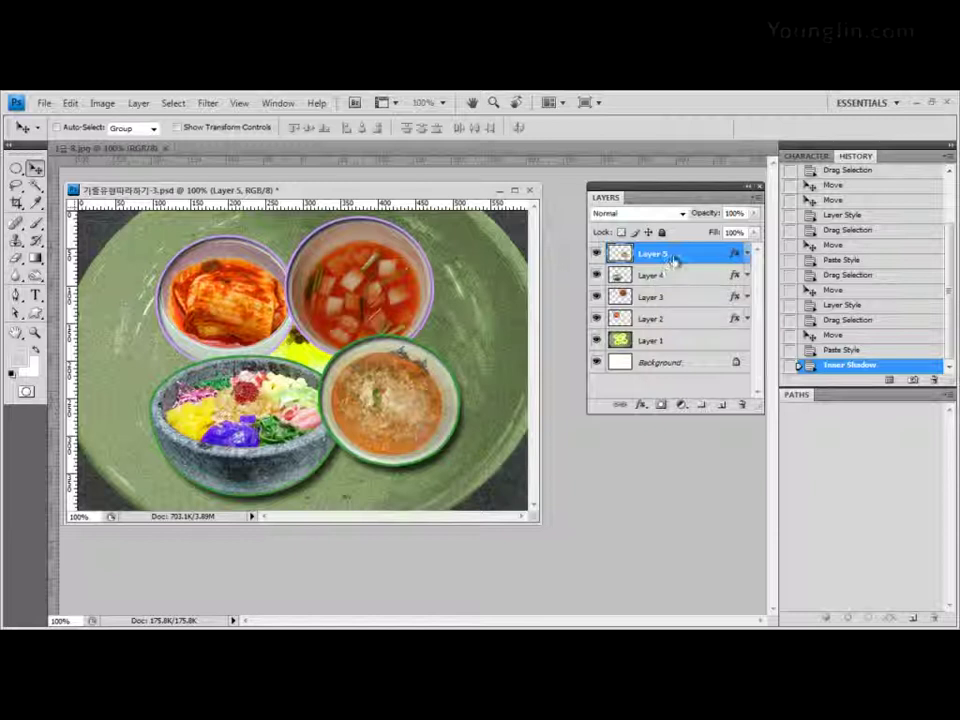
# Step: Try moving Layer 5 and Layer 4 in turn directly above Layer 1 in the stacking order, returning each to its place
pyautogui.moveTo(675, 257)
pyautogui.mouseDown()
pyautogui.moveTo(675, 331)
pyautogui.moveTo(672, 259)
pyautogui.mouseUp()
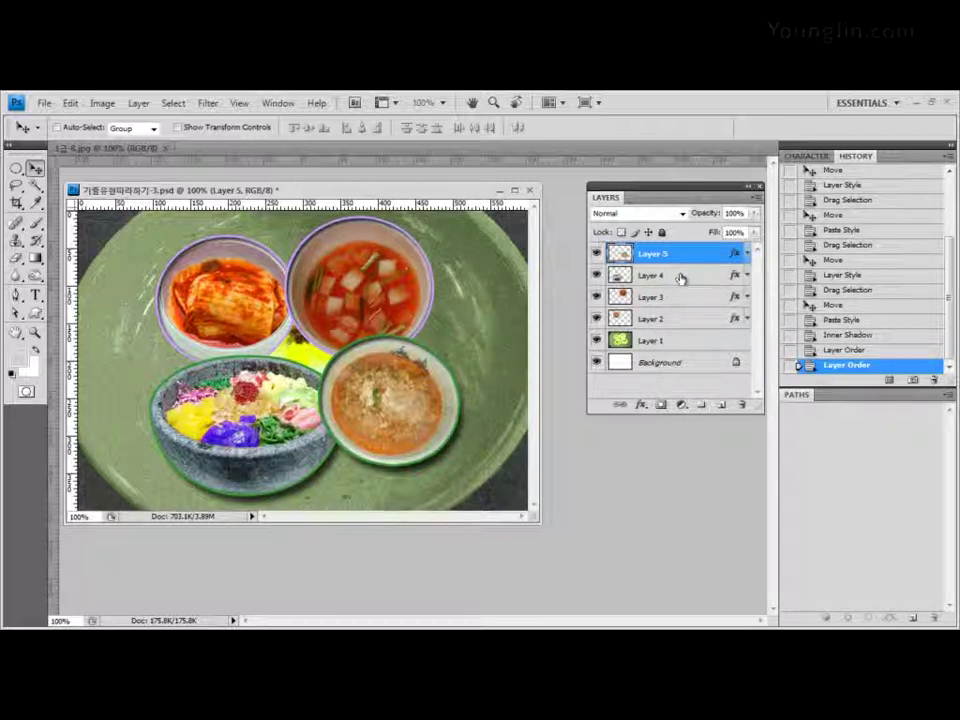
pyautogui.moveTo(680, 278); pyautogui.dragTo(680, 334)
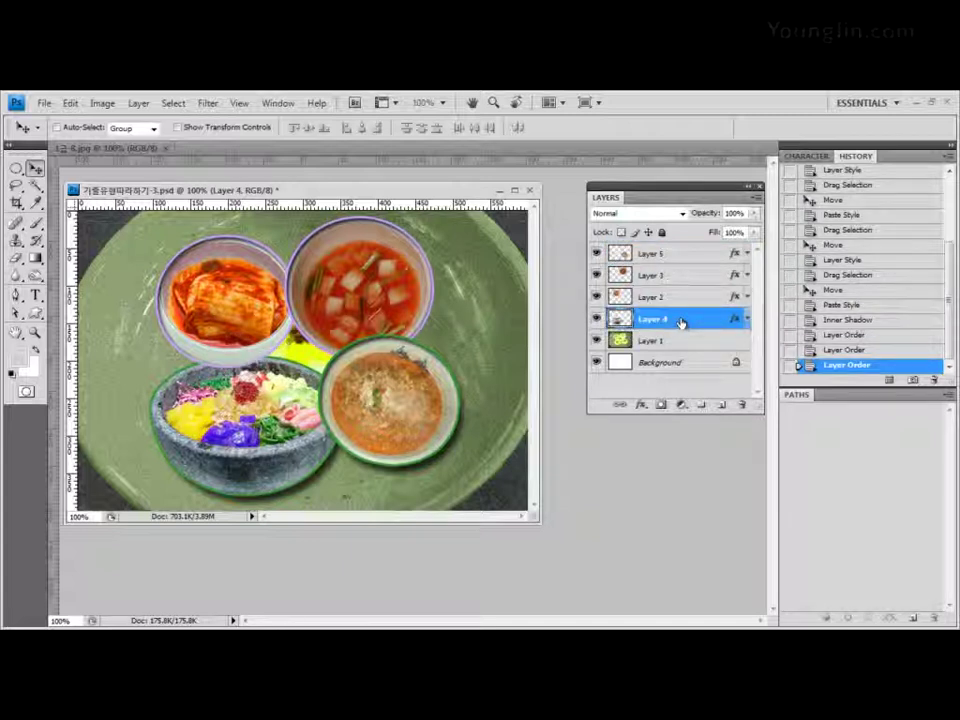
pyautogui.moveTo(680, 322); pyautogui.dragTo(681, 264)
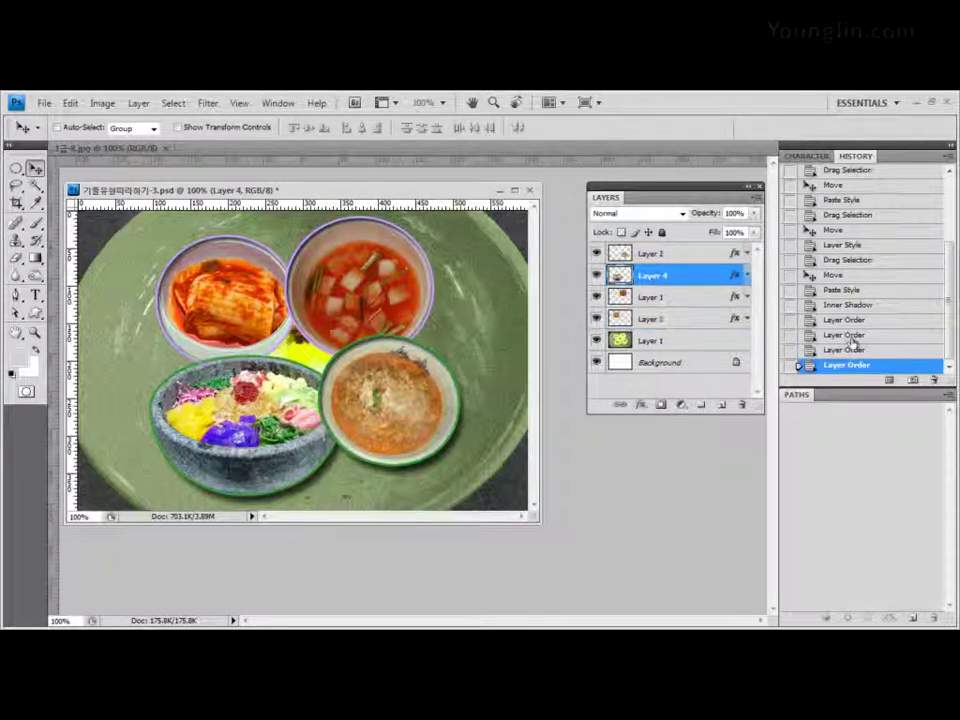
# Step: Undo all the layer order changes by stepping the history back to the Inner Shadow state
pyautogui.click(872, 350)
pyautogui.click(873, 336)
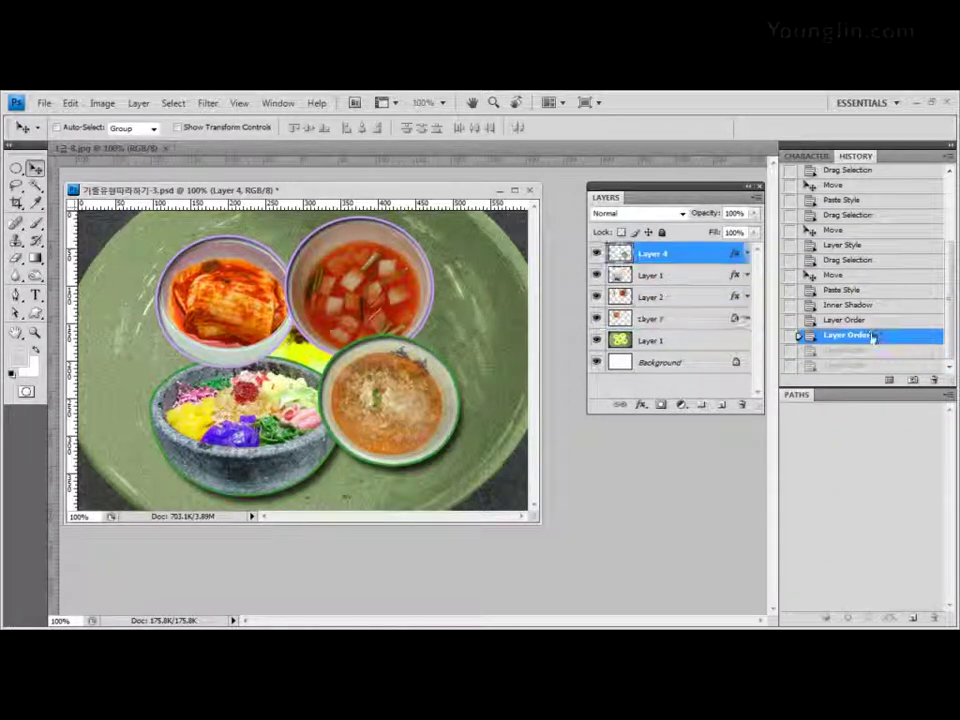
pyautogui.click(870, 322)
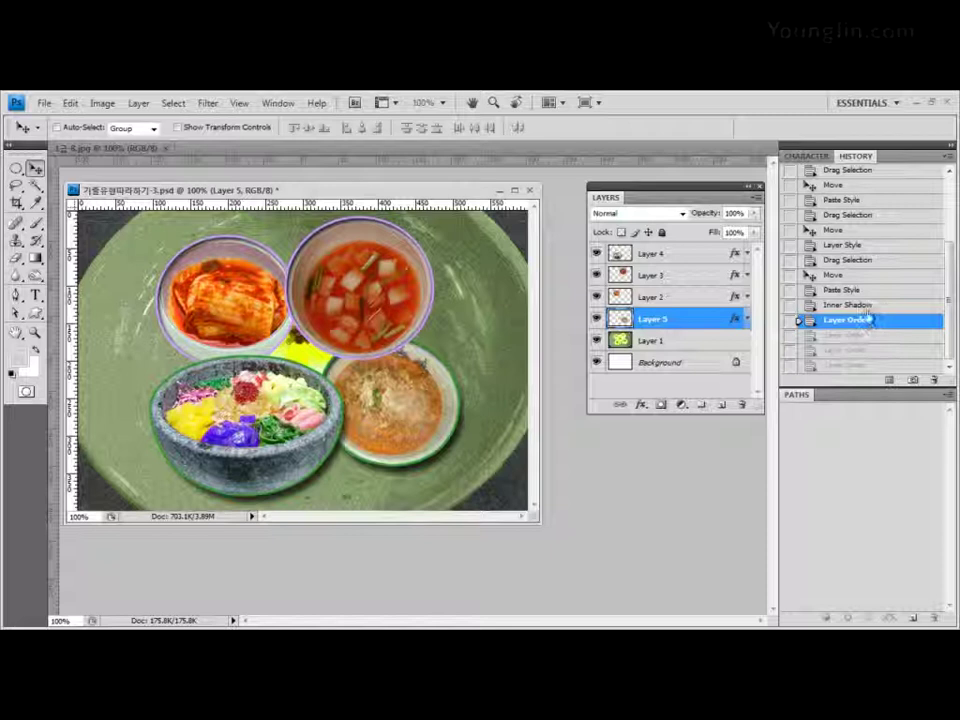
pyautogui.click(867, 307)
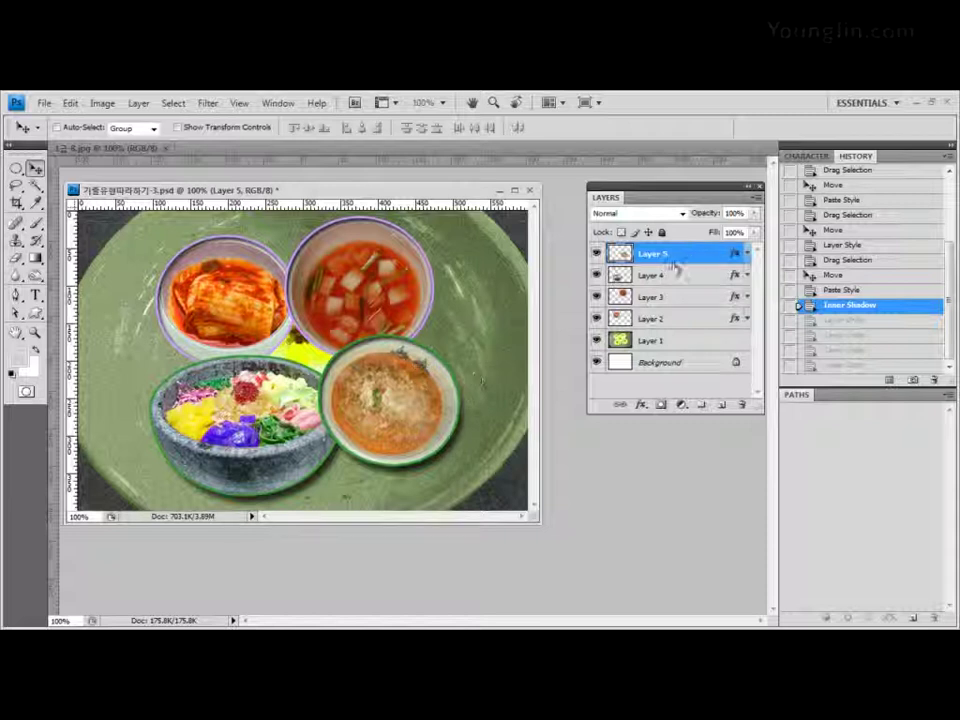
pyautogui.moveTo(685, 257)
pyautogui.mouseDown()
pyautogui.moveTo(686, 300)
pyautogui.moveTo(690, 255)
pyautogui.mouseUp()
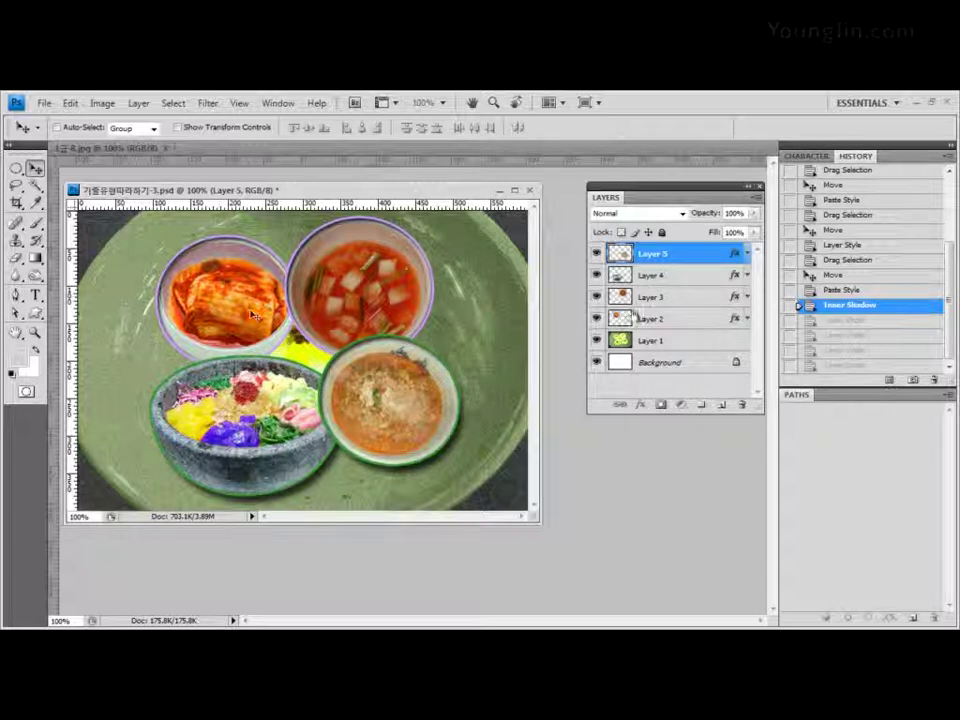
# Step: Rename Layer 2, the cabbage kimchi bowl's layer, as 배추김치
pyautogui.doubleClick(651, 318)
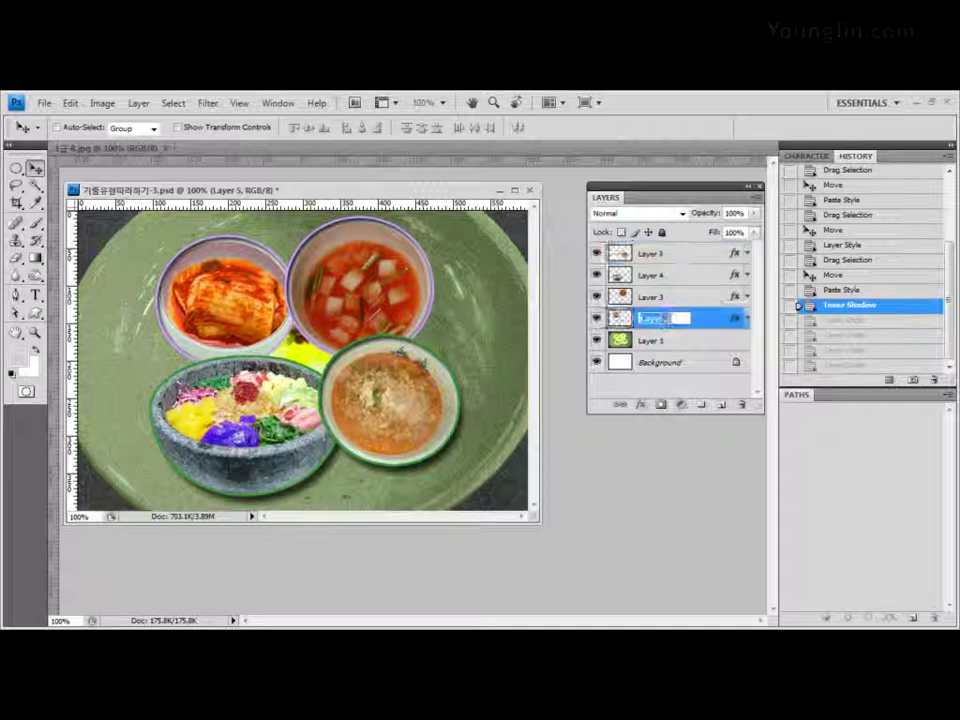
pyautogui.write('ㄱ')
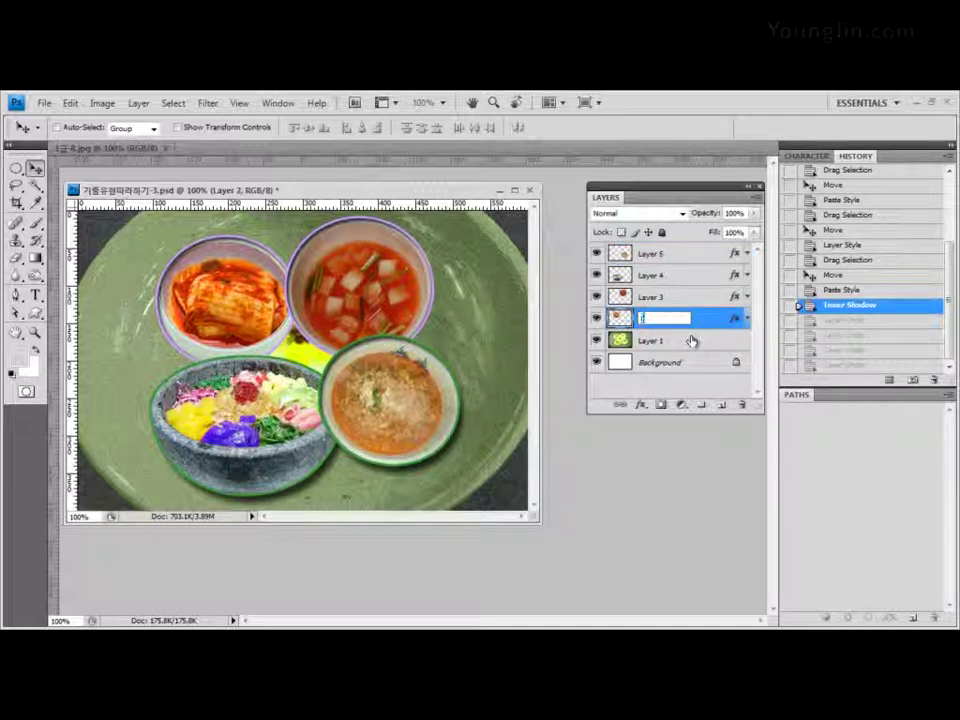
pyautogui.write('ㅣㅁ')
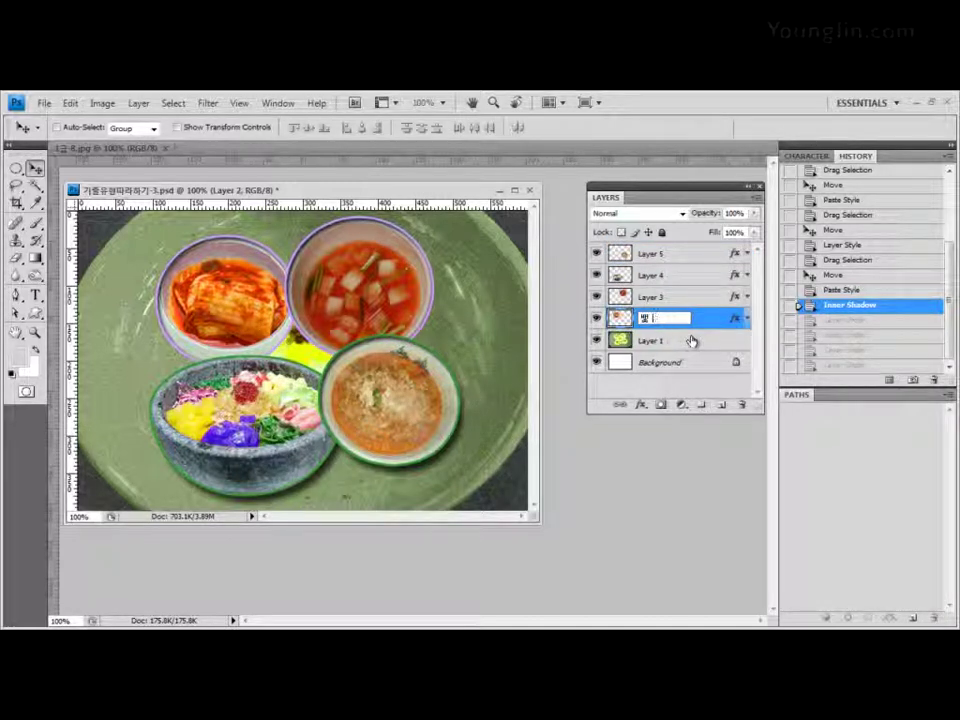
pyautogui.write('추김ㅊ')
pyautogui.press('Return')
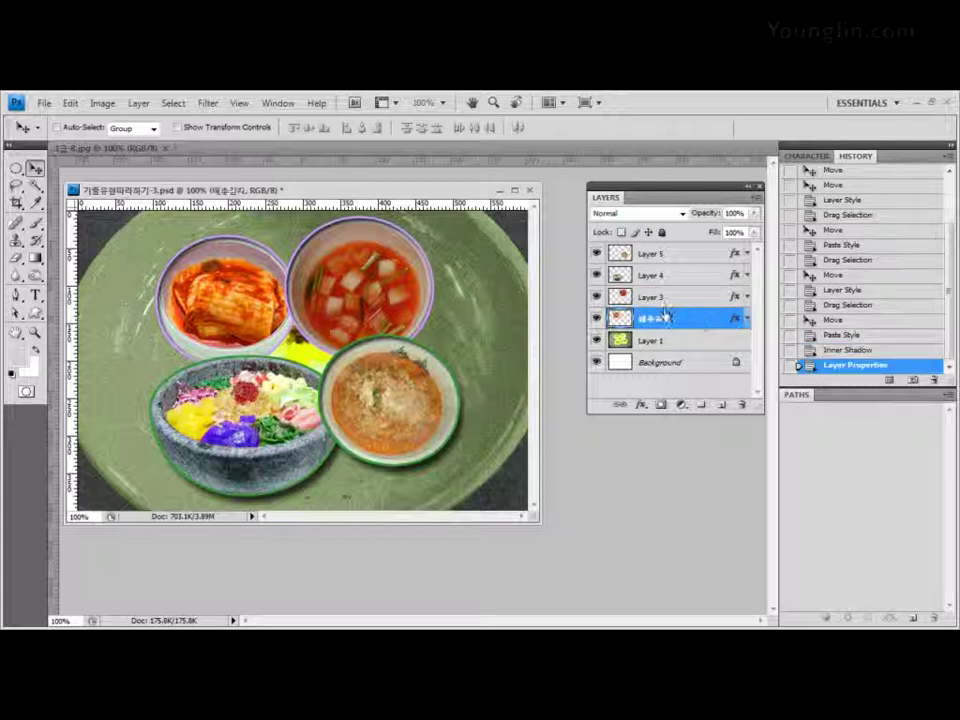
# Step: Rename Layer 3, the water kimchi bowl's layer, as 물김치
pyautogui.doubleClick(659, 298)
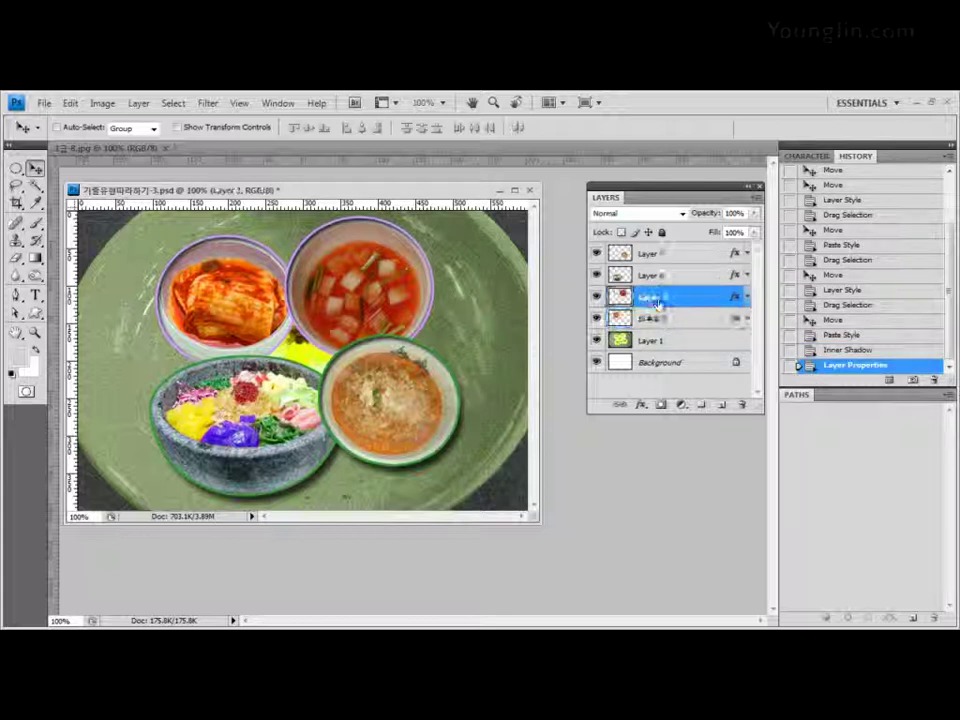
pyautogui.write('ㄷㅜㄹ김치')
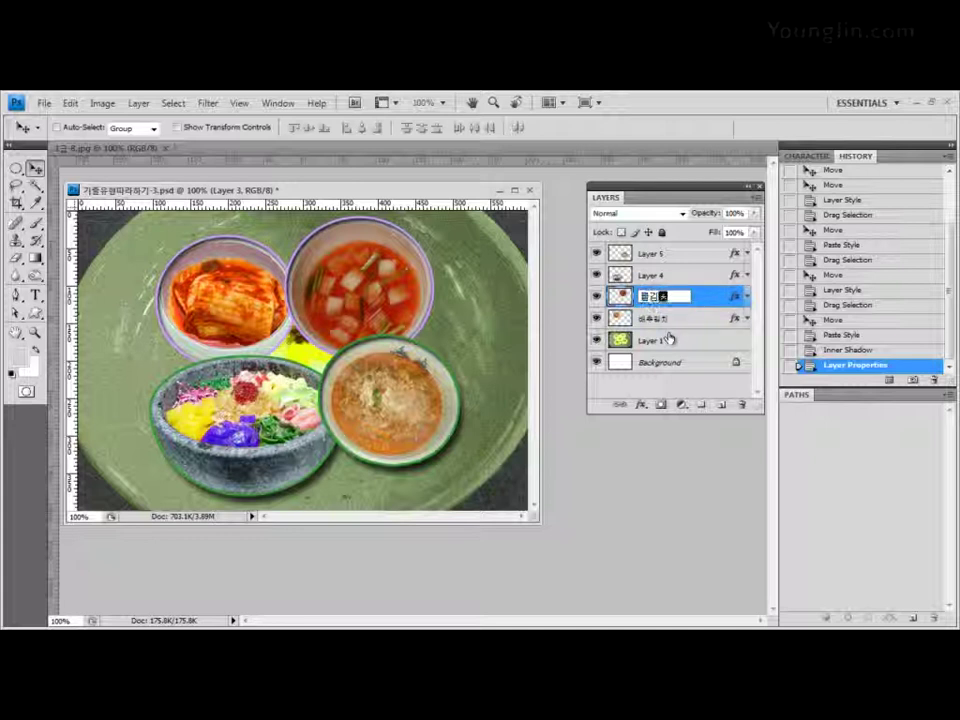
pyautogui.press('Return')
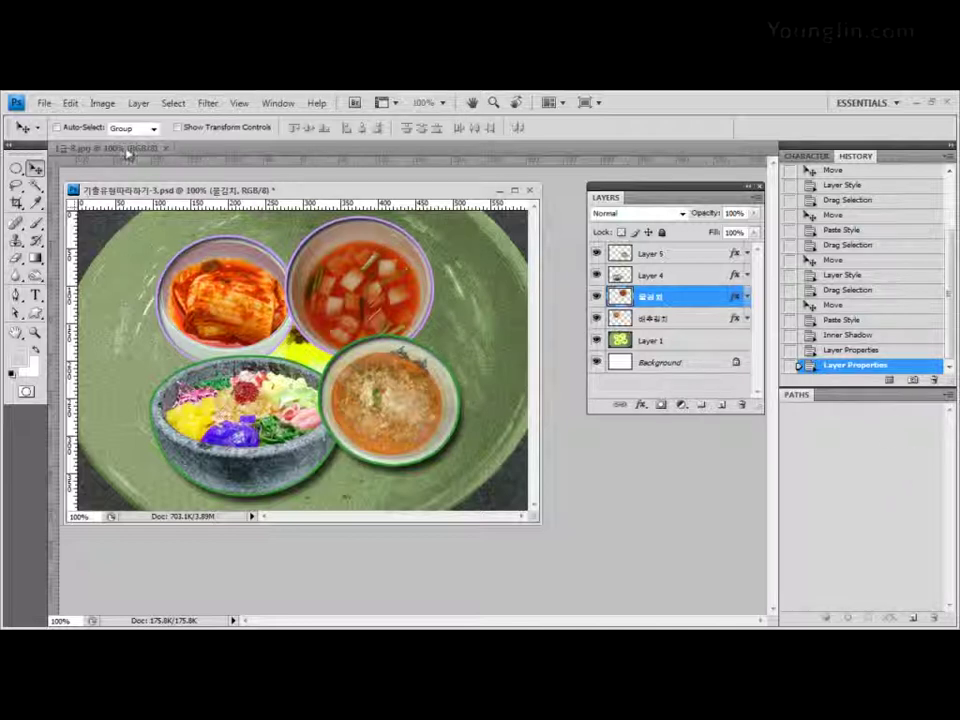
# Step: Select the black stew pot in 1급-8.jpg by picking the white background and its shadow with the Magic Wand, then inverting the selection
pyautogui.moveTo(127, 150); pyautogui.dragTo(403, 372)
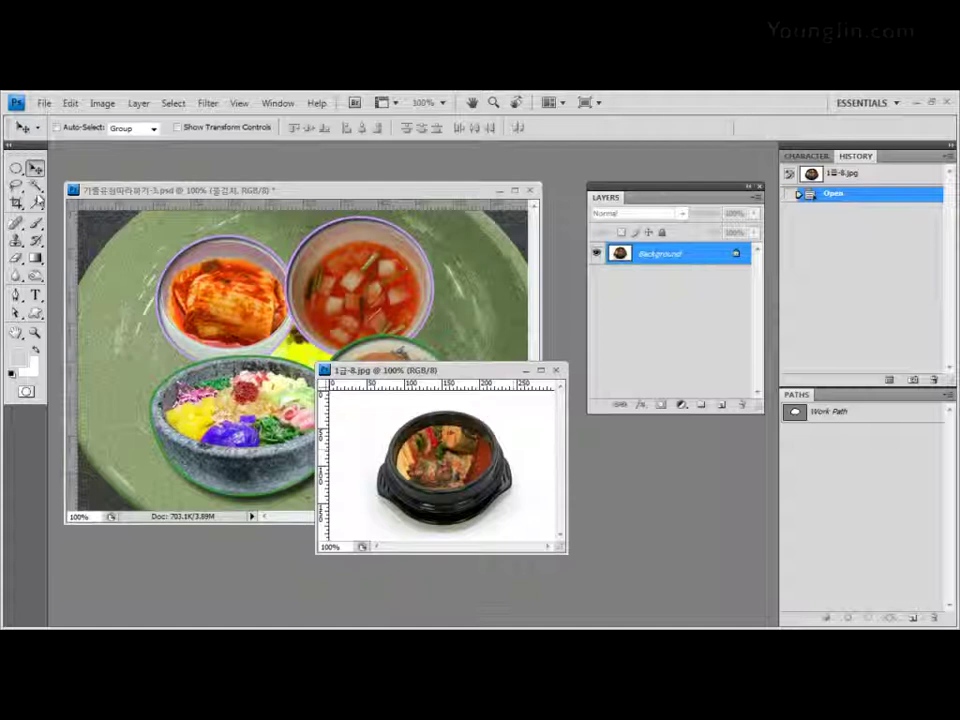
pyautogui.press('w')
pyautogui.click(388, 407)
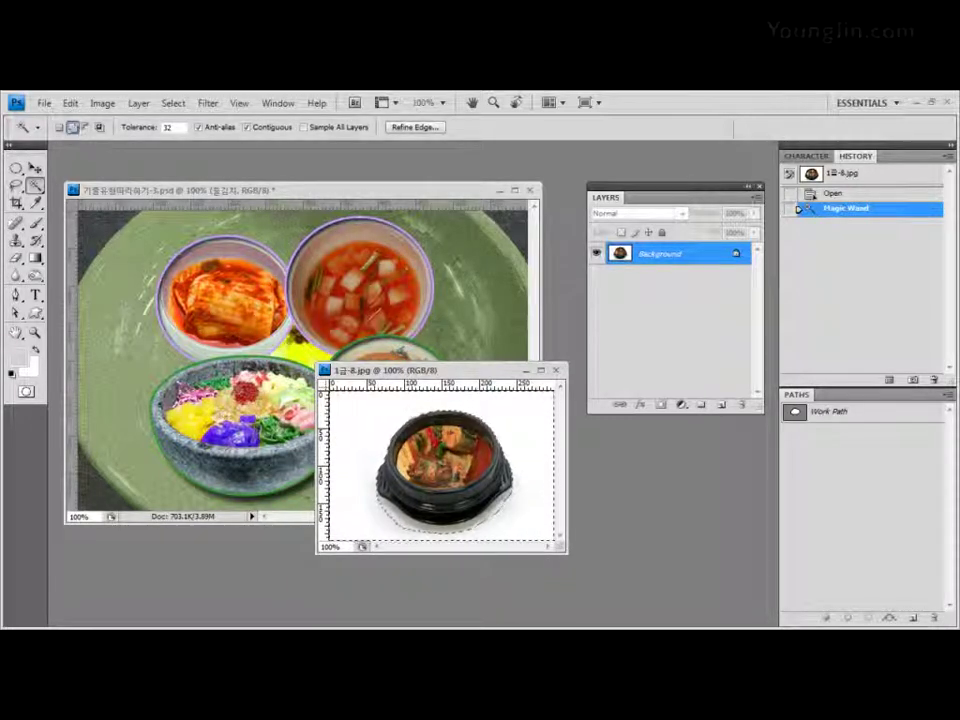
pyautogui.click(446, 532)
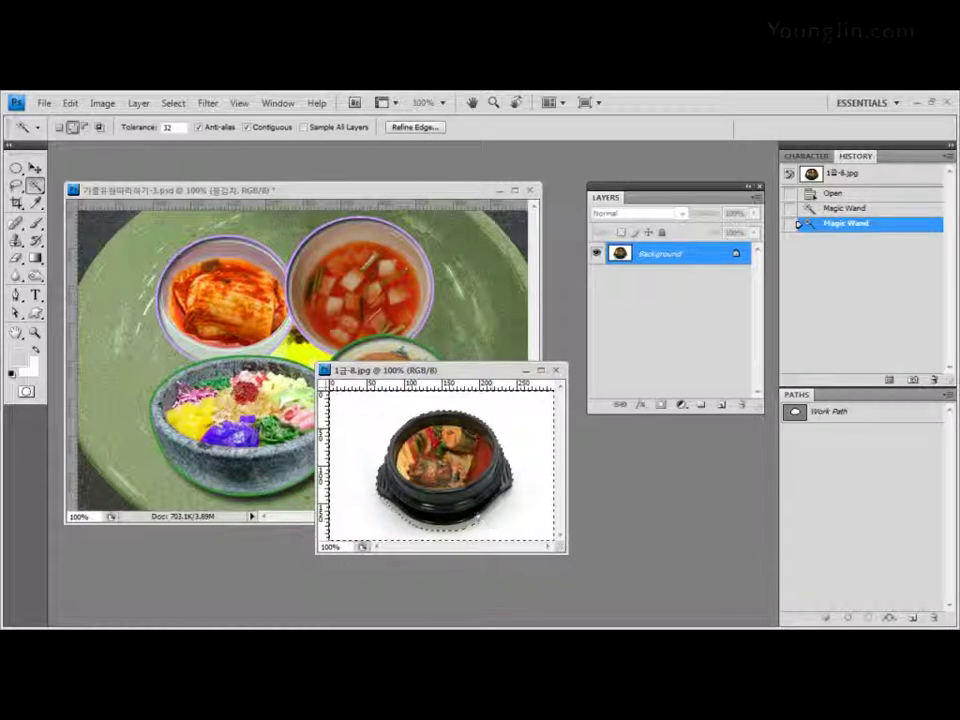
pyautogui.click(452, 533)
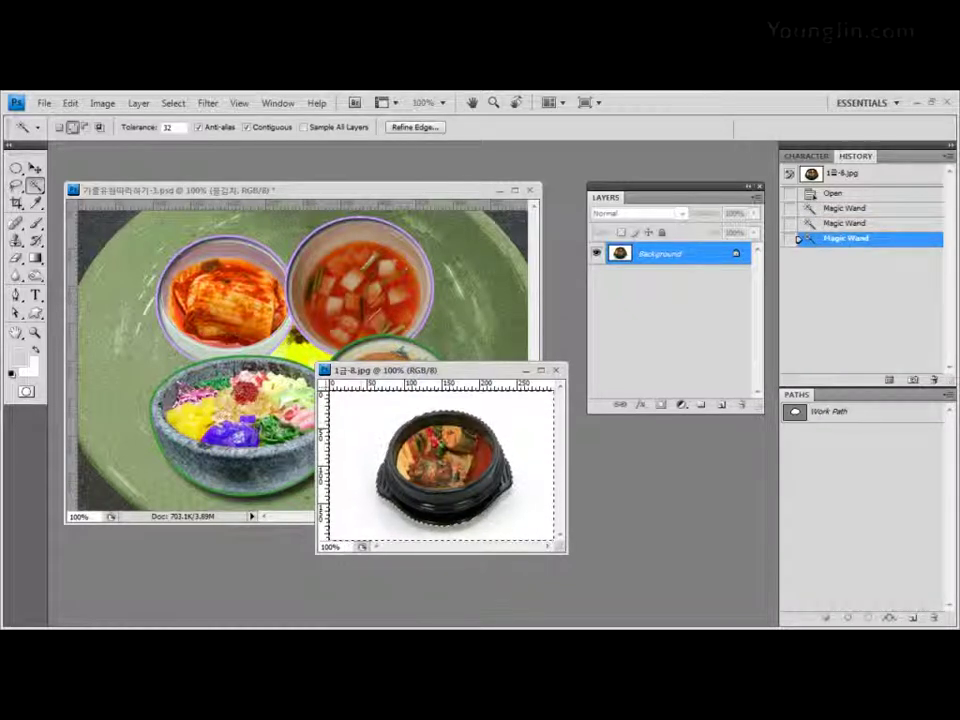
pyautogui.click(507, 500)
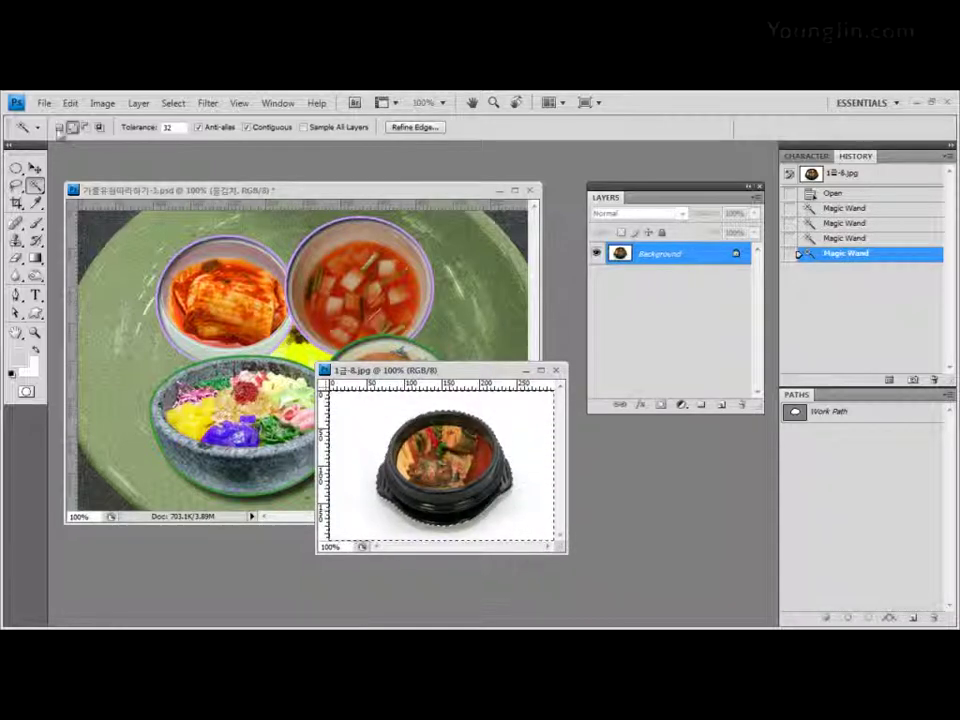
pyautogui.click(186, 108)
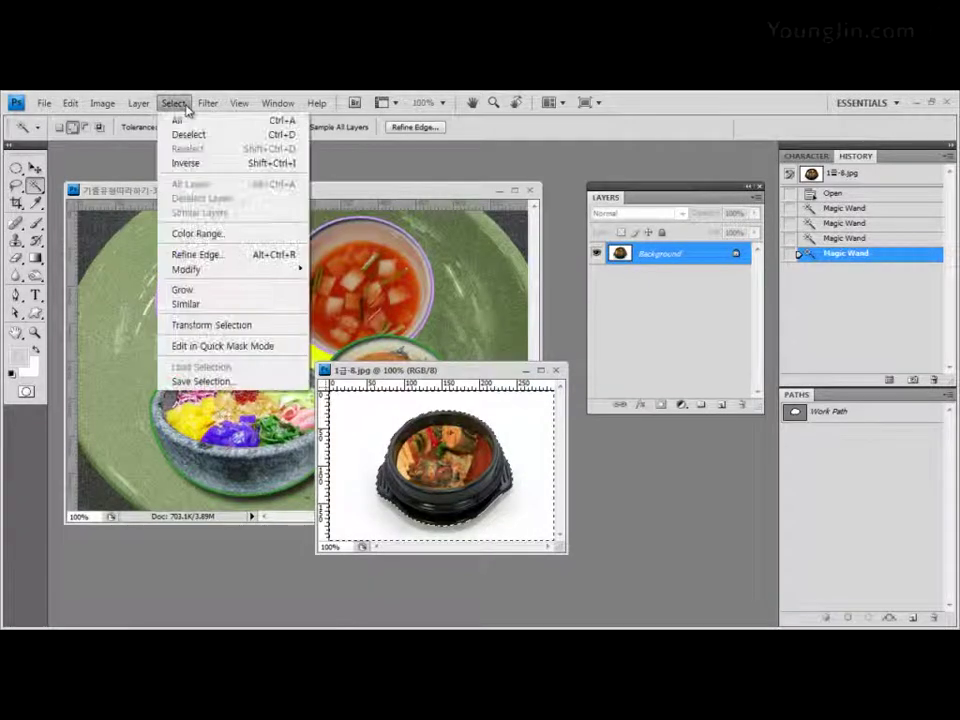
pyautogui.click(203, 161)
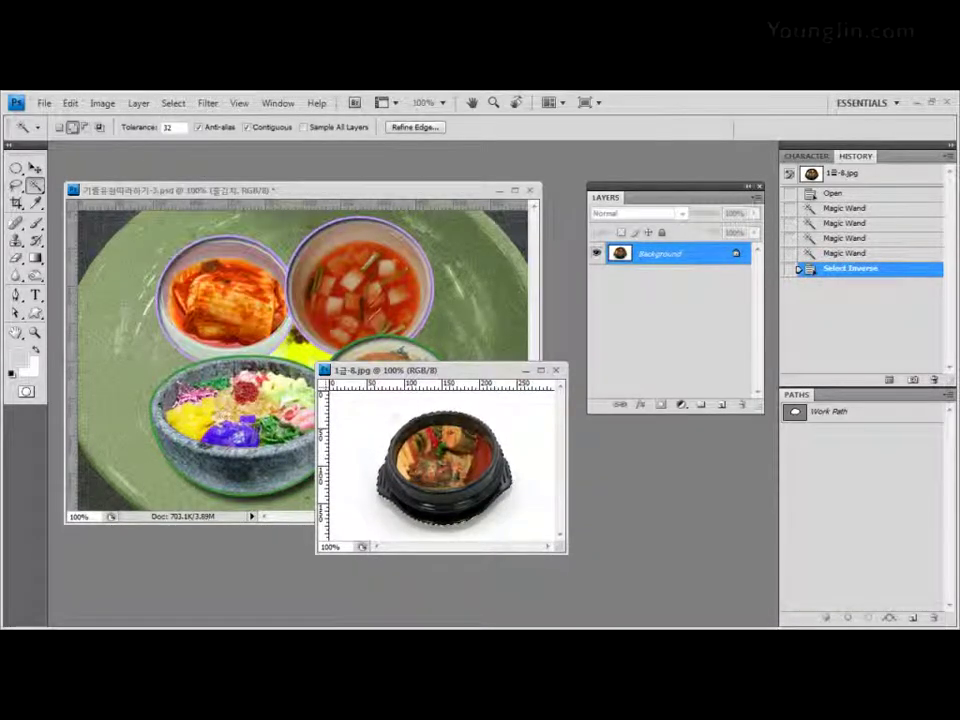
# Step: Copy the selected stew pot into 기출유형따라하기-3.psd as the topmost layer, placed in the middle of the four bowls
pyautogui.click(35, 168)
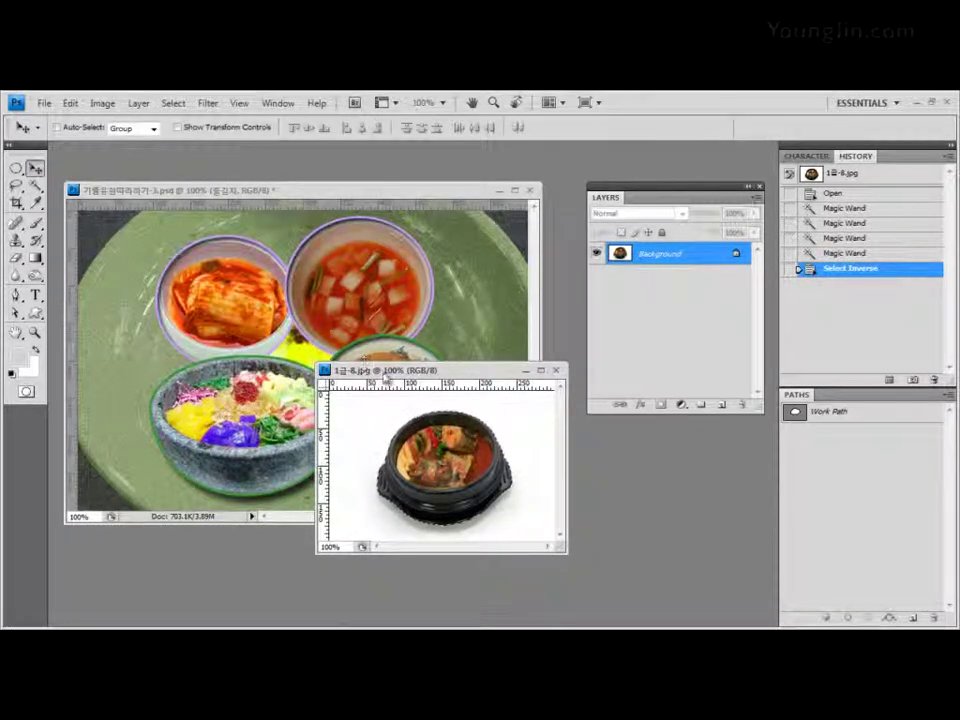
pyautogui.moveTo(386, 374); pyautogui.dragTo(412, 374)
pyautogui.click(311, 366)
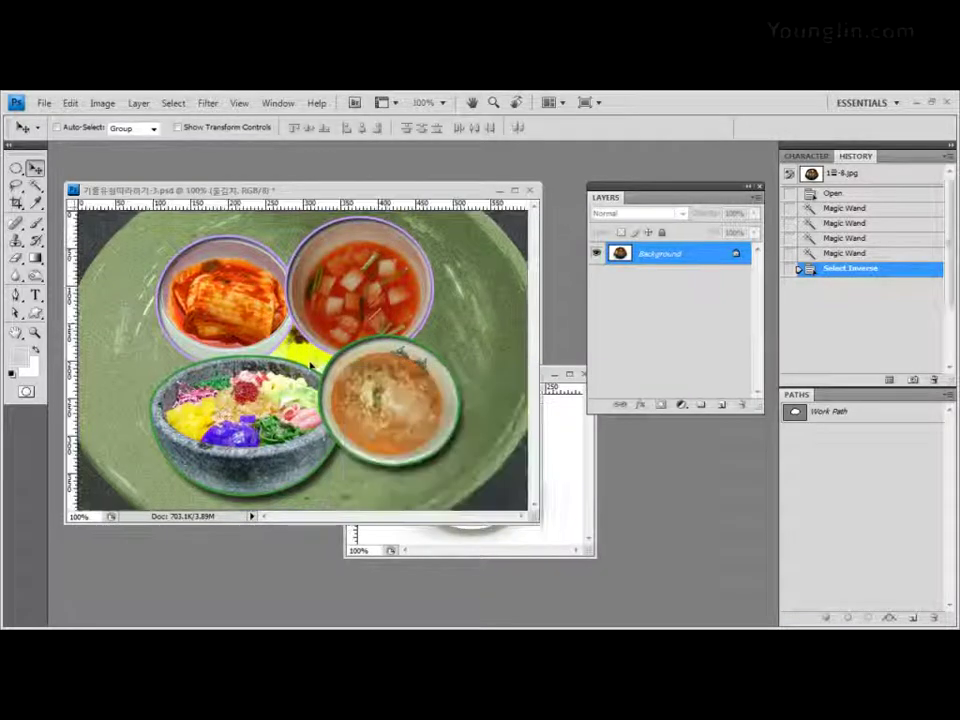
pyautogui.moveTo(311, 366); pyautogui.dragTo(253, 285)
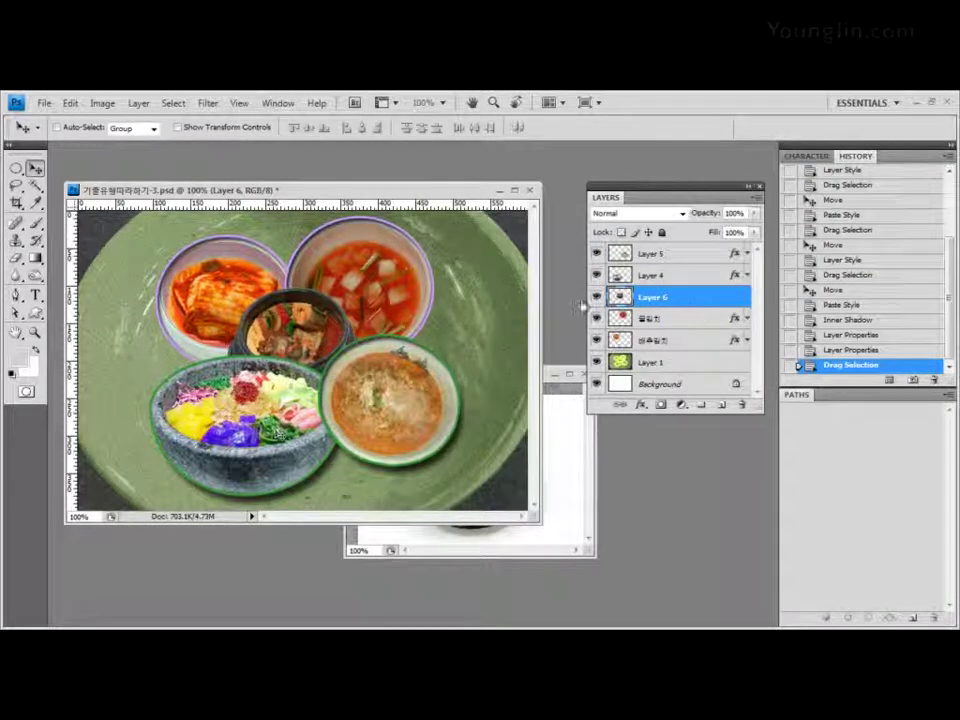
pyautogui.moveTo(655, 298); pyautogui.dragTo(673, 251)
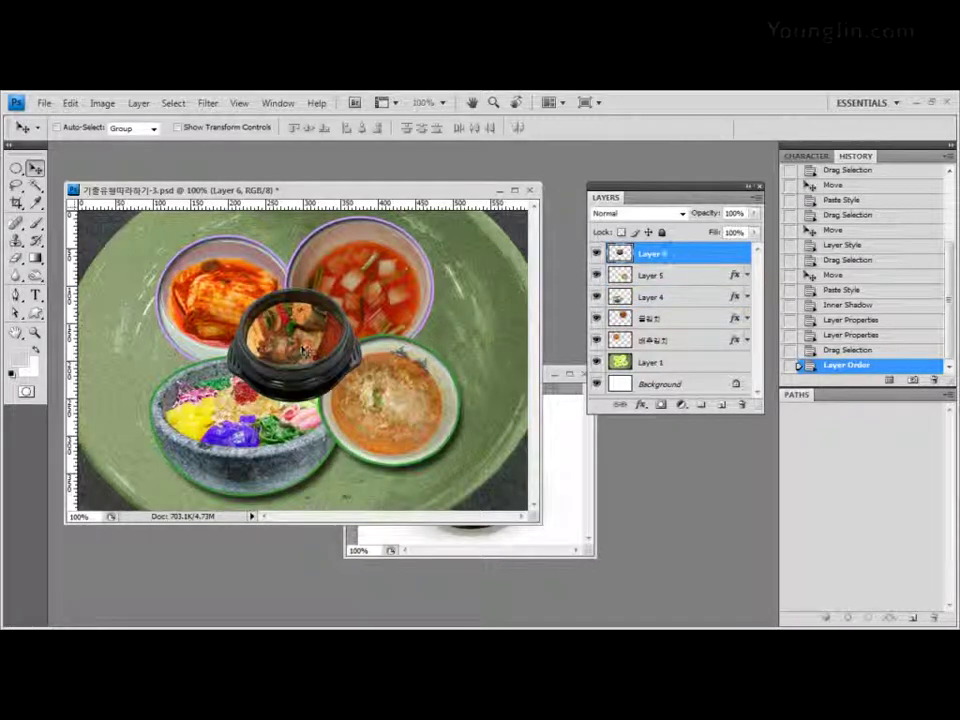
pyautogui.moveTo(303, 350); pyautogui.dragTo(323, 365)
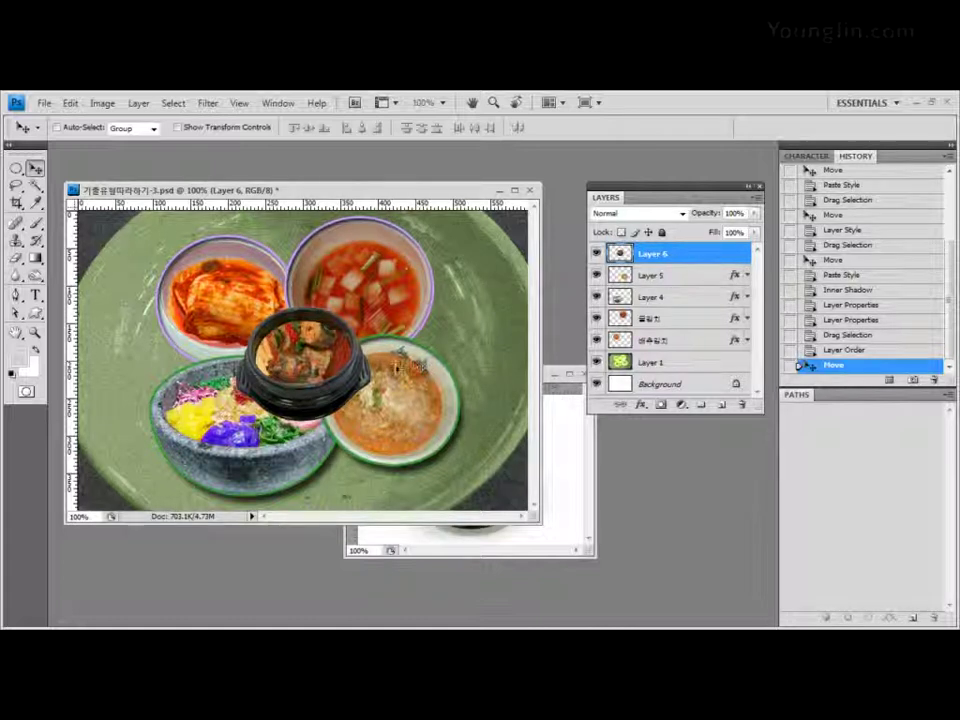
# Step: Enlarge the stew pot proportionally to about 149.5% with Free Transform, keeping it centred over the four bowls
pyautogui.hotkey('ctrl', 't')
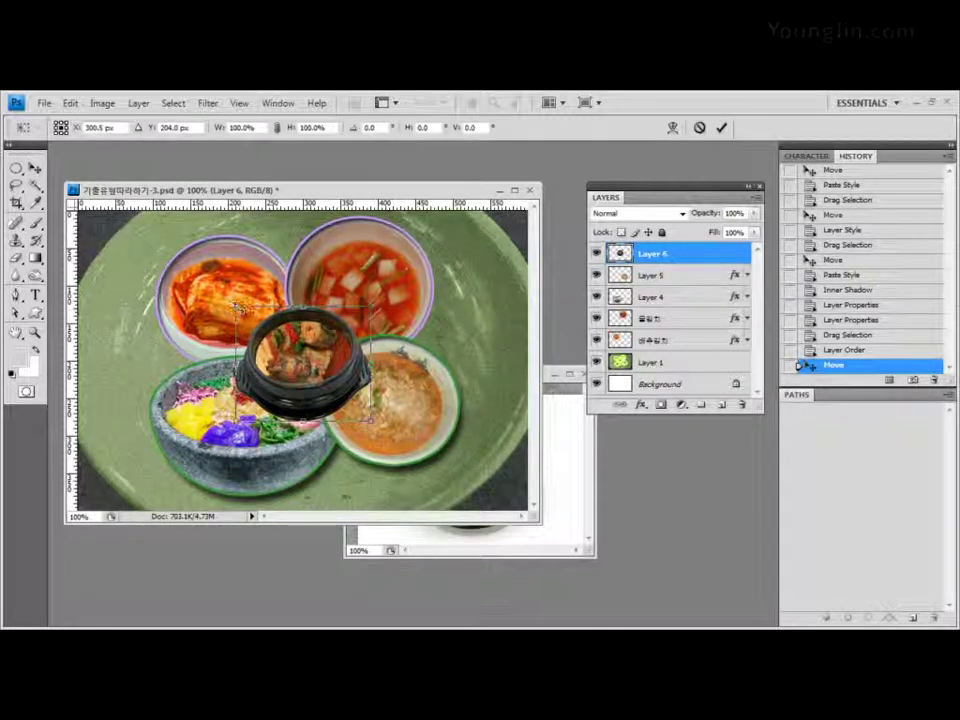
pyautogui.moveTo(237, 307); pyautogui.dragTo(219, 292)
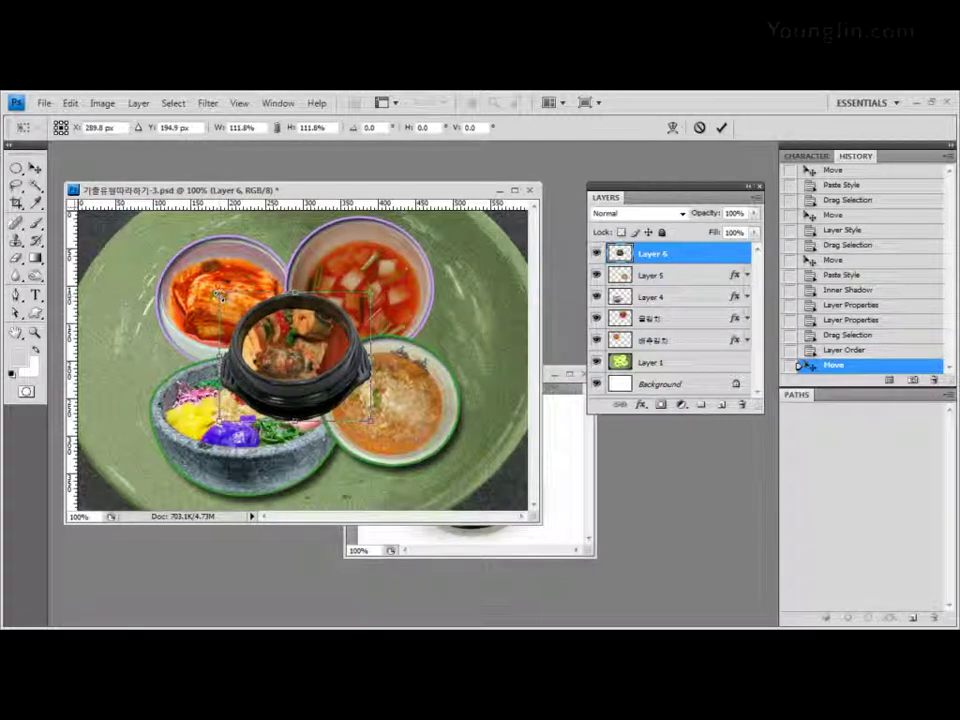
pyautogui.moveTo(369, 419); pyautogui.dragTo(358, 385)
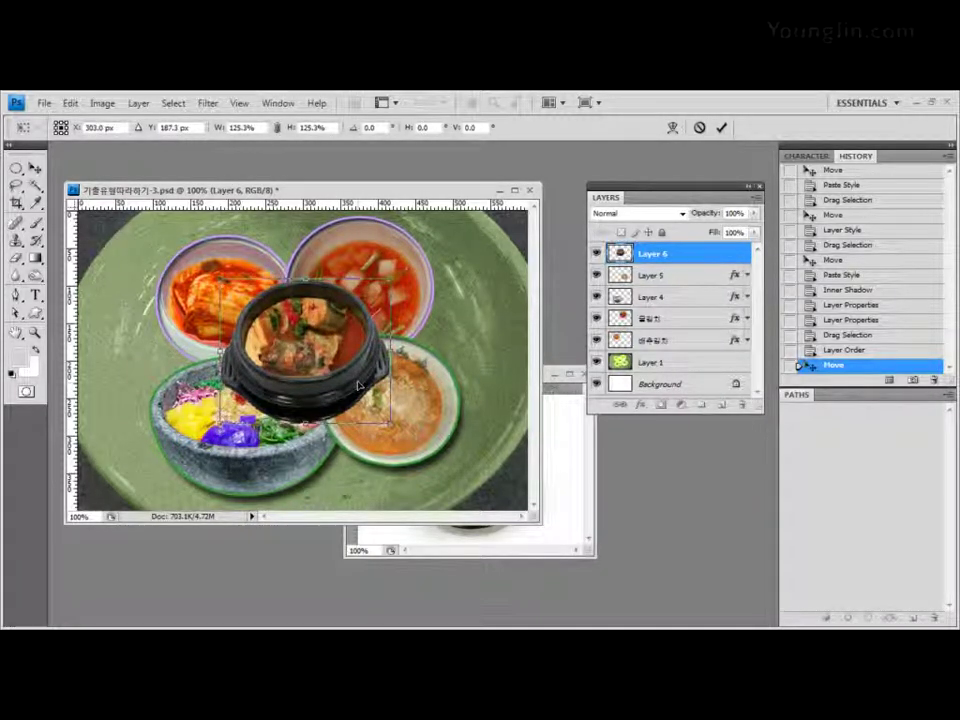
pyautogui.moveTo(219, 424); pyautogui.dragTo(210, 434)
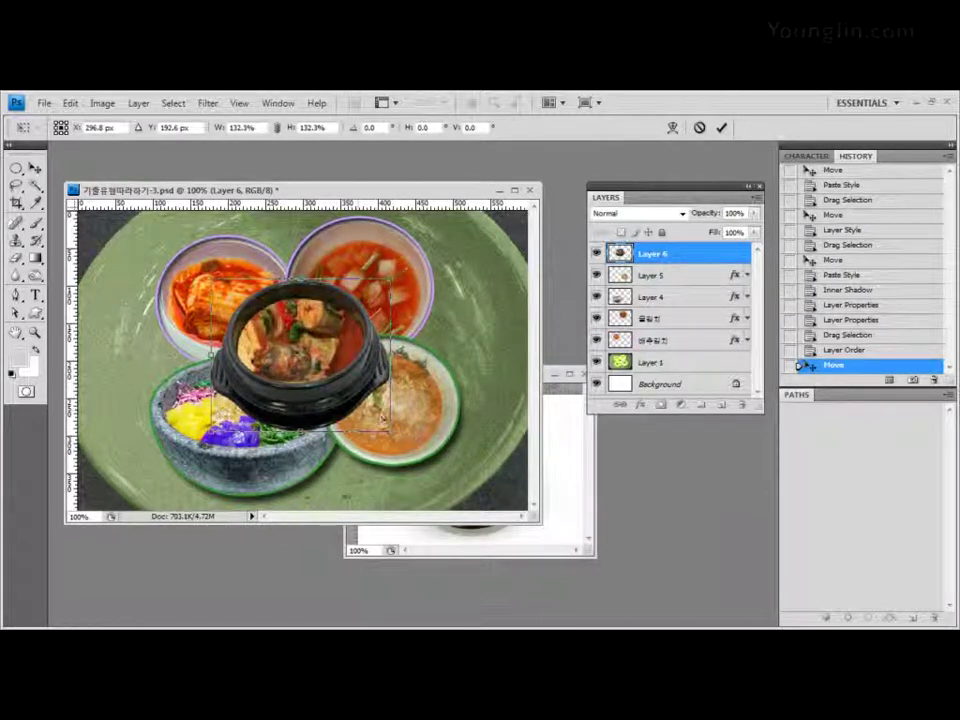
pyautogui.moveTo(390, 430); pyautogui.dragTo(400, 439)
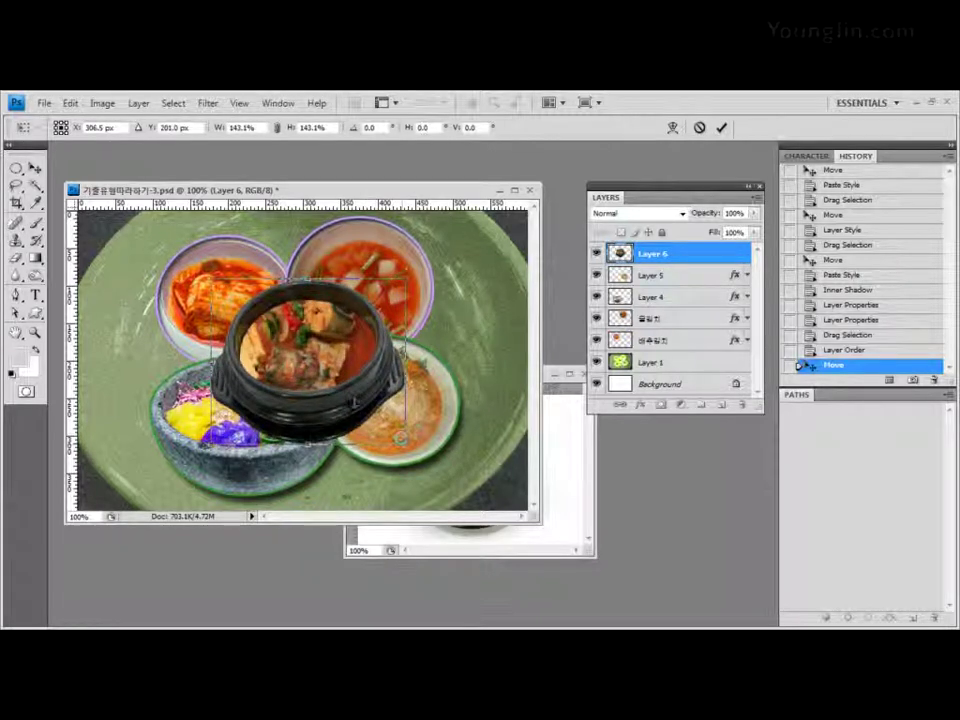
pyautogui.moveTo(359, 405); pyautogui.dragTo(353, 401)
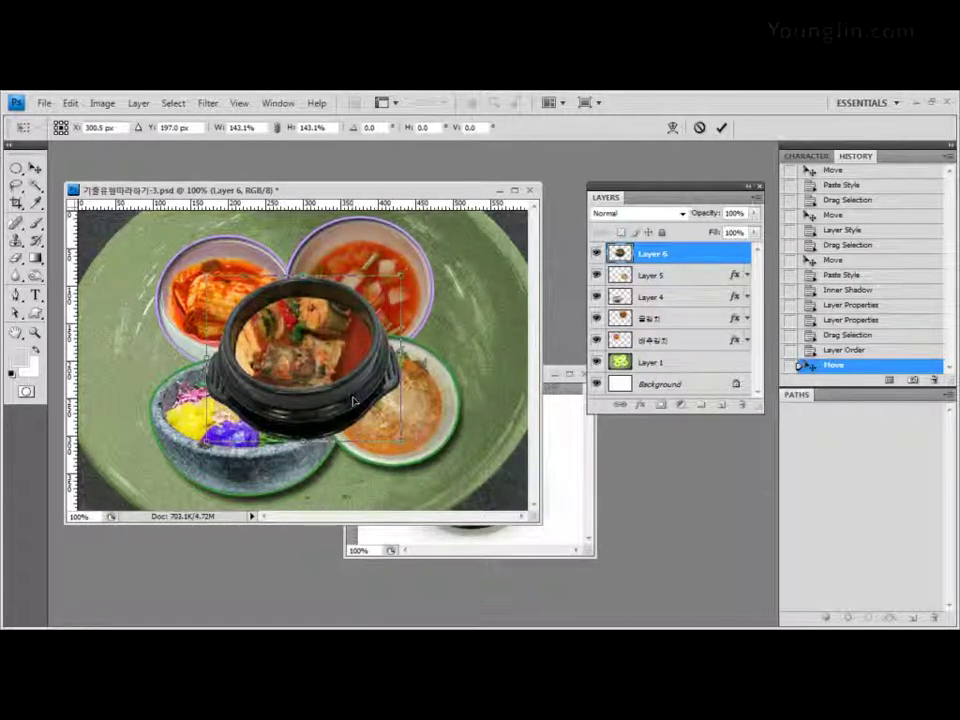
pyautogui.moveTo(400, 275); pyautogui.dragTo(408, 265)
pyautogui.moveTo(341, 347); pyautogui.dragTo(340, 350)
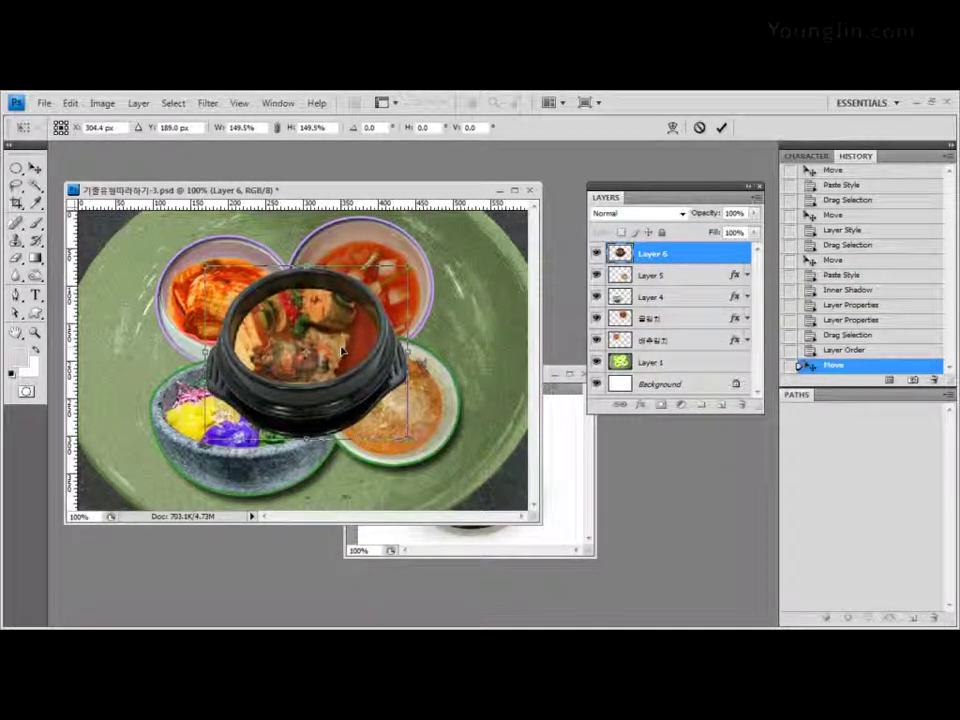
pyautogui.press('Return')
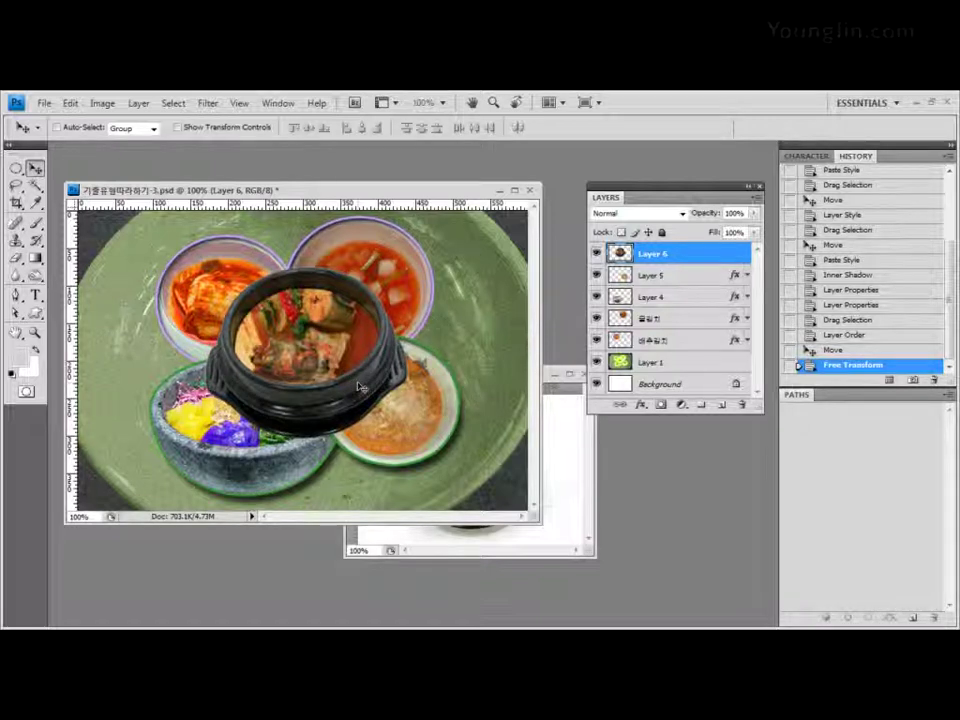
# Step: Add a Drop Shadow to the stew pot's layer with slightly increased distance and size
pyautogui.click(641, 404)
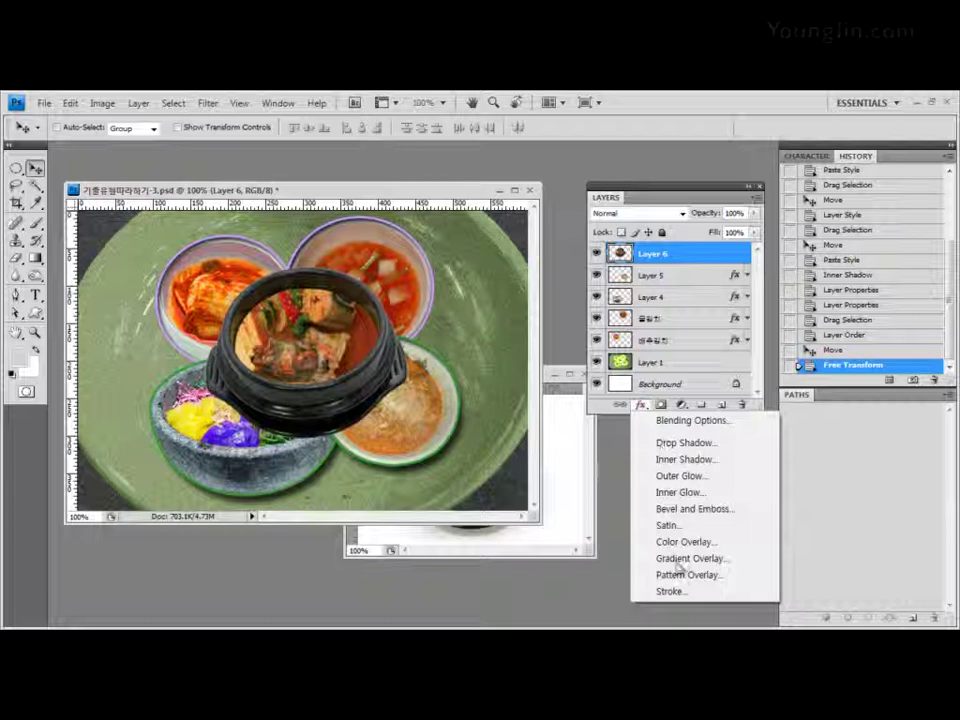
pyautogui.click(686, 443)
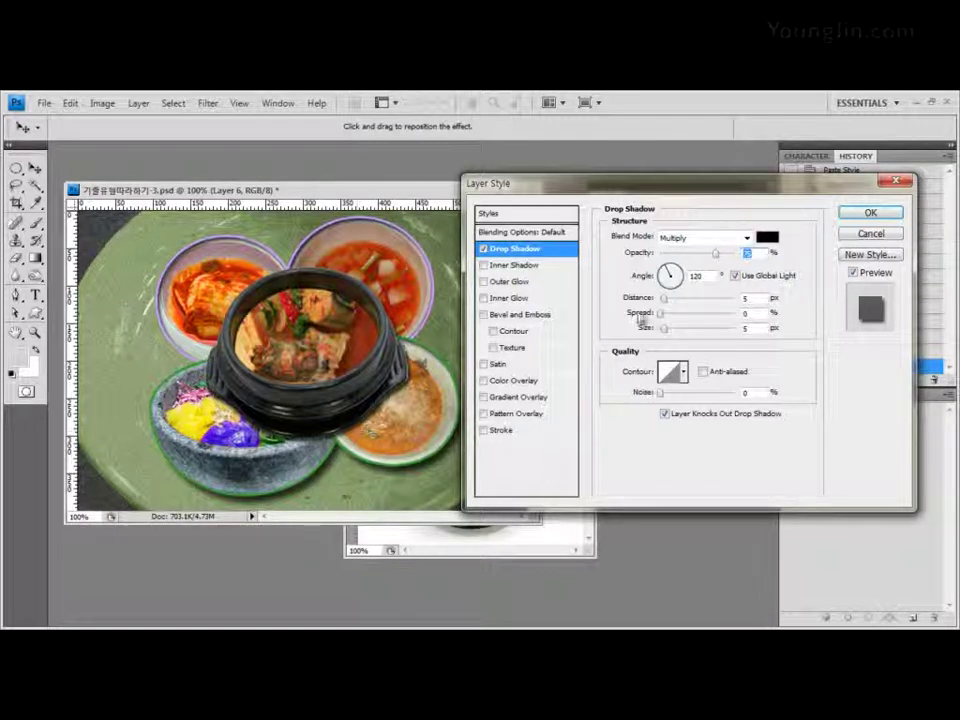
pyautogui.moveTo(663, 299); pyautogui.dragTo(666, 336)
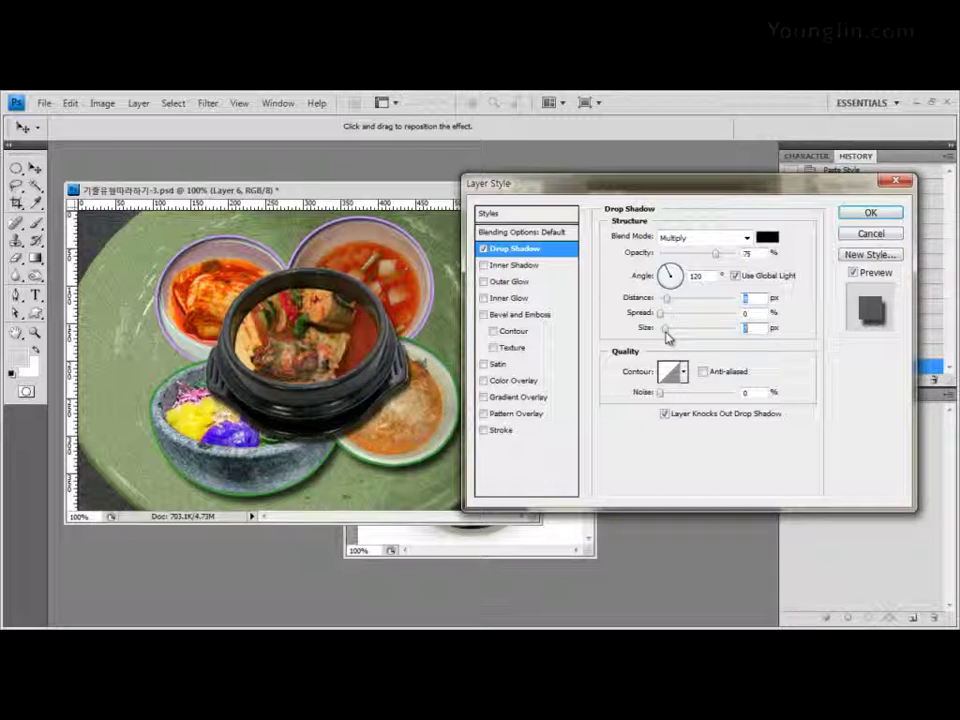
pyautogui.click(890, 214)
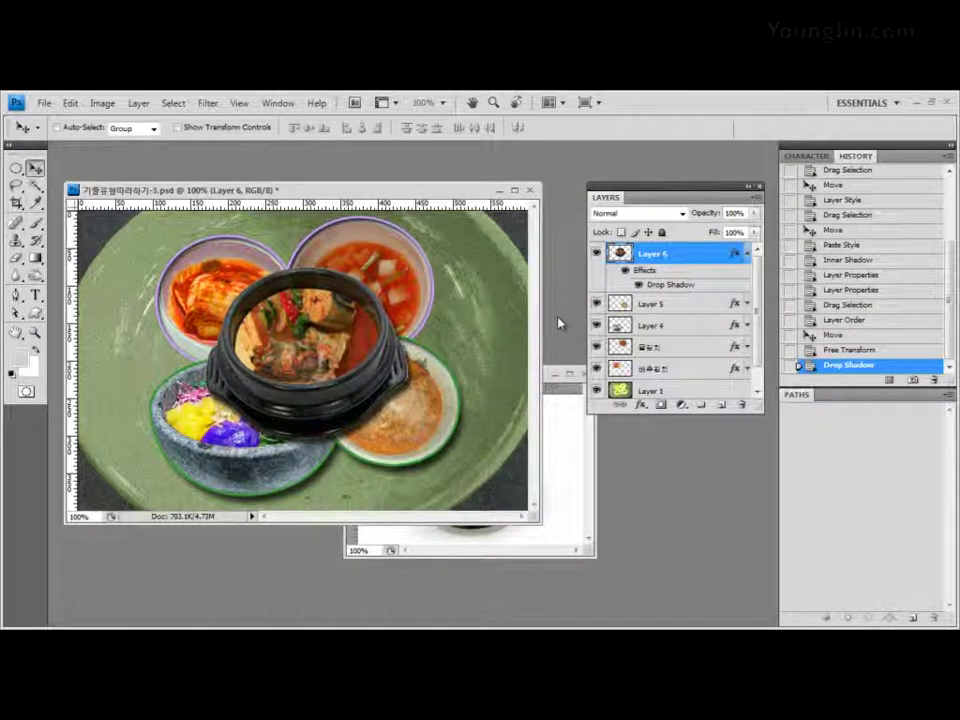
# Step: Draw the bullseye custom shape from the Symbols set as a shape layer, partly cut off by the canvas's lower-right corner
pyautogui.press('u')
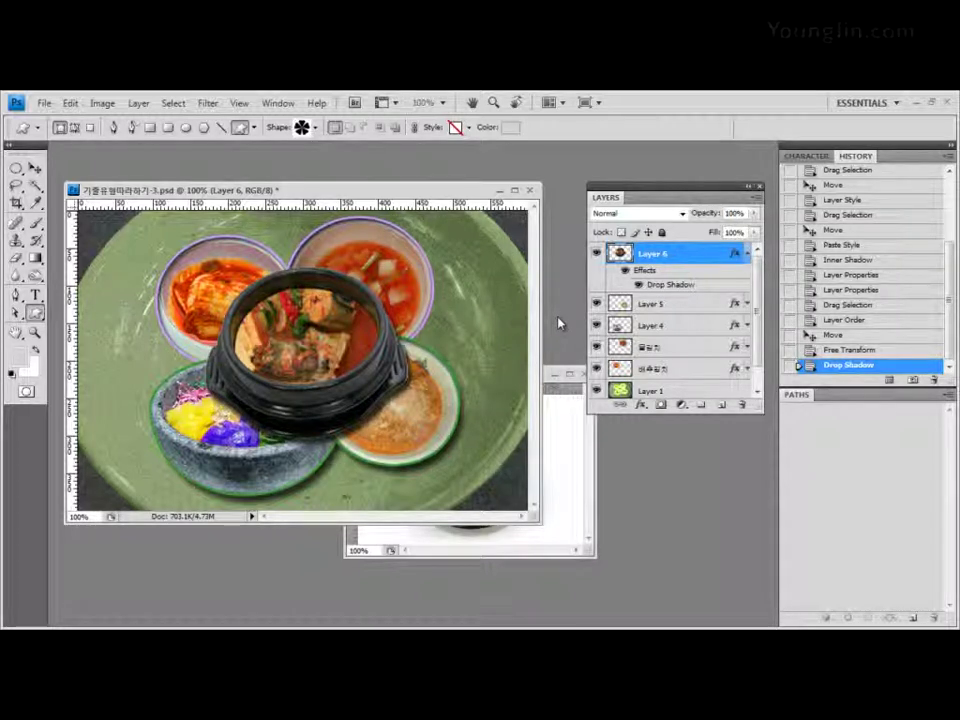
pyautogui.press('v')
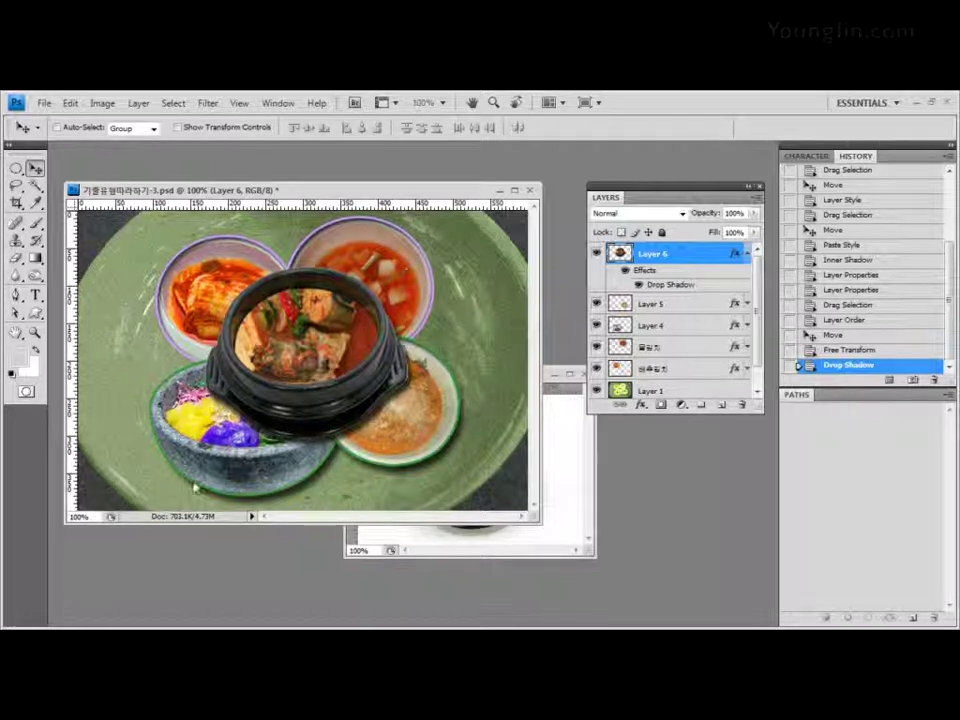
pyautogui.click(37, 313)
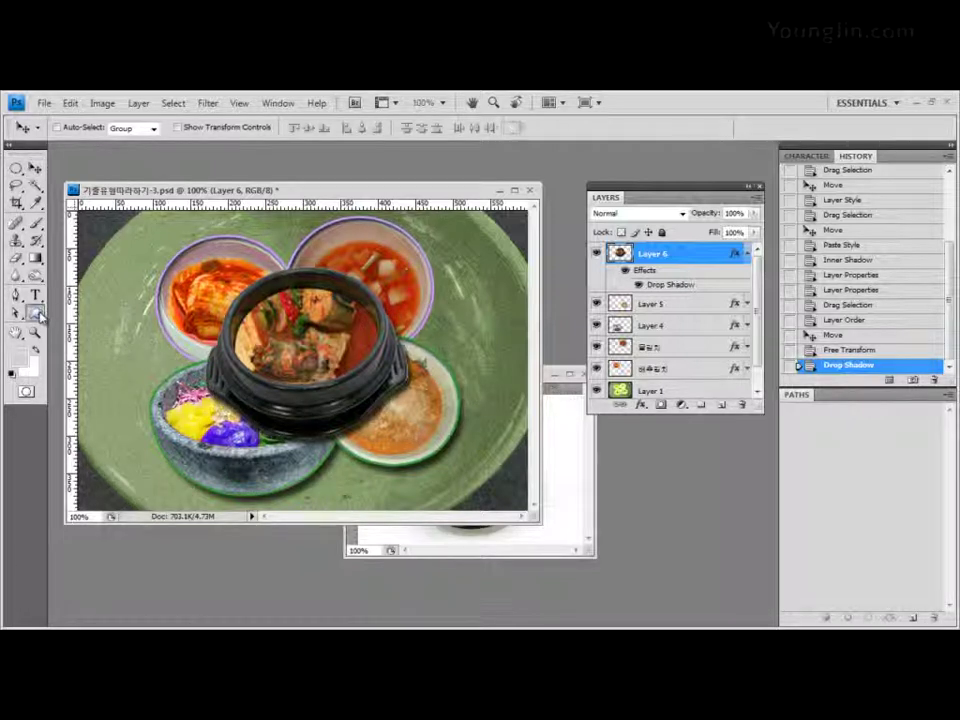
pyautogui.rightClick(36, 313)
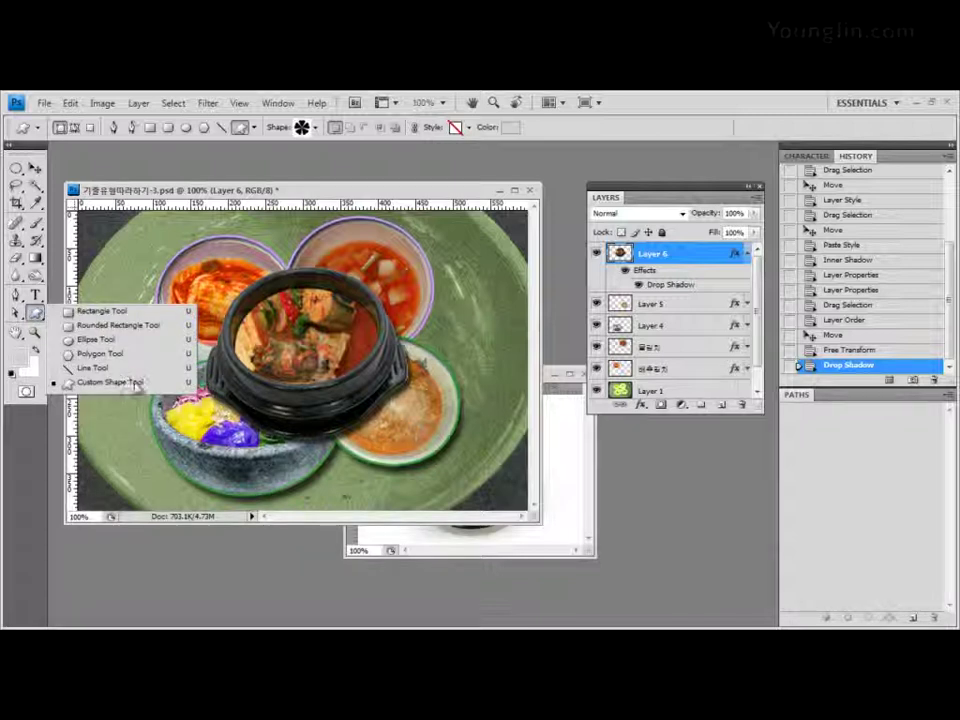
pyautogui.click(110, 382)
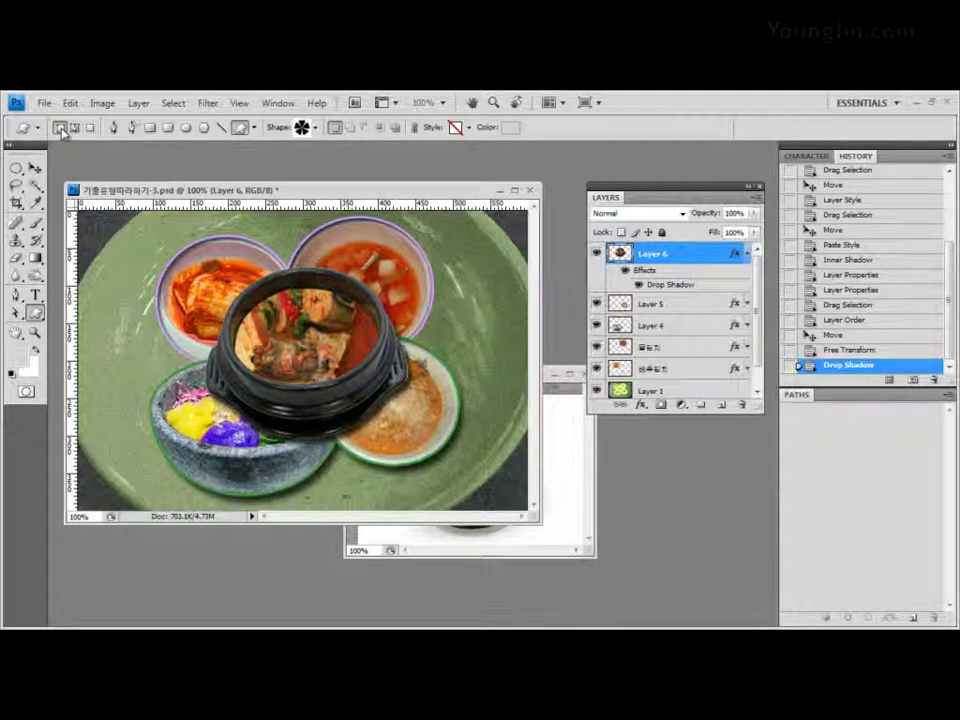
pyautogui.click(315, 131)
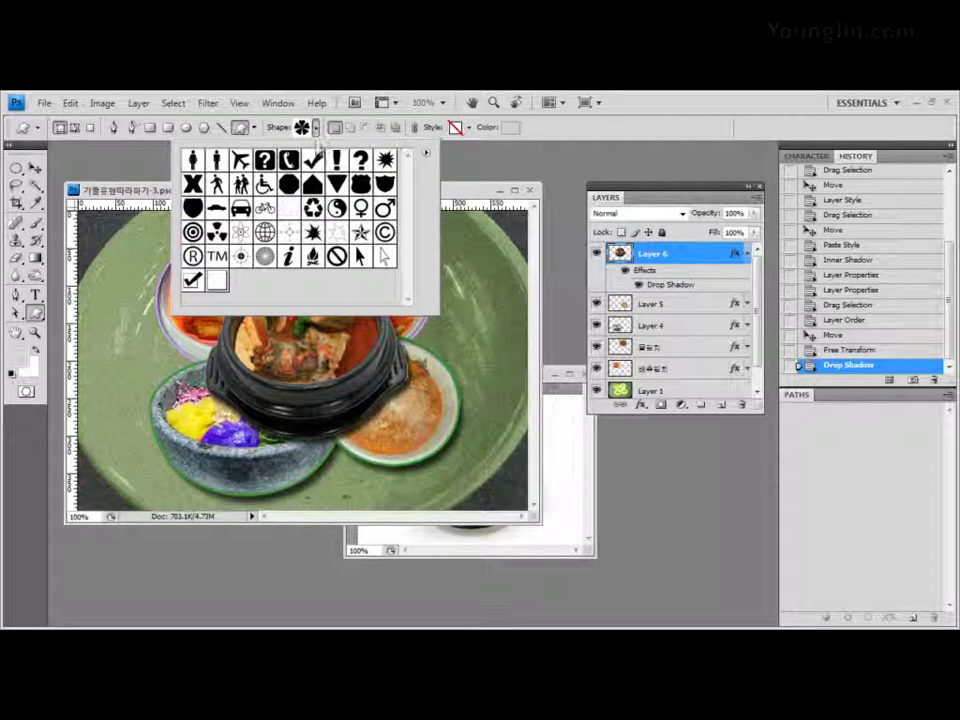
pyautogui.click(425, 155)
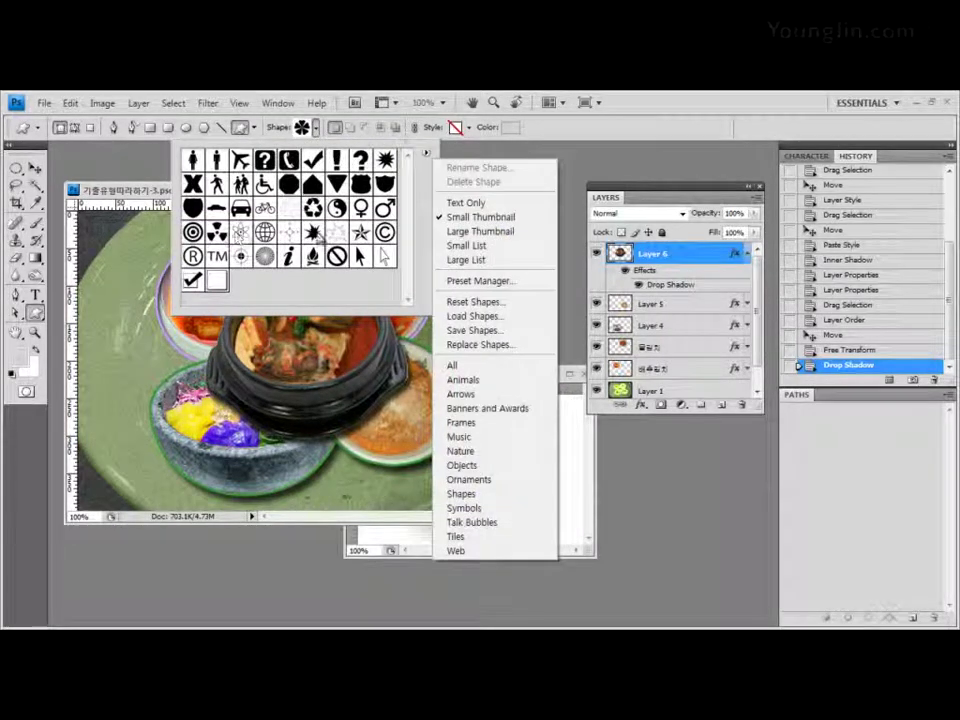
pyautogui.click(483, 510)
pyautogui.click(296, 317)
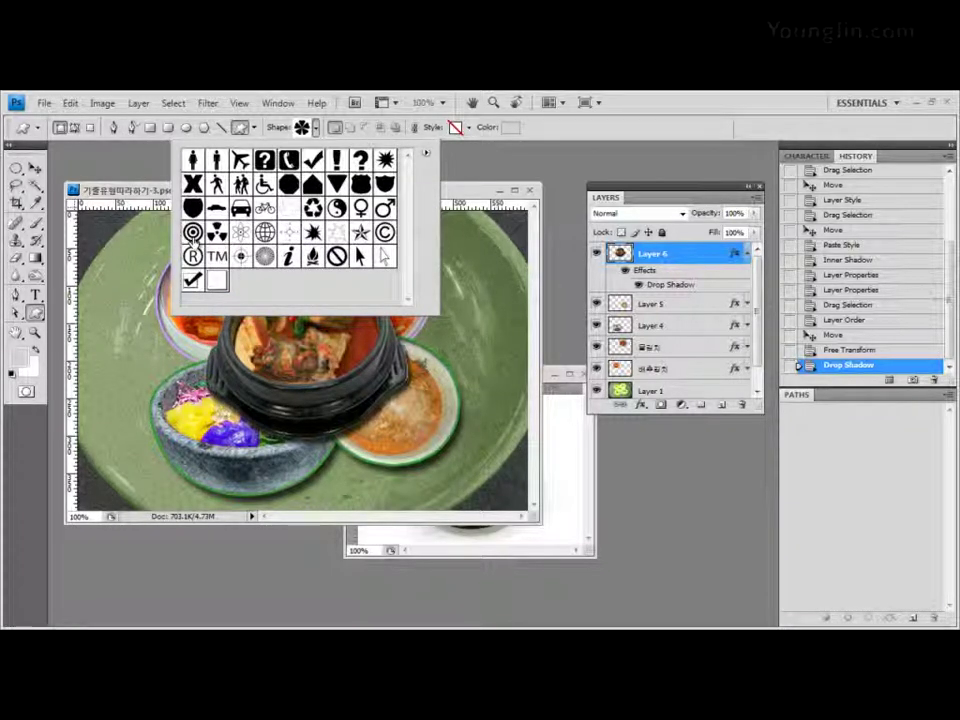
pyautogui.click(193, 235)
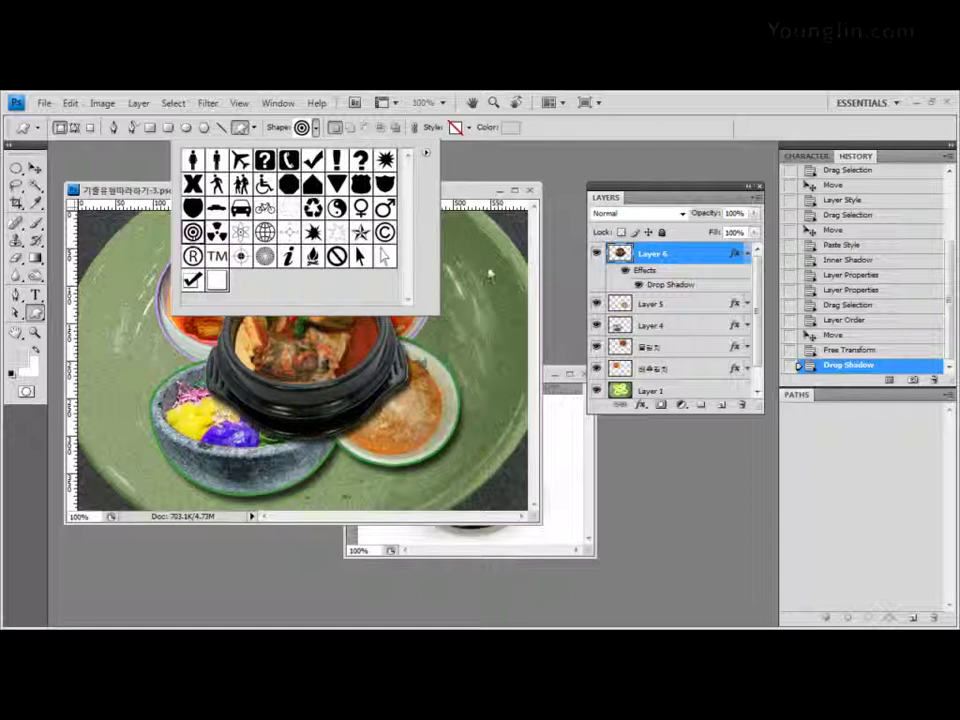
pyautogui.click(343, 142)
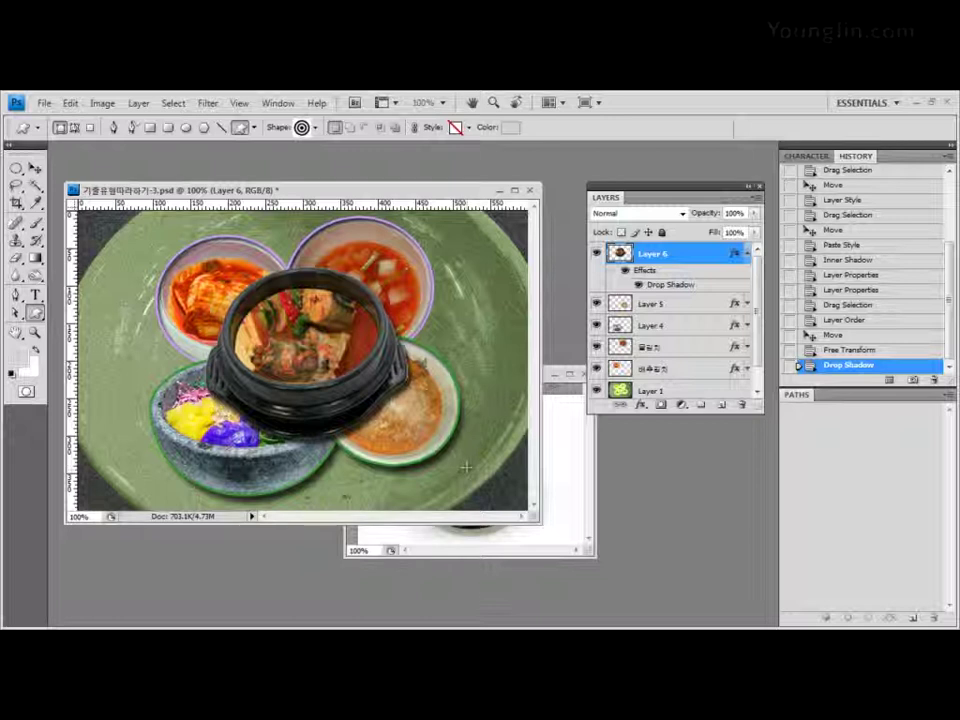
pyautogui.moveTo(465, 466); pyautogui.dragTo(576, 533)
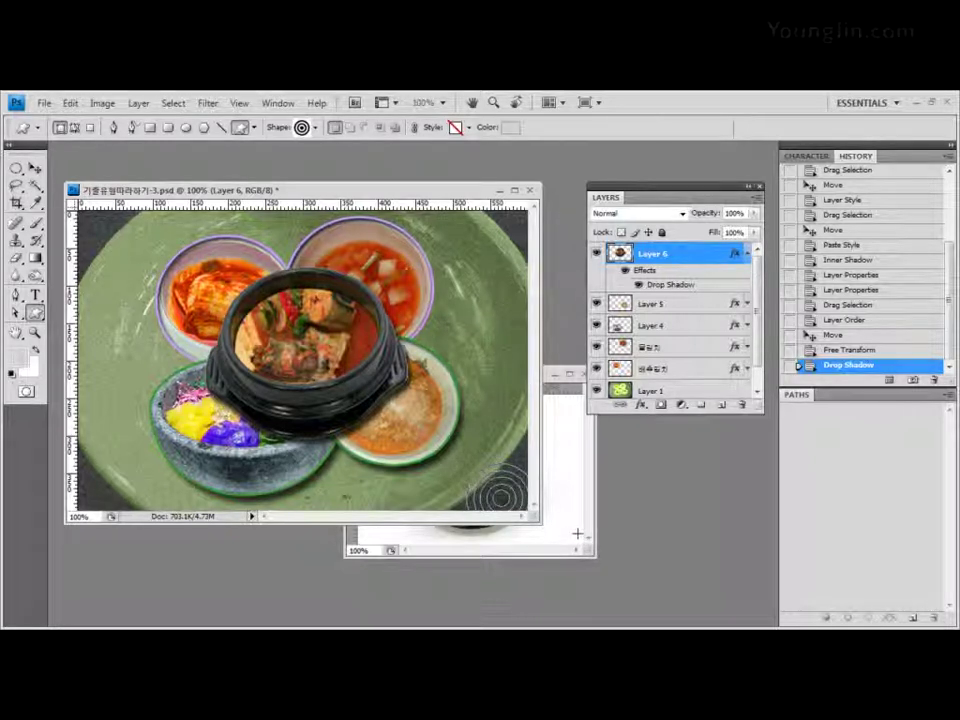
pyautogui.moveTo(576, 533); pyautogui.dragTo(577, 540)
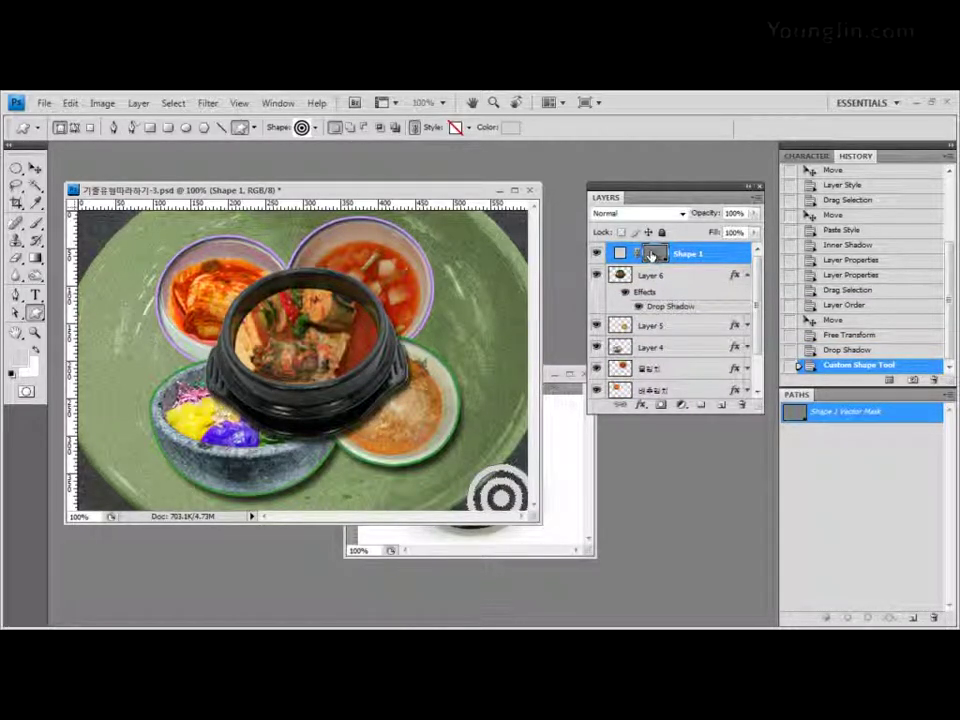
# Step: Set the bullseye shape's fill color to #ff6666
pyautogui.click(652, 254)
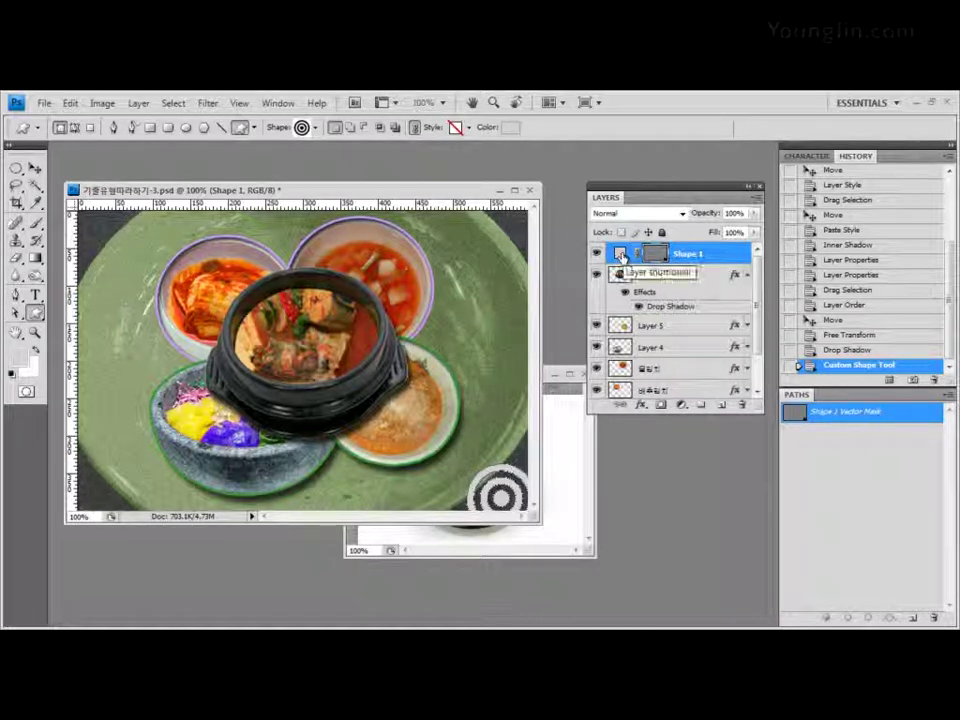
pyautogui.doubleClick(620, 254)
pyautogui.click(440, 461)
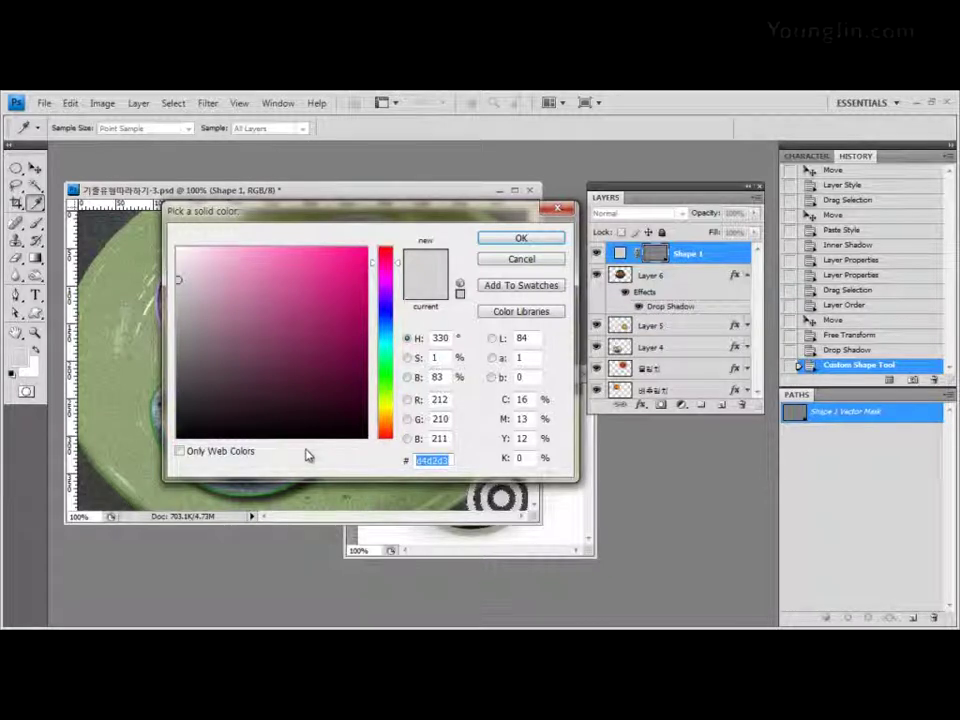
pyautogui.write('000000')
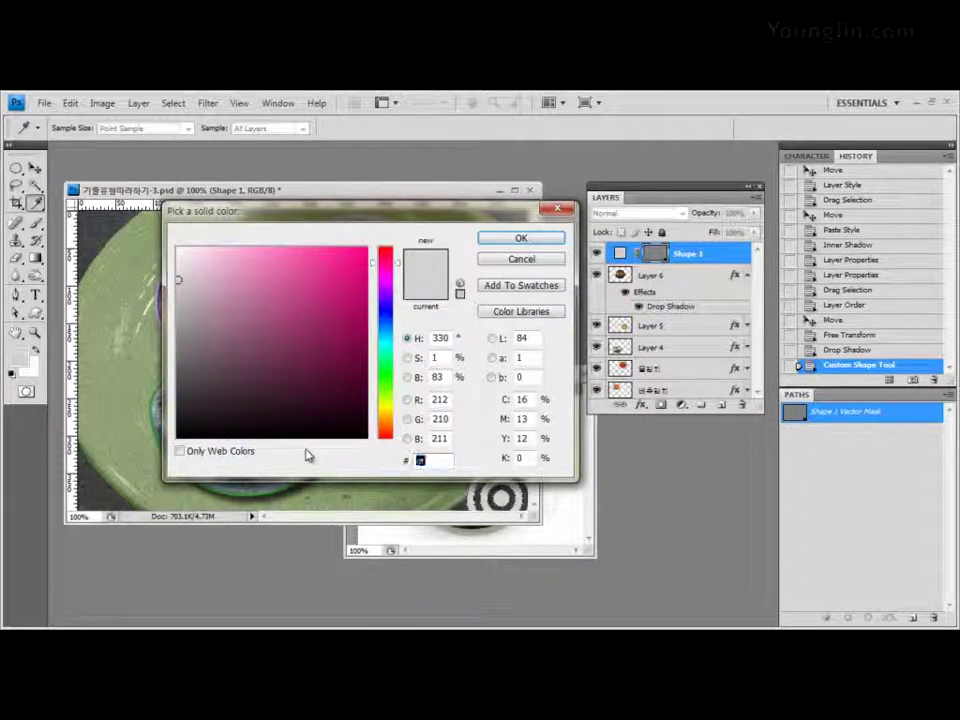
pyautogui.write('000ff6')
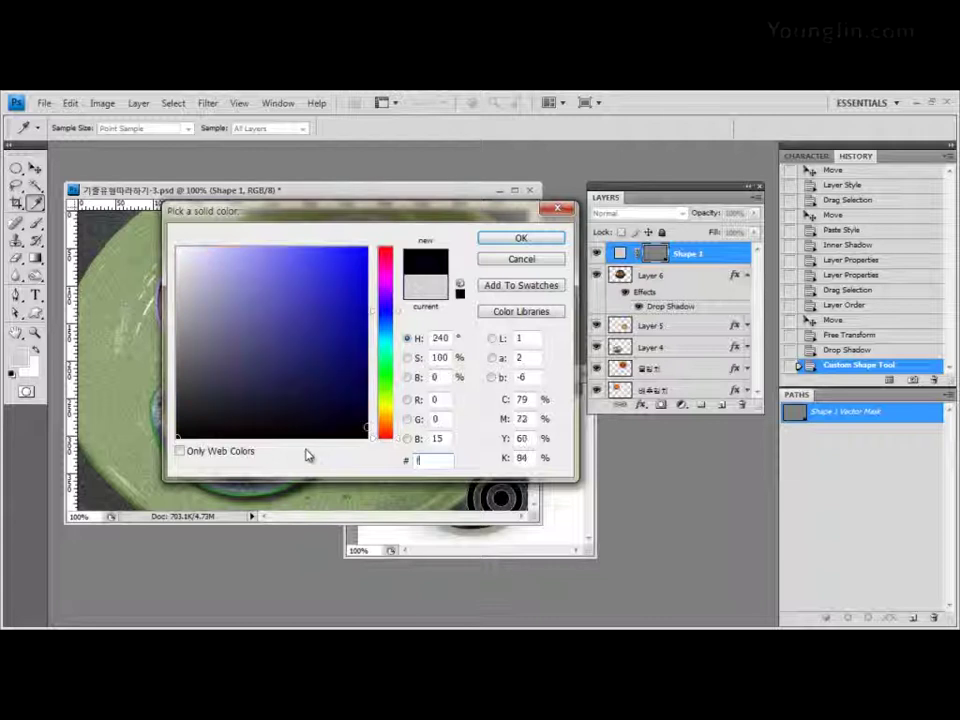
pyautogui.write('6666')
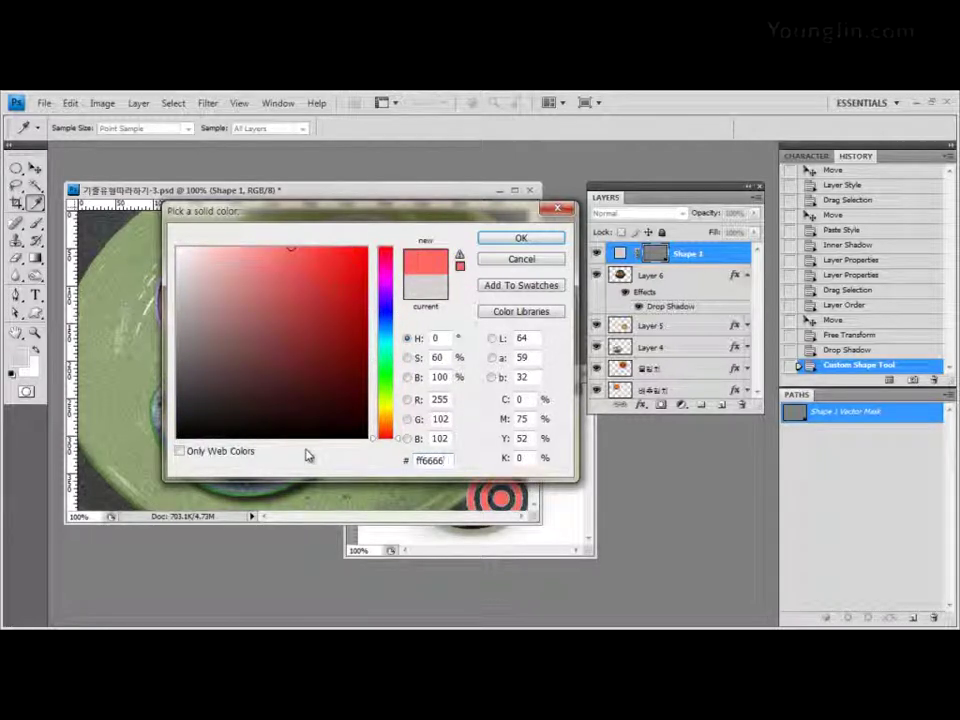
pyautogui.click(543, 238)
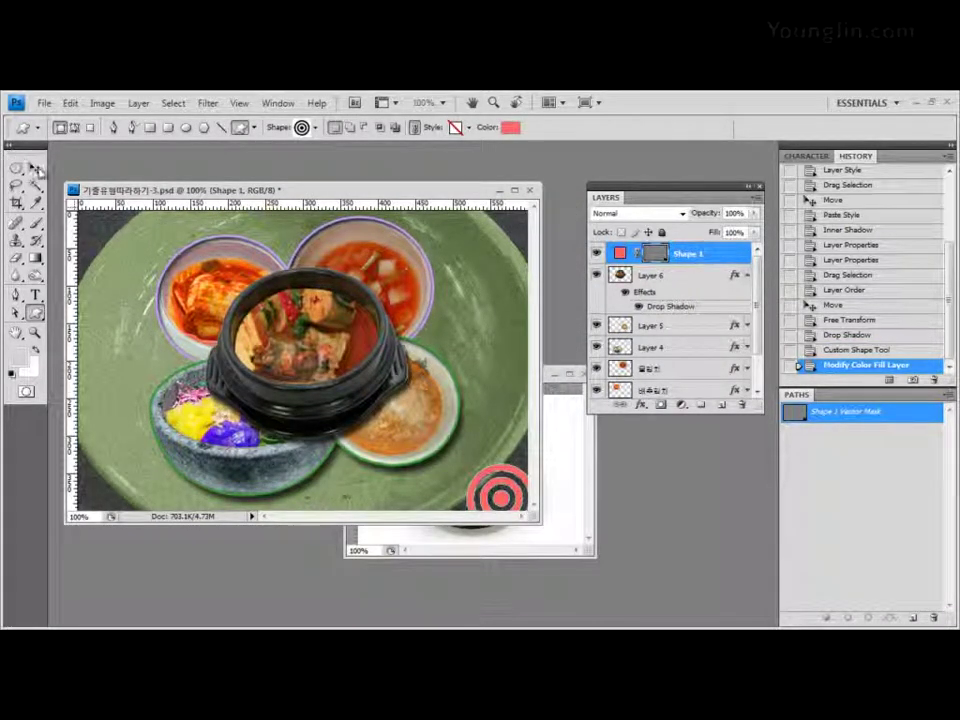
# Step: Fine-tune the bullseye's placement slightly upward at a scale of about 103.8%, and set its layer opacity to 70%
pyautogui.click(35, 168)
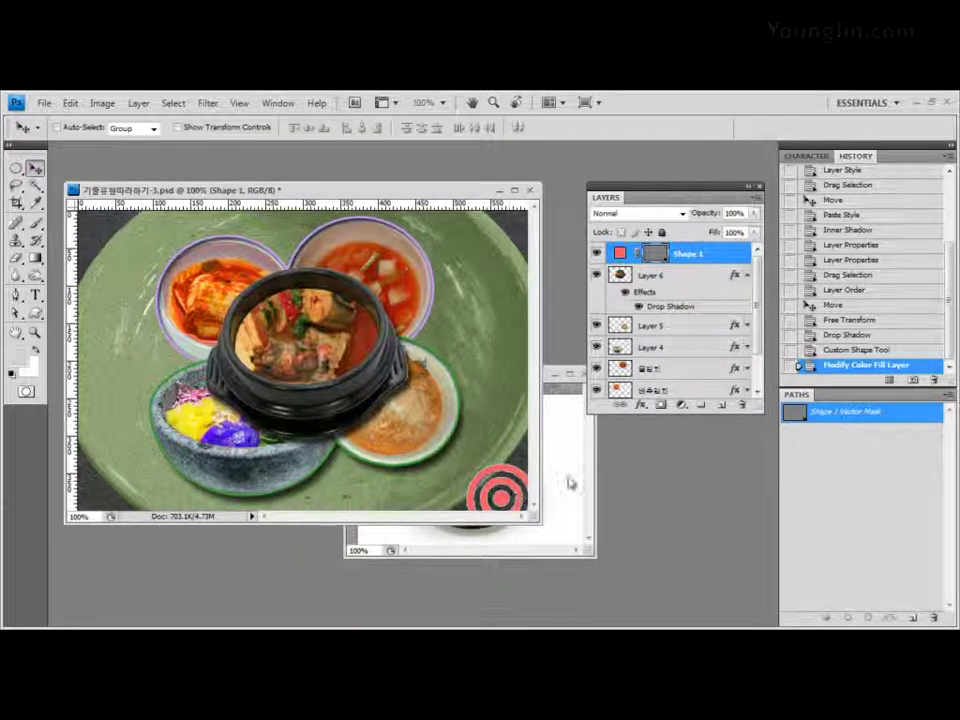
pyautogui.press('Up')
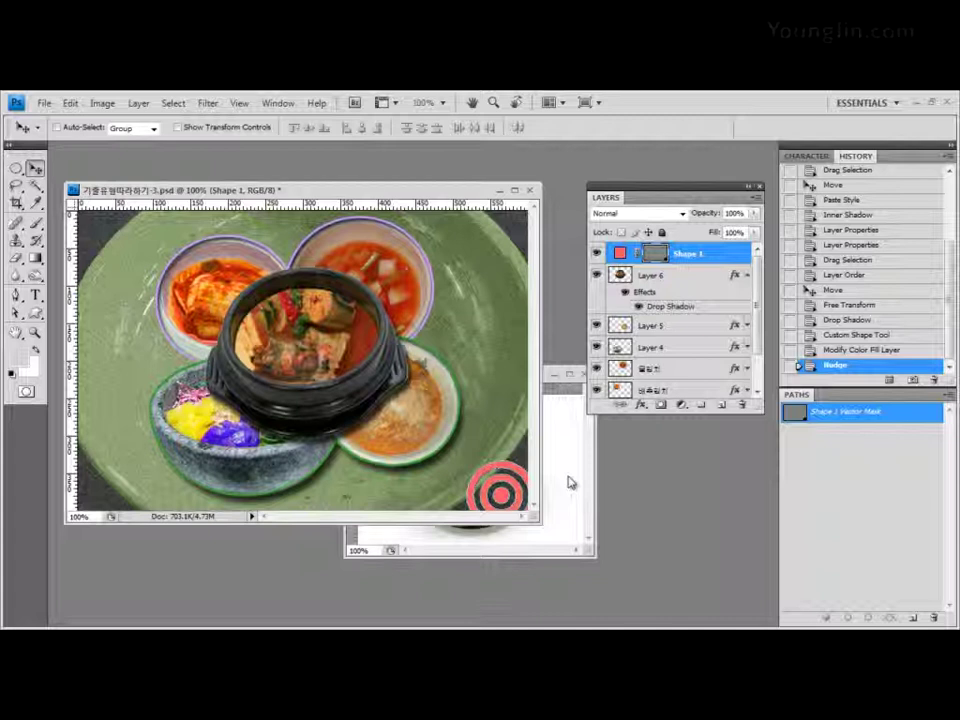
pyautogui.press('Up')
pyautogui.press('Up')
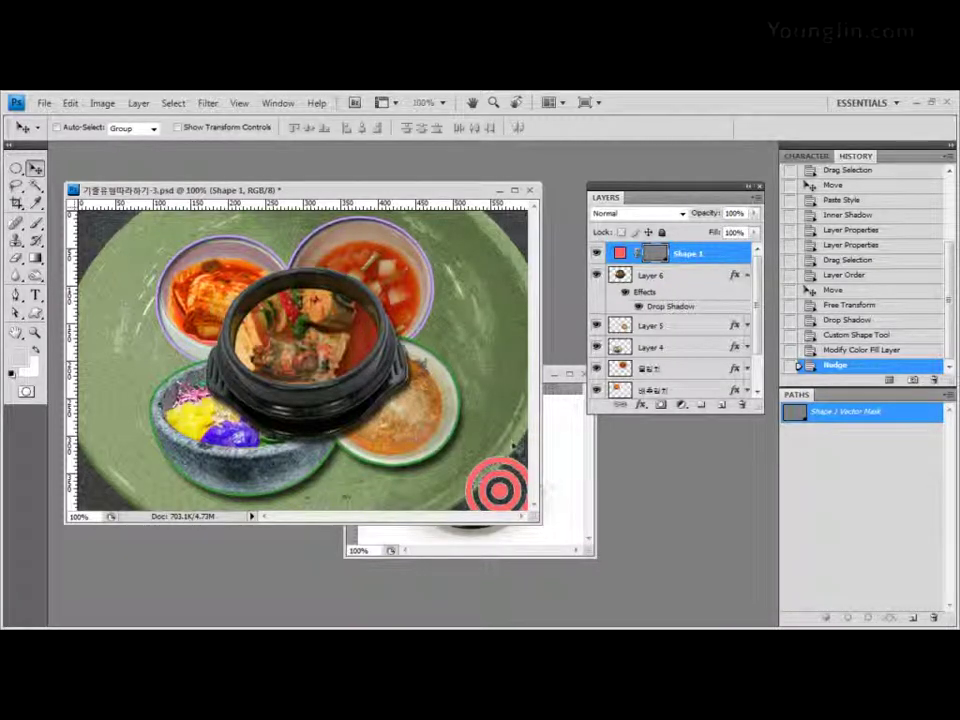
pyautogui.hotkey('ctrl', 't')
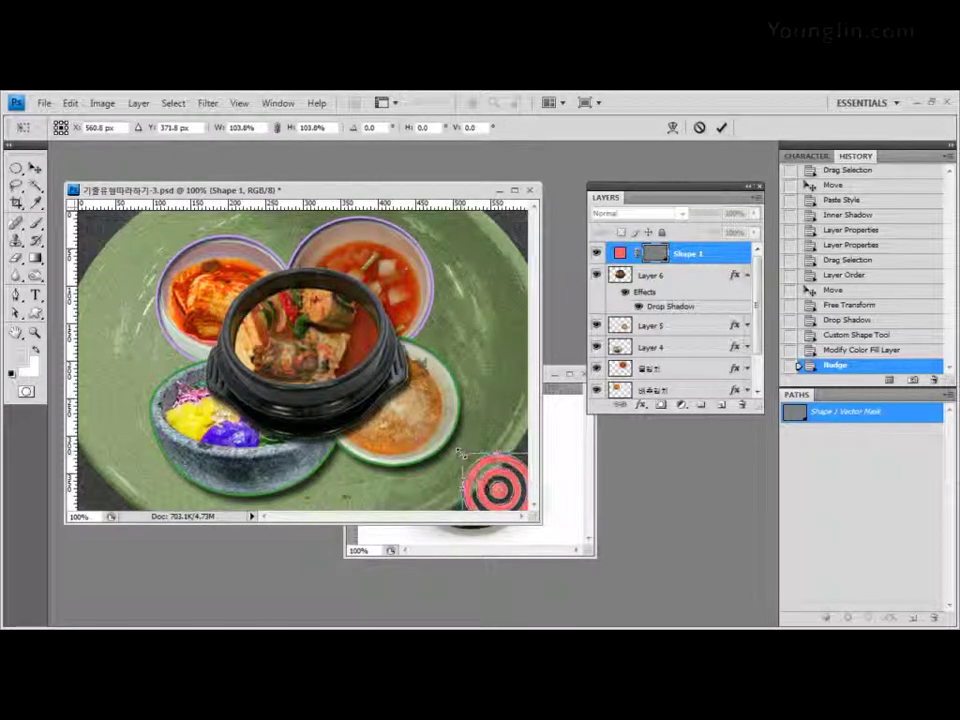
pyautogui.press('Return')
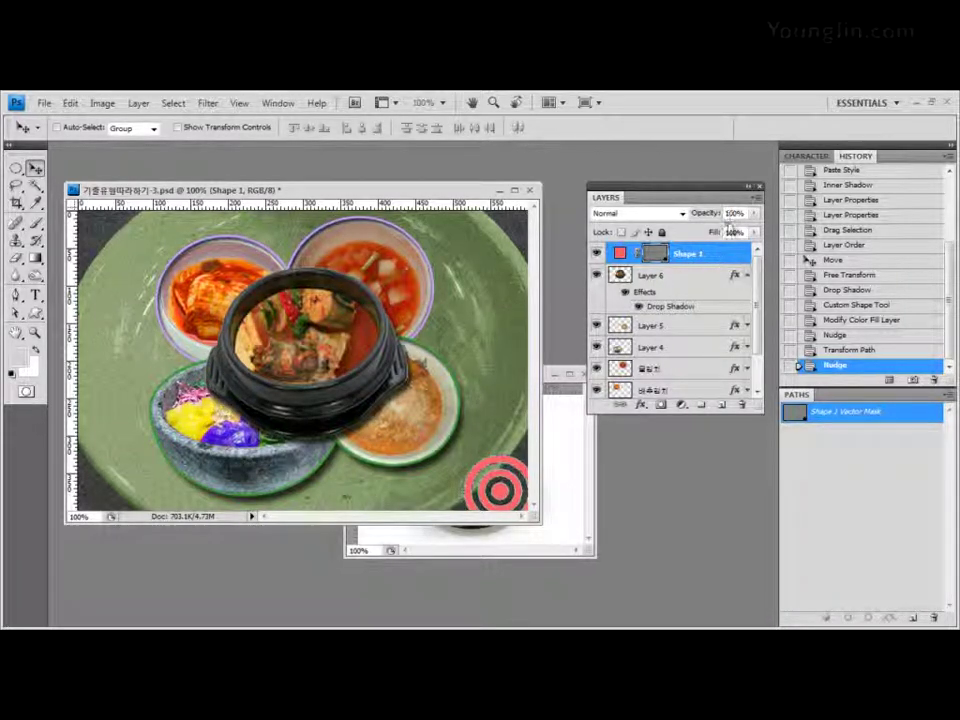
pyautogui.press('7')
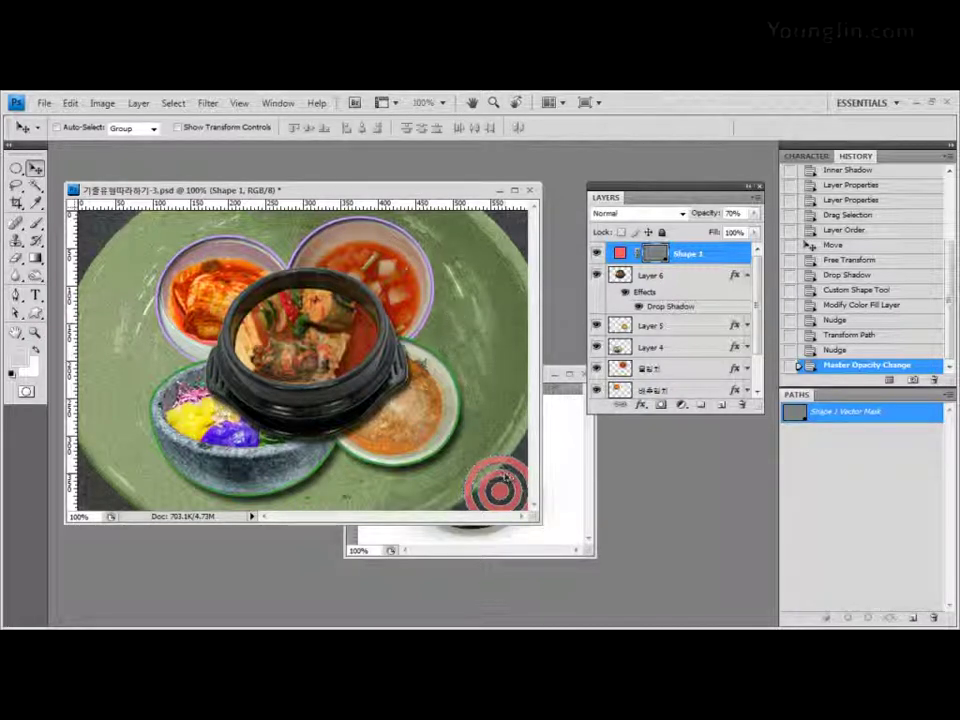
# Step: Add a copy of the bullseye beside the stew pot's right side, scaled to about 75.6% and with 50% layer opacity
pyautogui.moveTo(505, 478); pyautogui.dragTo(489, 321)
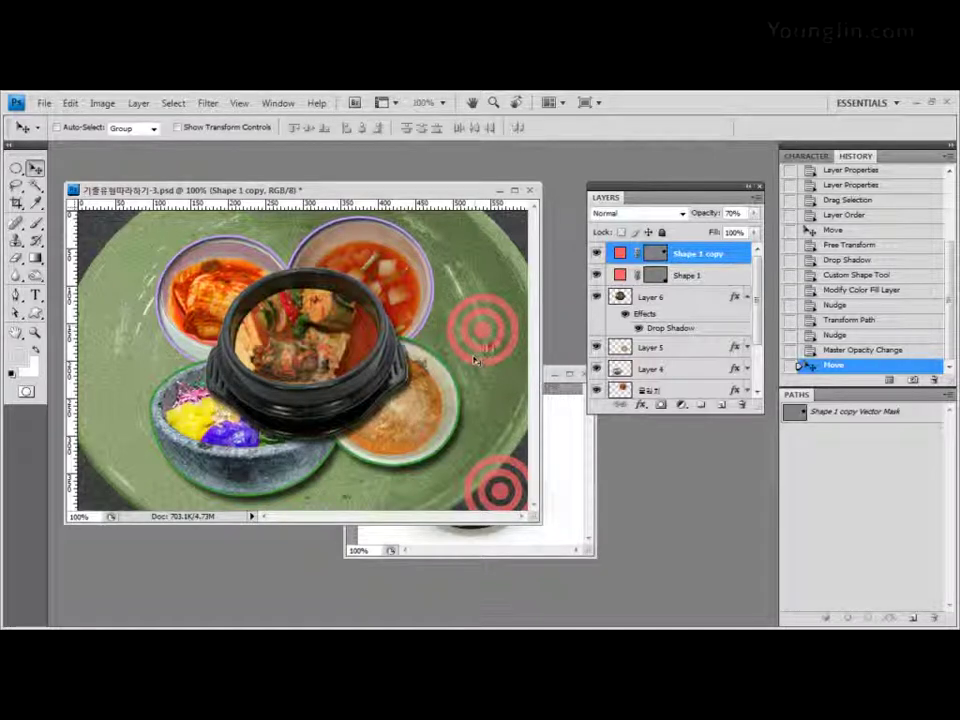
pyautogui.moveTo(478, 360); pyautogui.dragTo(472, 358)
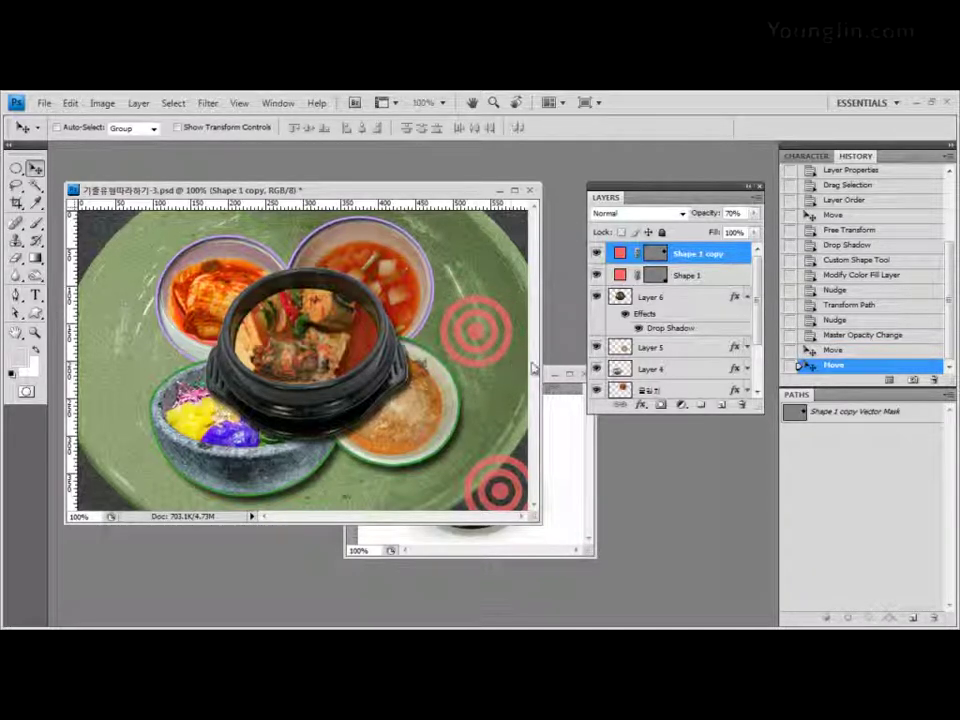
pyautogui.hotkey('ctrl', 't')
pyautogui.moveTo(512, 296); pyautogui.dragTo(497, 317)
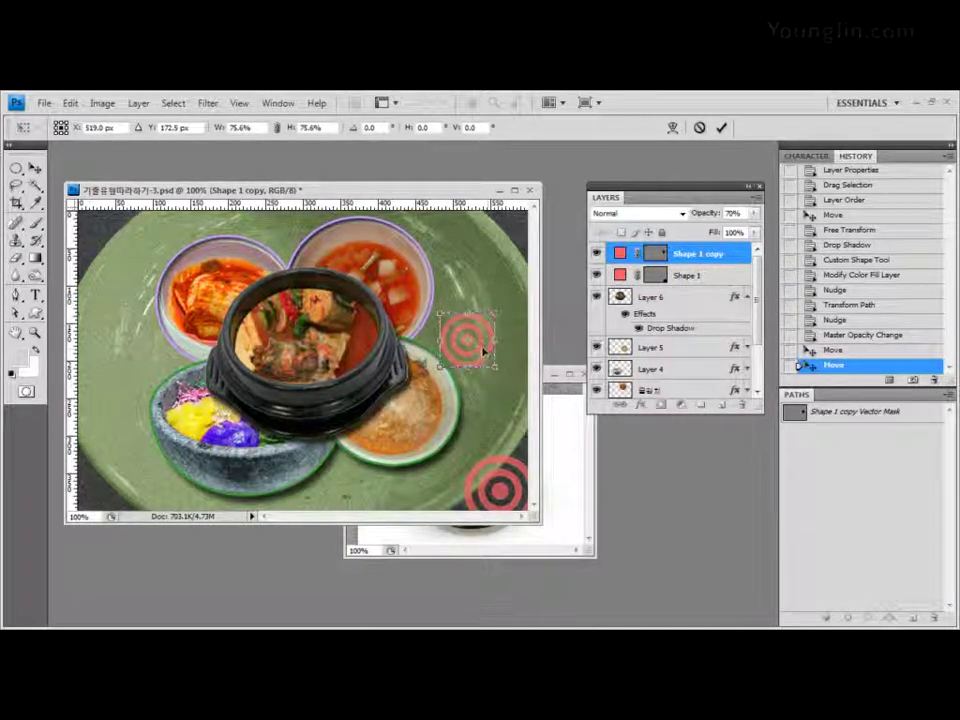
pyautogui.press('Return')
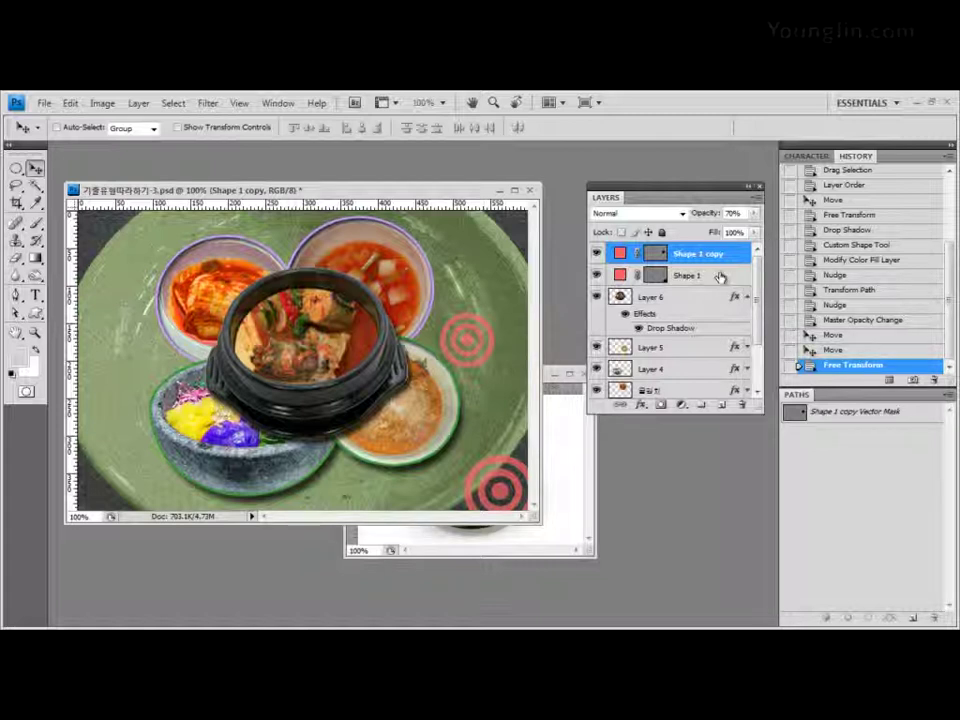
pyautogui.press('5')
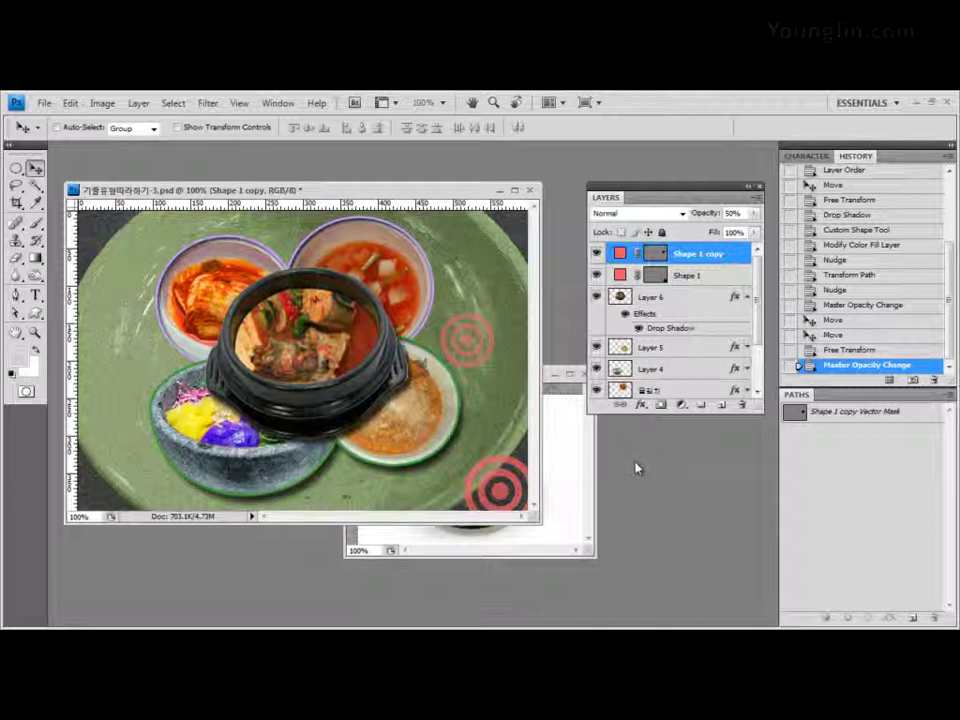
pyautogui.press('u')
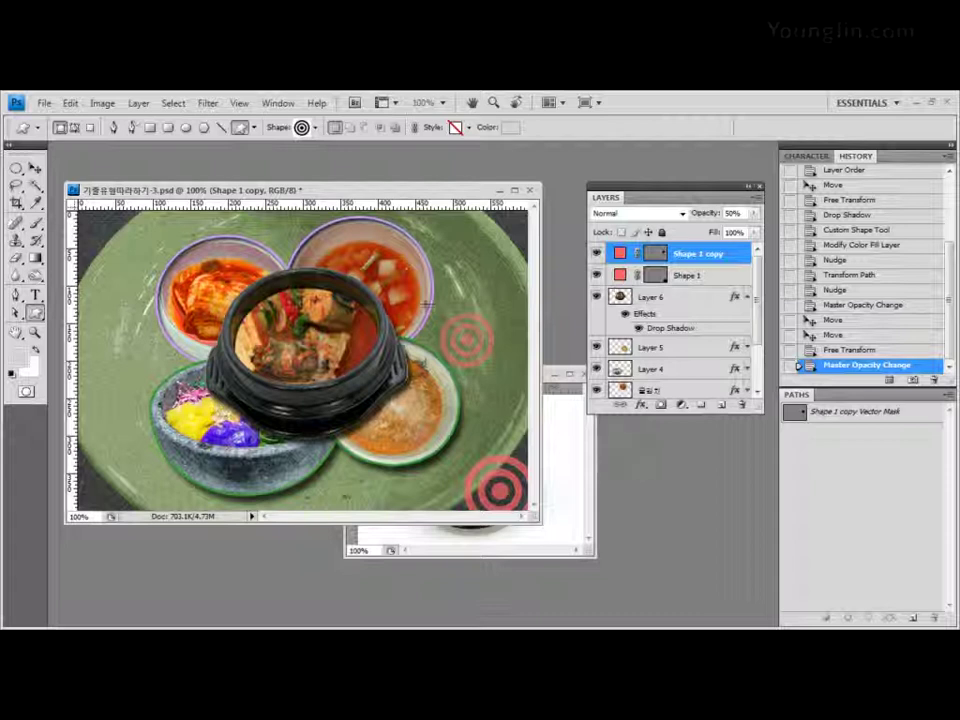
pyautogui.click(36, 224)
pyautogui.click(38, 226)
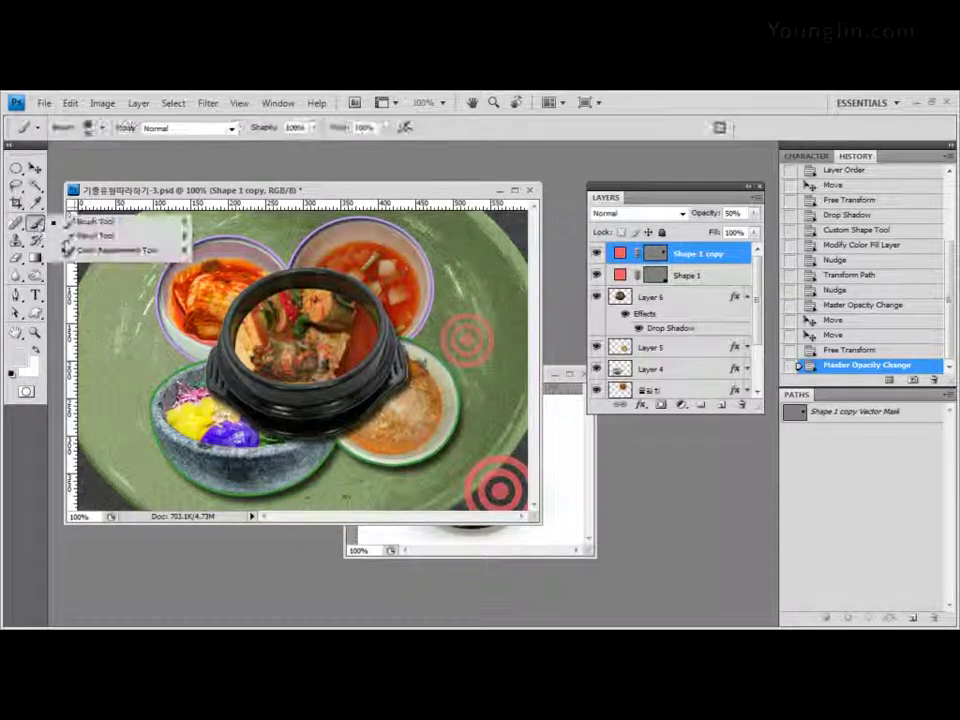
pyautogui.click(40, 224)
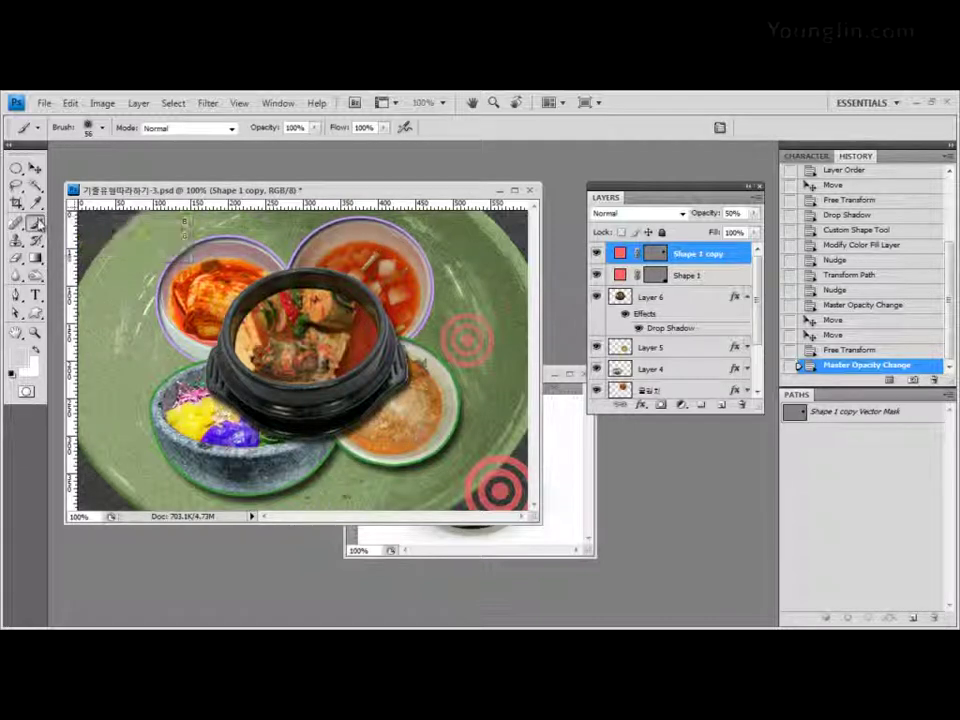
# Step: Set up the Line tool to draw shape layers in white, #ffffff
pyautogui.click(36, 314)
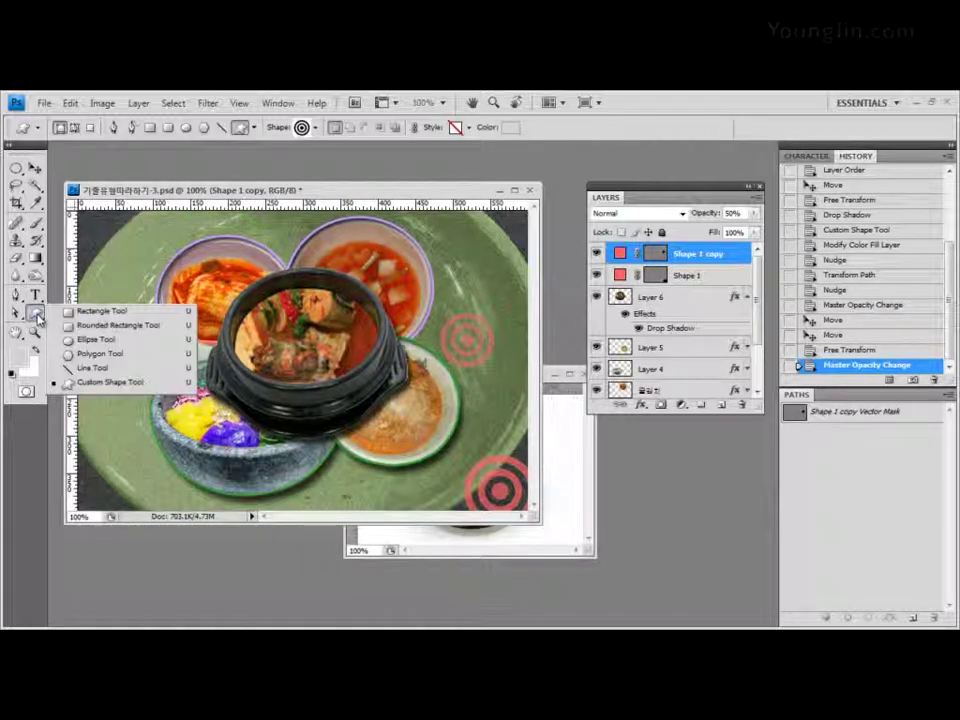
pyautogui.click(95, 369)
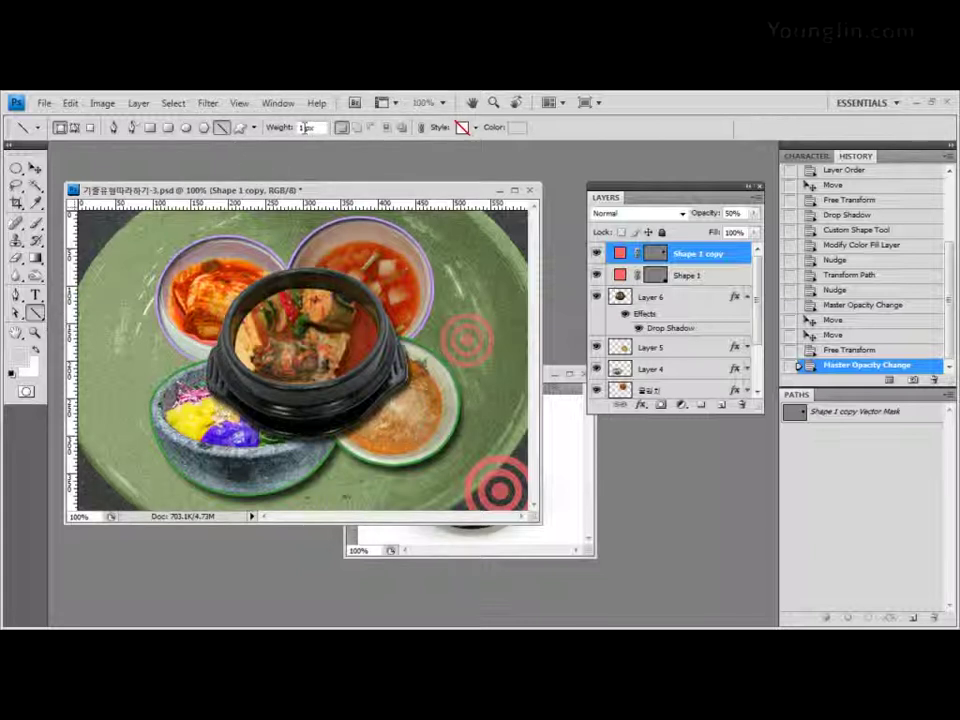
pyautogui.click(522, 130)
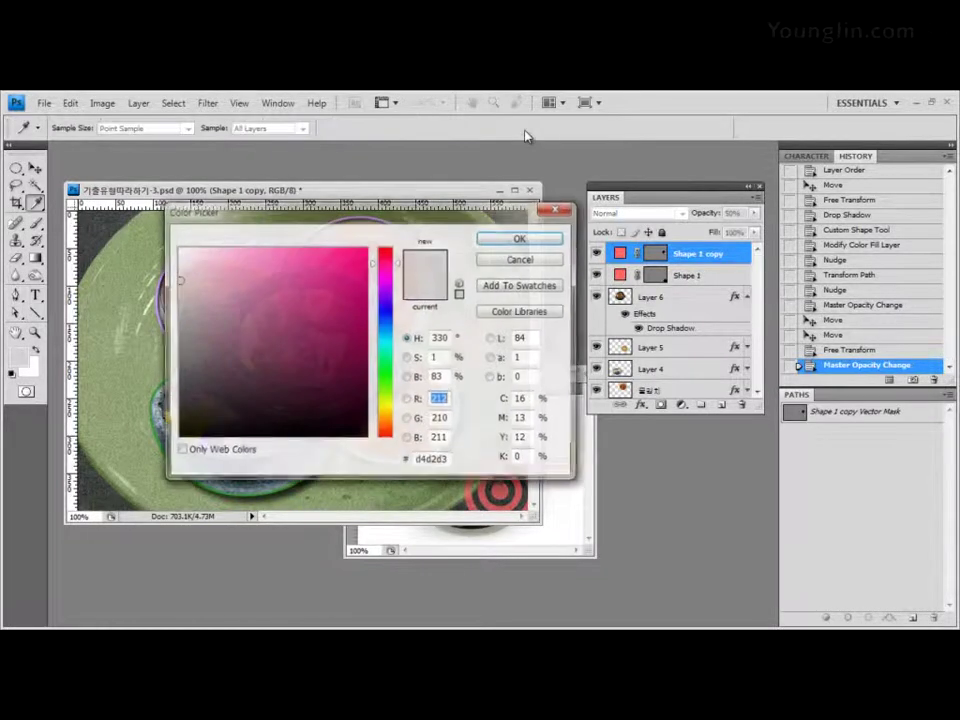
pyautogui.press('Tab')
pyautogui.write('f')
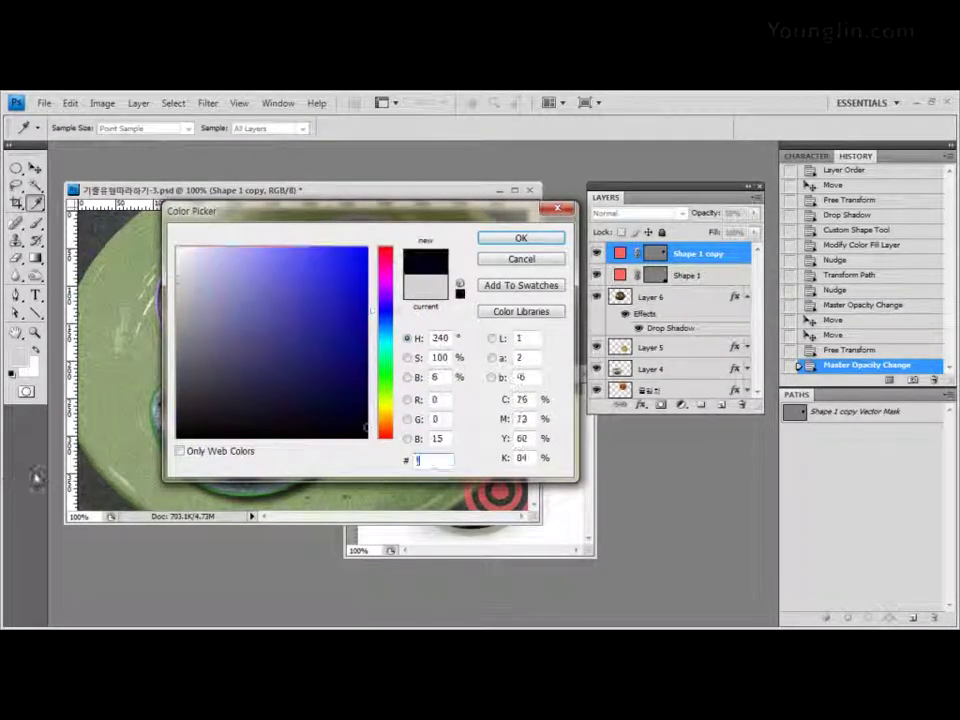
pyautogui.write('fffff')
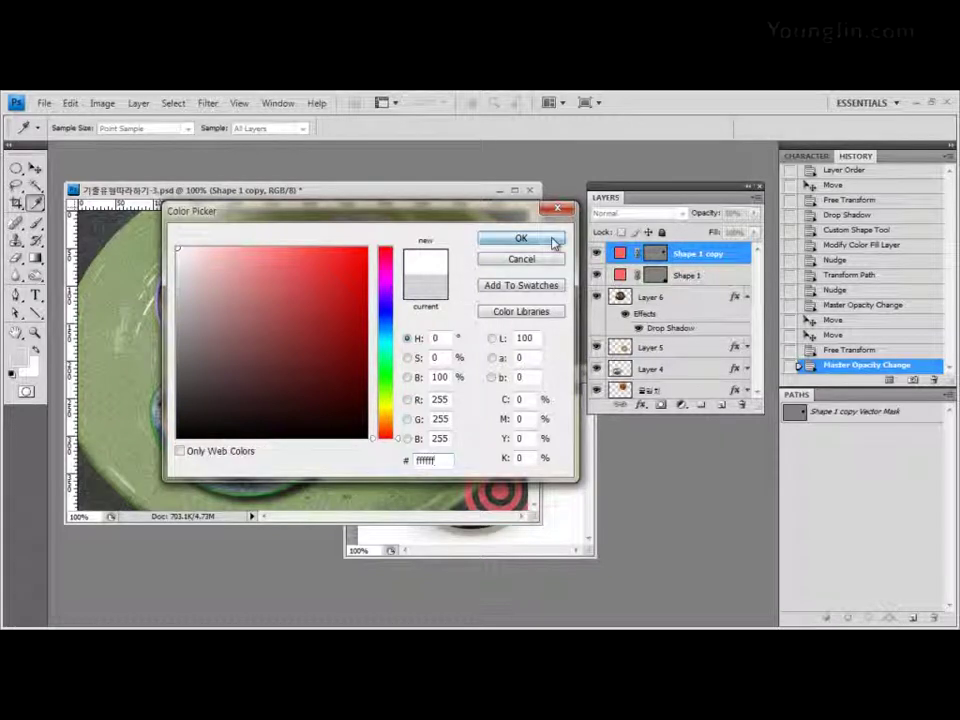
pyautogui.click(552, 241)
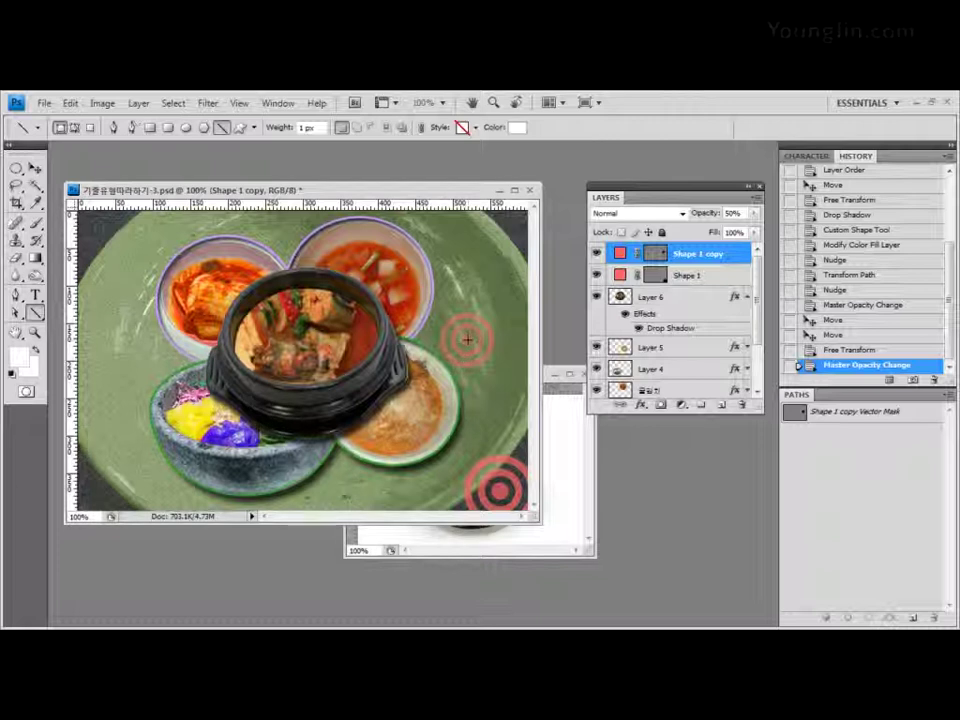
# Step: Draw two 1 px lines from the smaller bullseye's center, one to the canvas's upper edge and one to the larger bullseye's center
pyautogui.moveTo(454, 325); pyautogui.dragTo(370, 212)
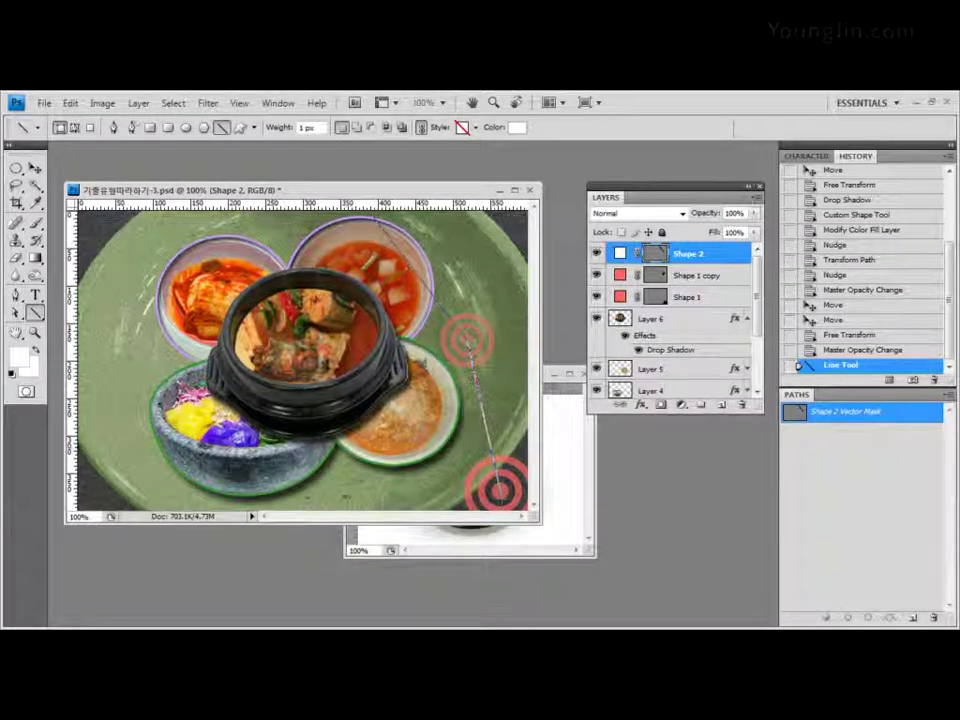
pyautogui.moveTo(466, 340); pyautogui.dragTo(497, 490)
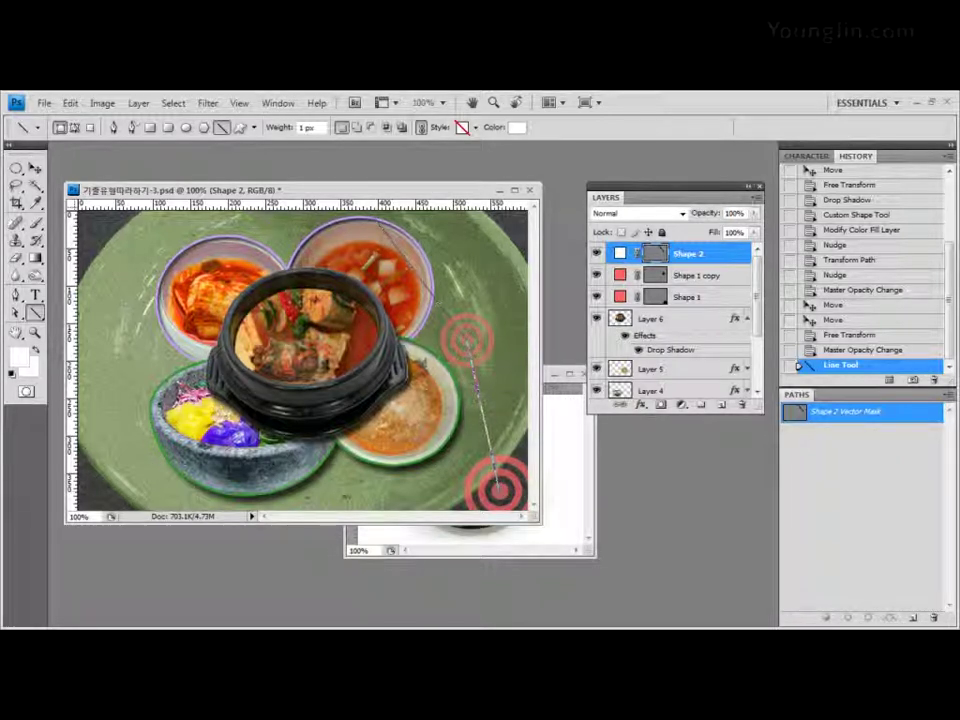
pyautogui.moveTo(432, 292); pyautogui.dragTo(462, 335)
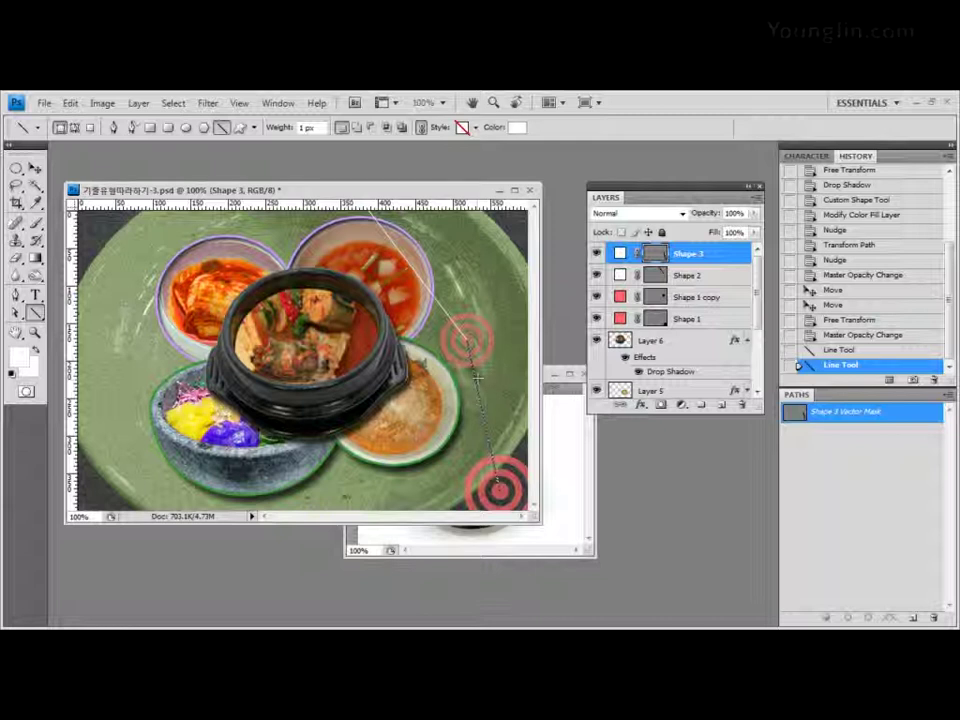
pyautogui.click(690, 340)
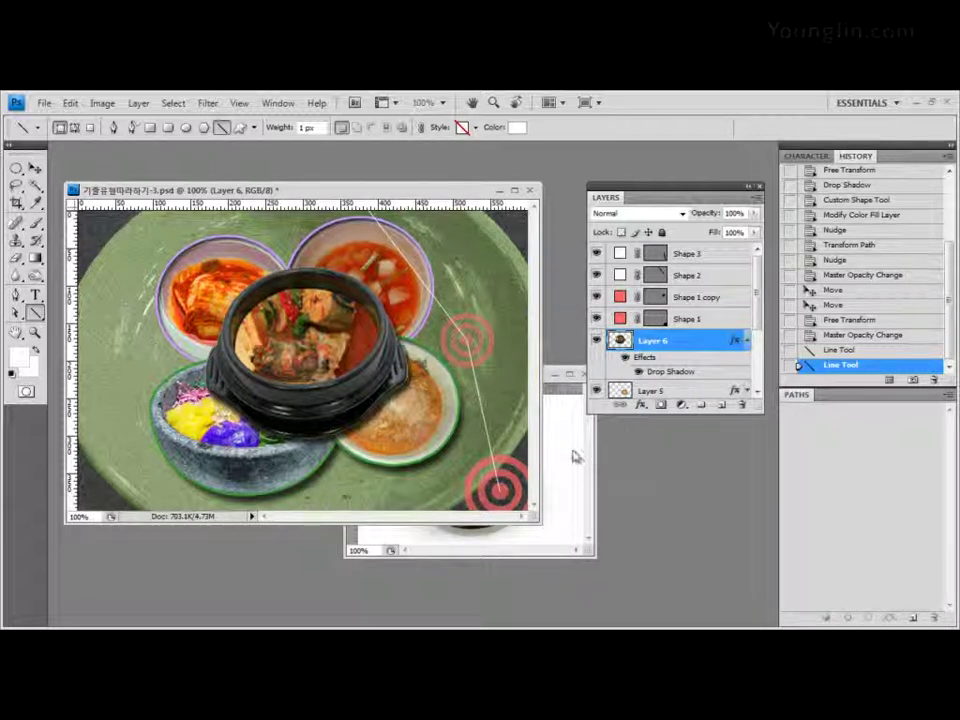
# Step: Save the changes to the food composition document
pyautogui.click(44, 103)
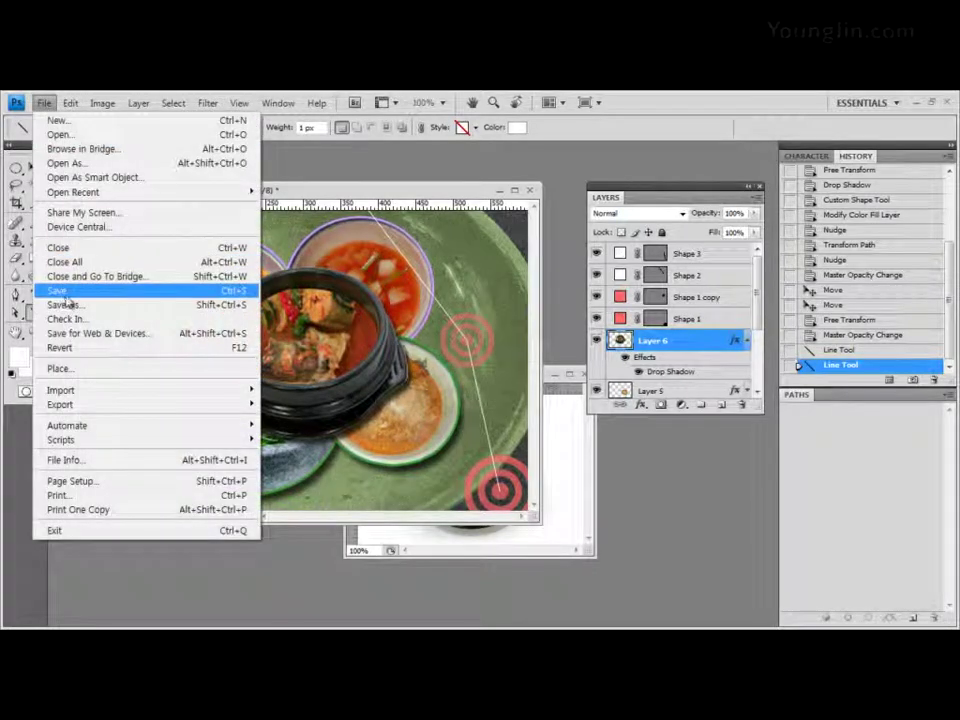
pyautogui.click(64, 293)
pyautogui.click(596, 313)
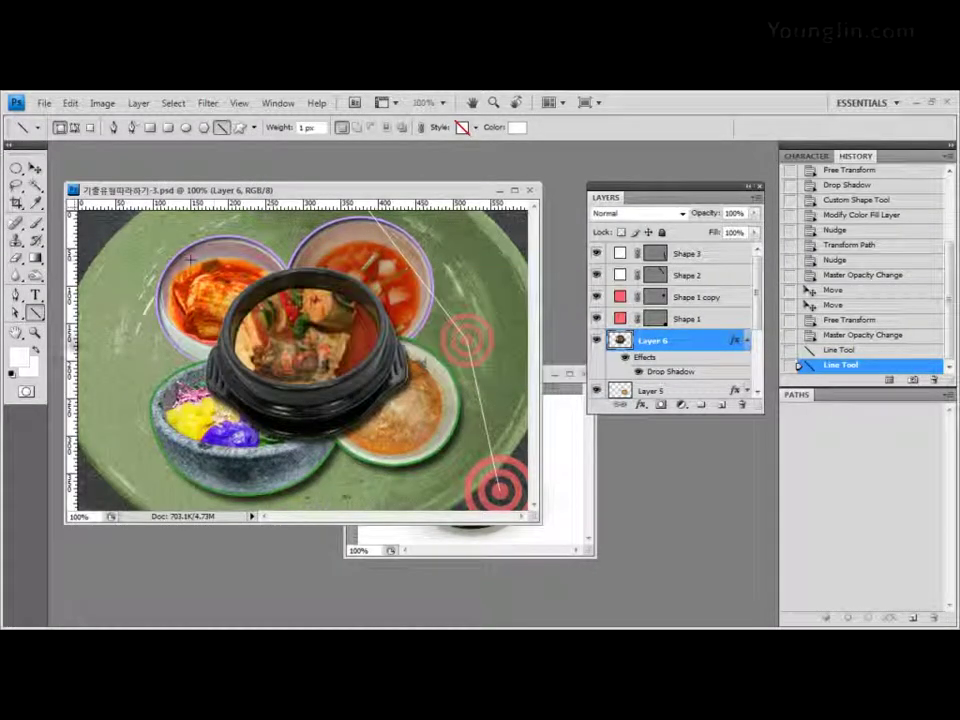
# Step: Switch to the Vertical Type tool and set its text color to #cc3333
pyautogui.click(36, 296)
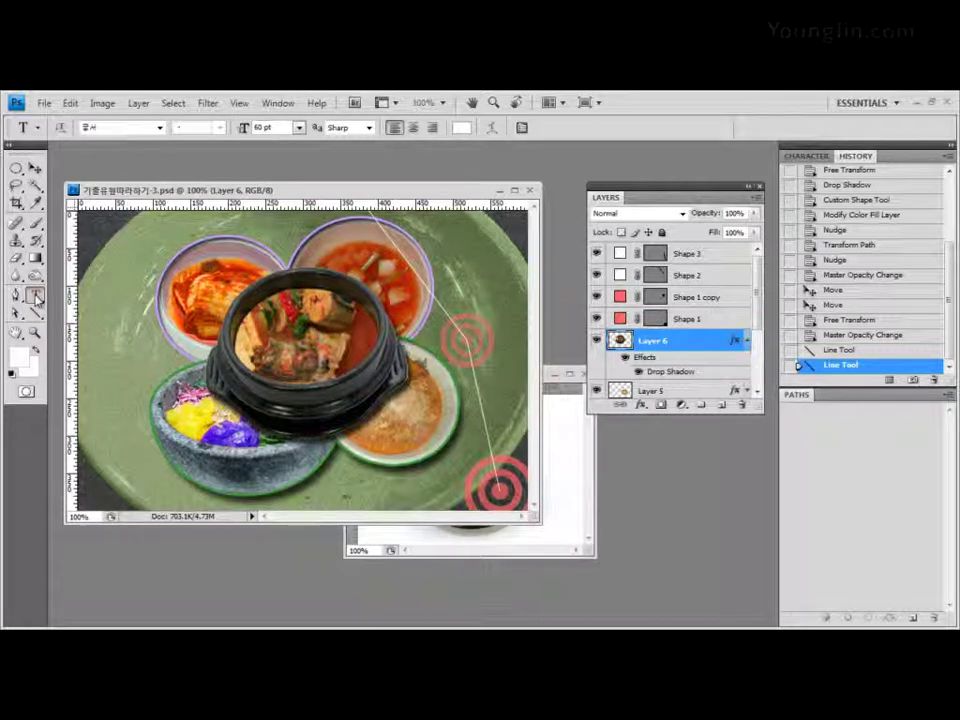
pyautogui.click(35, 296)
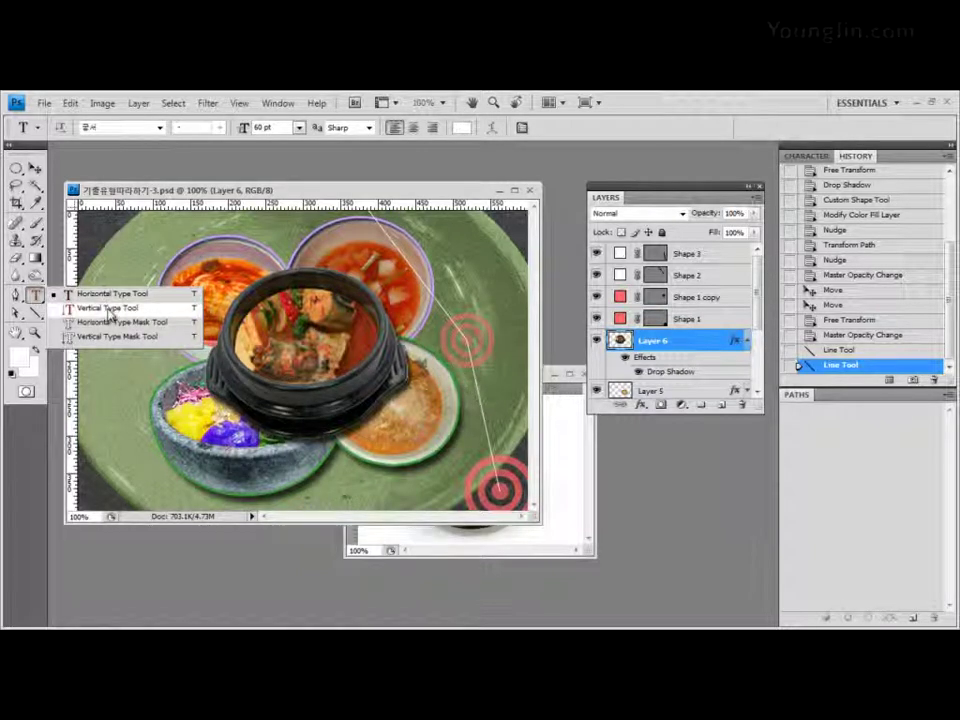
pyautogui.click(109, 311)
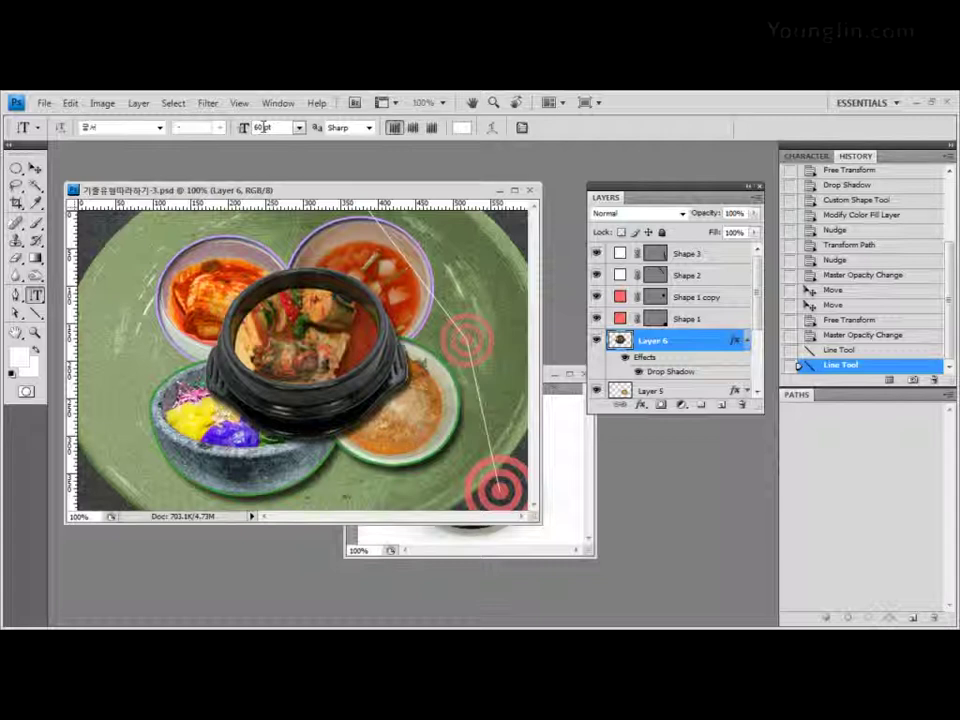
pyautogui.click(465, 128)
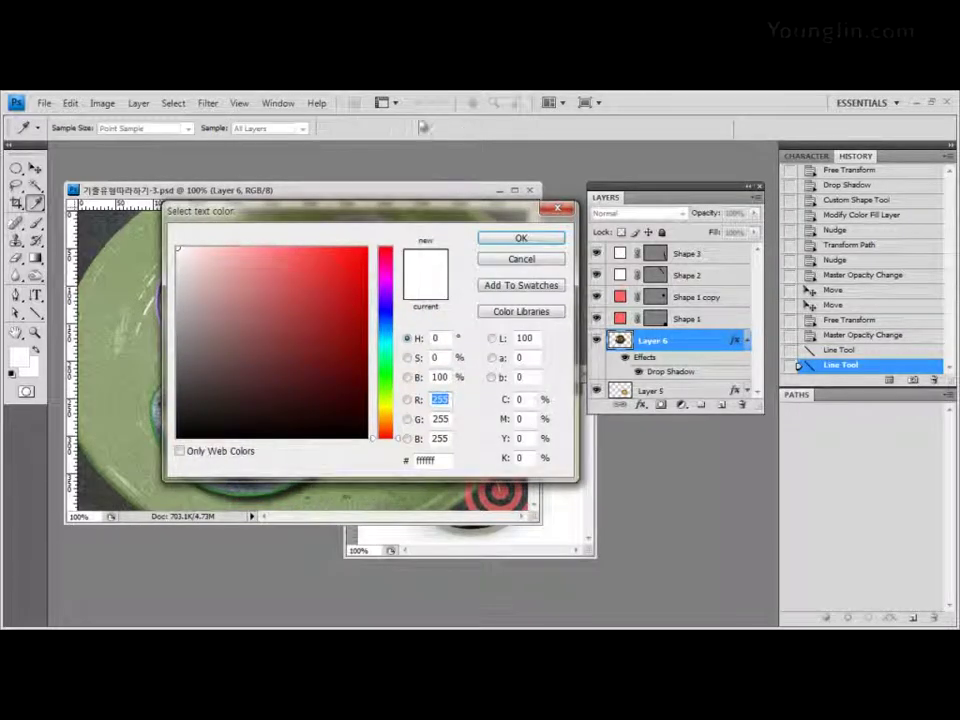
pyautogui.click(422, 461)
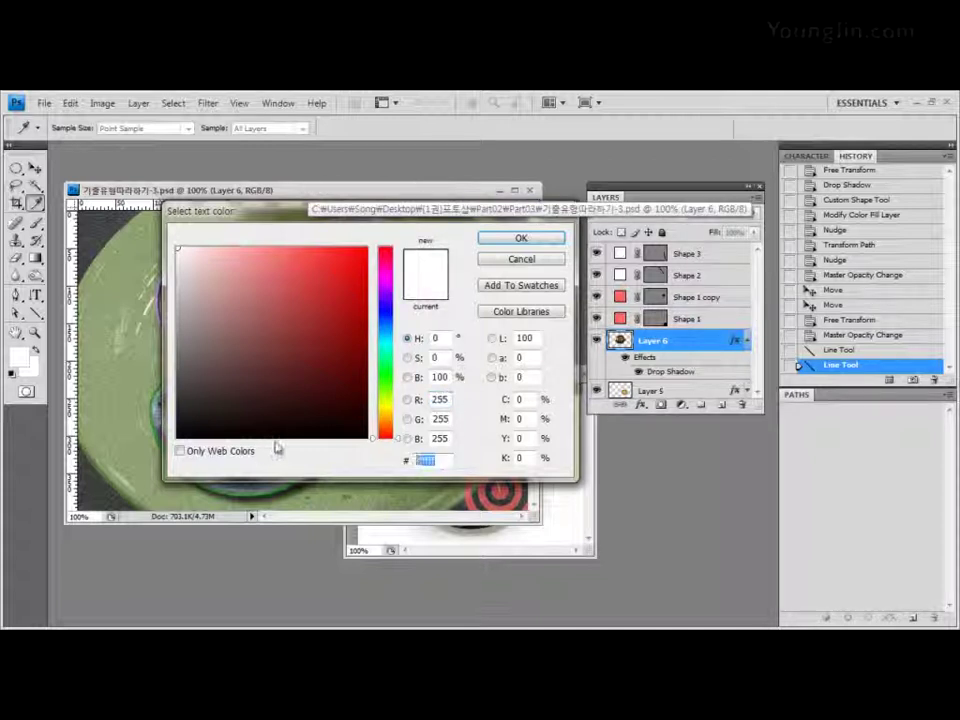
pyautogui.write('cc3333')
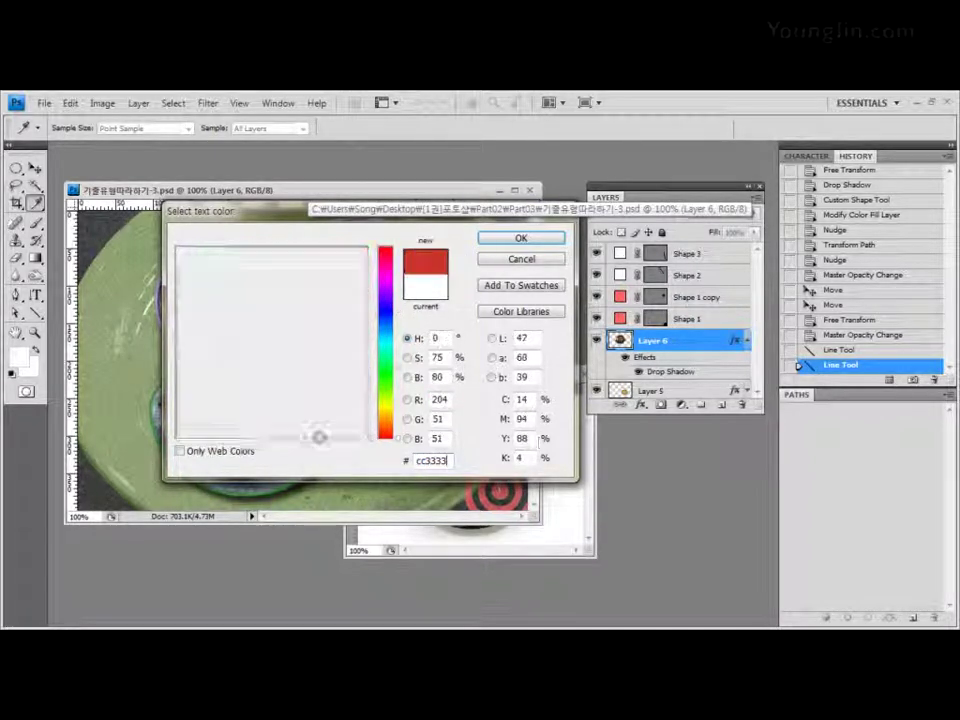
pyautogui.click(557, 239)
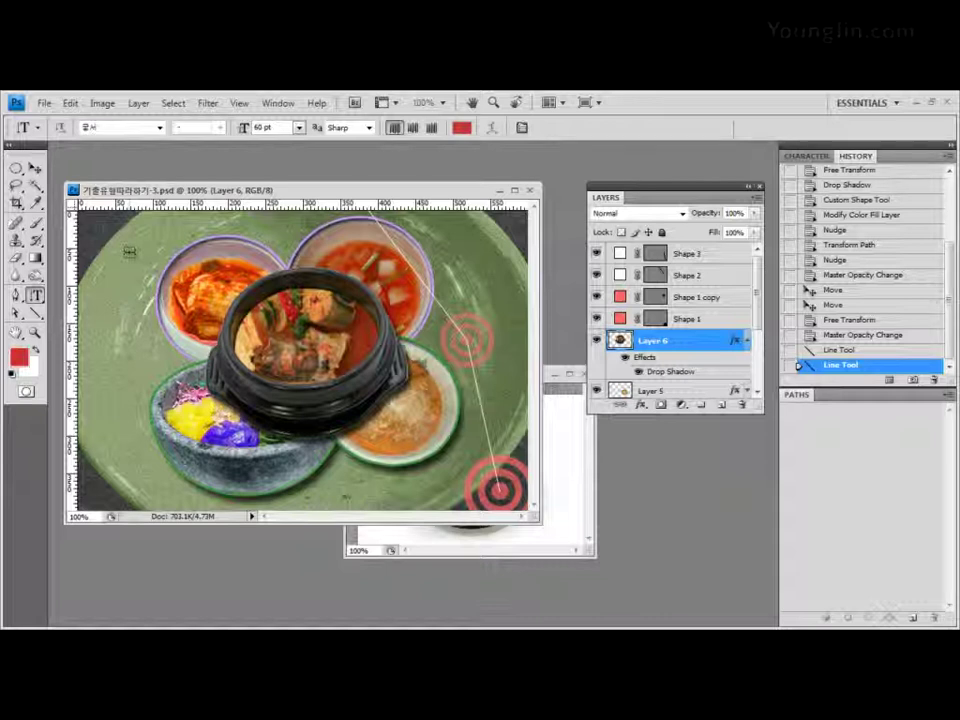
# Step: Add vertical text beside the upper-left bowl reading "한국의" in the first column and "대표음식전" in the second
pyautogui.click(173, 262)
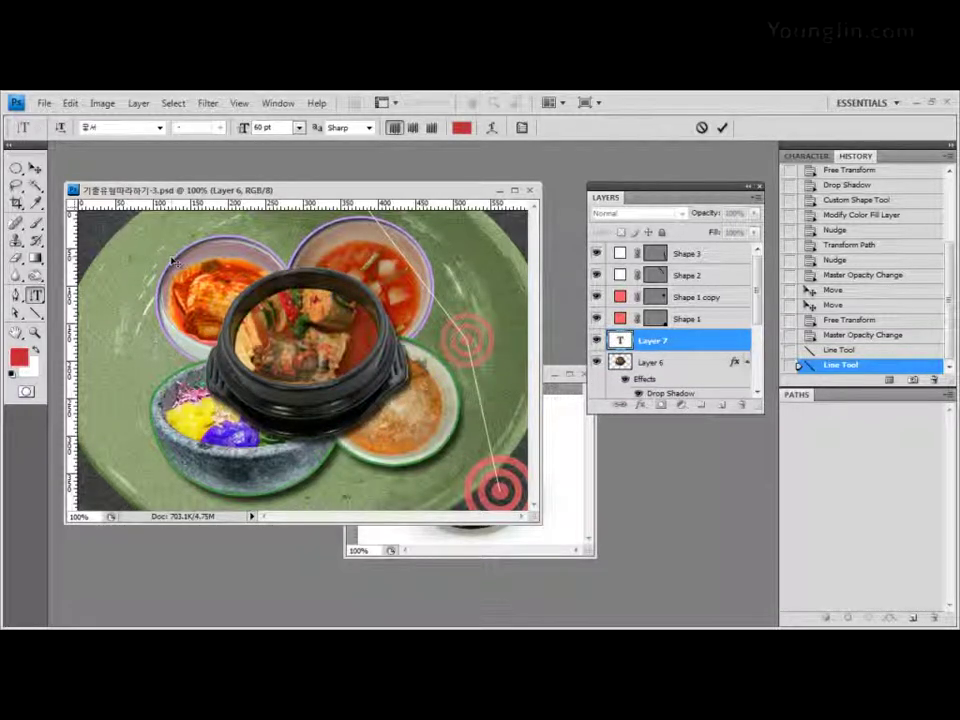
pyautogui.write('한국의')
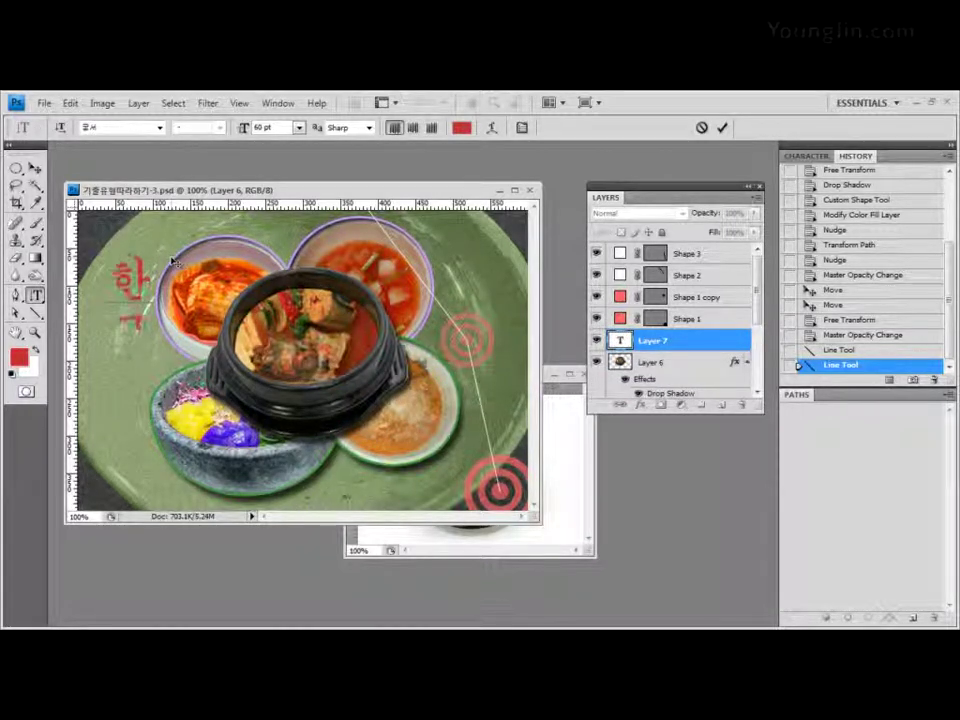
pyautogui.write('ㅁ')
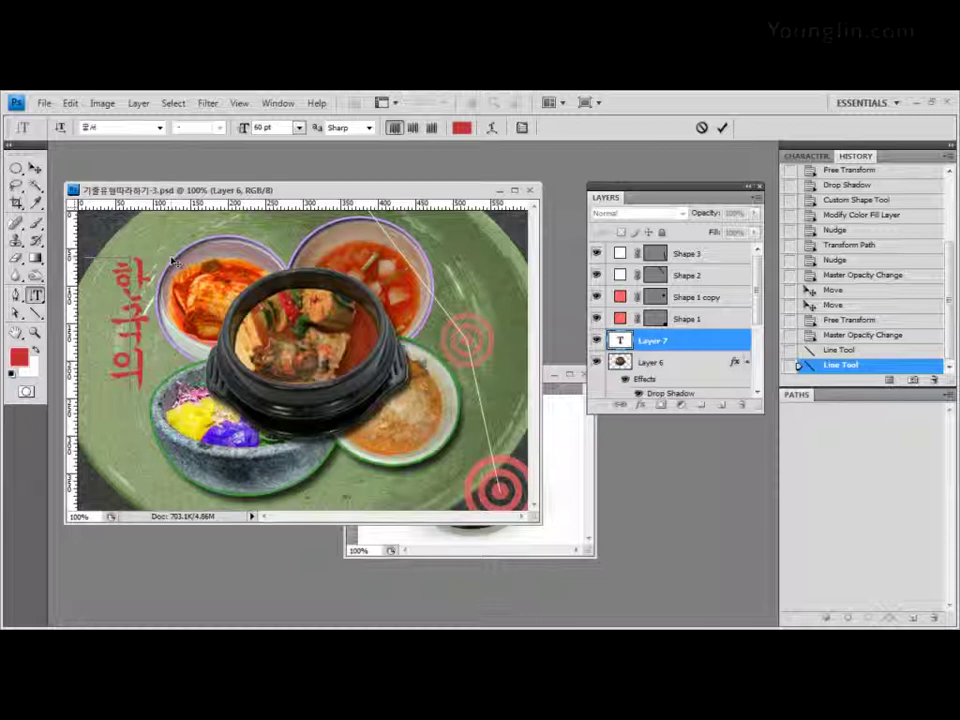
pyautogui.press('Return')
pyautogui.write('대표')
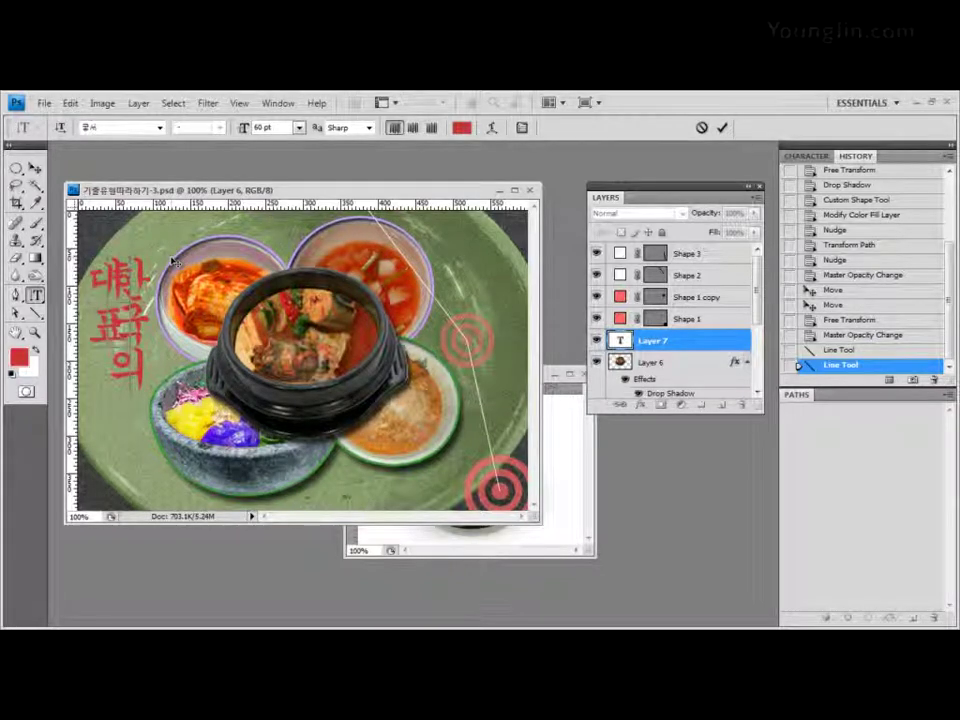
pyautogui.write('음식전')
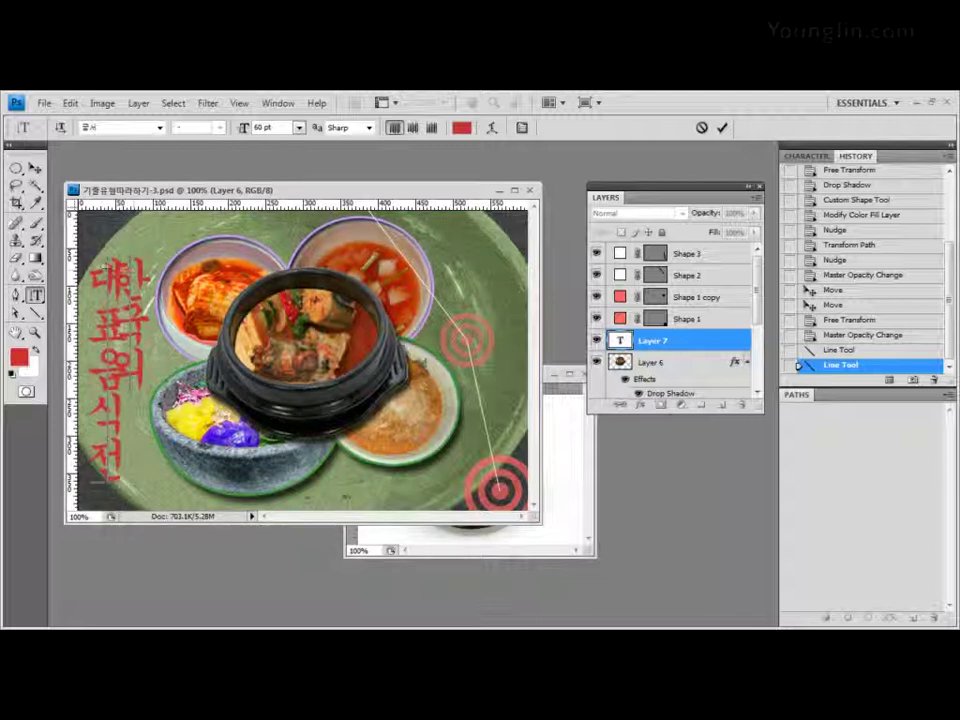
pyautogui.write('ㄴ')
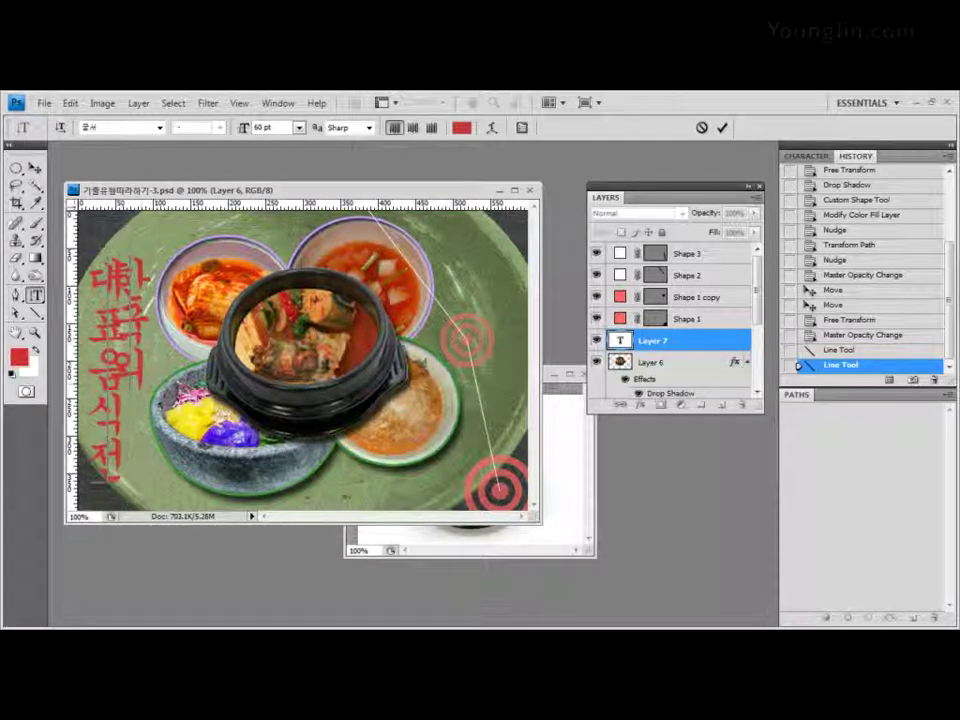
# Step: Set the leading of both columns of the vertical text to Auto
pyautogui.hotkey('ctrl', 'a')
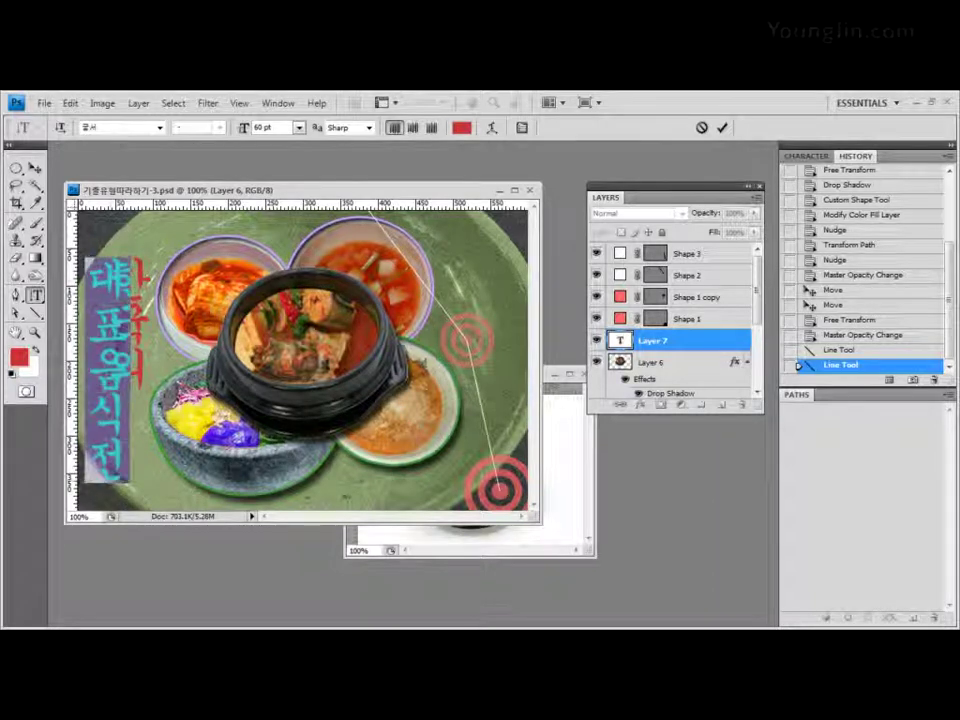
pyautogui.press('BackSpace')
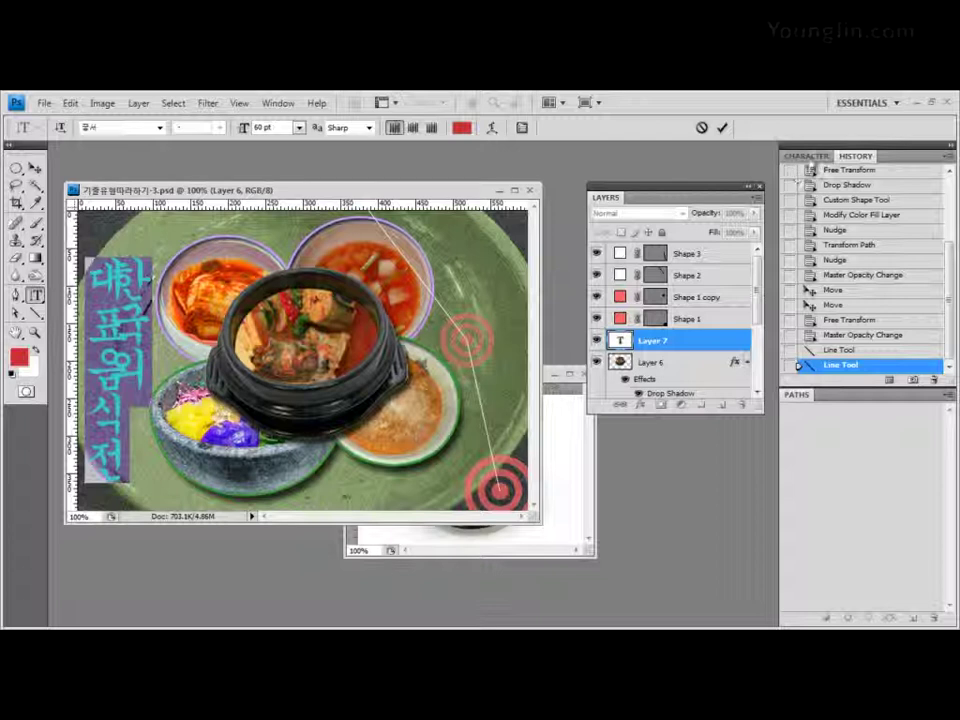
pyautogui.click(806, 156)
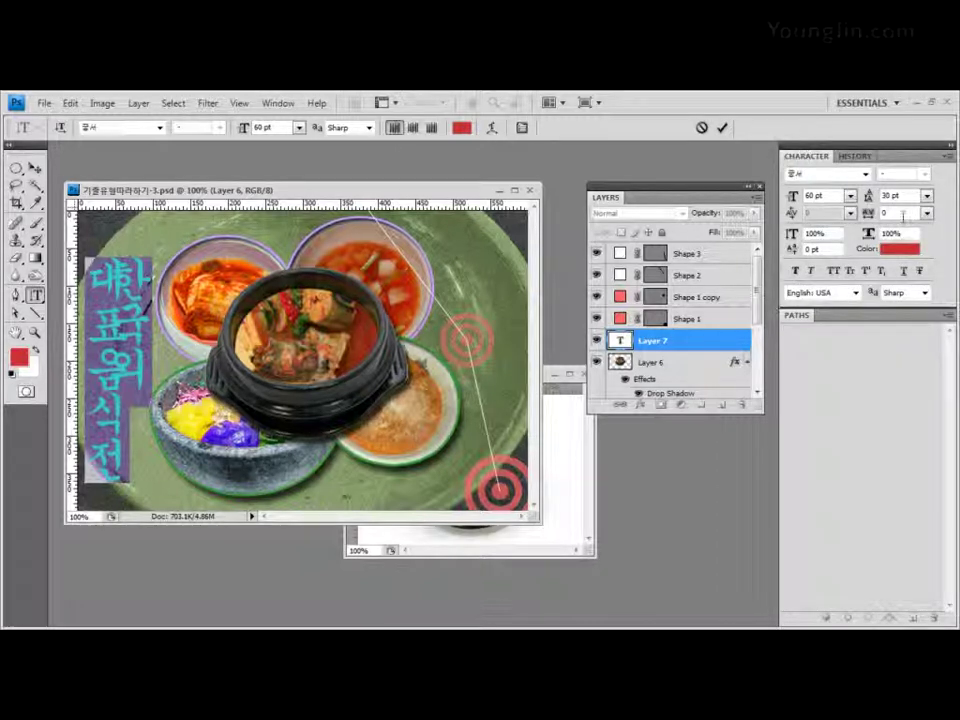
pyautogui.click(812, 196)
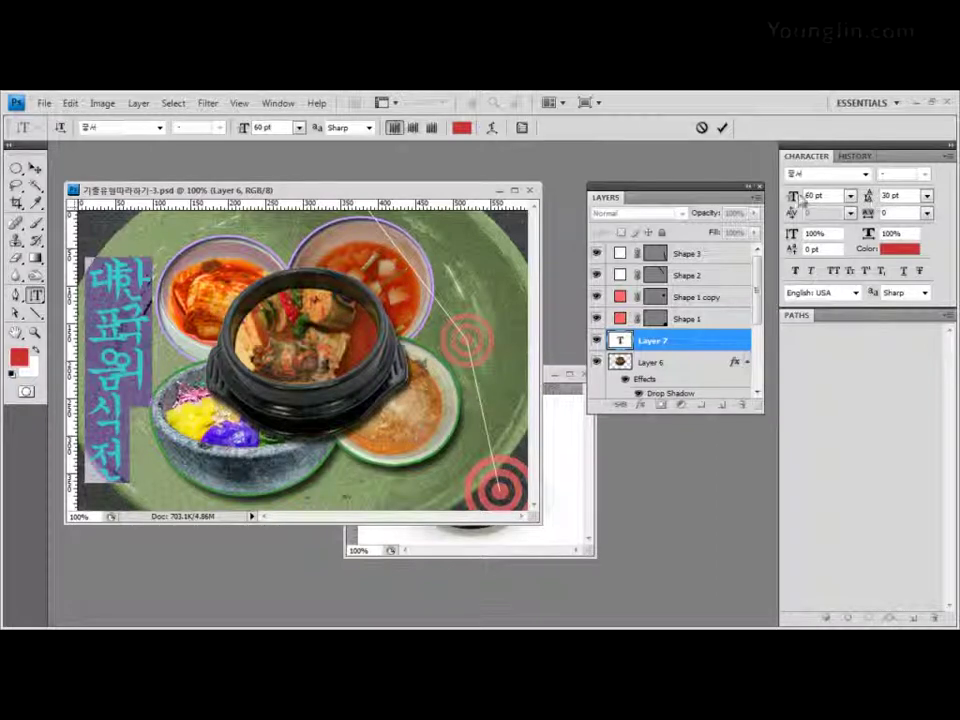
pyautogui.click(927, 197)
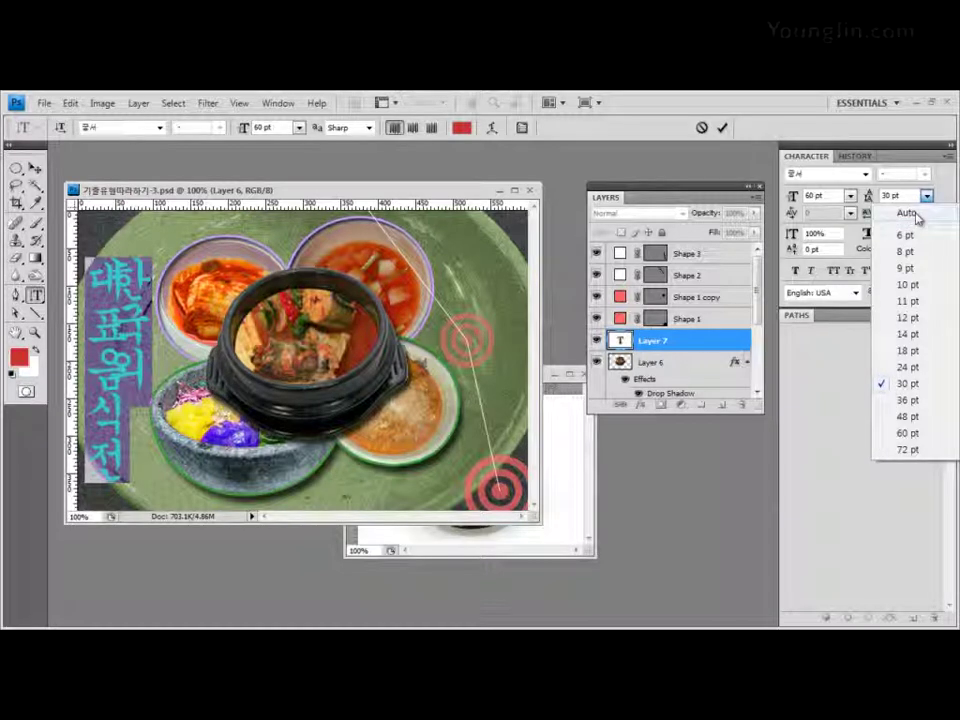
pyautogui.click(917, 216)
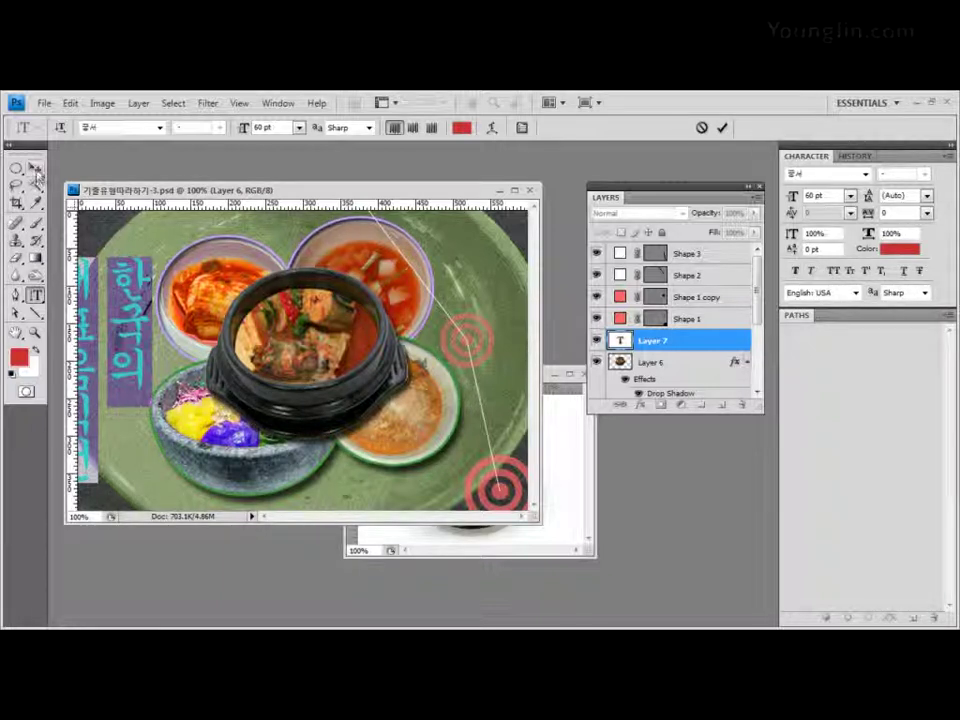
# Step: Shift the vertical text slightly up and right along the canvas's left side, and move its layer above Shape 3
pyautogui.click(36, 170)
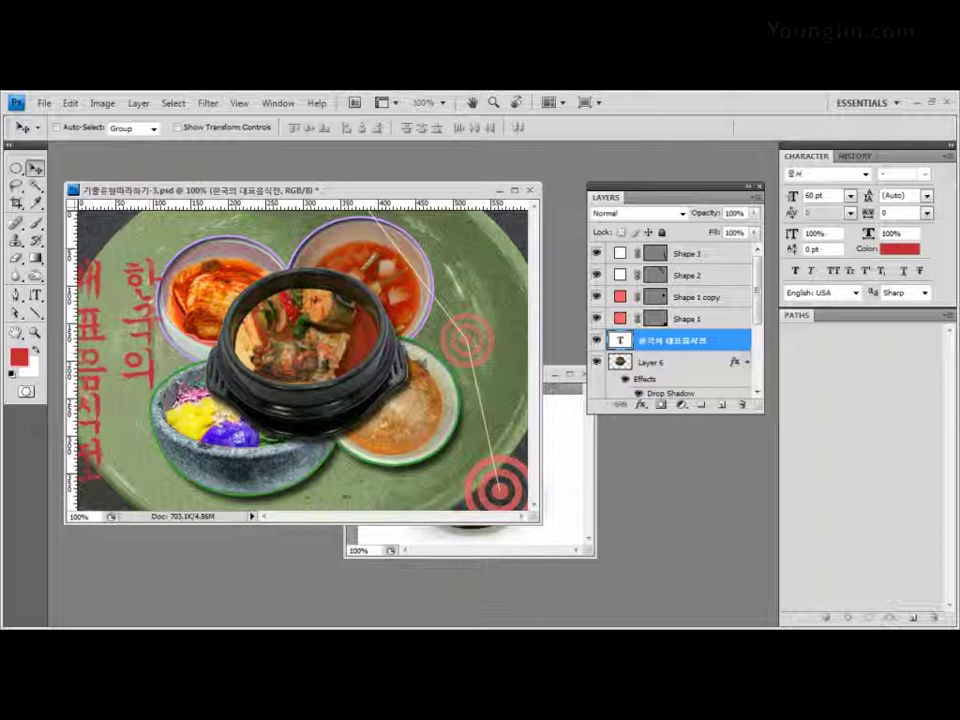
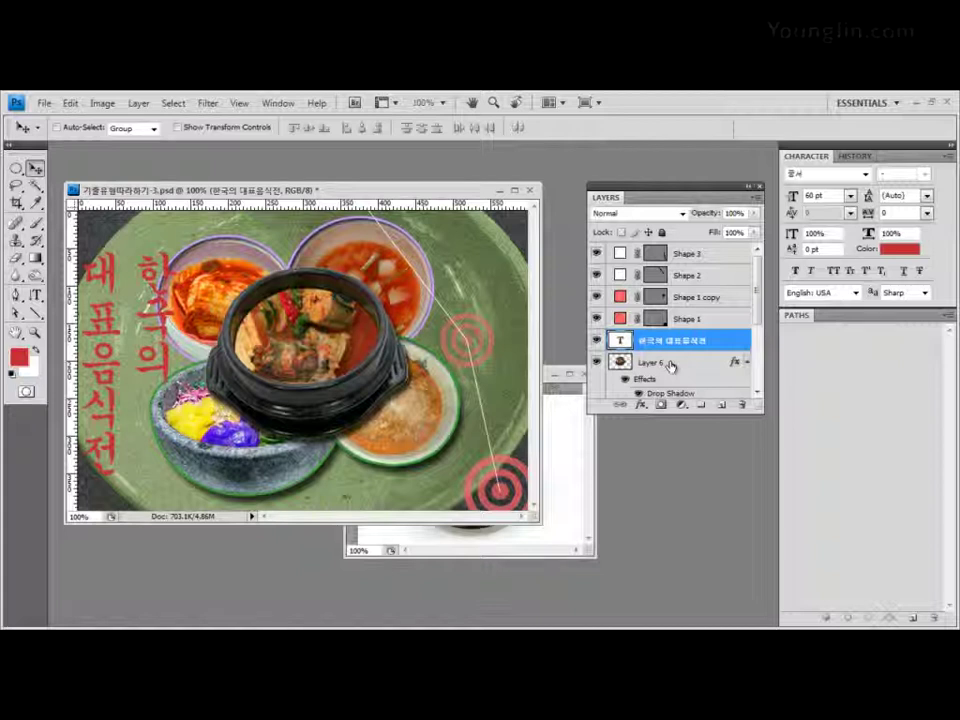
pyautogui.click(670, 366)
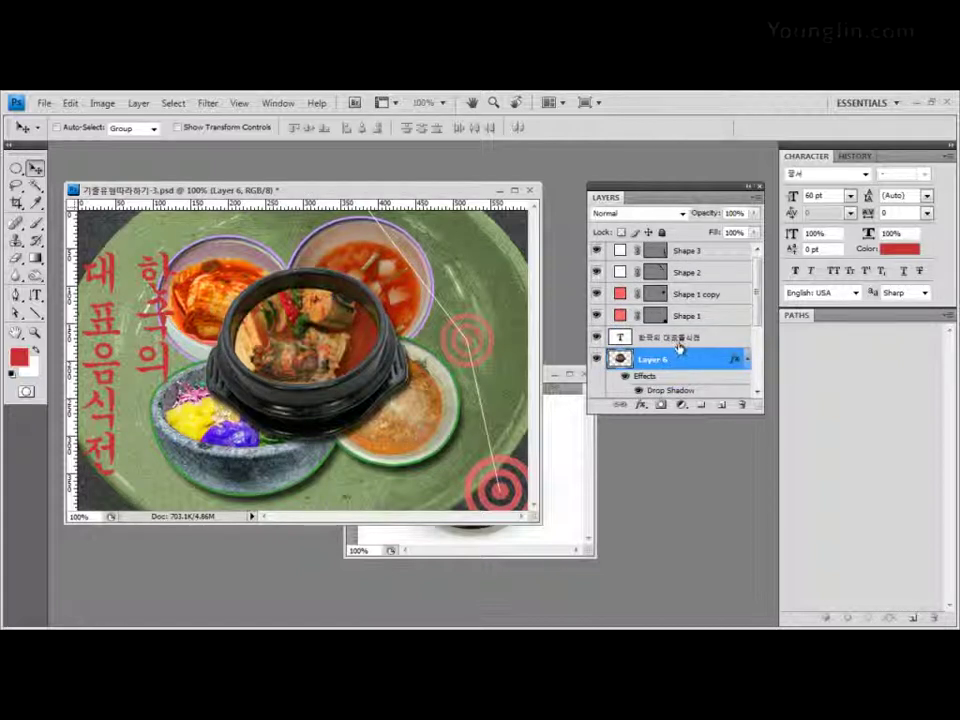
pyautogui.moveTo(686, 339); pyautogui.dragTo(681, 250)
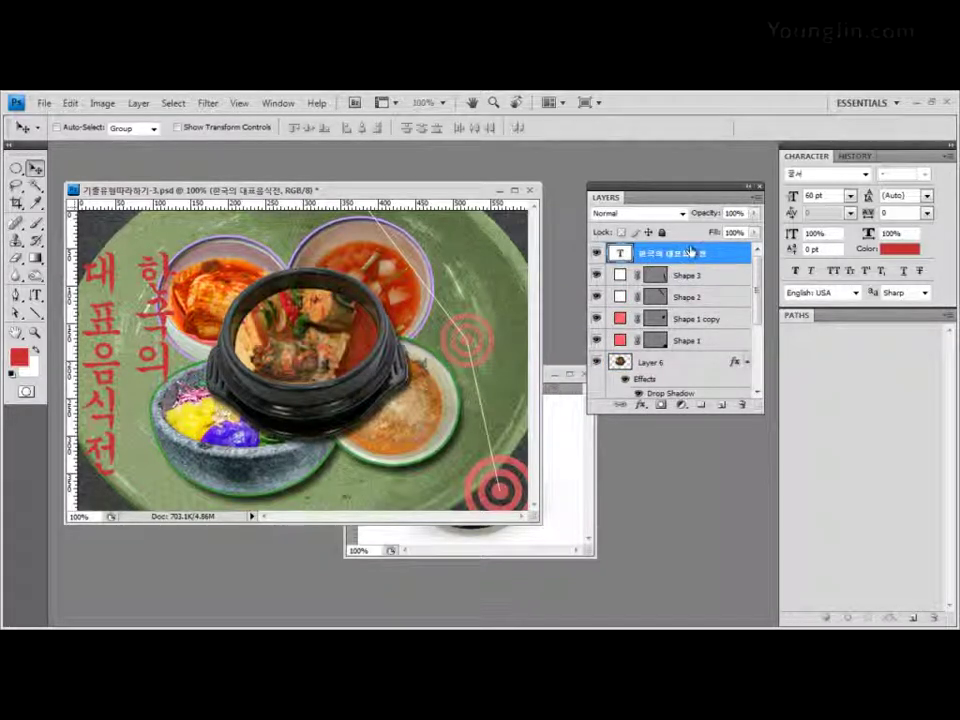
# Step: Add a 3 px outside stroke in #ccffcc to the vertical title text layer
pyautogui.click(642, 406)
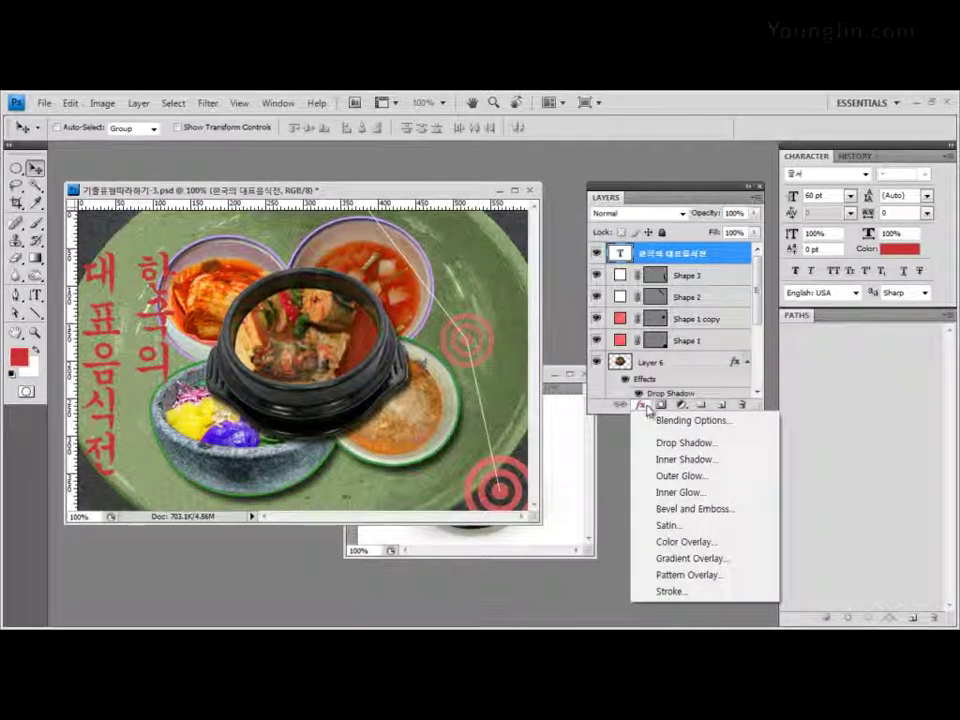
pyautogui.click(680, 591)
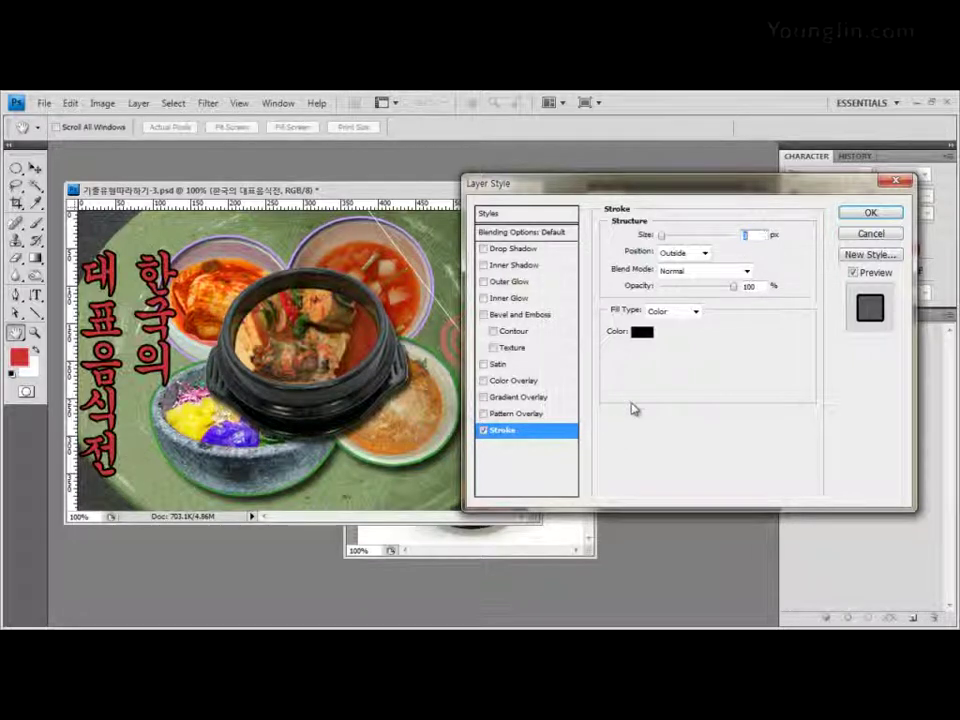
pyautogui.click(643, 332)
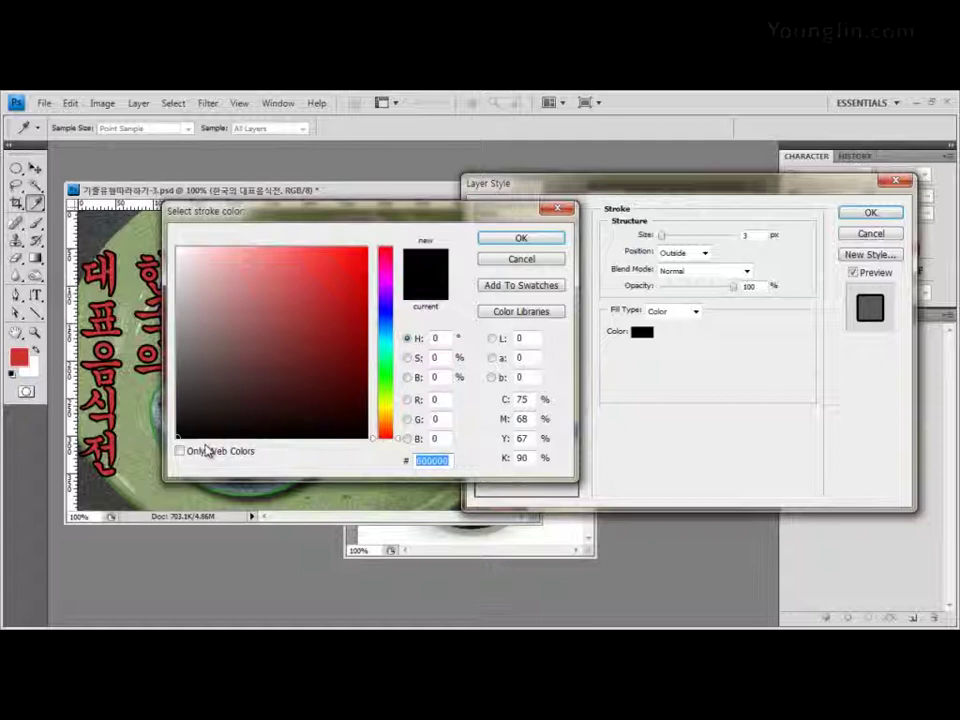
pyautogui.write('ccf')
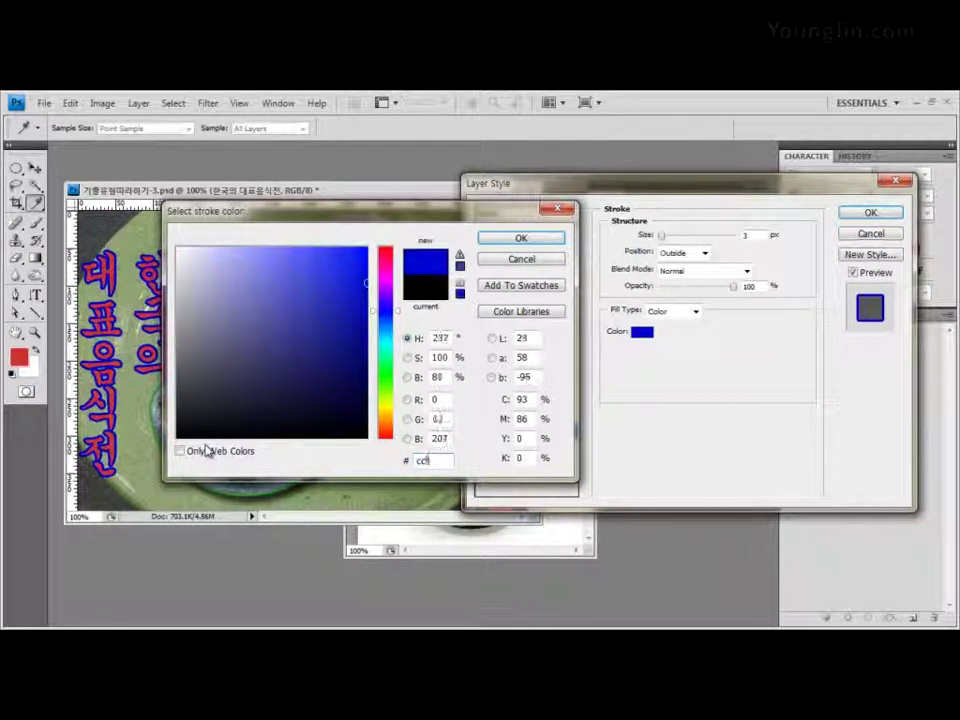
pyautogui.write('fcc')
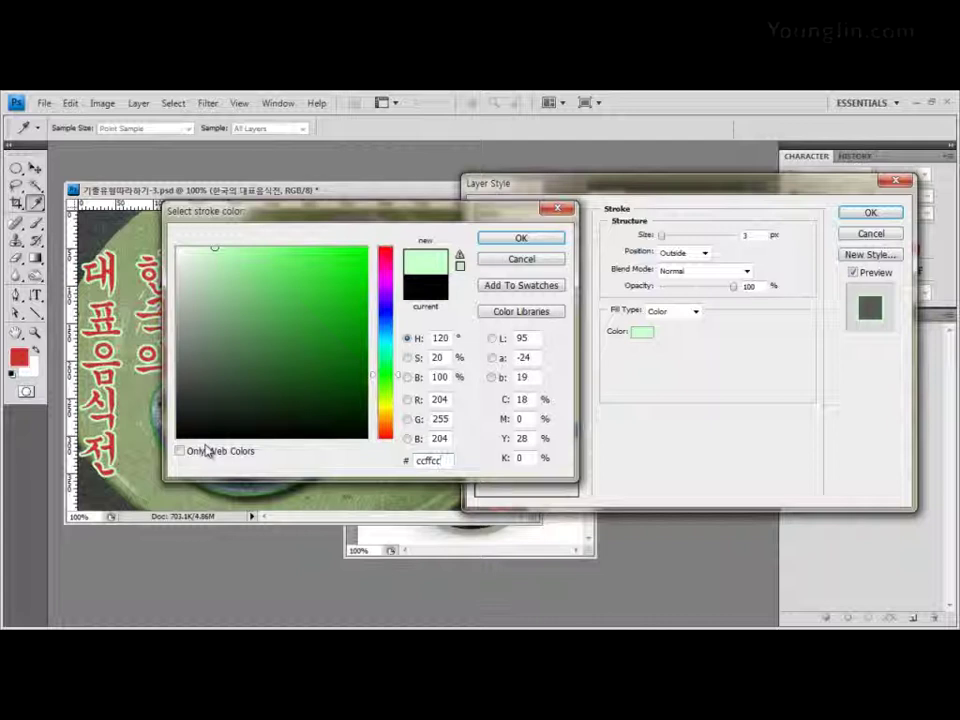
pyautogui.click(521, 239)
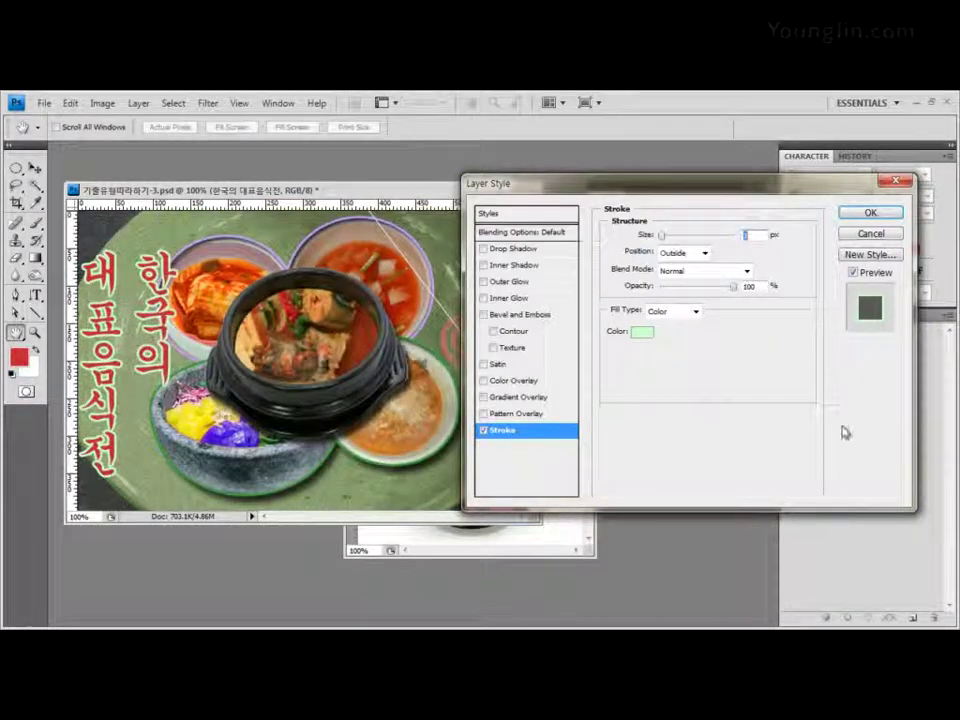
# Step: Add a drop shadow to the vertical title, increase its distance slightly, and apply the layer style
pyautogui.click(519, 249)
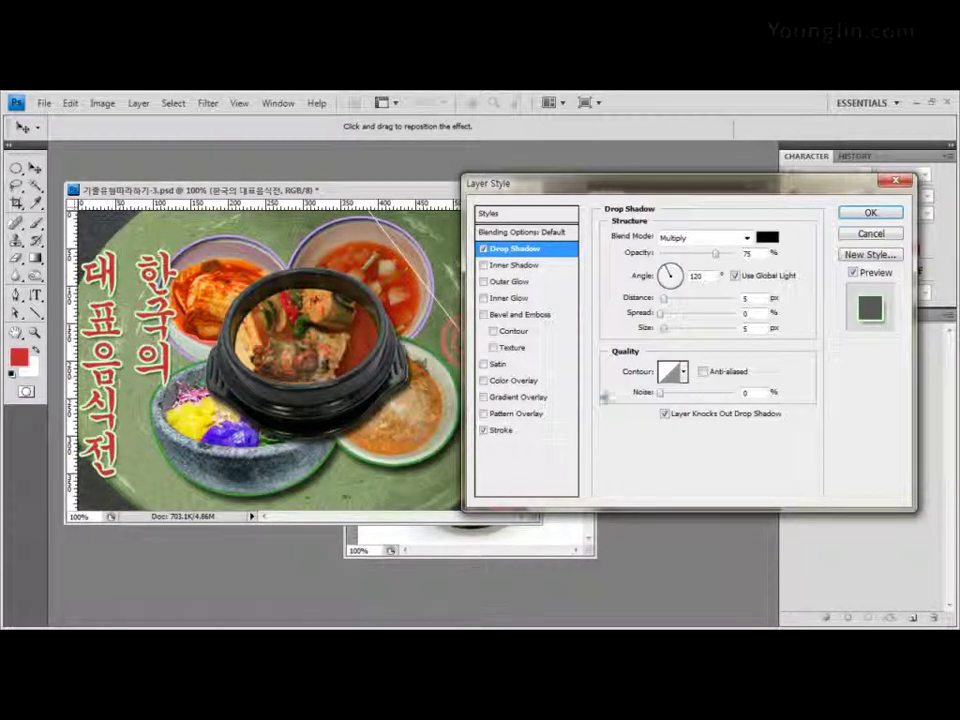
pyautogui.click(666, 299)
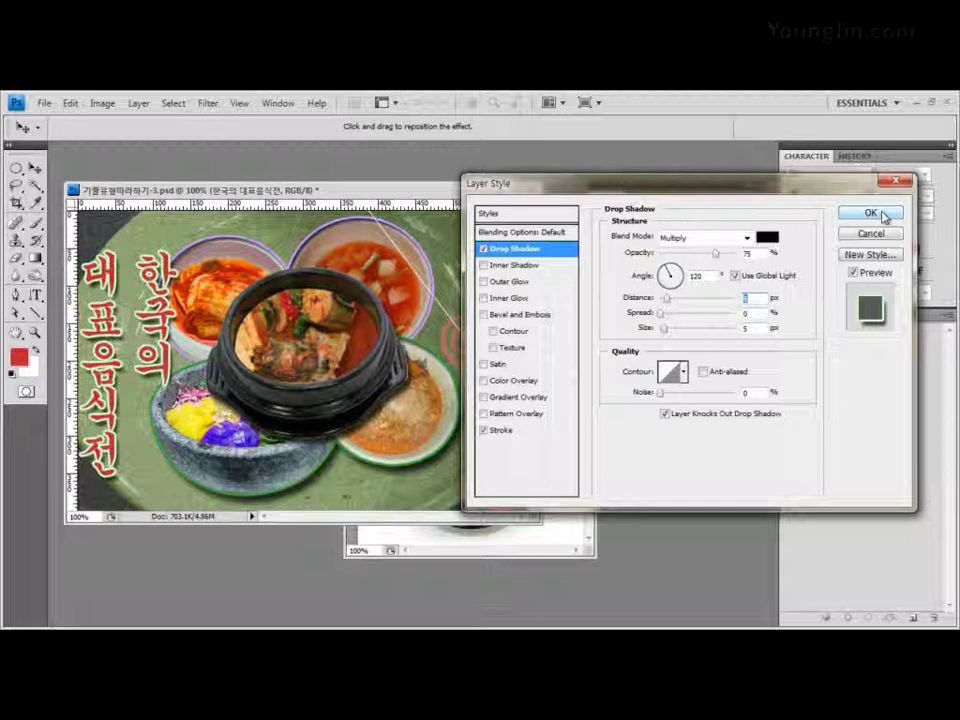
pyautogui.click(870, 213)
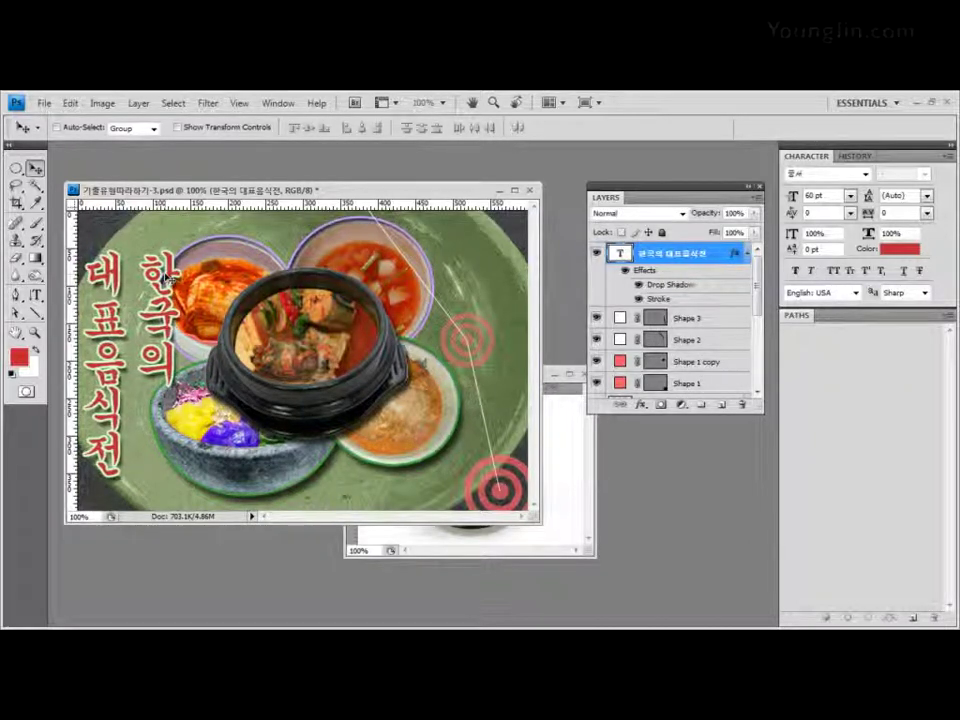
# Step: Switch to the Horizontal Type tool
pyautogui.click(36, 295)
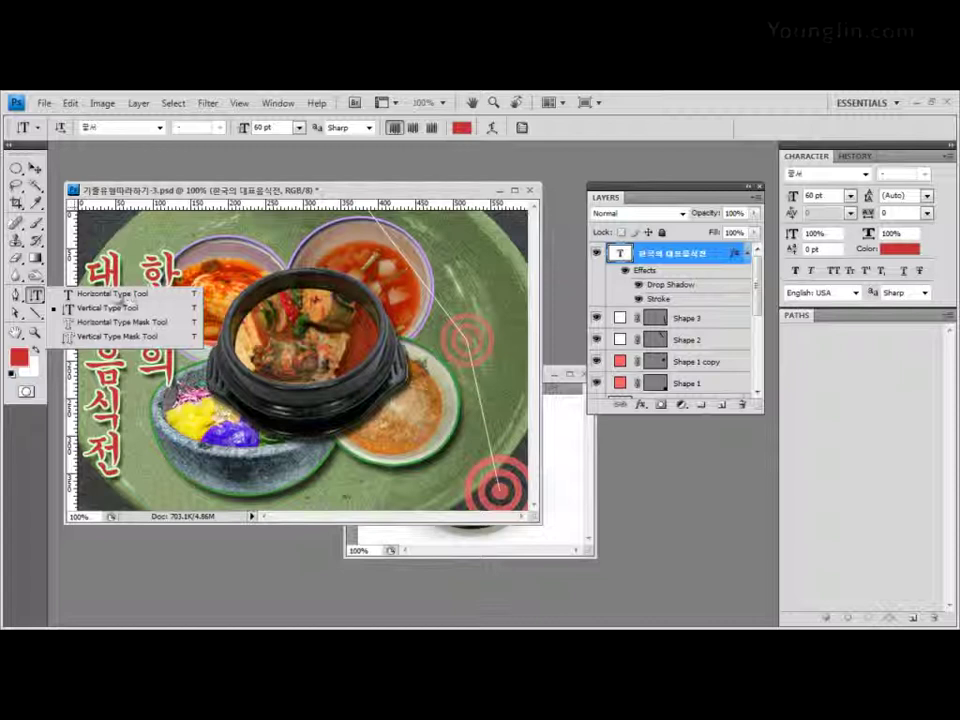
pyautogui.click(122, 294)
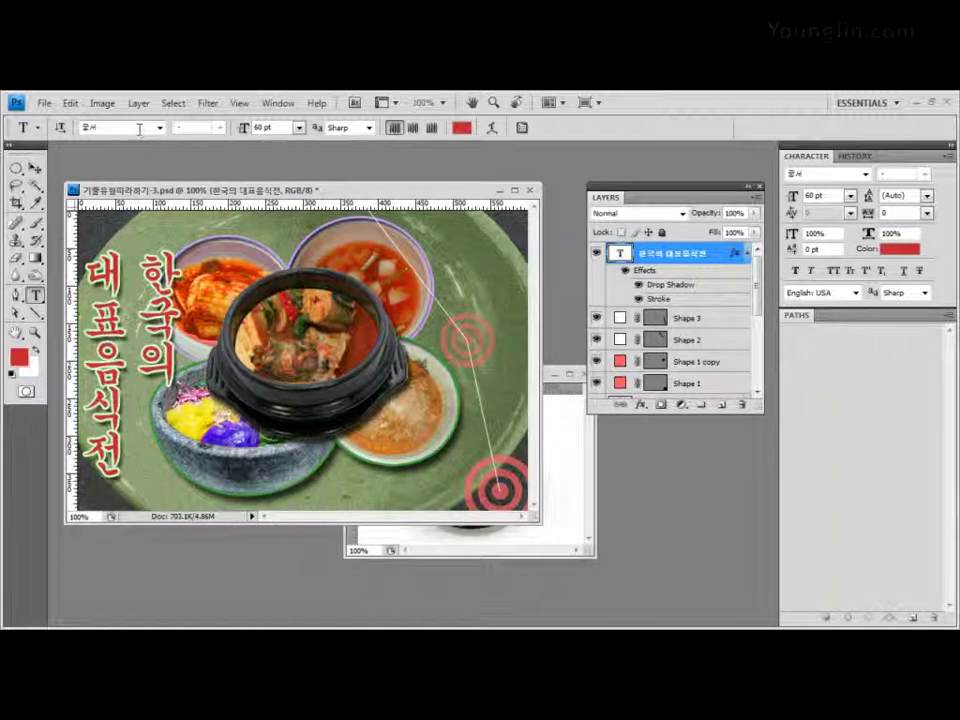
pyautogui.click(243, 128)
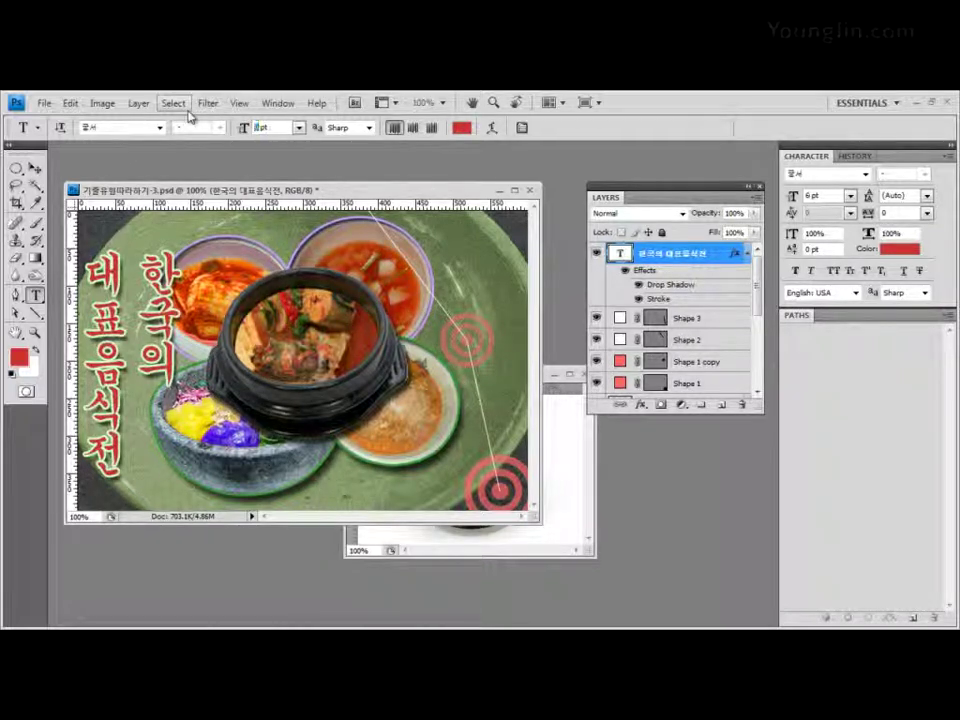
pyautogui.write('30')
pyautogui.press('Return')
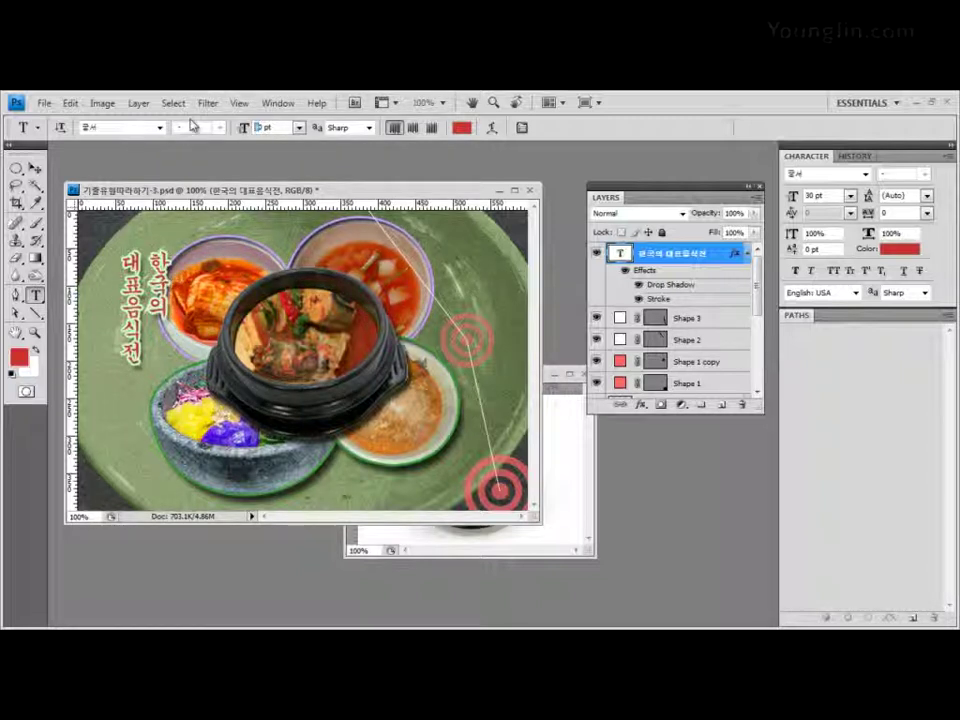
pyautogui.write('600')
pyautogui.press('Return')
pyautogui.write('60')
pyautogui.press('Return')
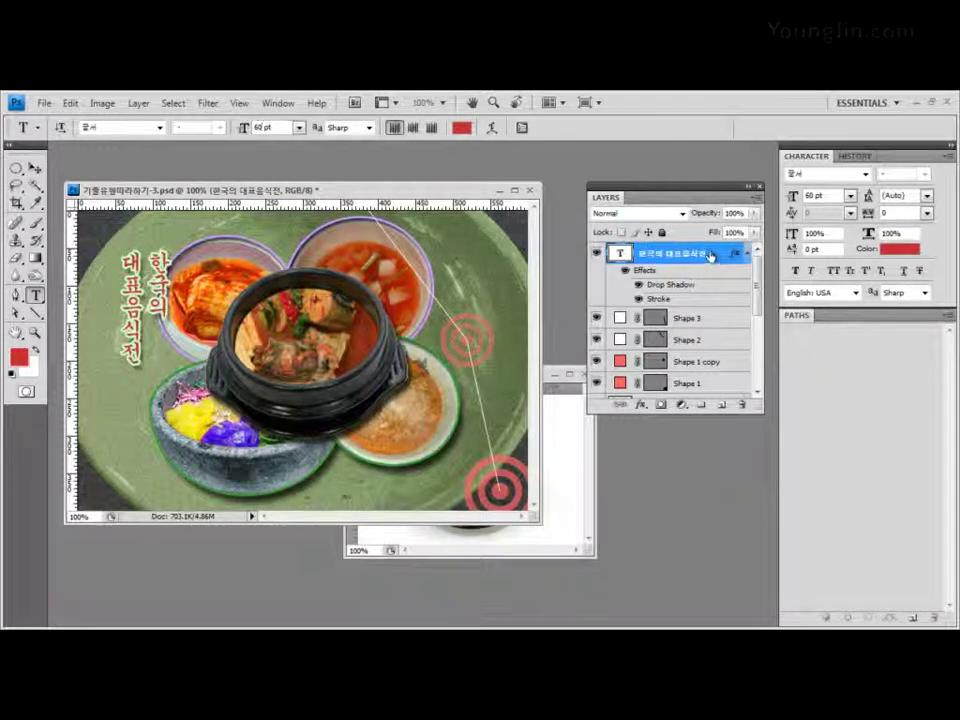
pyautogui.click(657, 258)
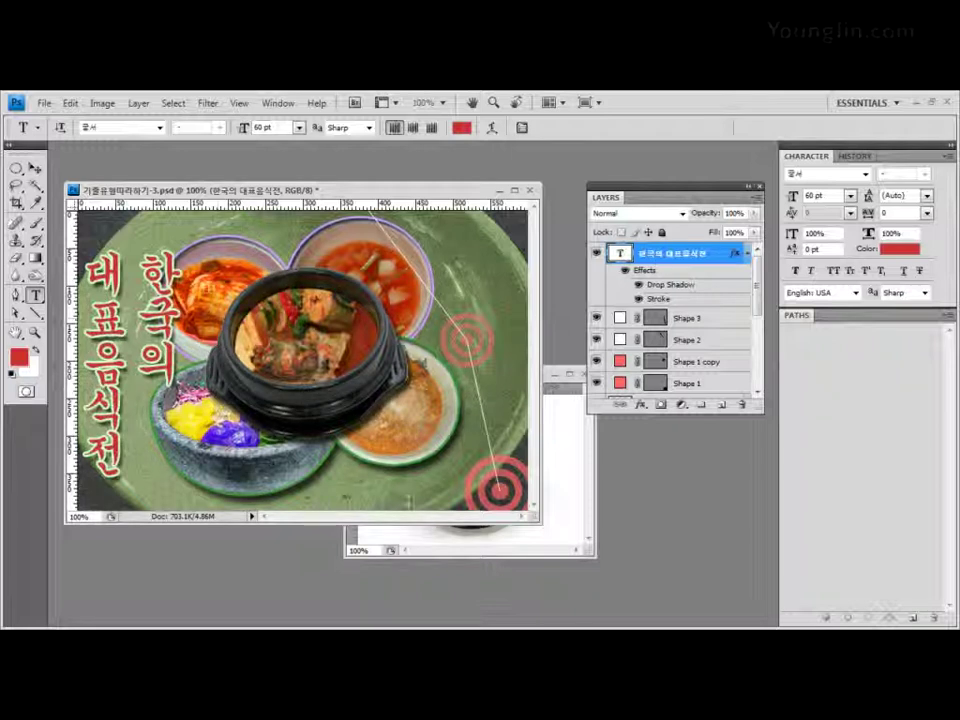
# Step: Add the horizontal text "일시 : 2010.12.1" below the lower bowls and set its size to 30 pt
pyautogui.click(300, 493)
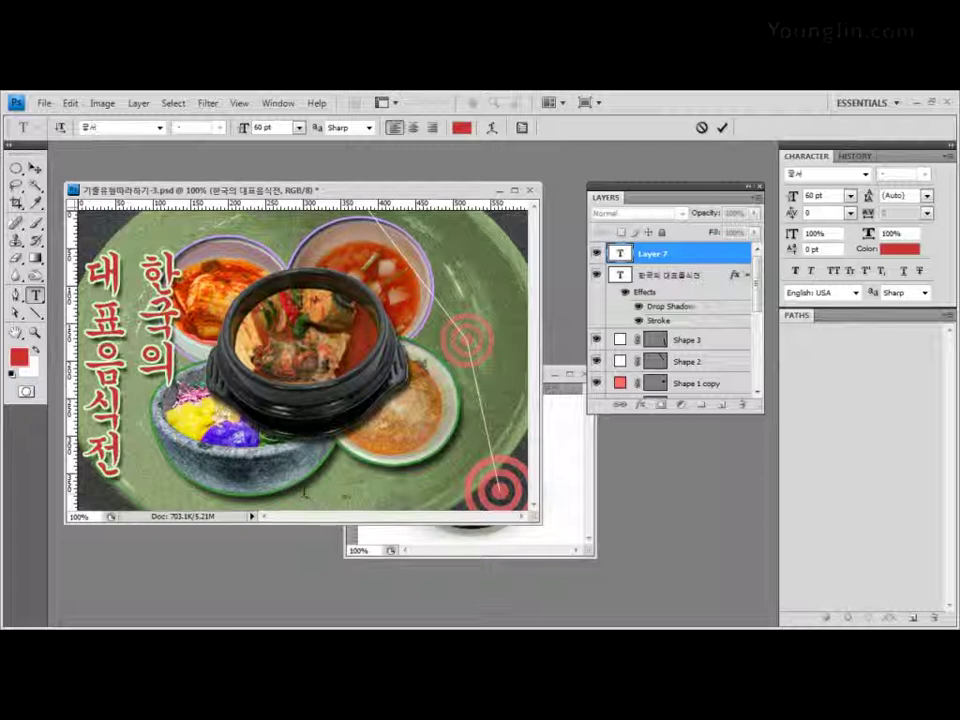
pyautogui.write('dlr')
pyautogui.press('BackSpace')
pyautogui.press('BackSpace')
pyautogui.press('BackSpace')
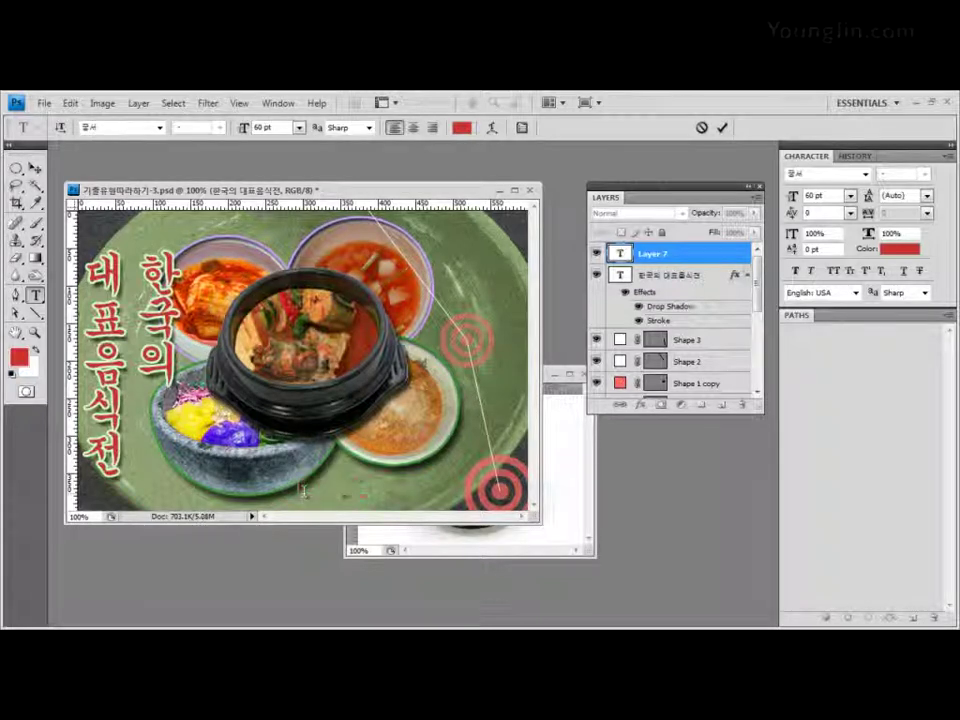
pyautogui.write('일시 :')
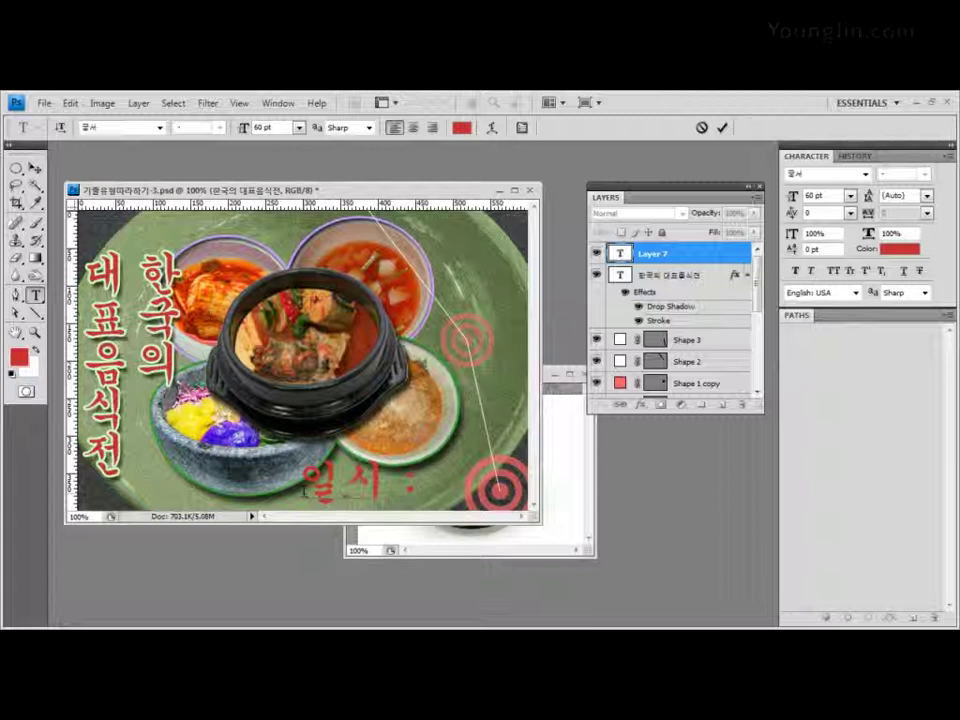
pyautogui.write(' 20')
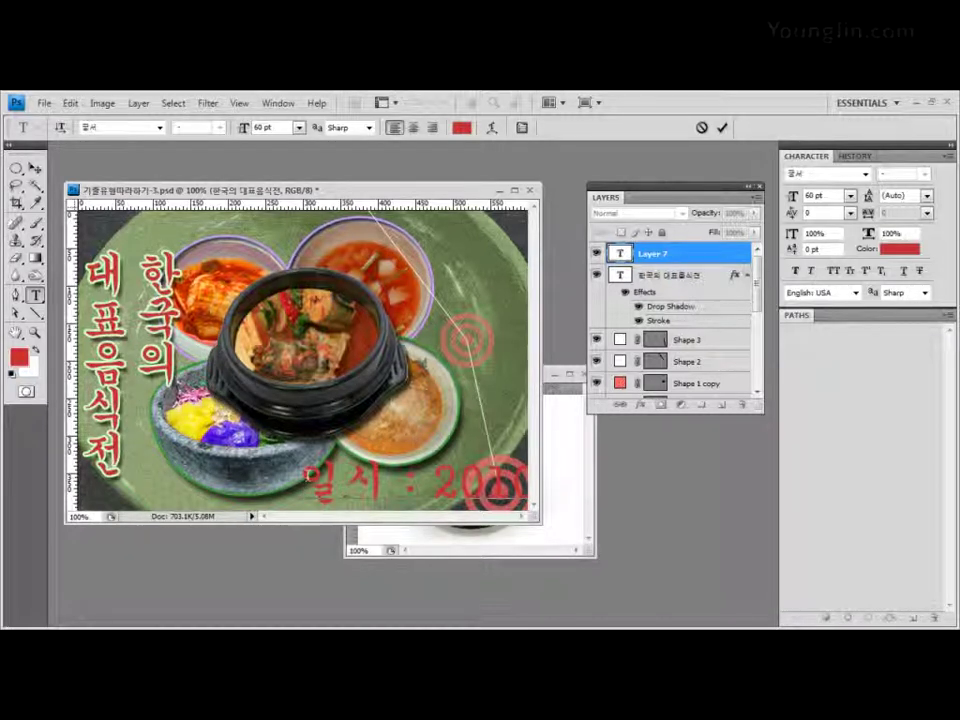
pyautogui.hotkey('ctrl', 'a')
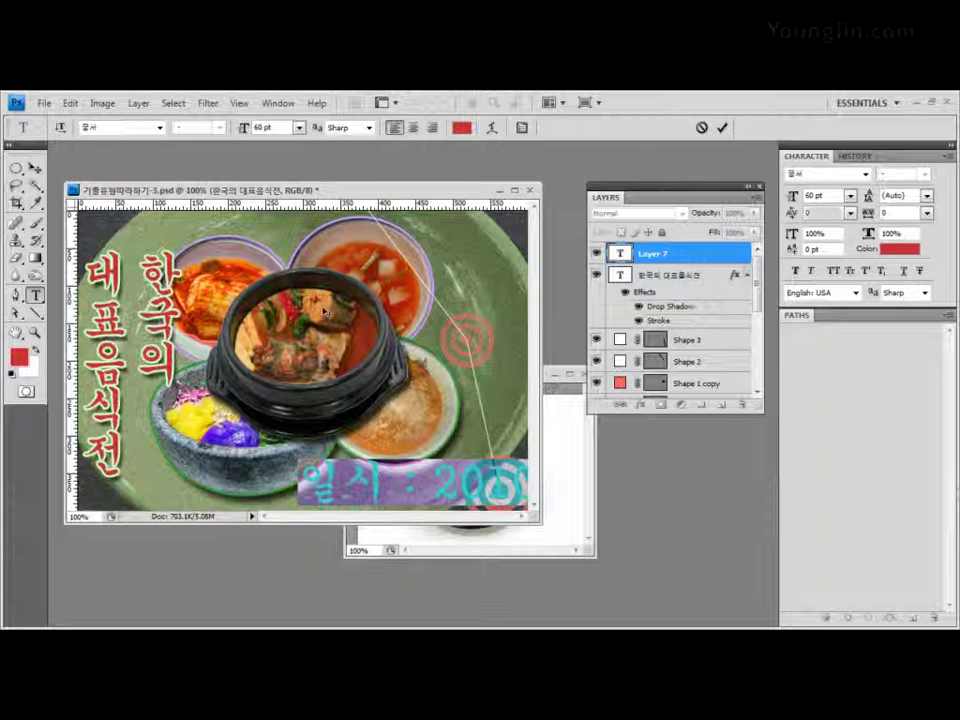
pyautogui.moveTo(242, 126); pyautogui.dragTo(205, 115)
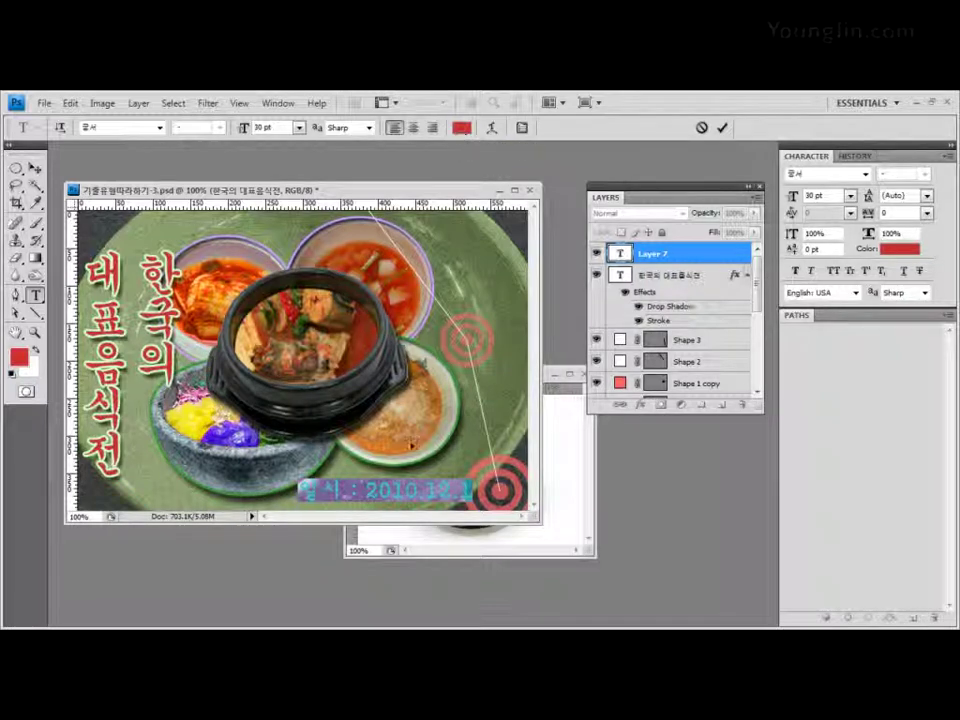
# Step: Insert a space after each period so the date line reads "일시 : 2010. 12. 1", and shift the line slightly right
pyautogui.hotkey('ctrl', 'h')
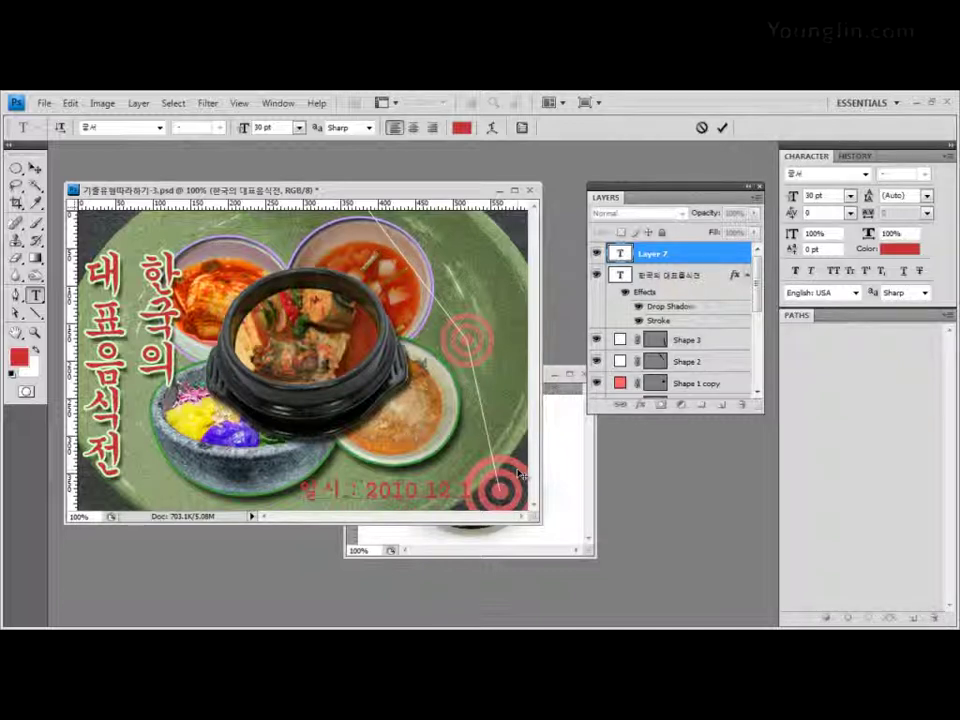
pyautogui.hotkey('alt', 'Right')
pyautogui.hotkey('alt', 'Right')
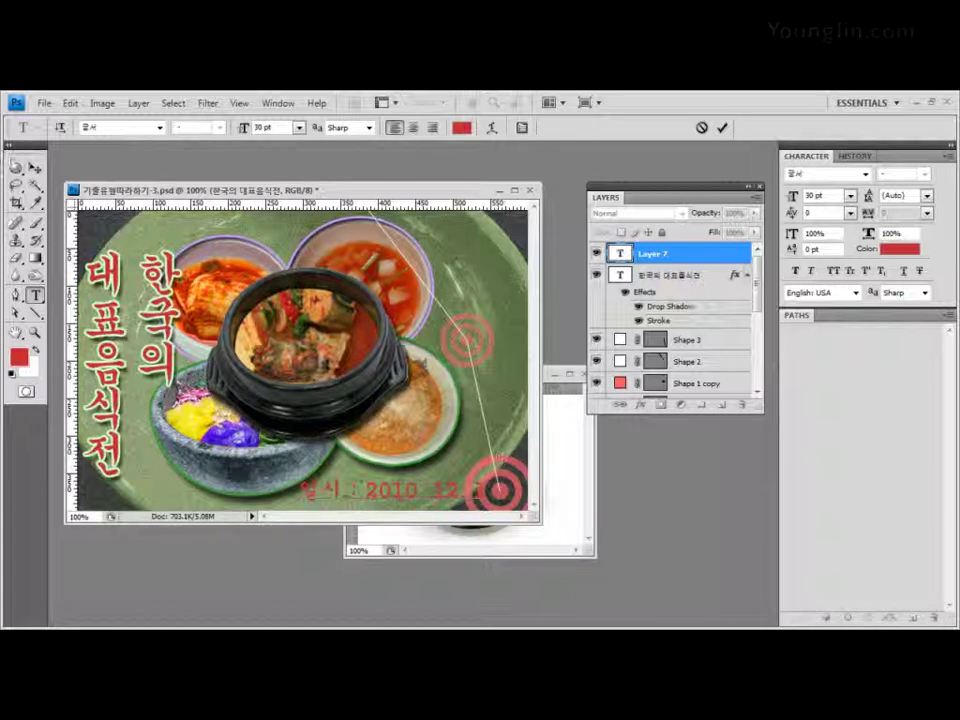
pyautogui.click(35, 169)
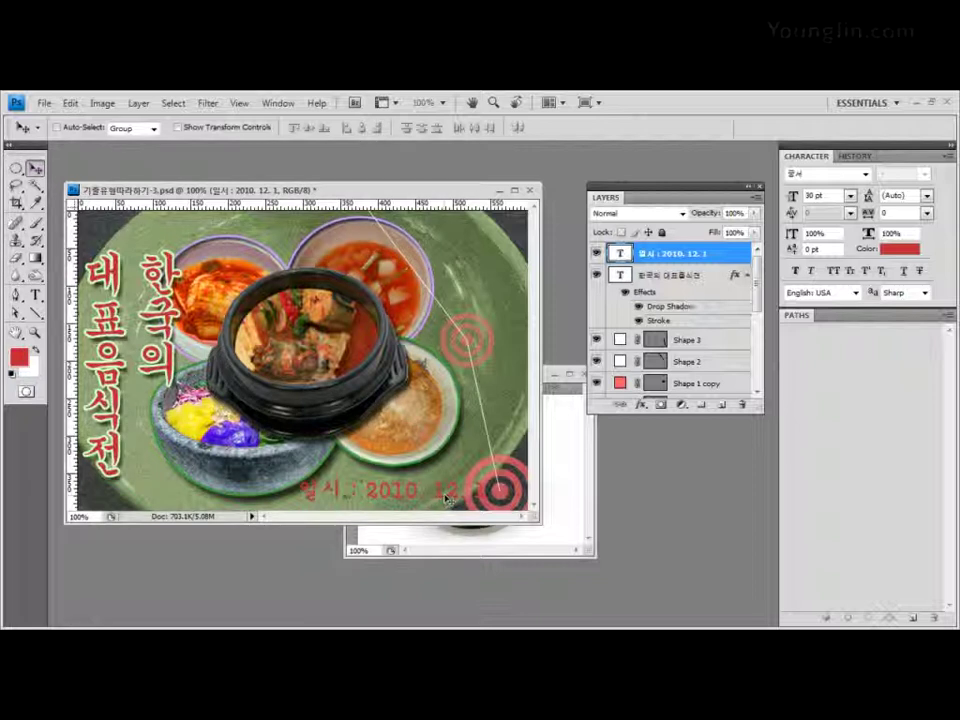
pyautogui.moveTo(445, 498); pyautogui.dragTo(452, 505)
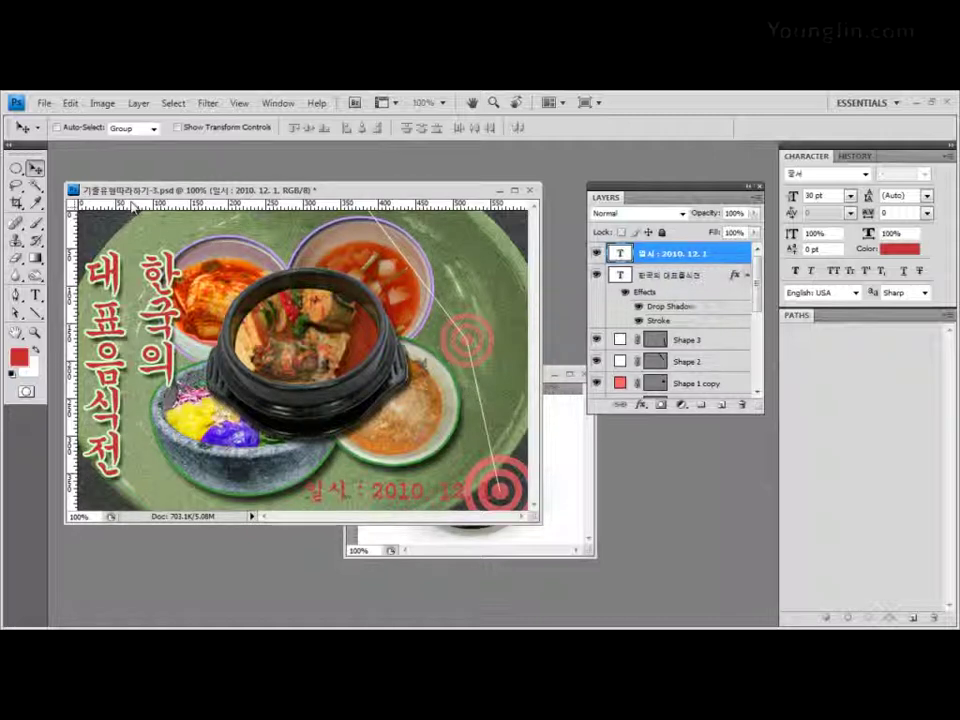
# Step: Add a 2 px outside stroke in #ffffff to the date text layer
pyautogui.click(641, 404)
pyautogui.click(670, 591)
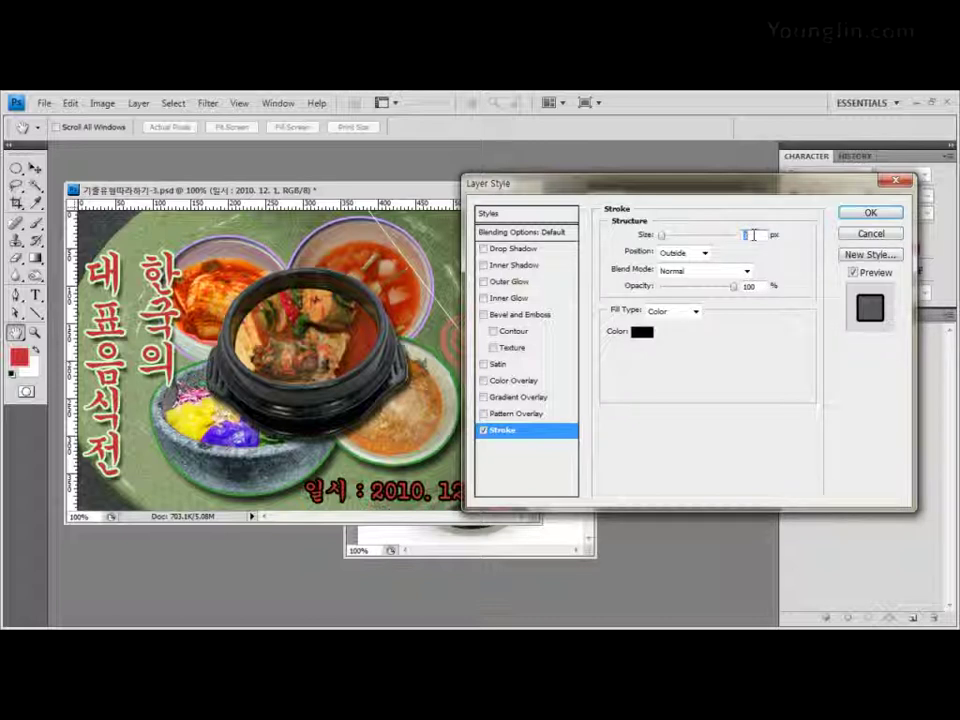
pyautogui.write('2')
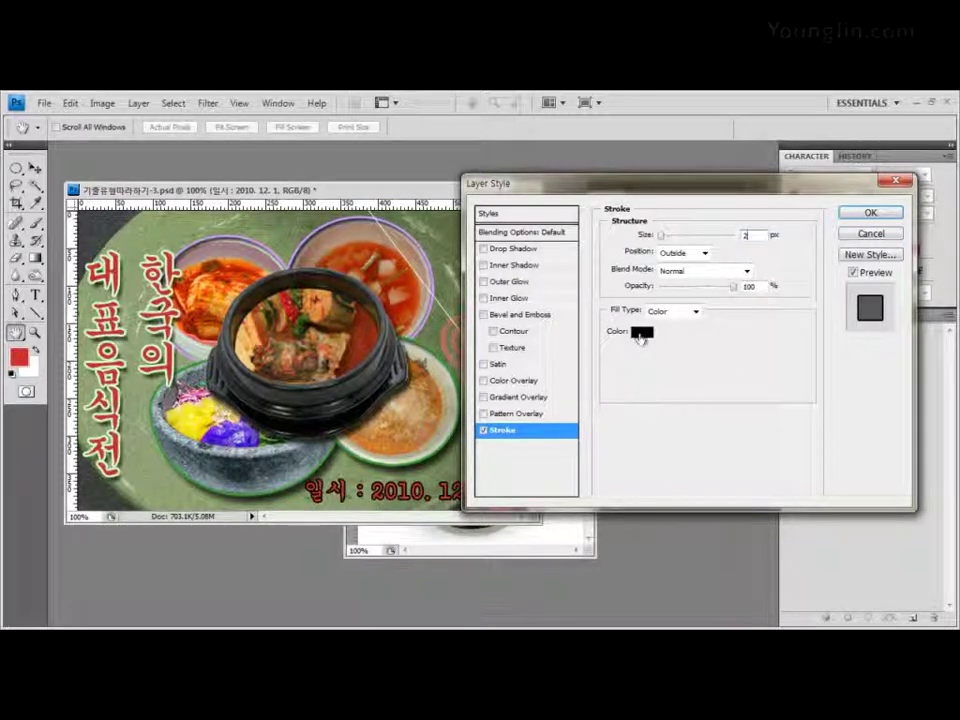
pyautogui.click(641, 333)
pyautogui.click(432, 460)
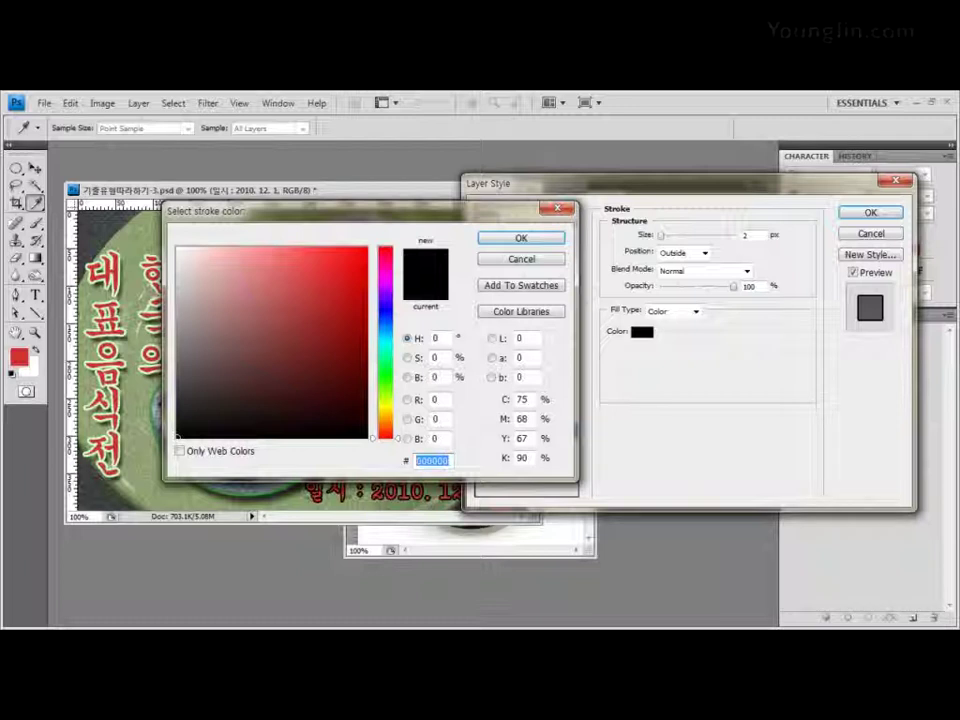
pyautogui.write('ffff')
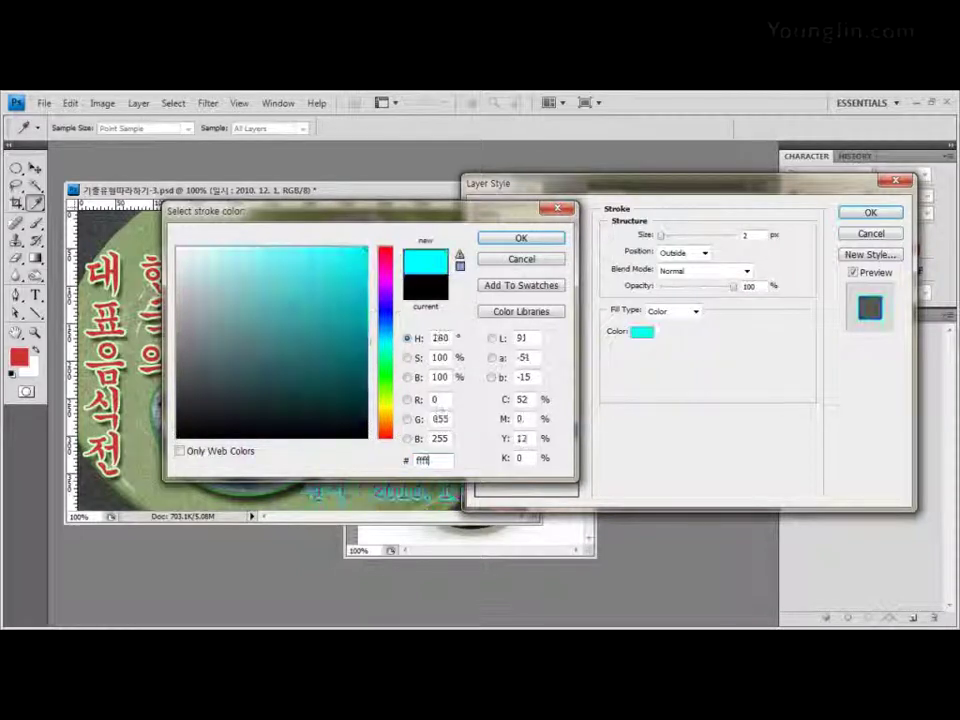
pyautogui.write('ff')
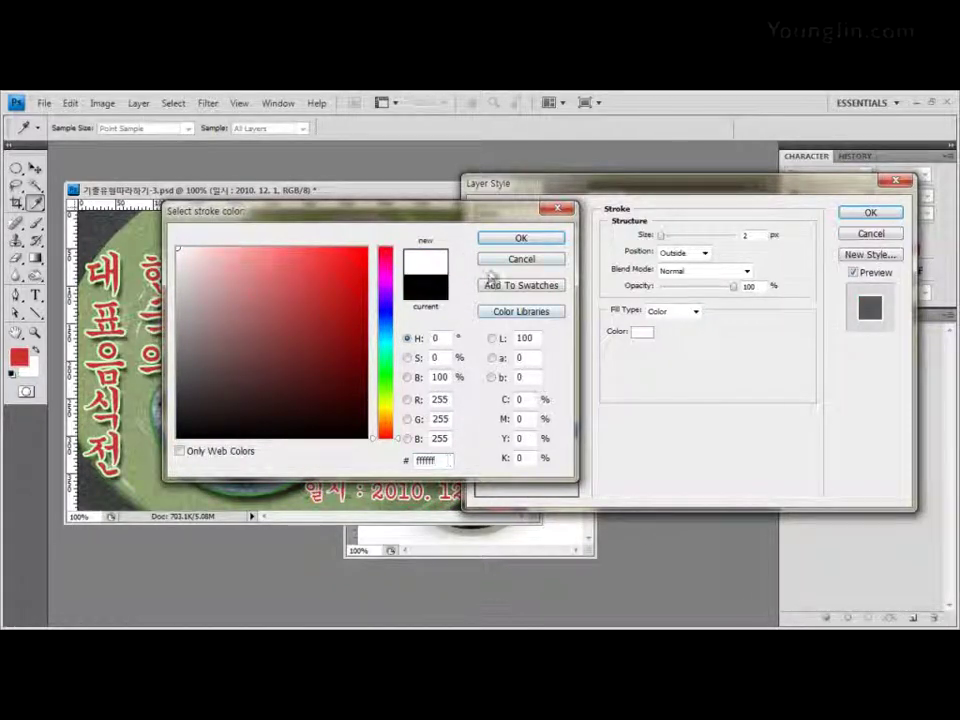
pyautogui.click(521, 238)
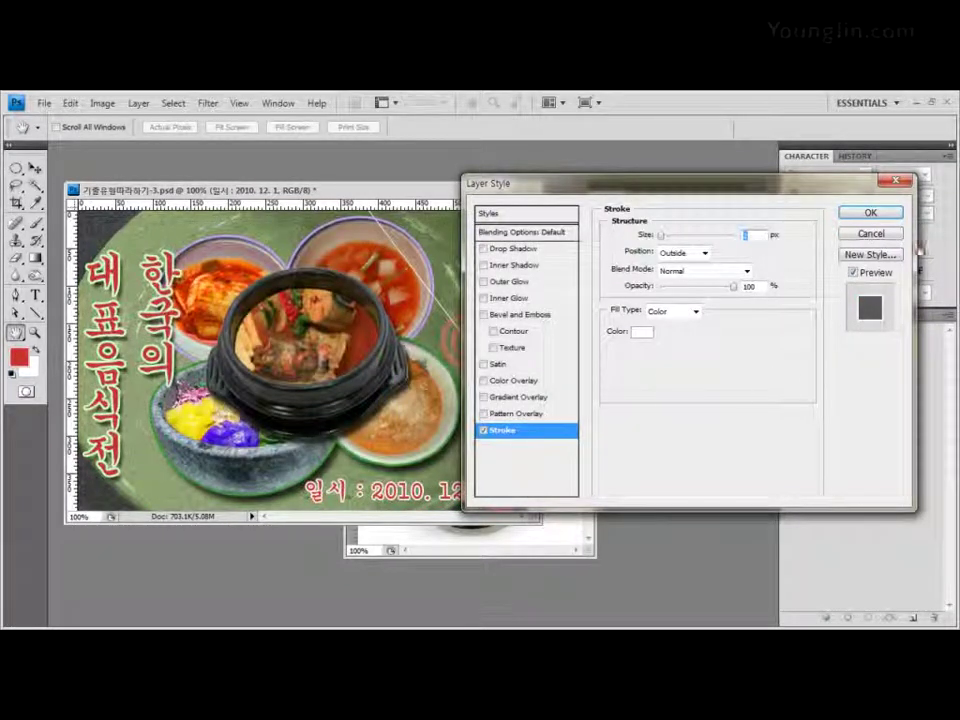
pyautogui.click(885, 213)
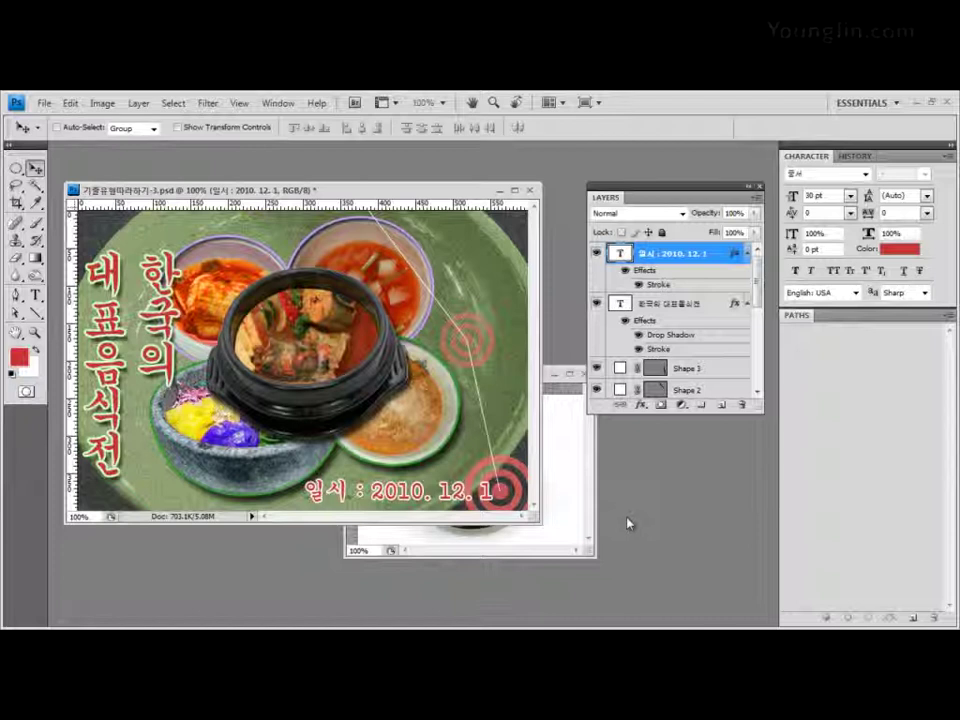
# Step: Save the changes to 기출유형따라하기-3.psd
pyautogui.click(44, 102)
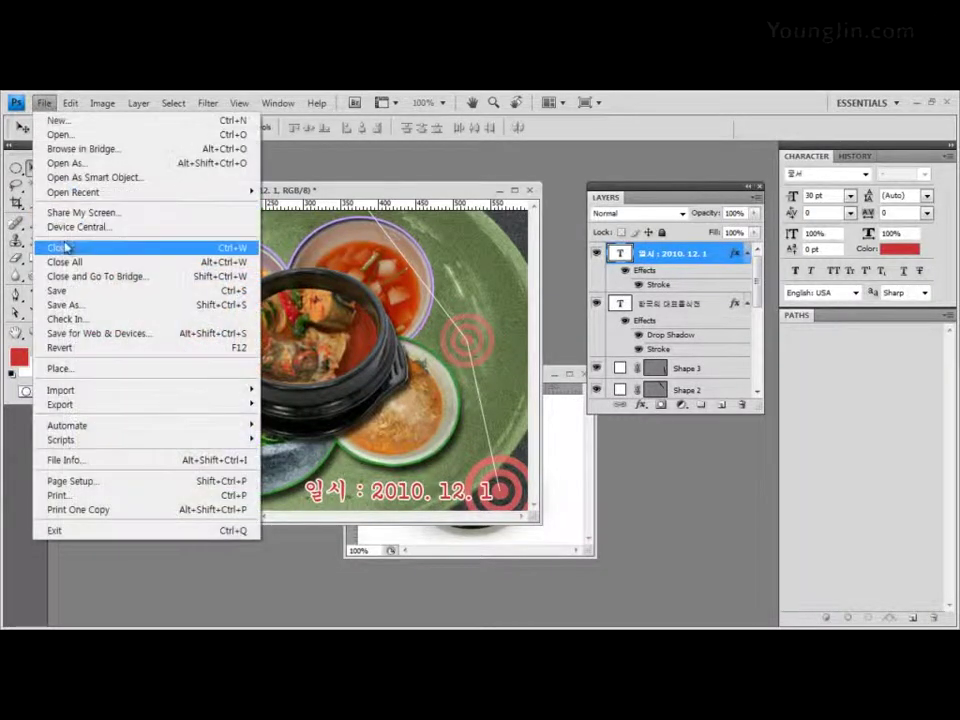
pyautogui.click(64, 290)
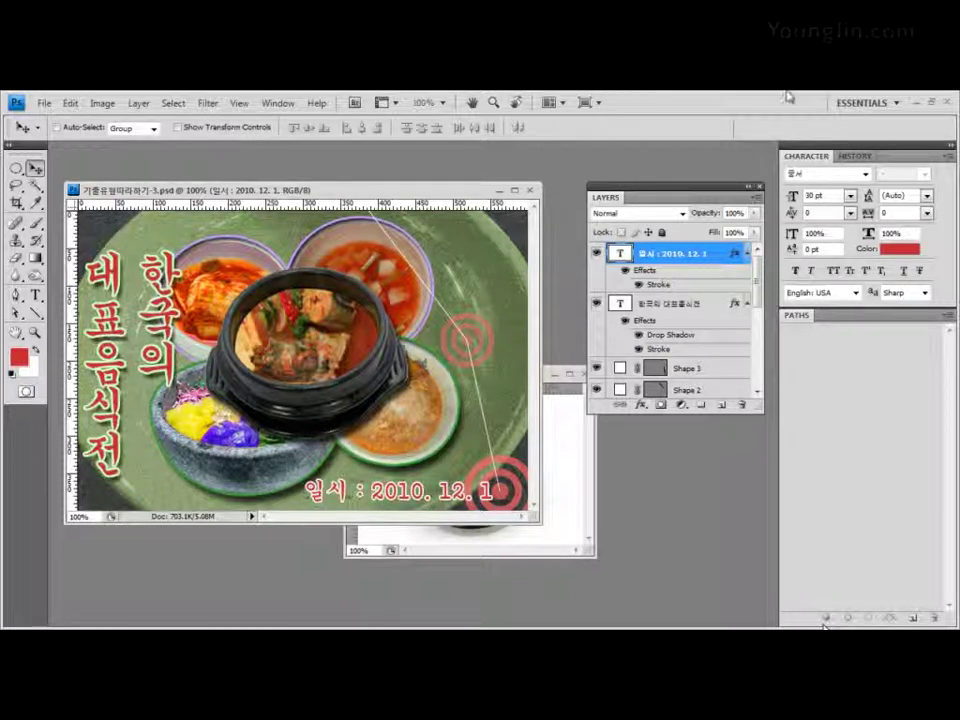
# Step: Save a JPEG copy in the Part03 folder, named with the examinee number and name plus suffix "-3", at Maximum quality 12
pyautogui.click(50, 103)
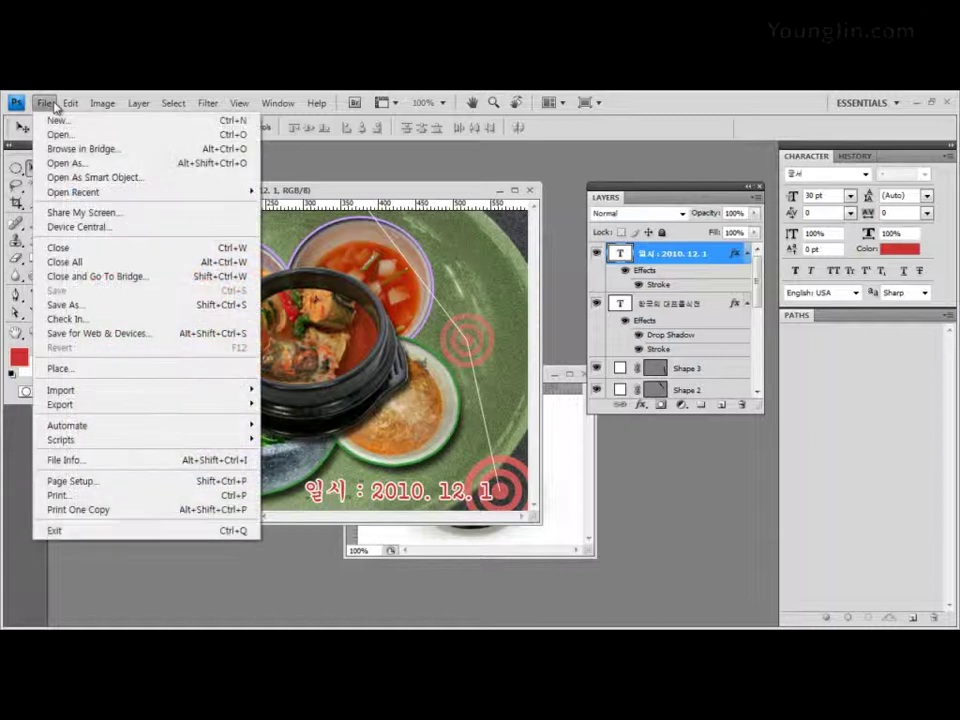
pyautogui.click(64, 305)
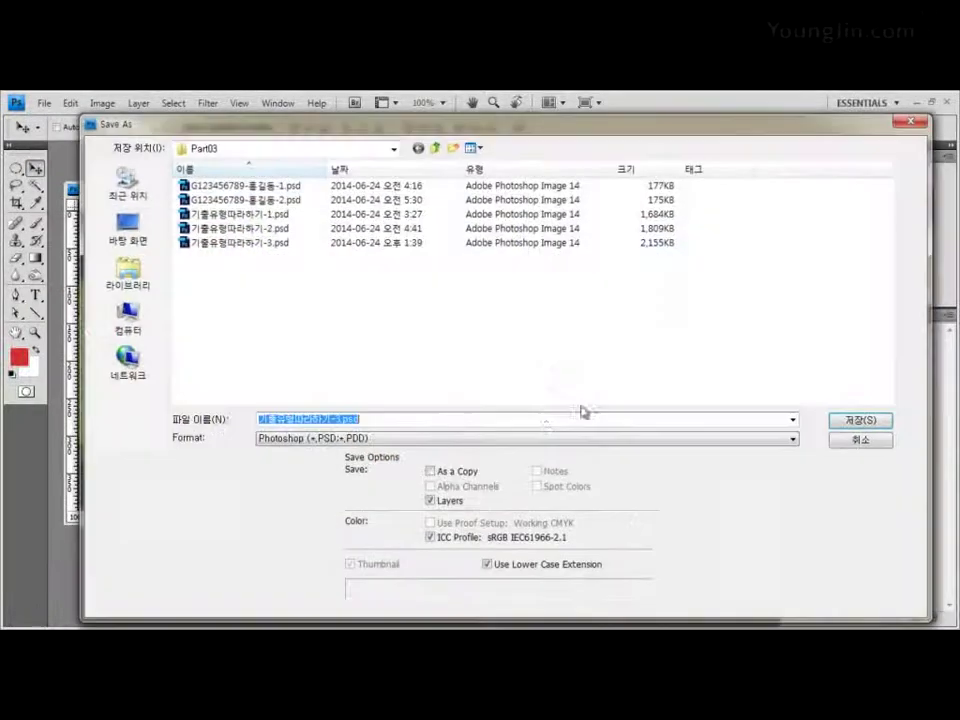
pyautogui.click(360, 438)
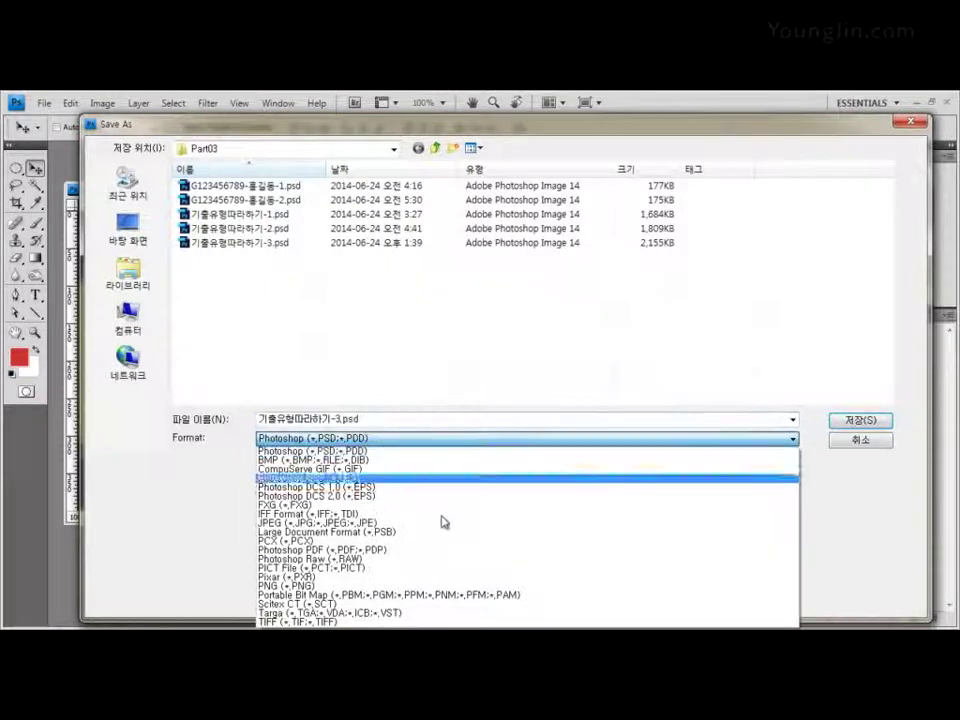
pyautogui.click(398, 524)
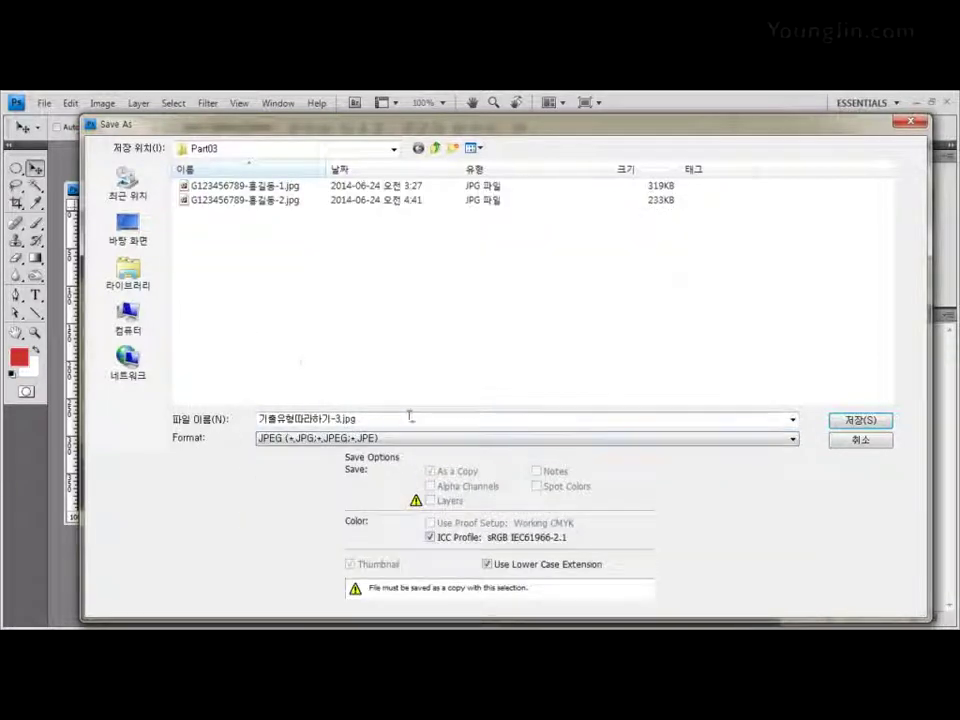
pyautogui.click(292, 201)
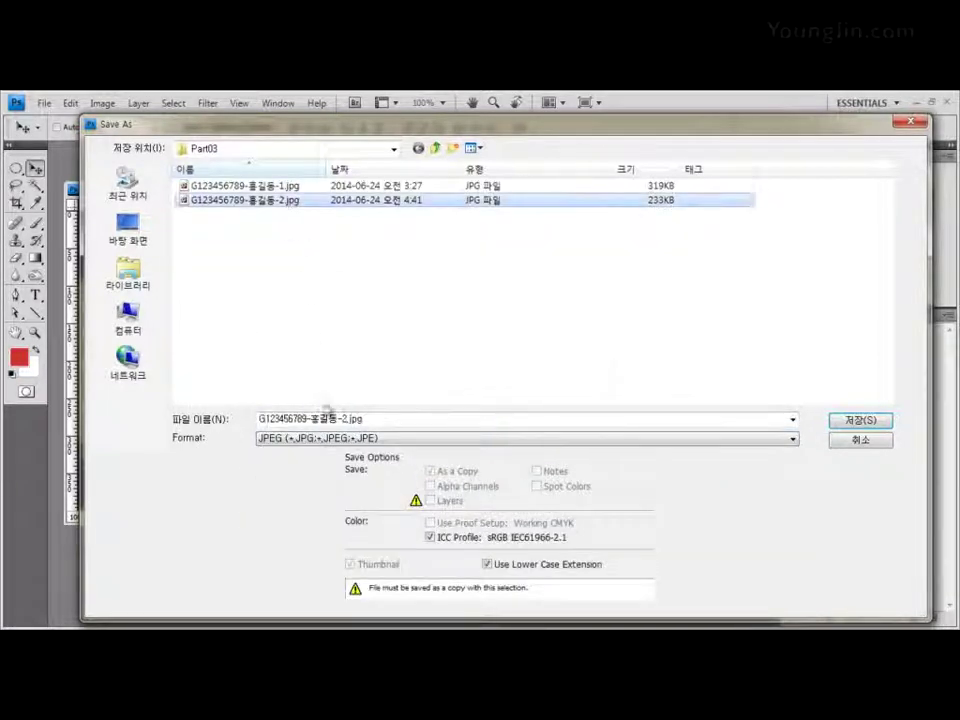
pyautogui.click(345, 419)
pyautogui.click(345, 419)
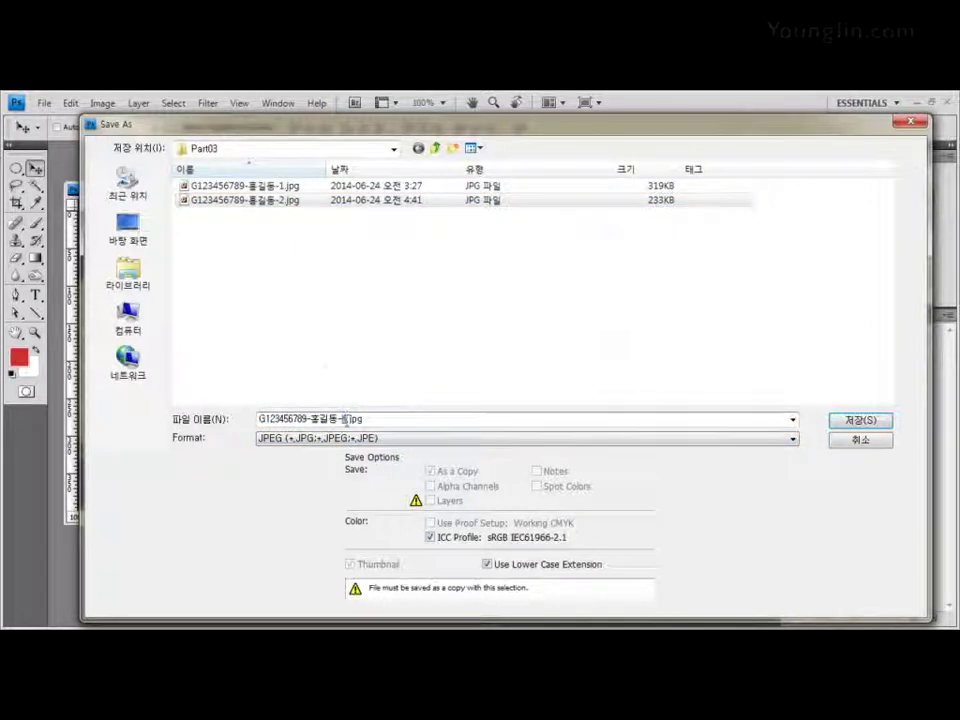
pyautogui.press('BackSpace')
pyautogui.write('3')
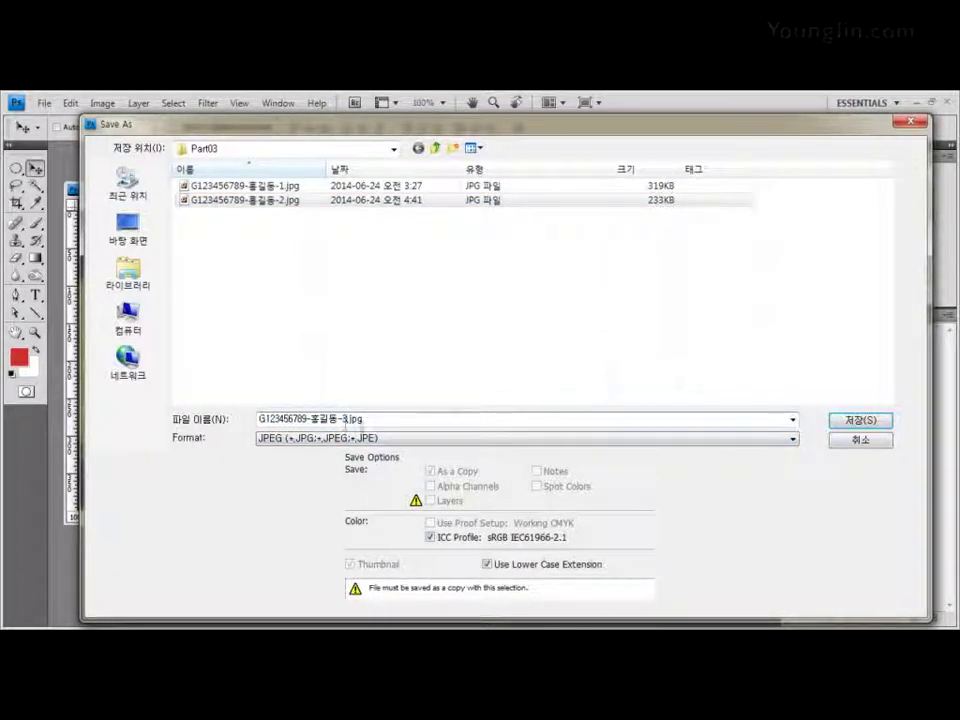
pyautogui.click(853, 420)
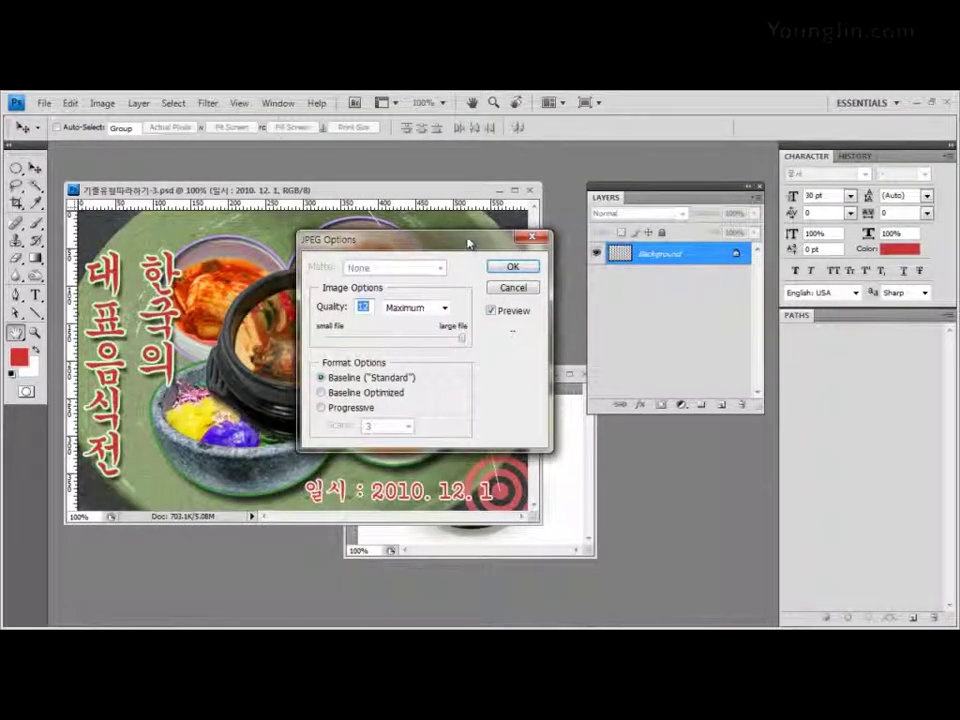
pyautogui.moveTo(469, 243); pyautogui.dragTo(469, 239)
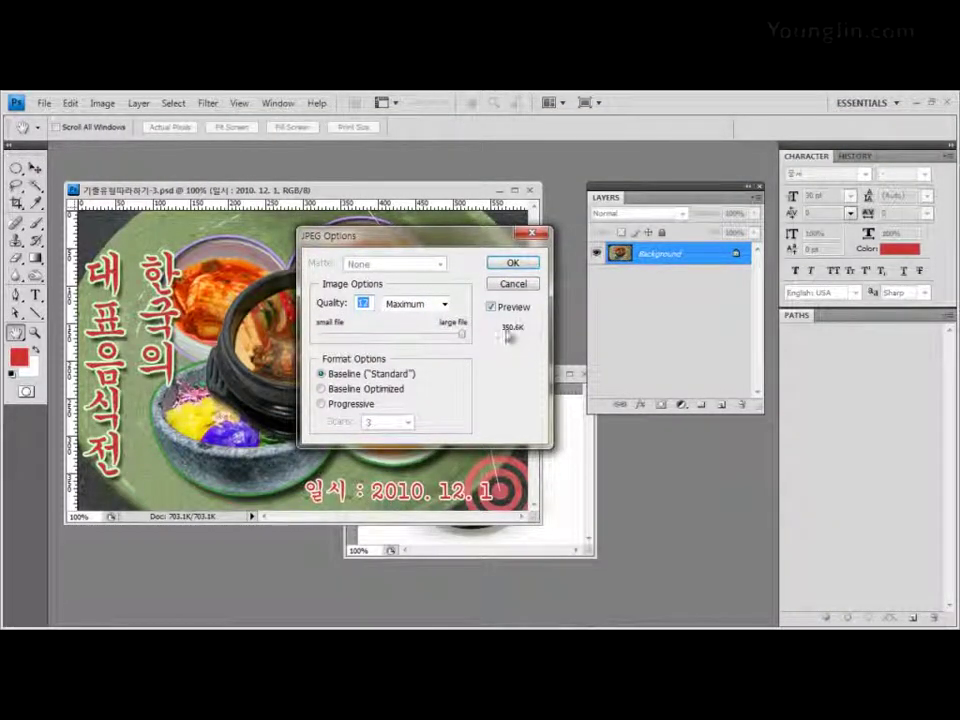
pyautogui.click(513, 263)
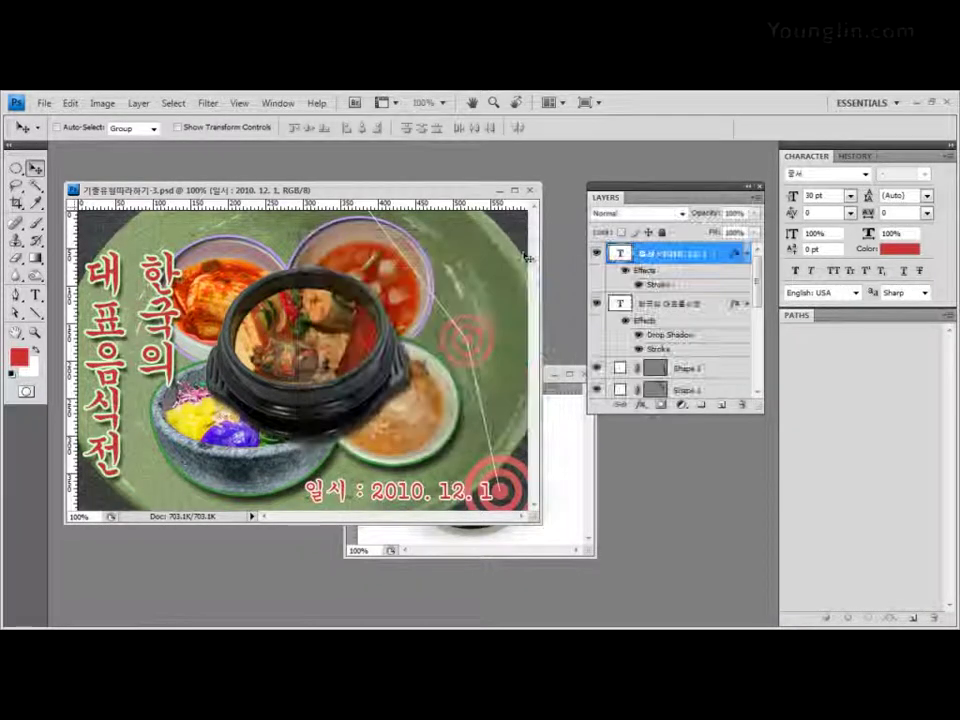
# Step: Resize the composition proportionally to 60 x 40 pixels and enlarge its document window
pyautogui.click(102, 103)
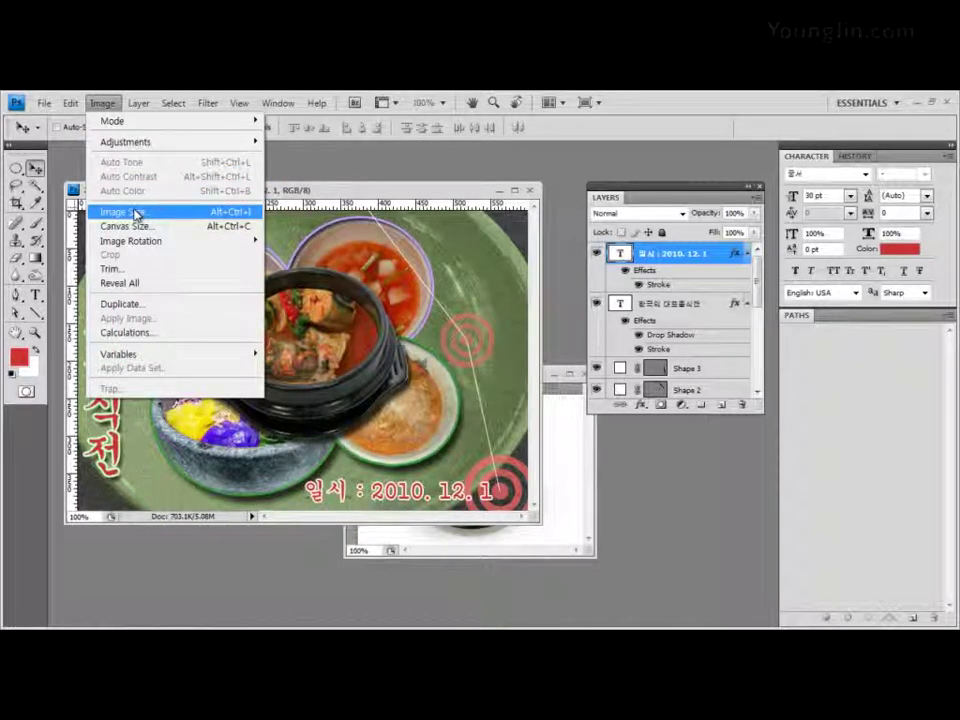
pyautogui.click(136, 213)
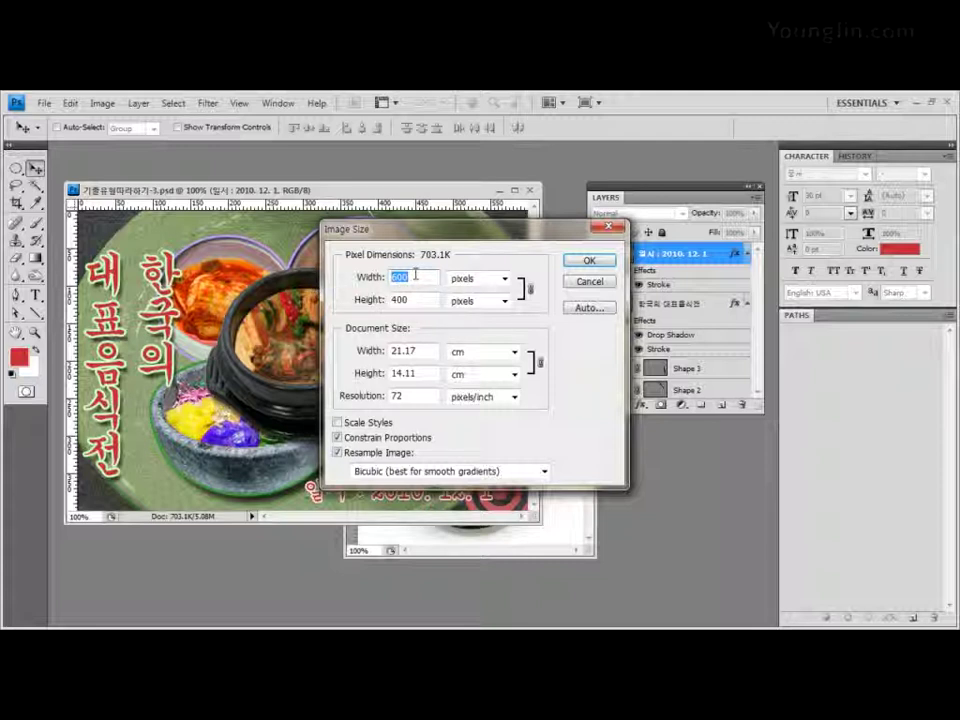
pyautogui.write('60')
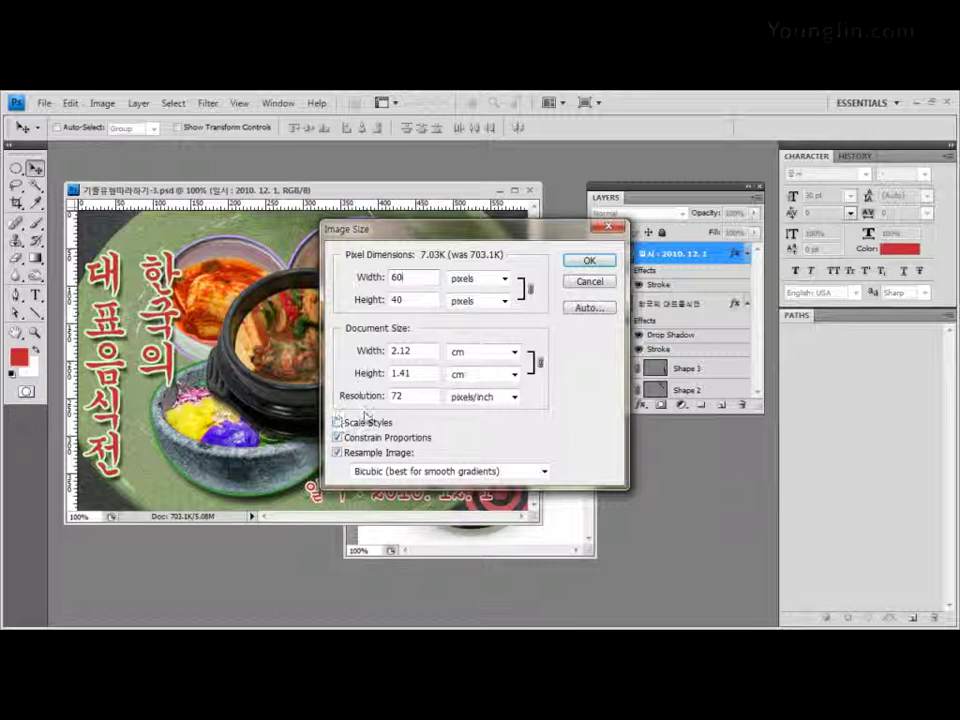
pyautogui.click(596, 262)
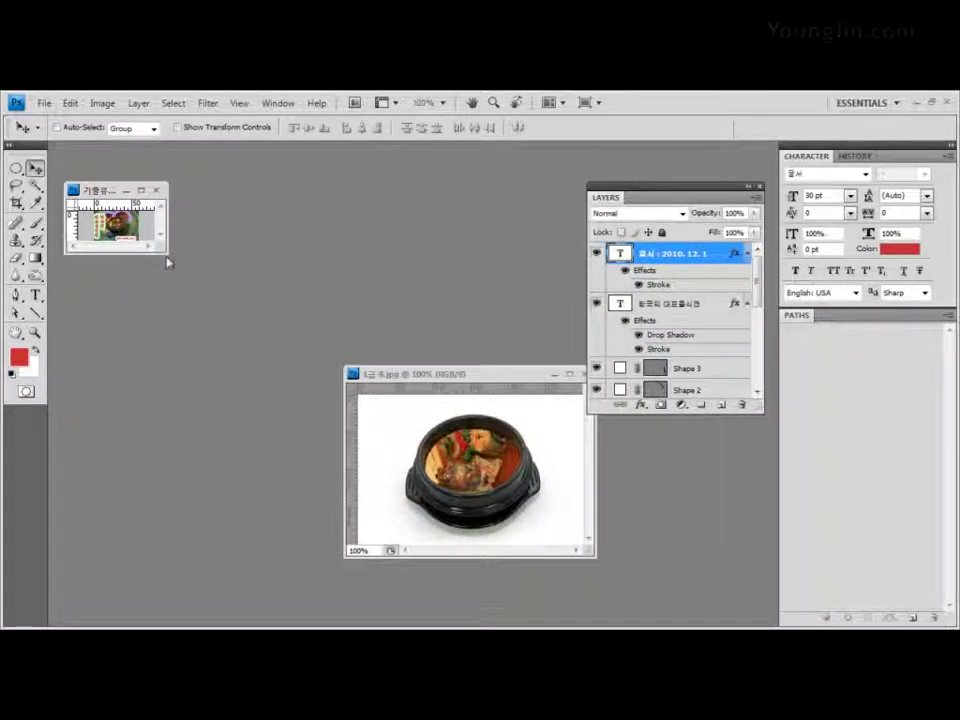
pyautogui.moveTo(166, 252); pyautogui.dragTo(344, 369)
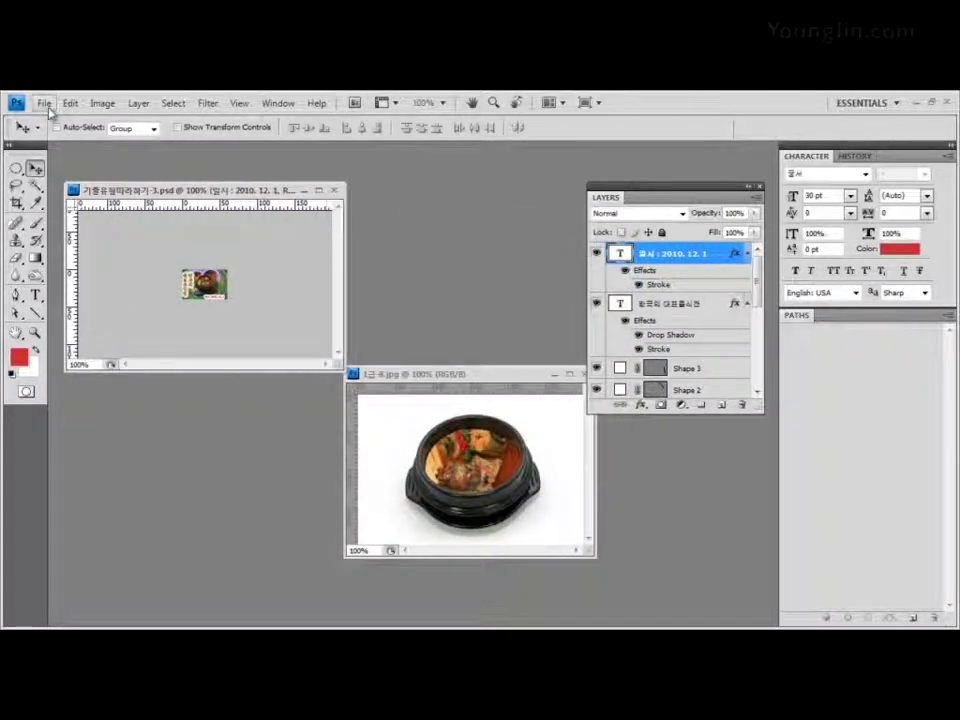
# Step: Save the reduced image as a layered PSD in Part03, named with the examinee number and name plus suffix "-3"
pyautogui.click(45, 104)
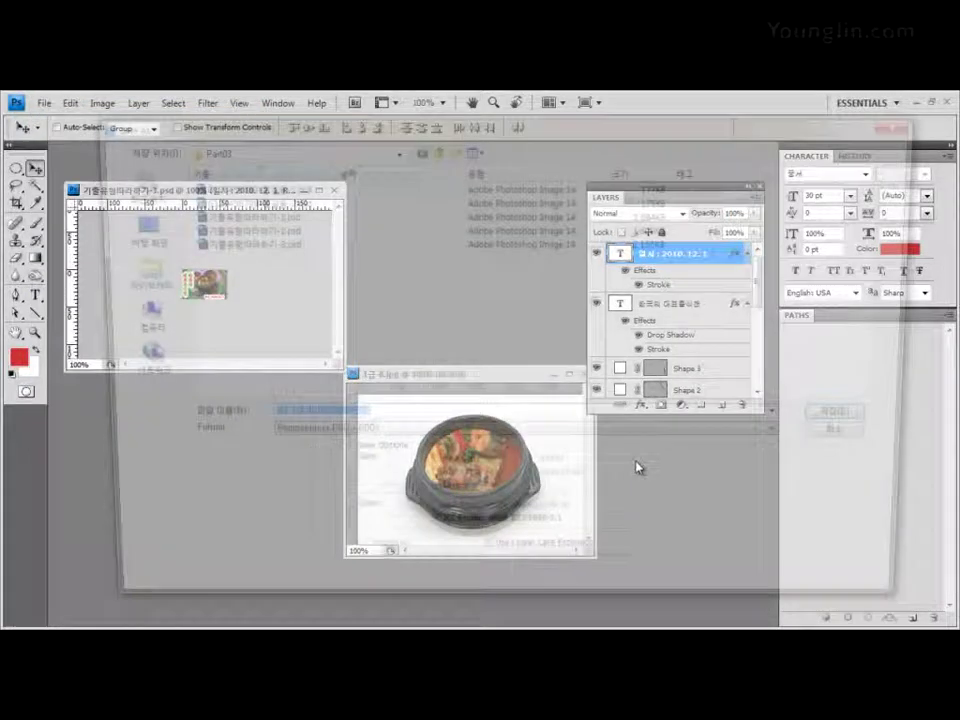
pyautogui.click(62, 302)
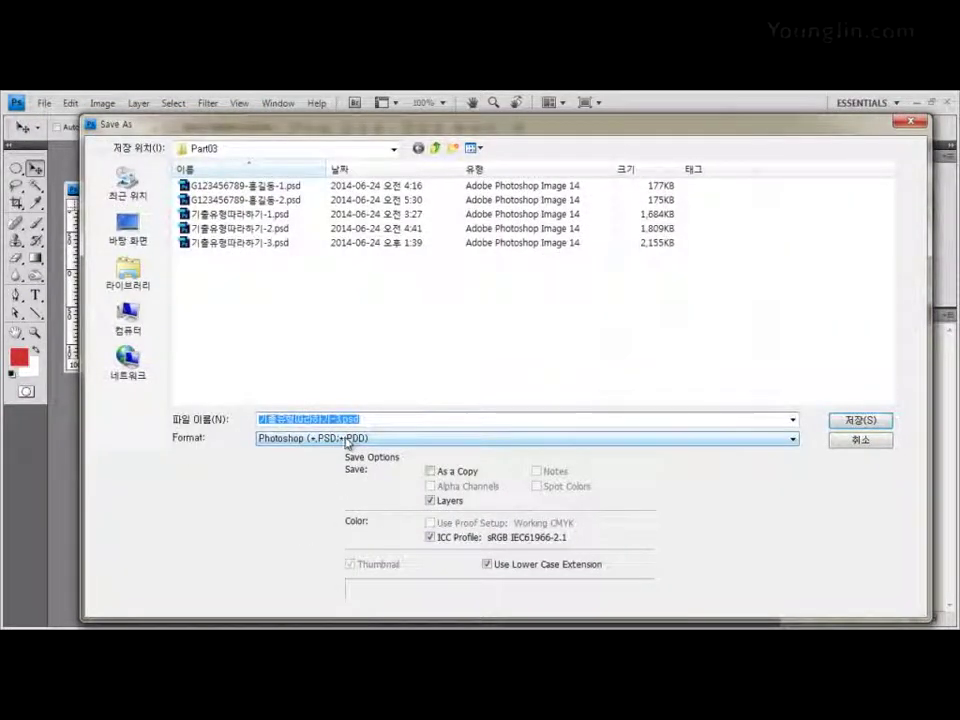
pyautogui.click(280, 200)
pyautogui.click(343, 420)
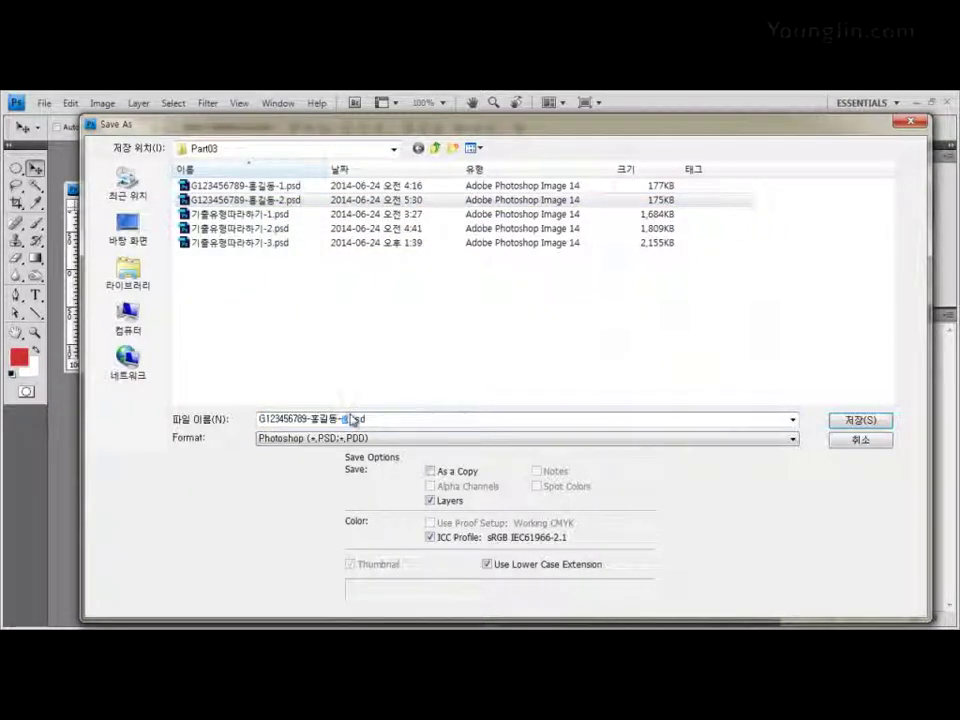
pyautogui.write('3')
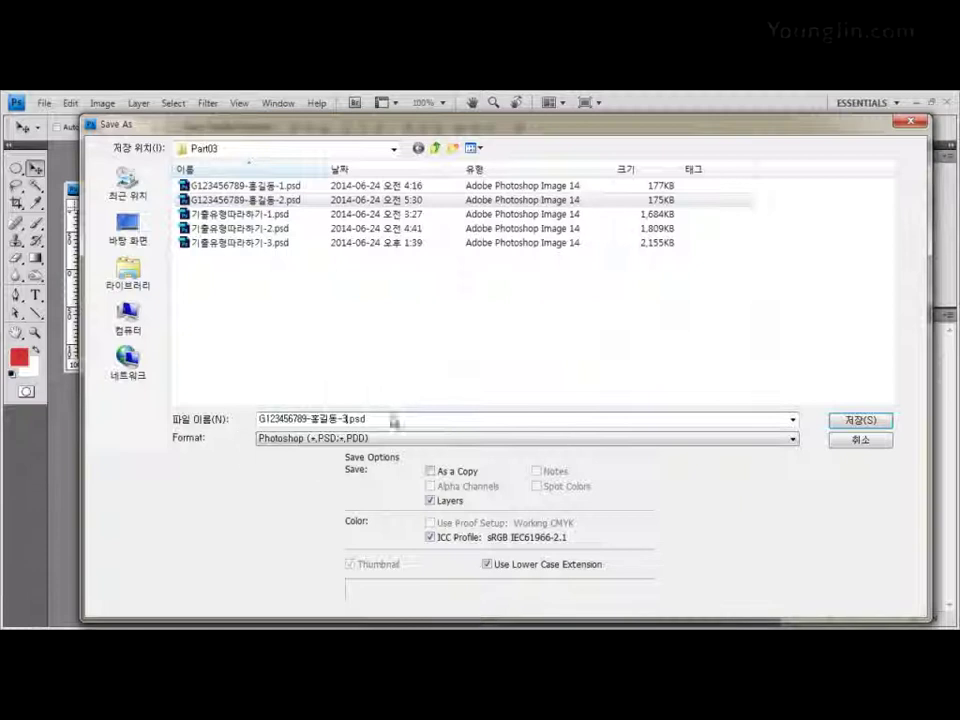
pyautogui.click(886, 424)
pyautogui.click(617, 313)
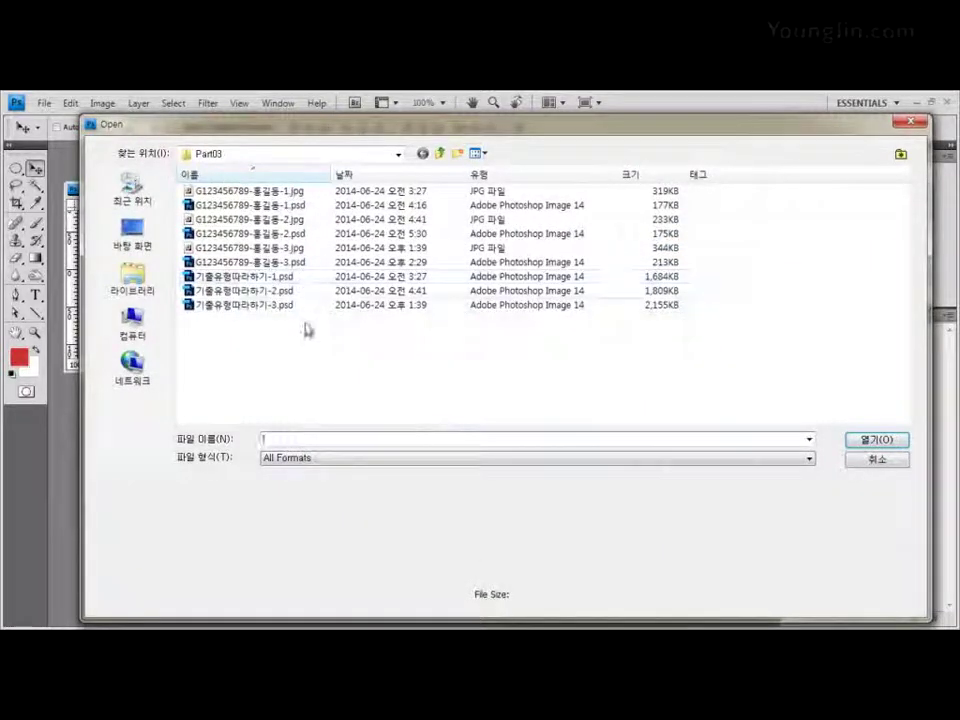
# Step: Examine the saved working PSDs and the previews of the three JPG and three reduced PSD submission files in Part03
pyautogui.moveTo(300, 324); pyautogui.dragTo(255, 268)
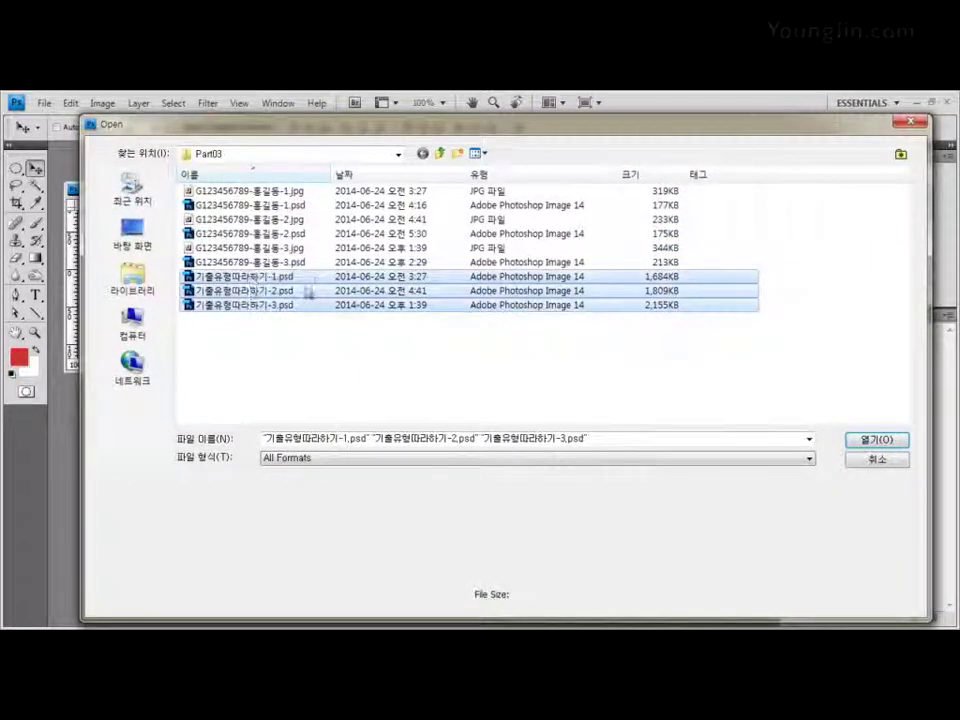
pyautogui.click(328, 334)
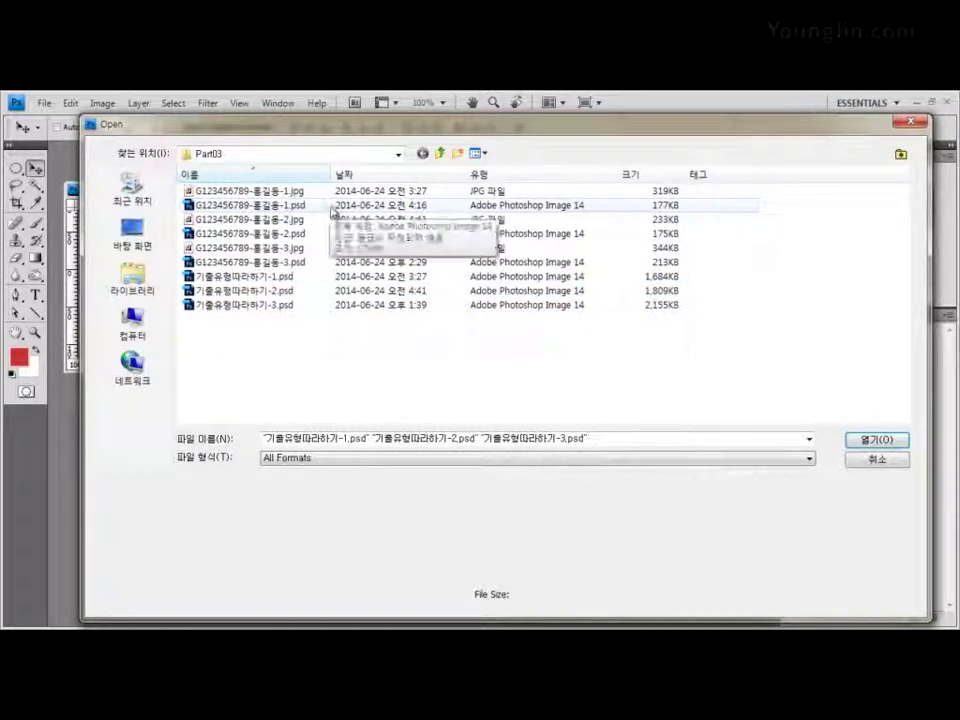
pyautogui.click(300, 191)
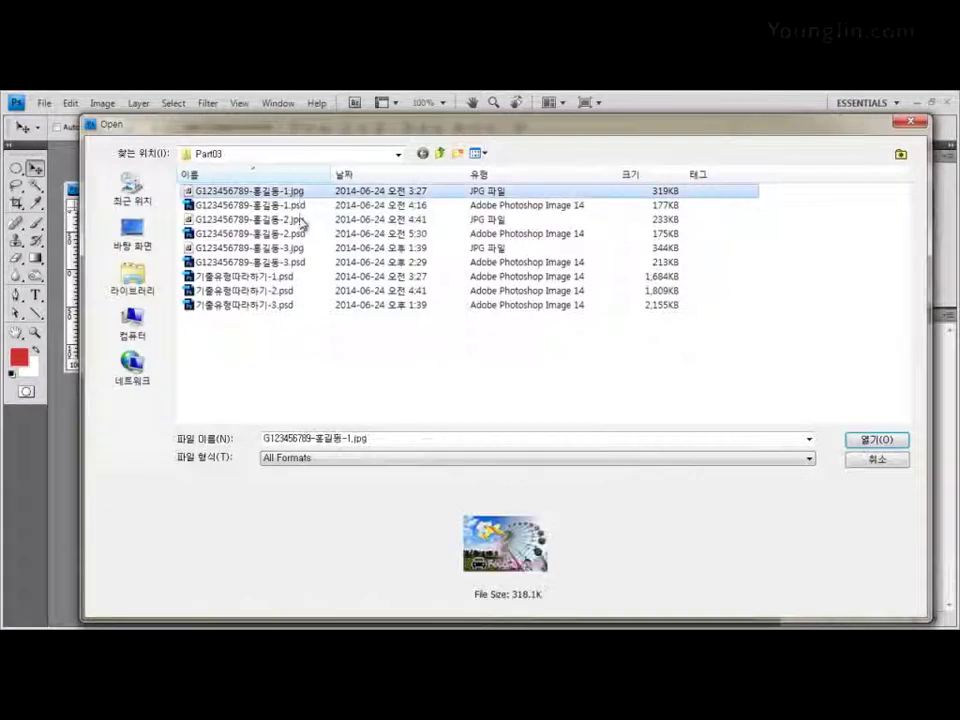
pyautogui.click(300, 219)
pyautogui.click(302, 247)
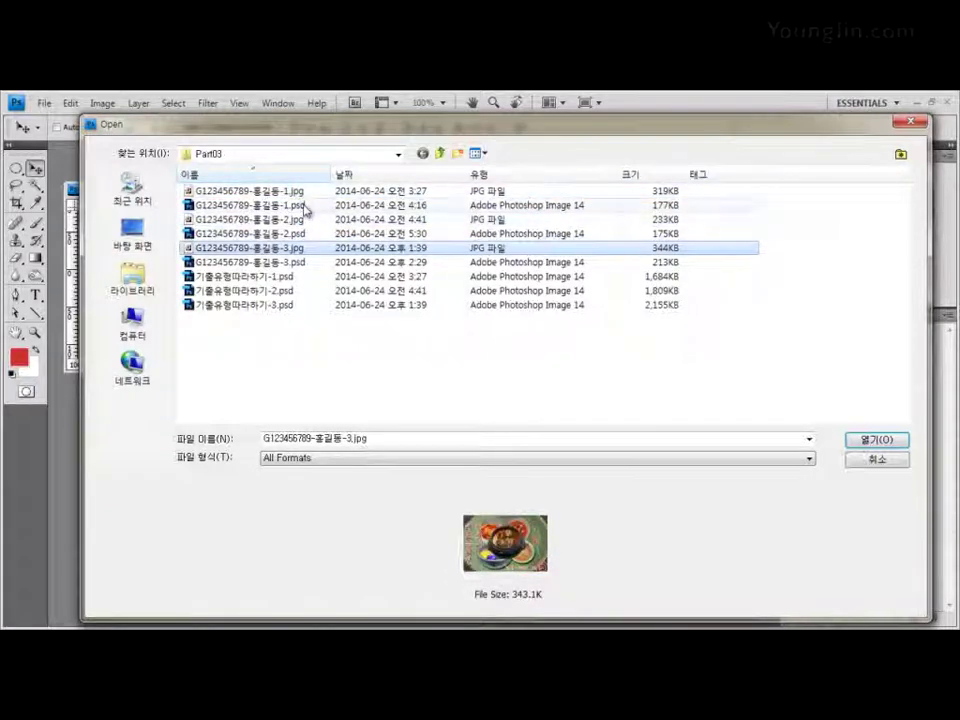
pyautogui.click(302, 205)
pyautogui.click(306, 236)
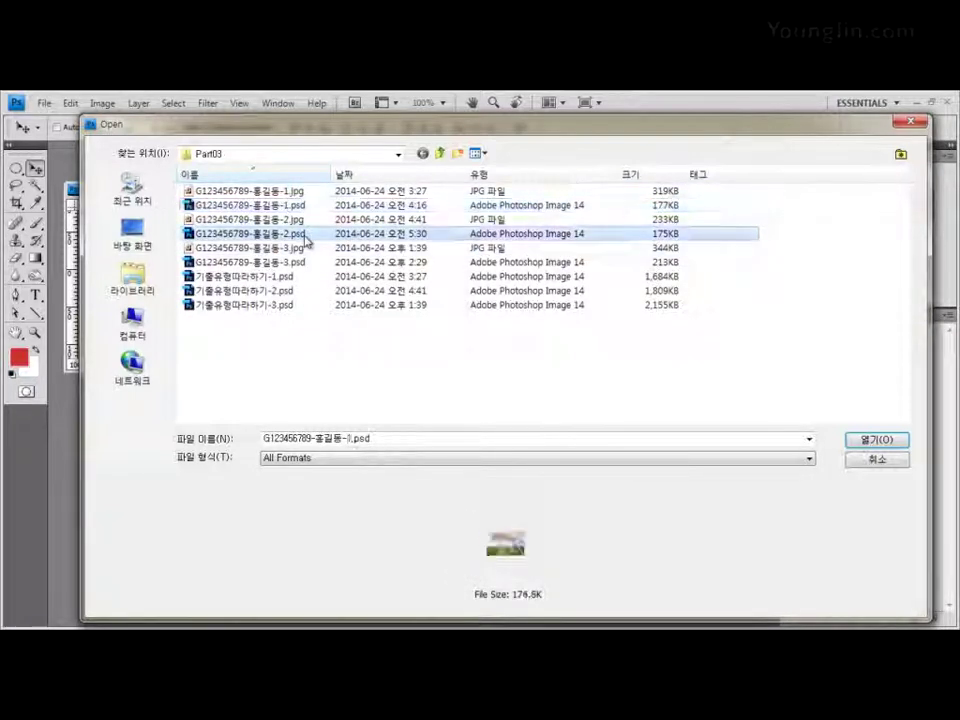
pyautogui.click(306, 263)
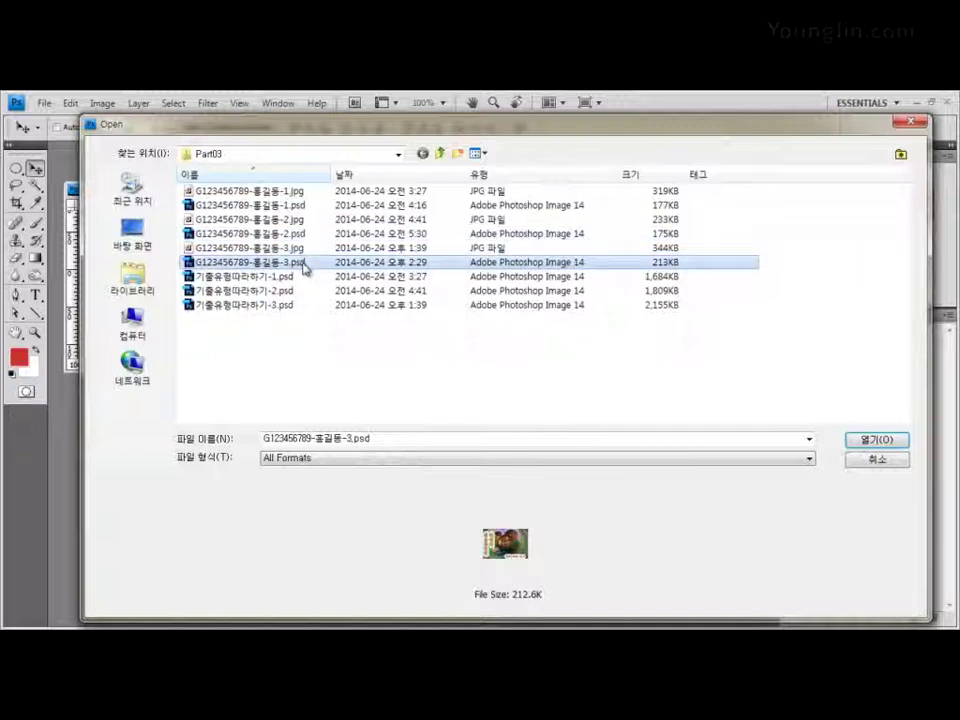
pyautogui.click(893, 465)
# Step: Close the 1급-8.jpg source image and the reduced PSD document
pyautogui.click(481, 389)
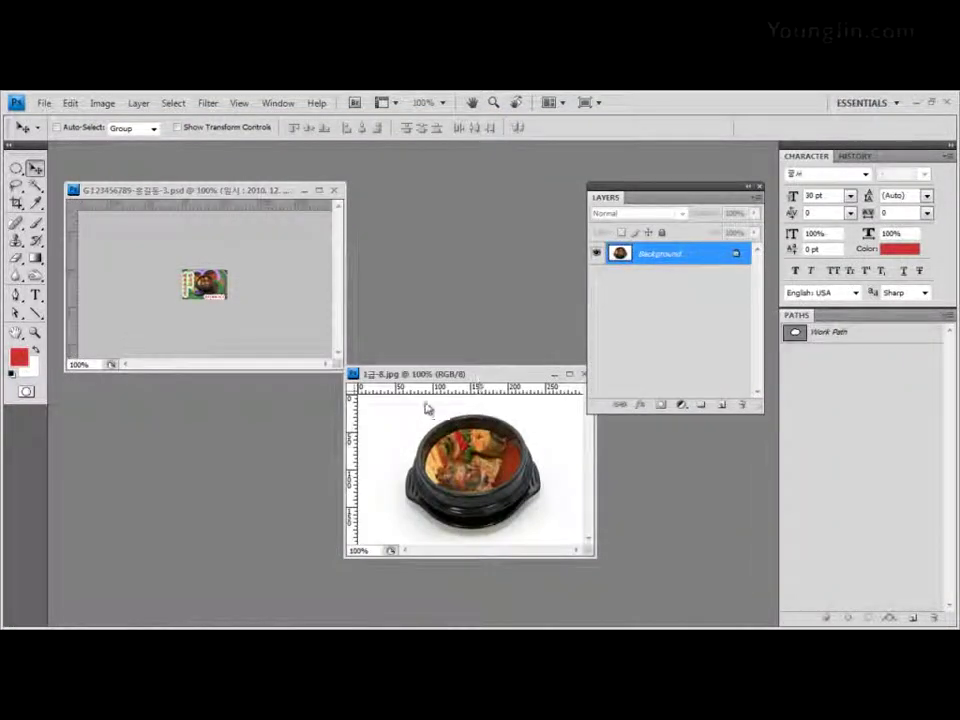
pyautogui.moveTo(472, 390); pyautogui.dragTo(404, 419)
pyautogui.click(518, 401)
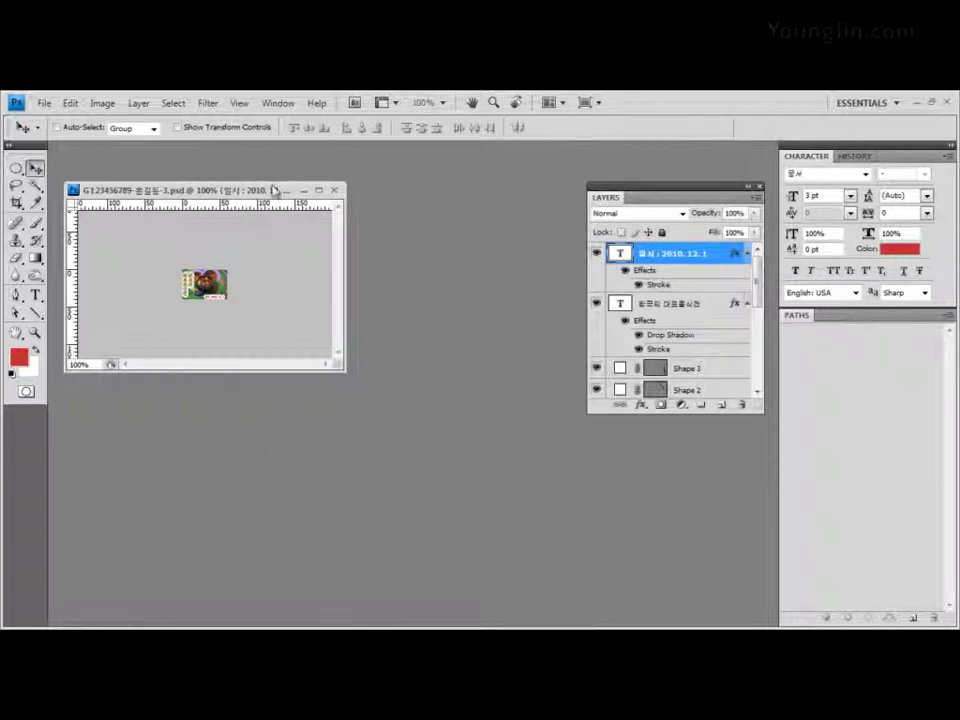
pyautogui.click(336, 190)
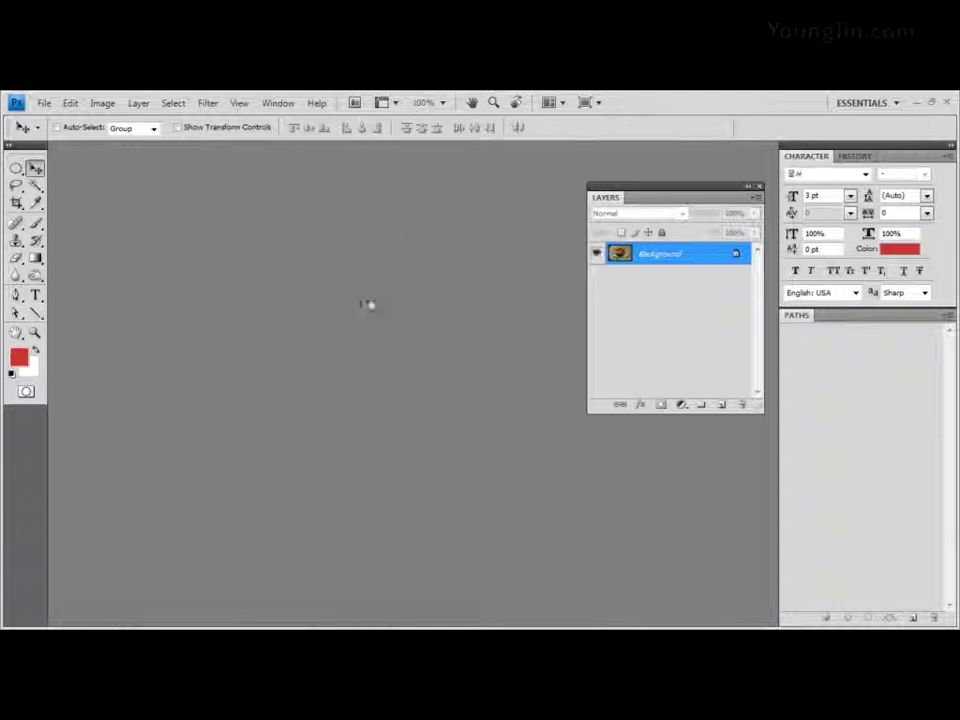
# Step: Open 기출유형따라하기-3.psd from the Part03 folder to check the full-size composition, and close it
pyautogui.doubleClick(345, 266)
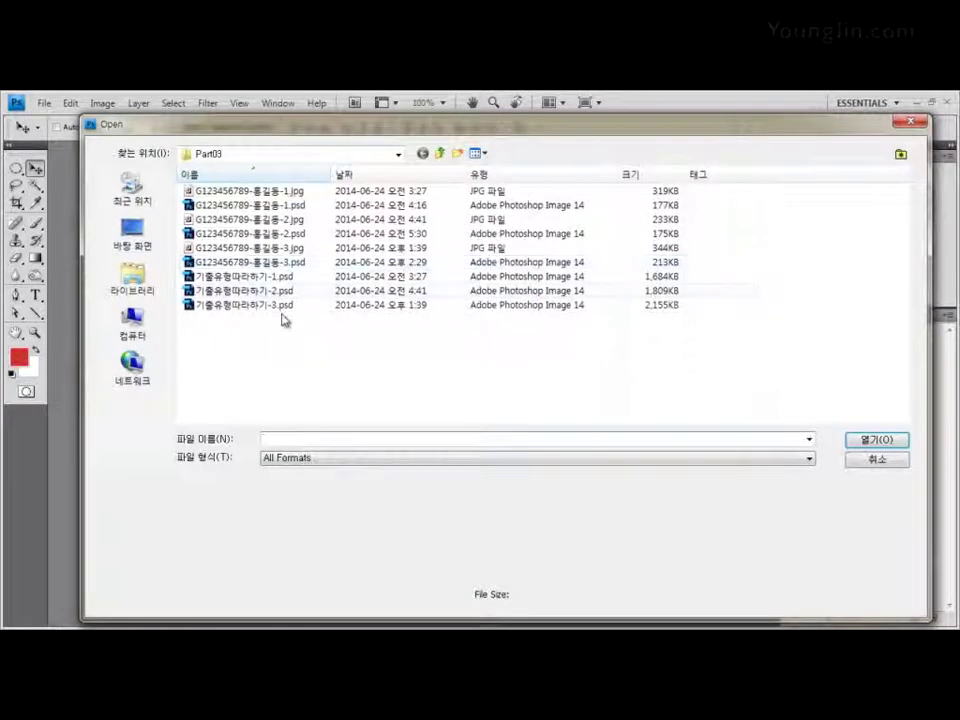
pyautogui.doubleClick(283, 305)
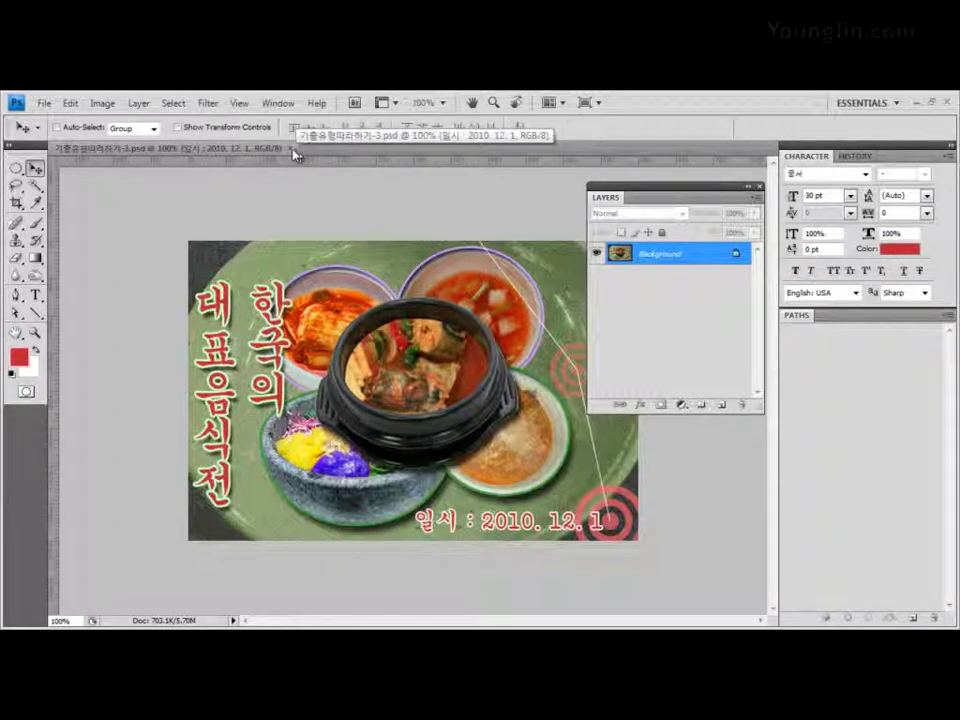
pyautogui.click(290, 148)
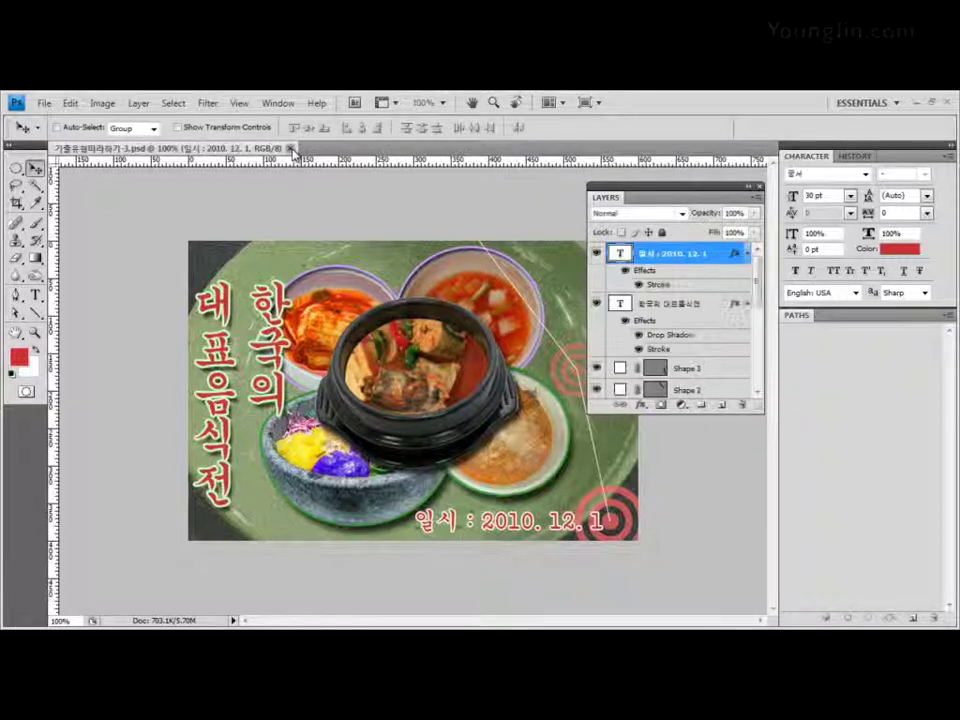
pyautogui.click(290, 148)
pyautogui.click(290, 148)
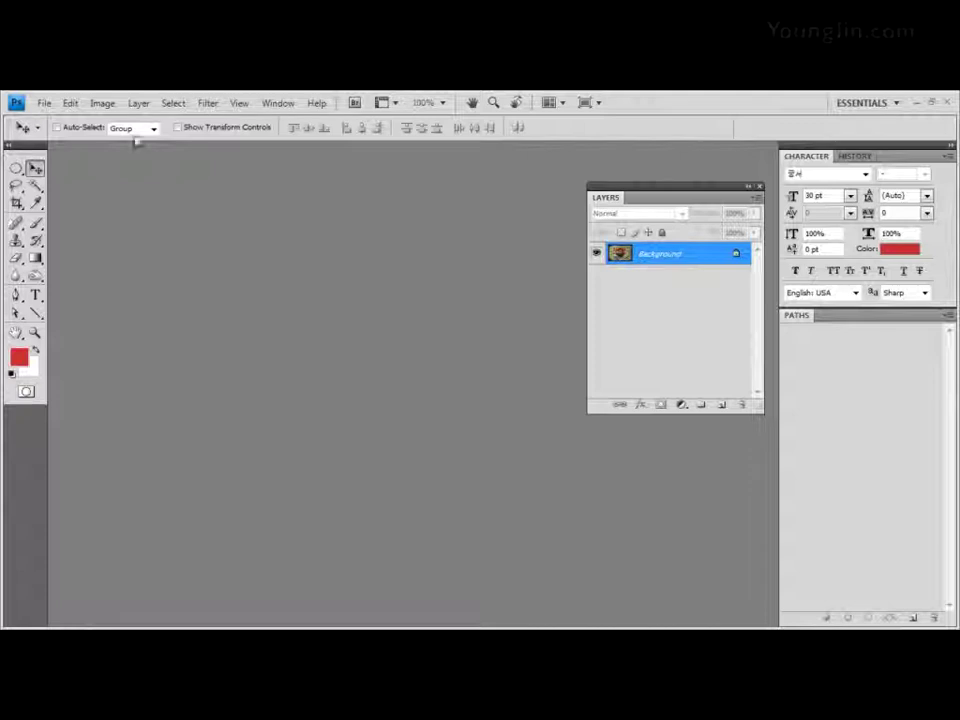
pyautogui.click(44, 104)
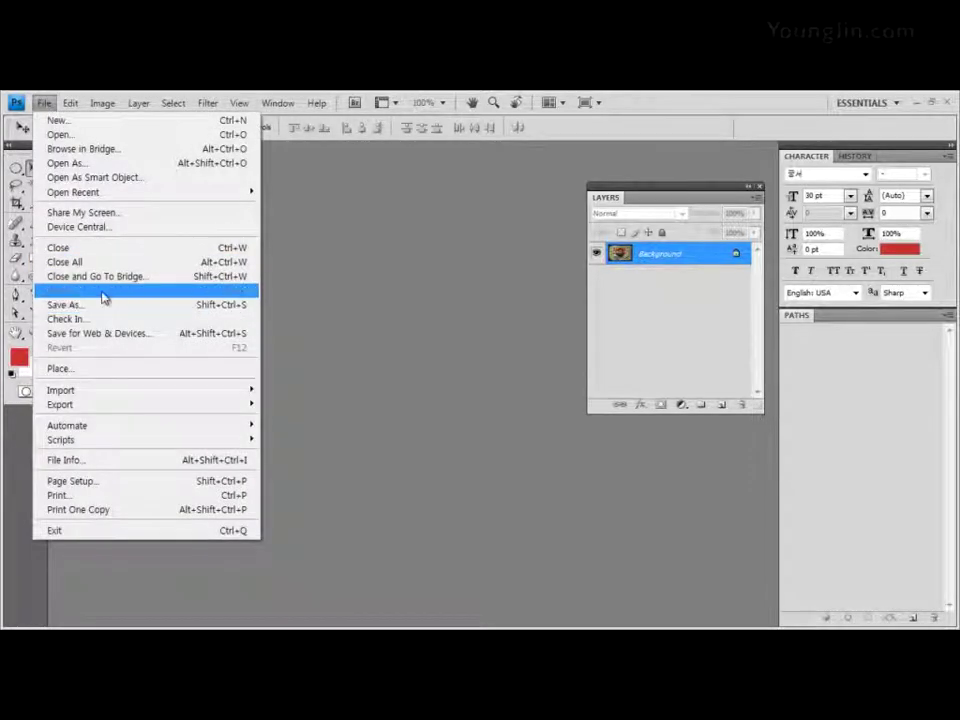
pyautogui.click(415, 292)
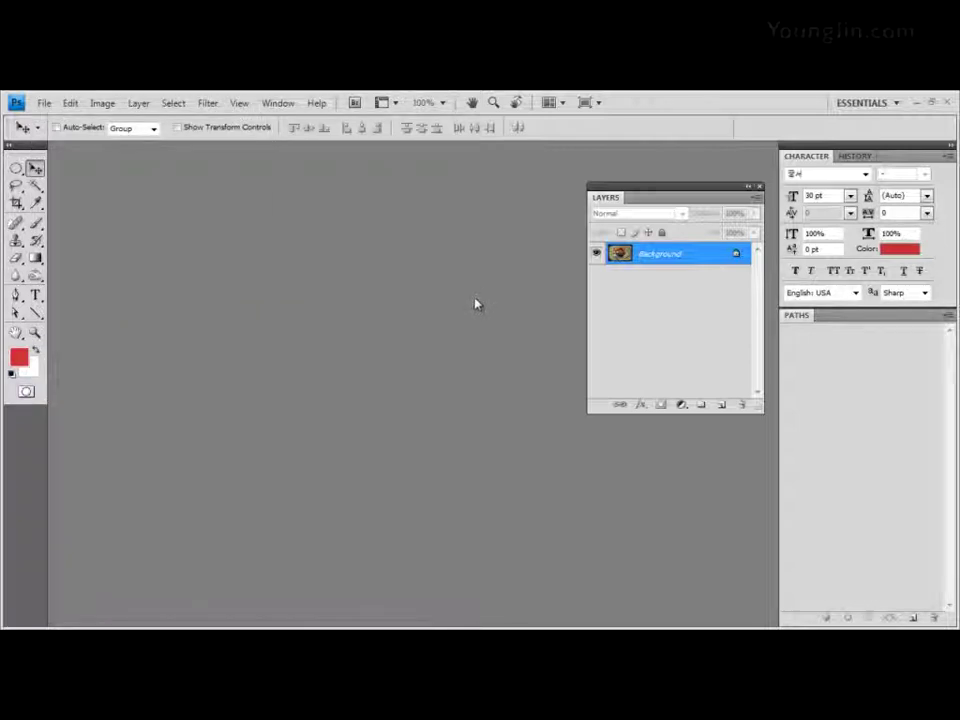